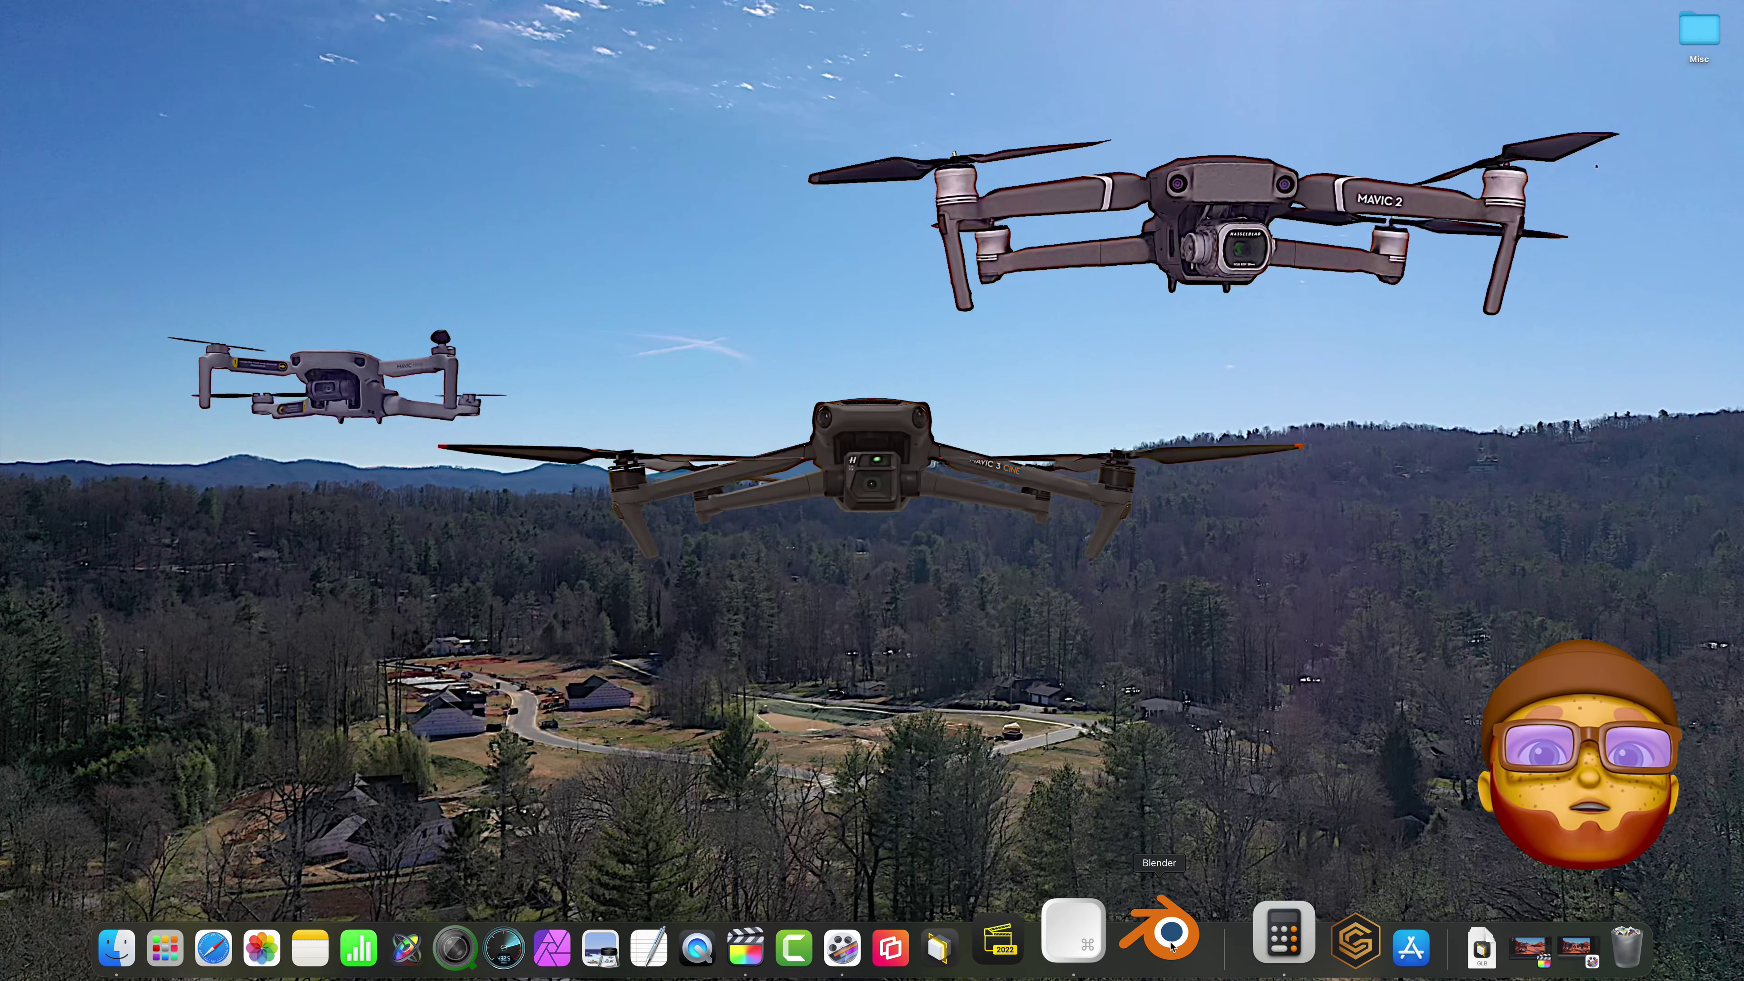
Launch Blender, delete the default cube, and widen the 3D viewport across the window
left_click(1172, 947)
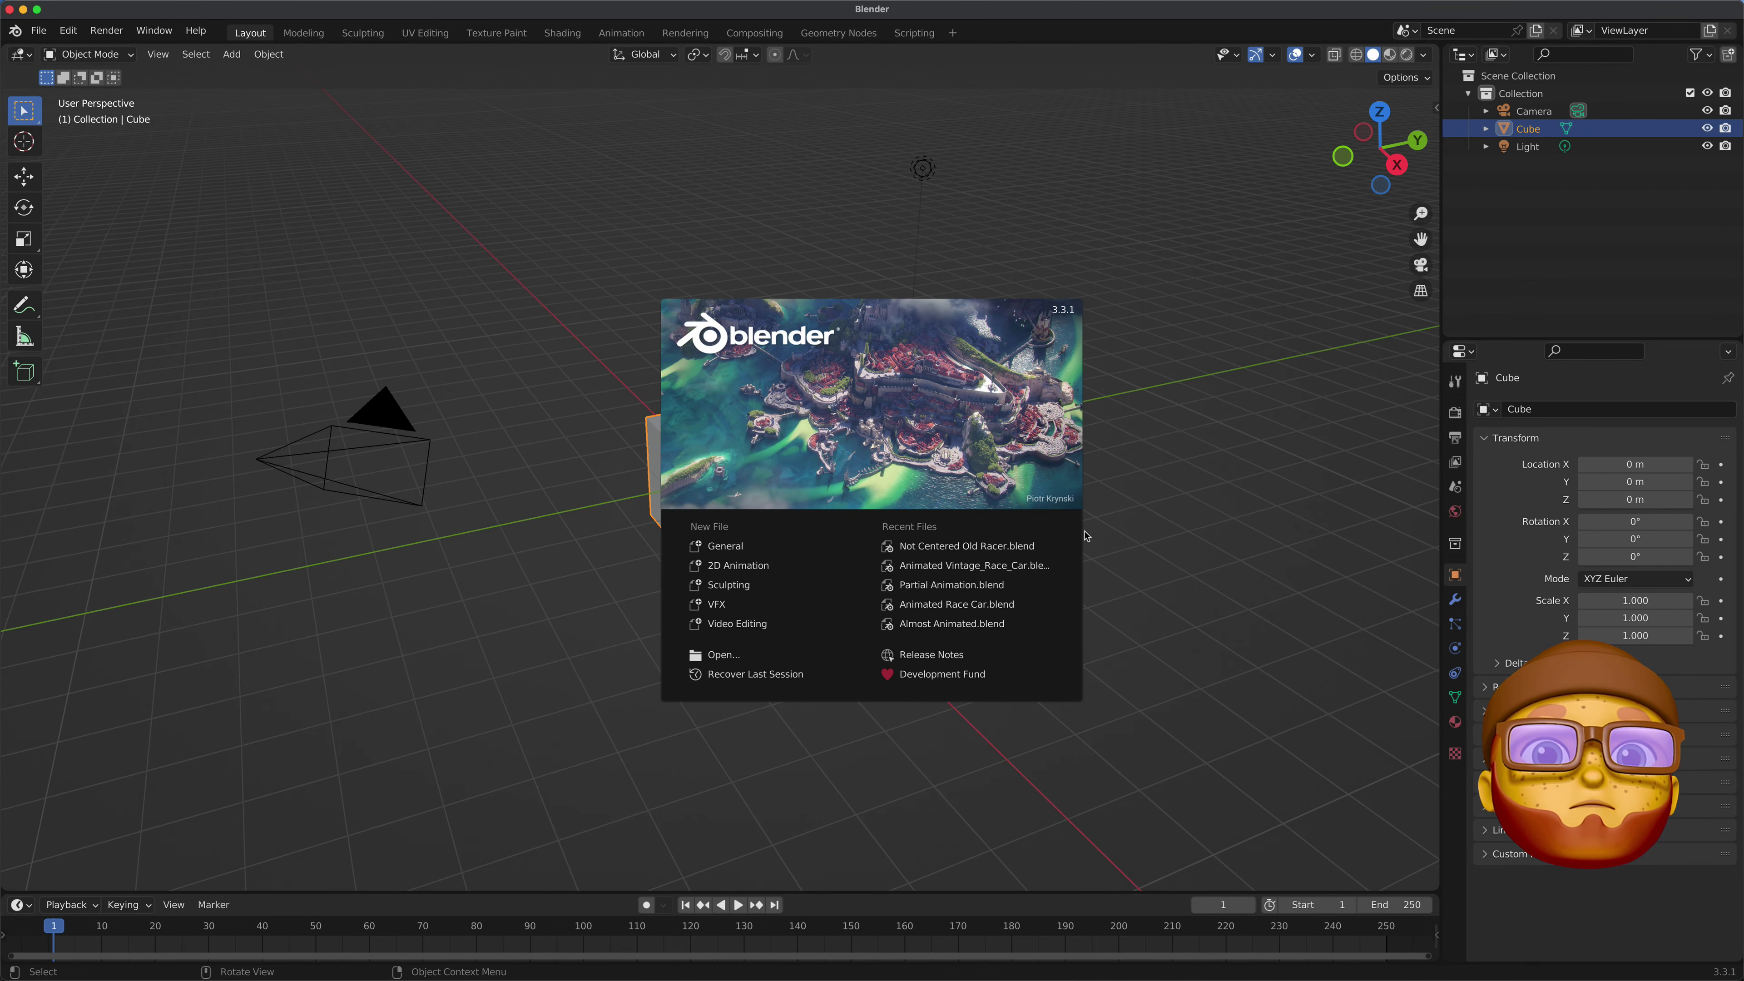
left_click(1086, 536)
right_click(714, 520)
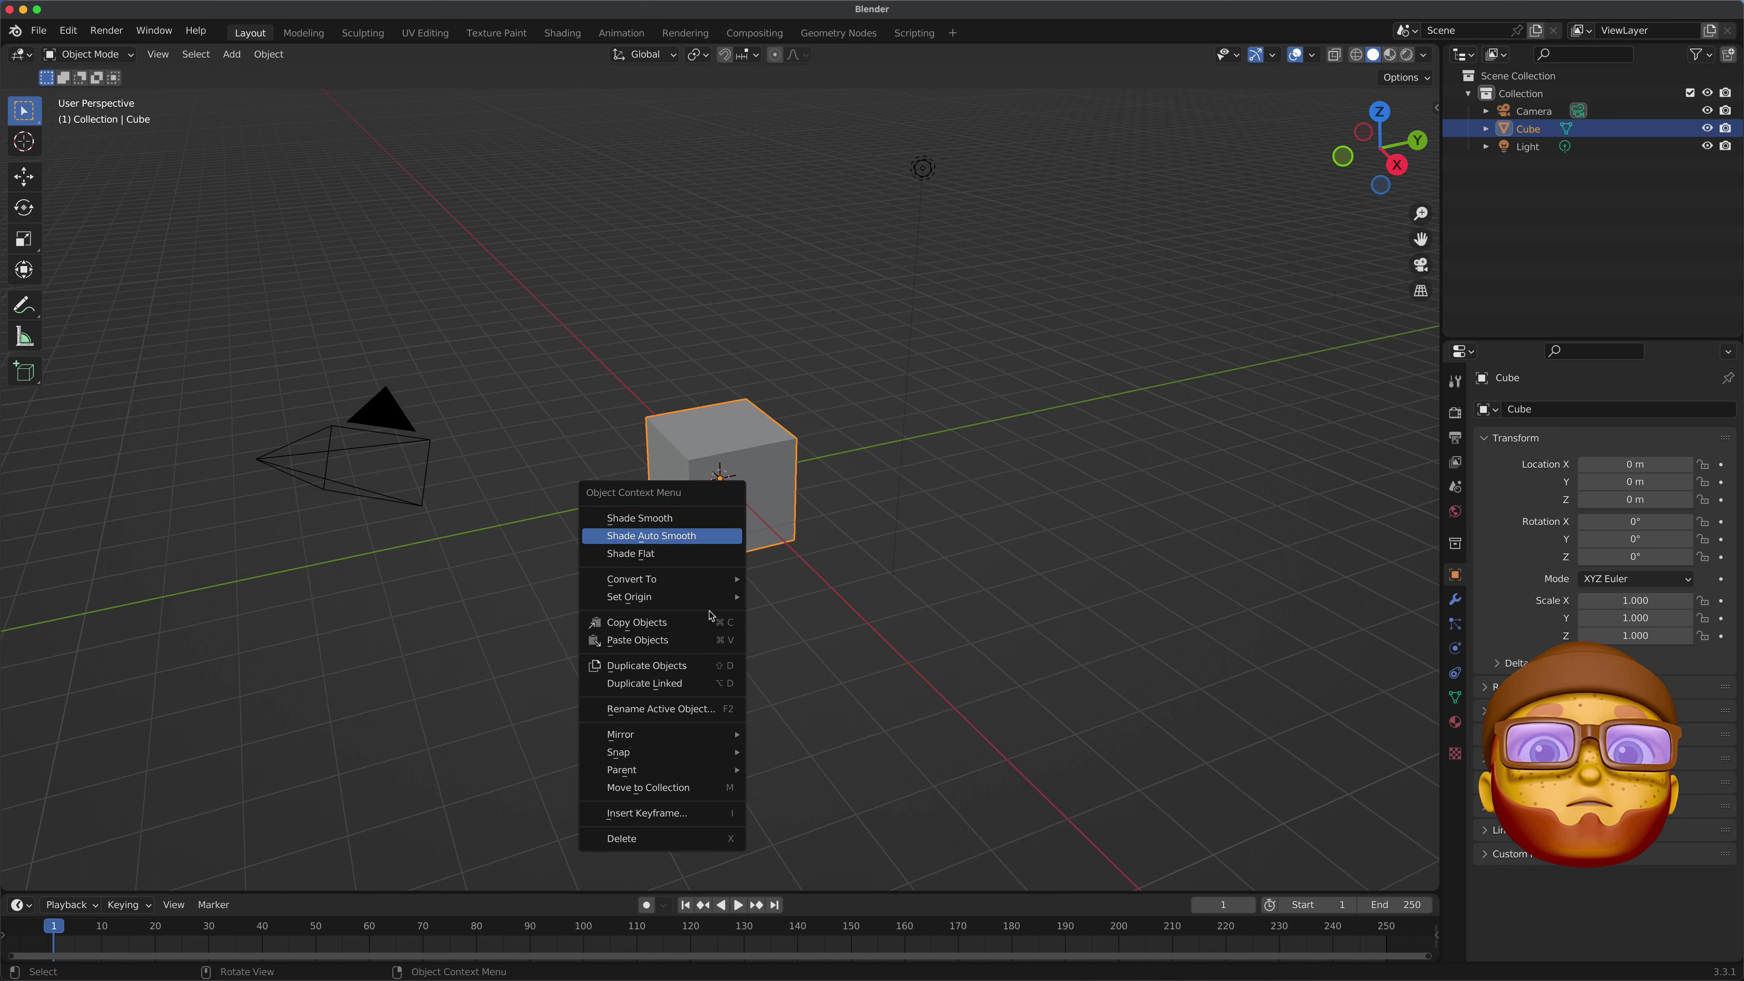
left_click(650, 836)
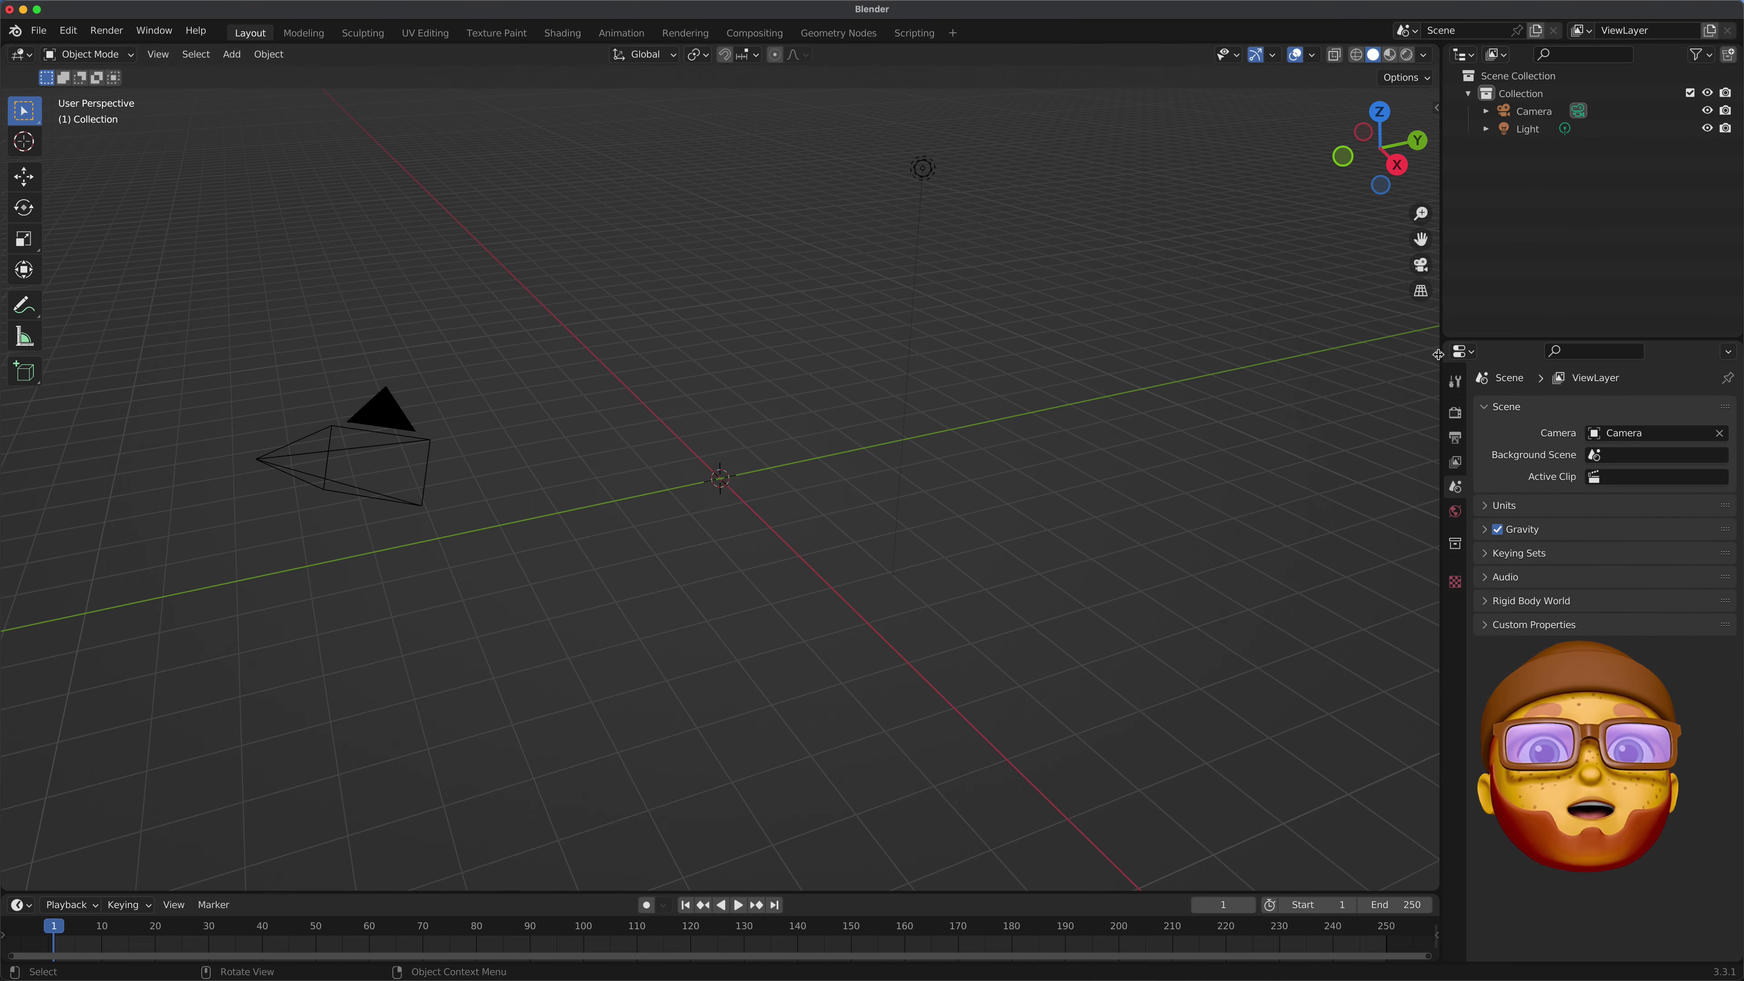
left_click_drag(1438, 354, 1737, 413)
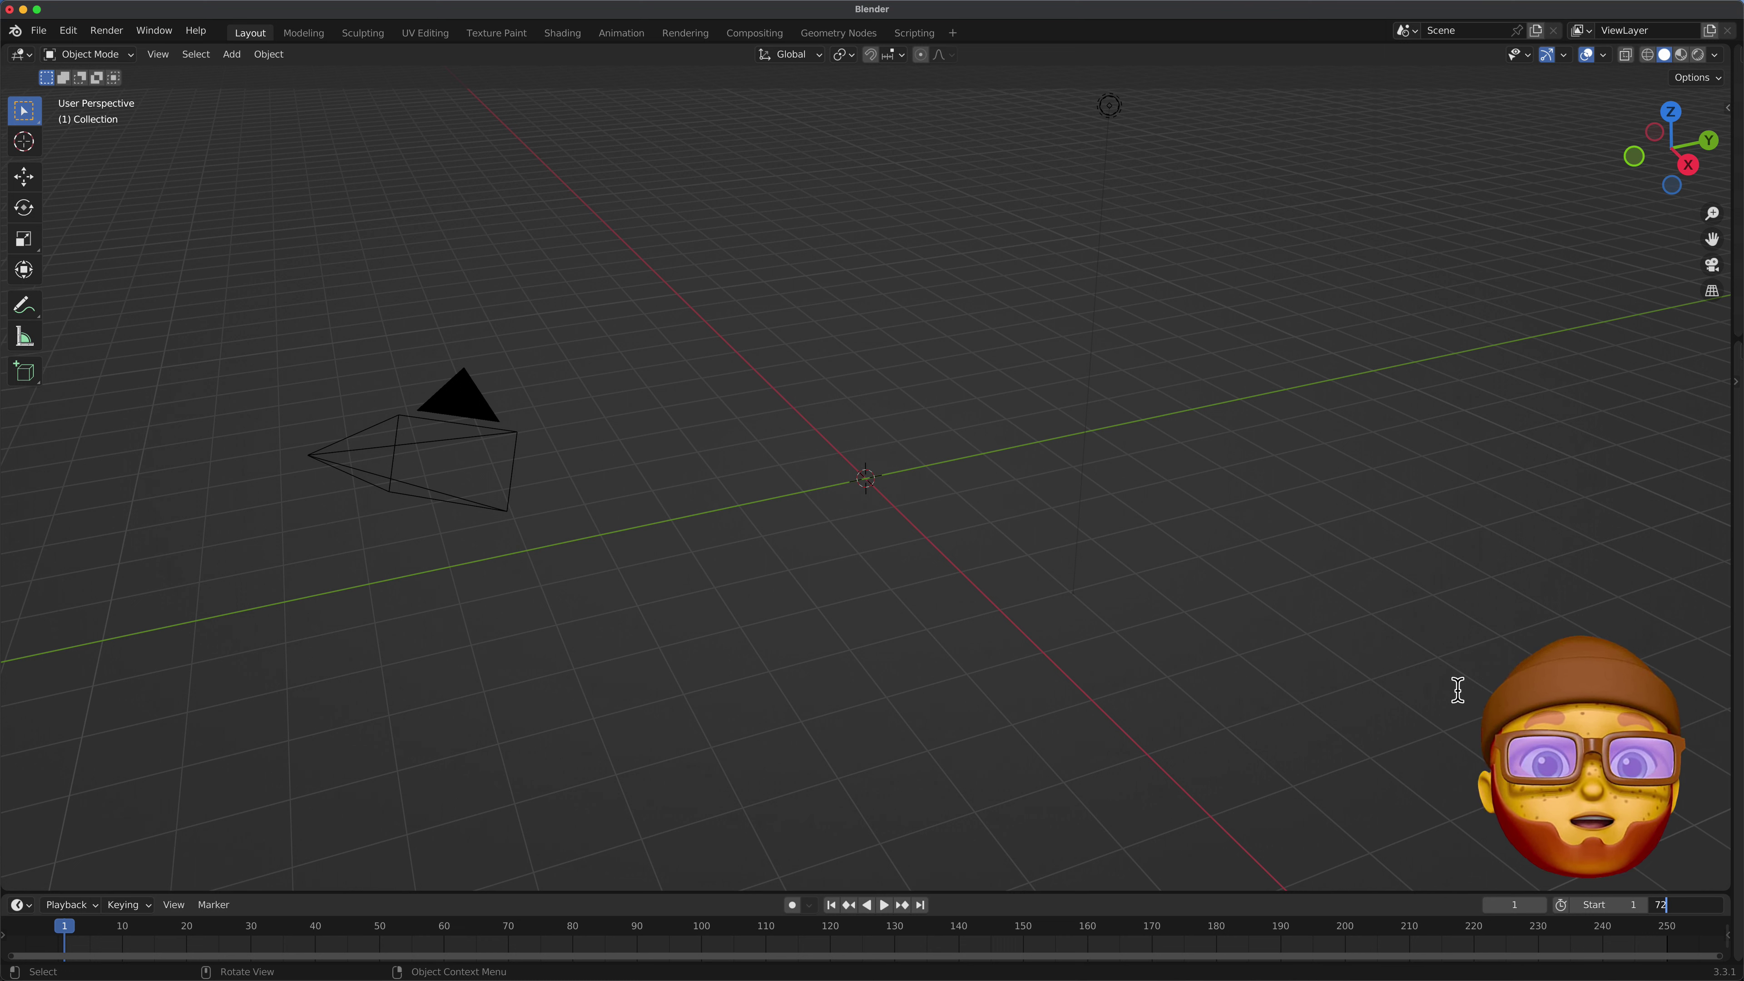
Set the scene end frame to 720 and fit the full 1–720 range on the timeline
key("Return")
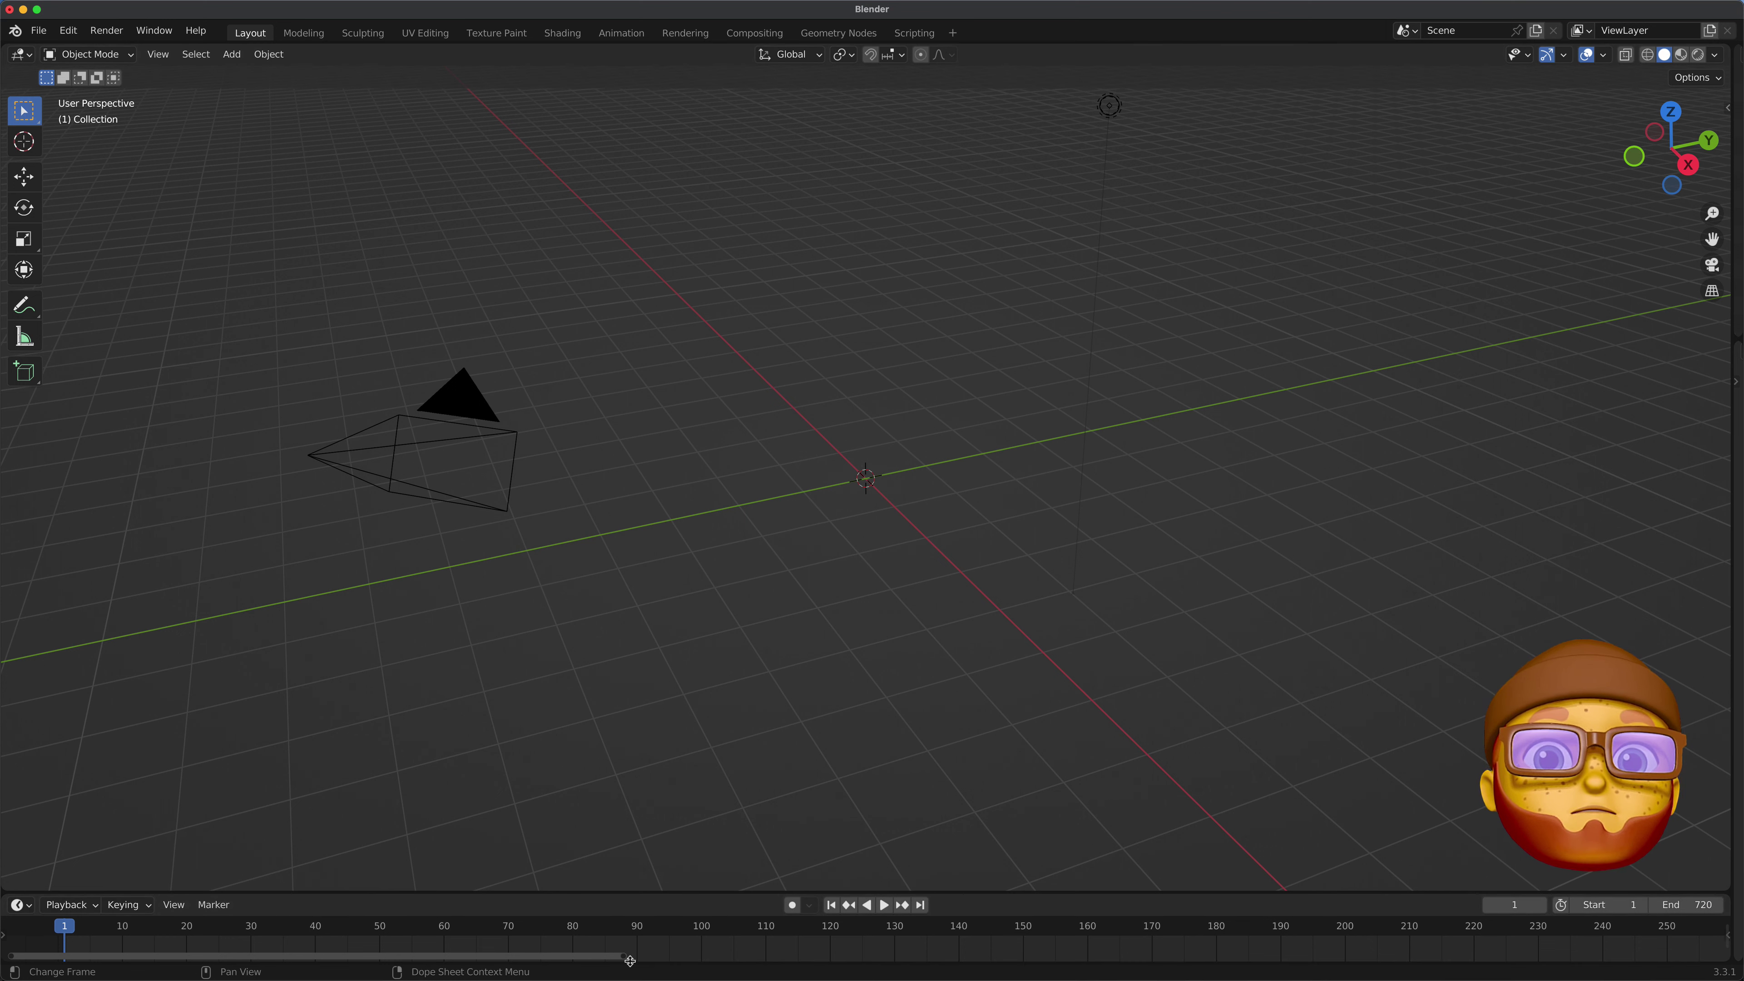
left_click_drag(626, 960, 1739, 969)
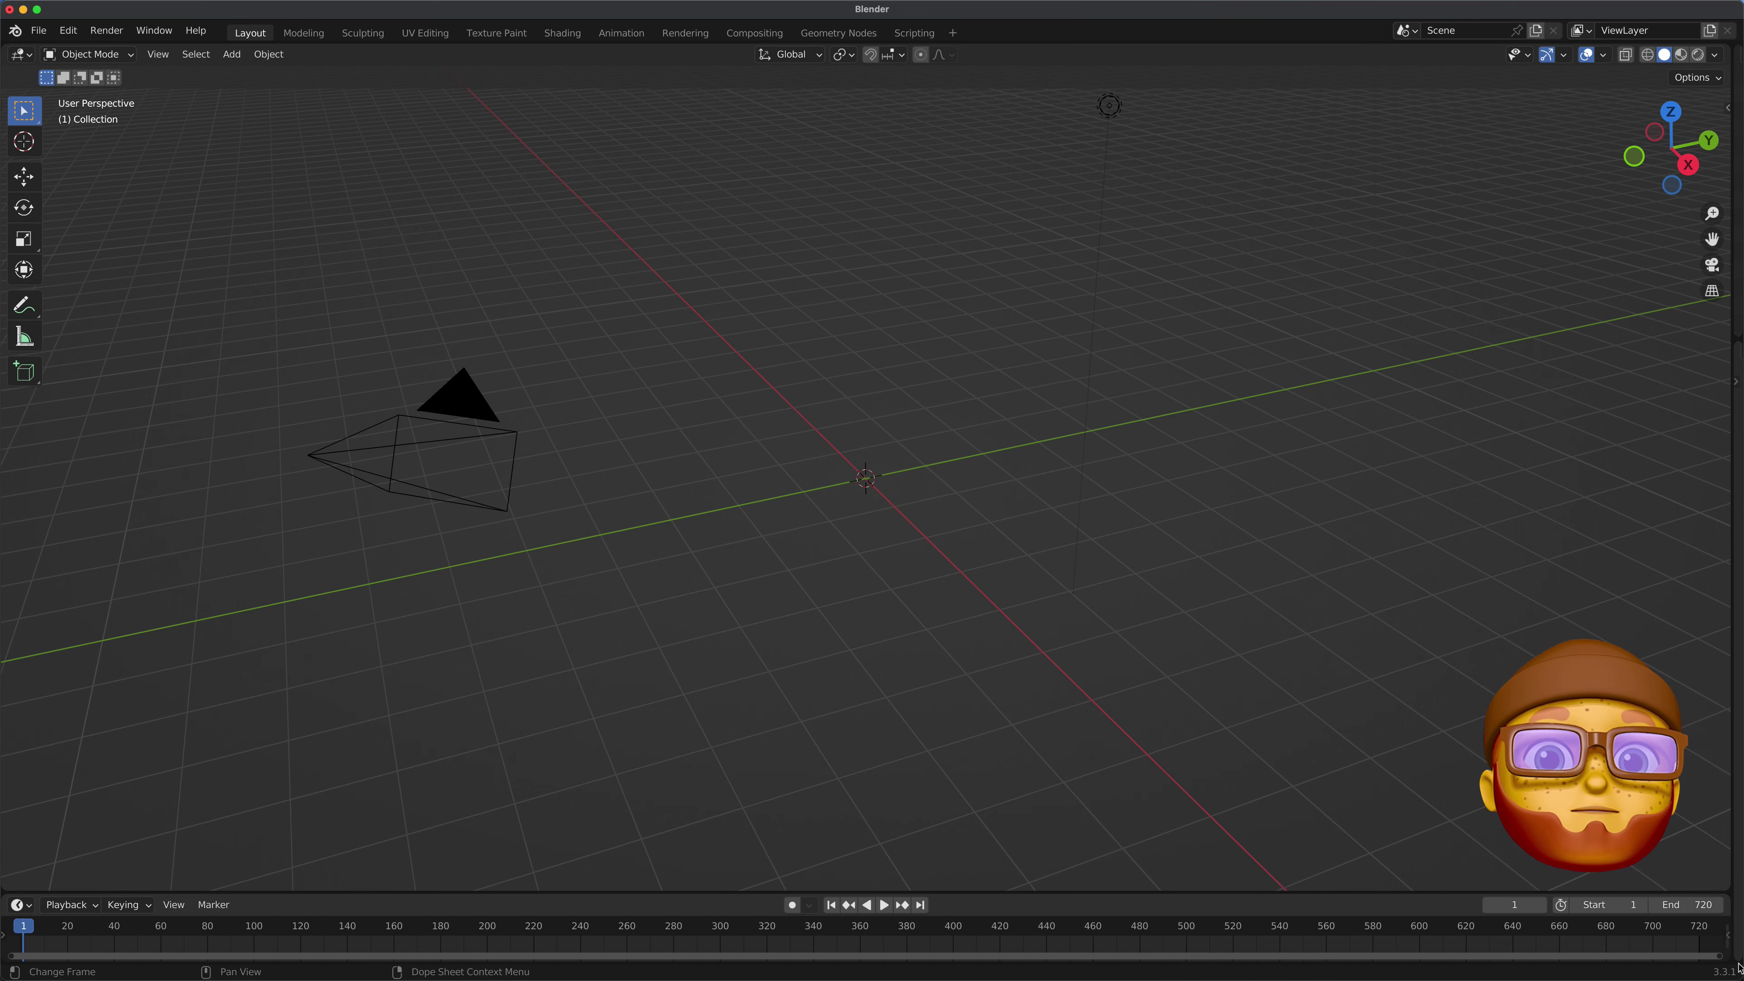
left_click(920, 905)
left_click(828, 905)
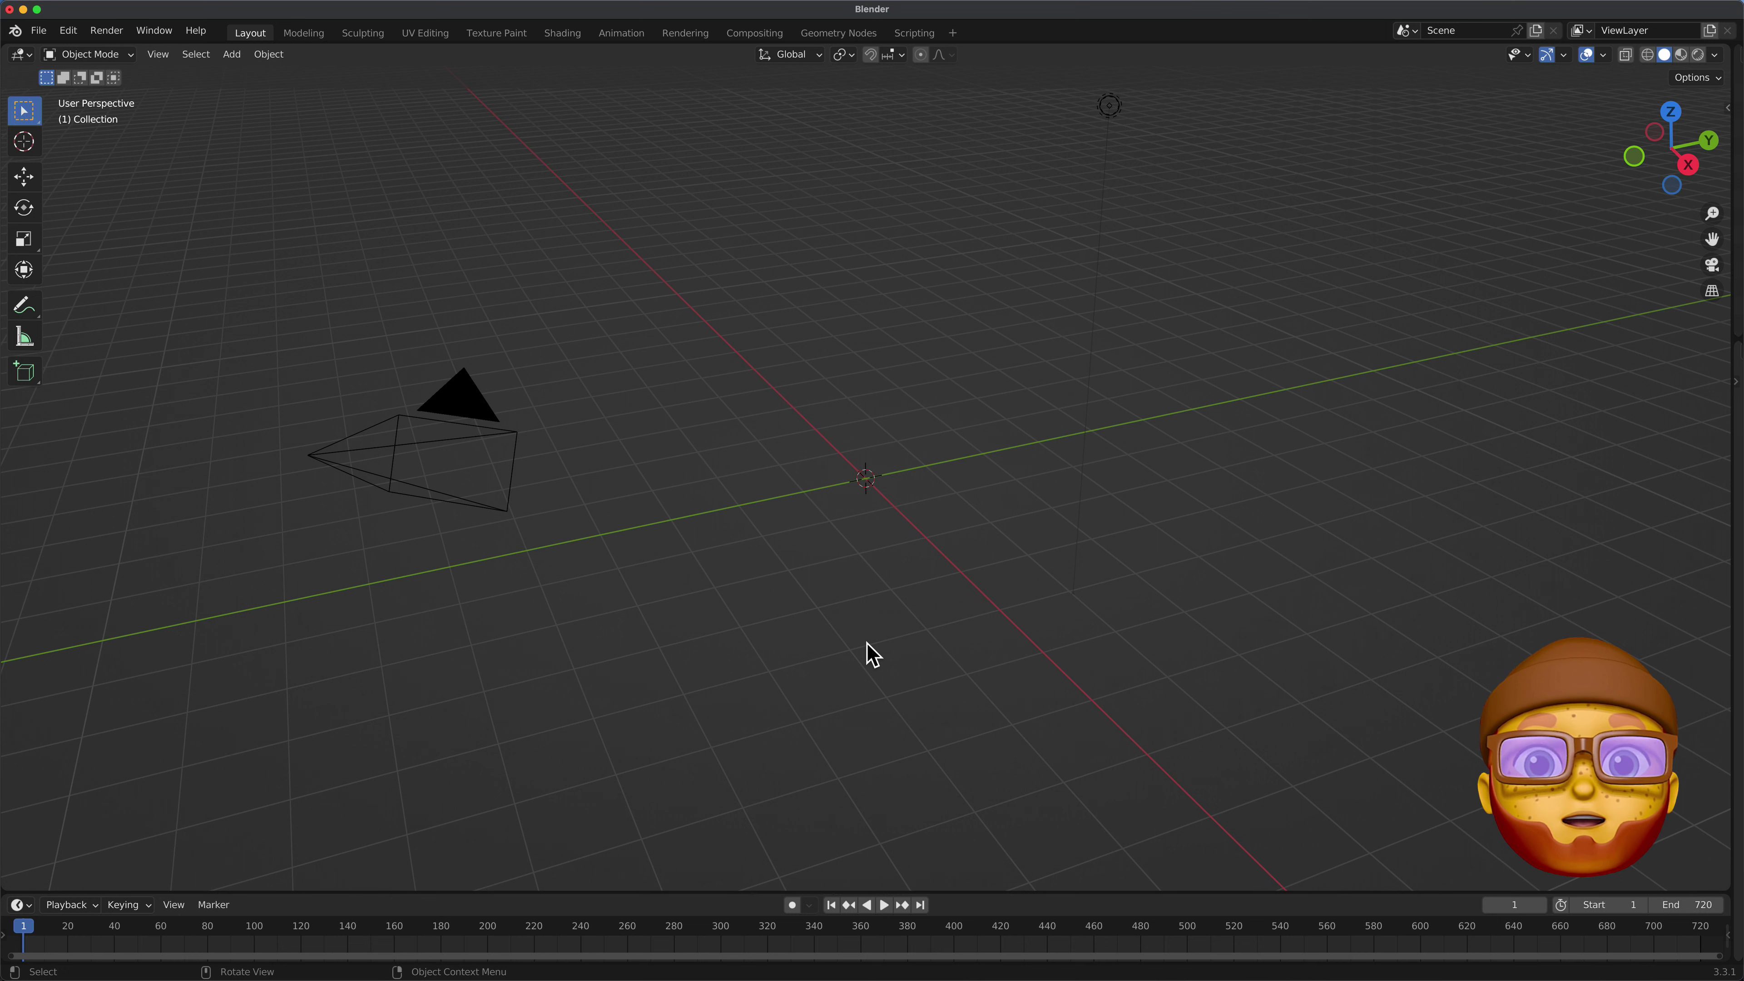
Import vintage_racing_car.glb from X5 2TB > Old Racing Car as glTF 2.0
left_click(35, 31)
mouse_move(77, 515)
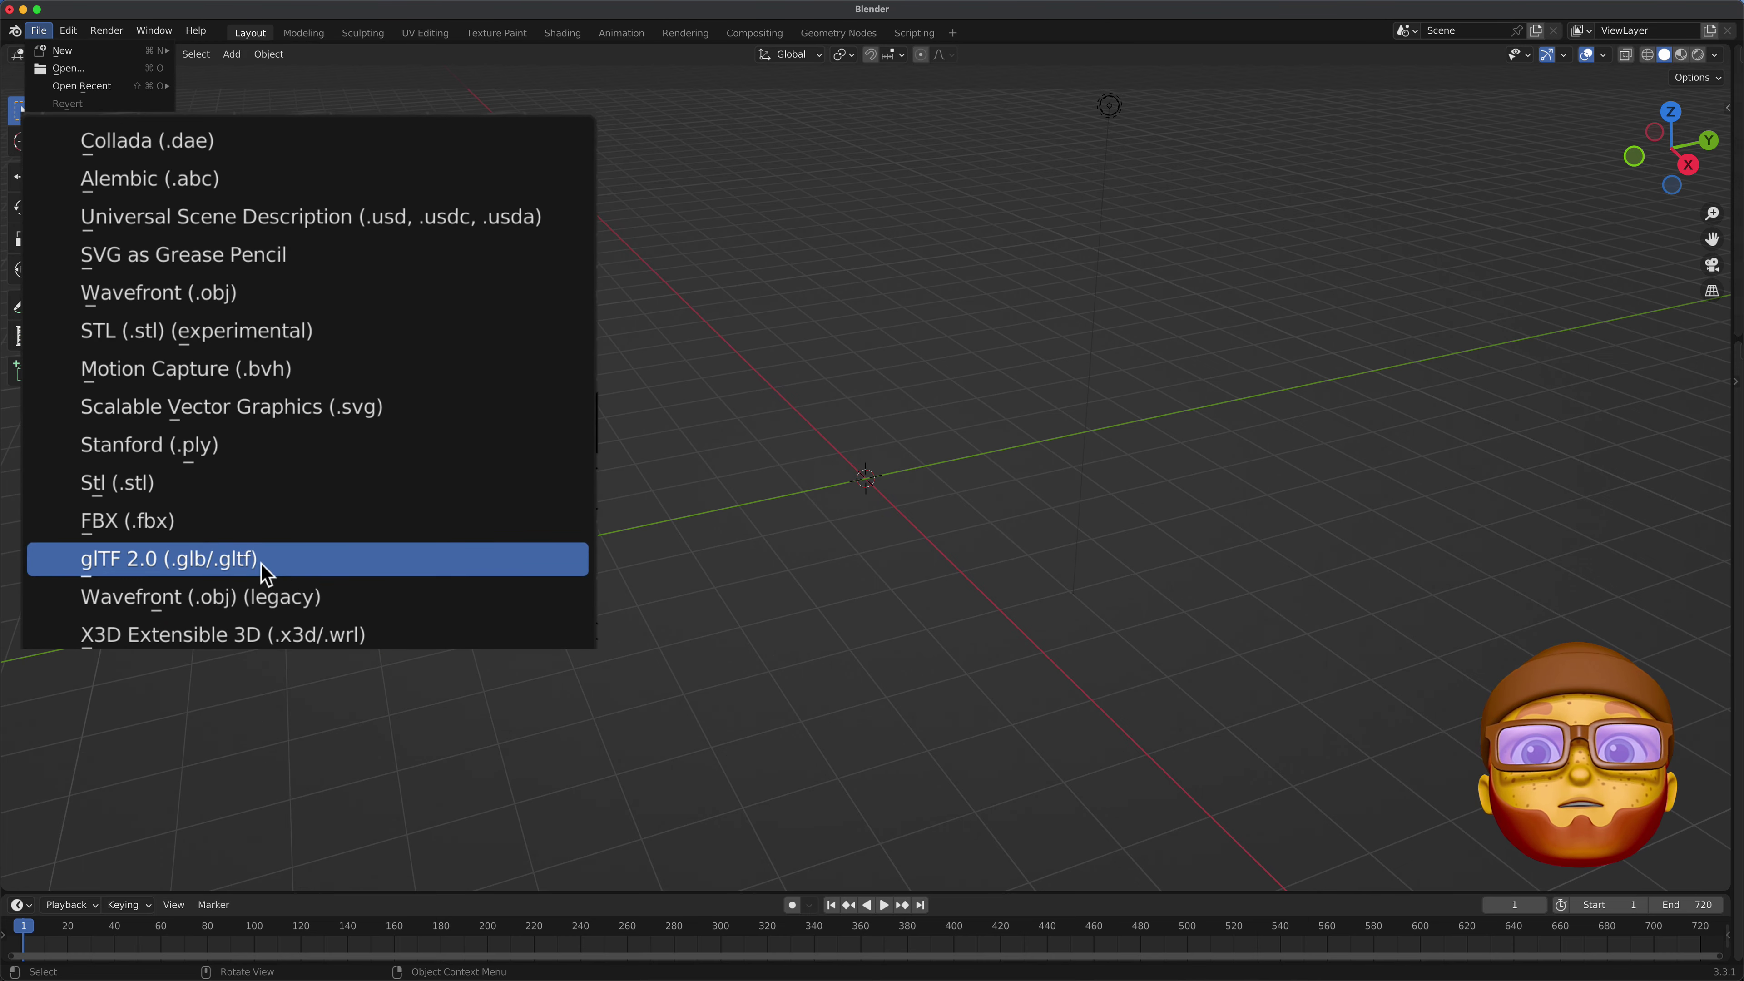
left_click(254, 562)
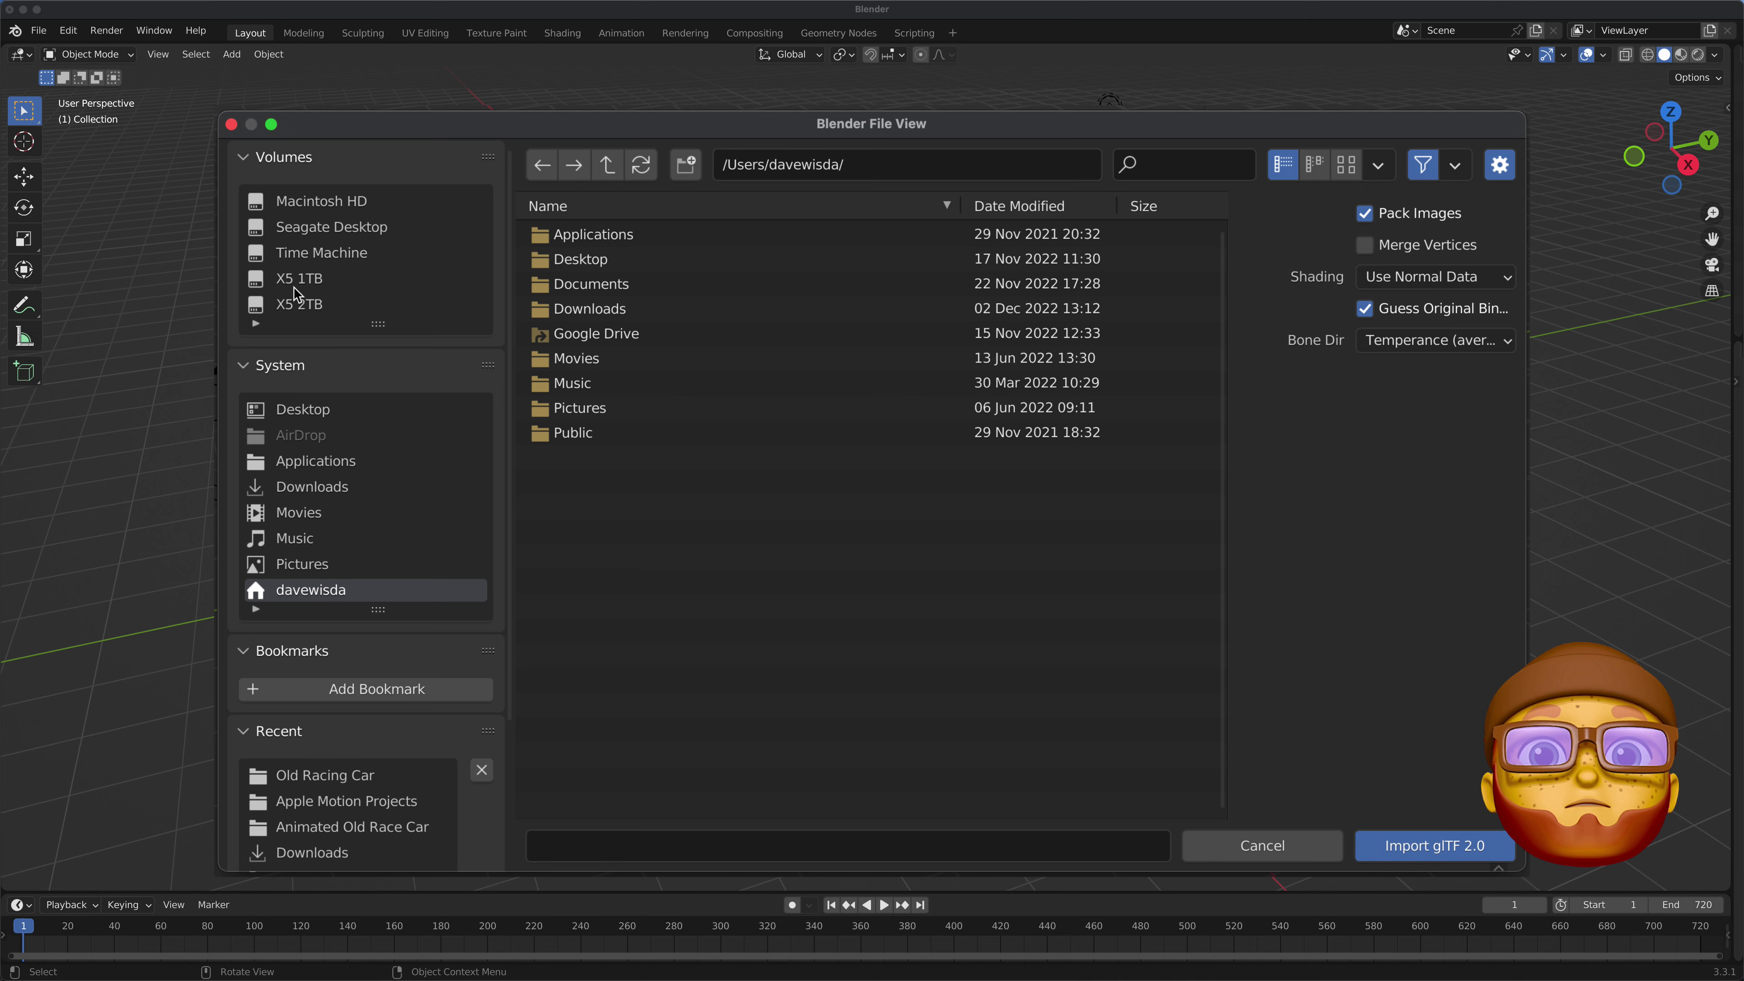
left_click(287, 306)
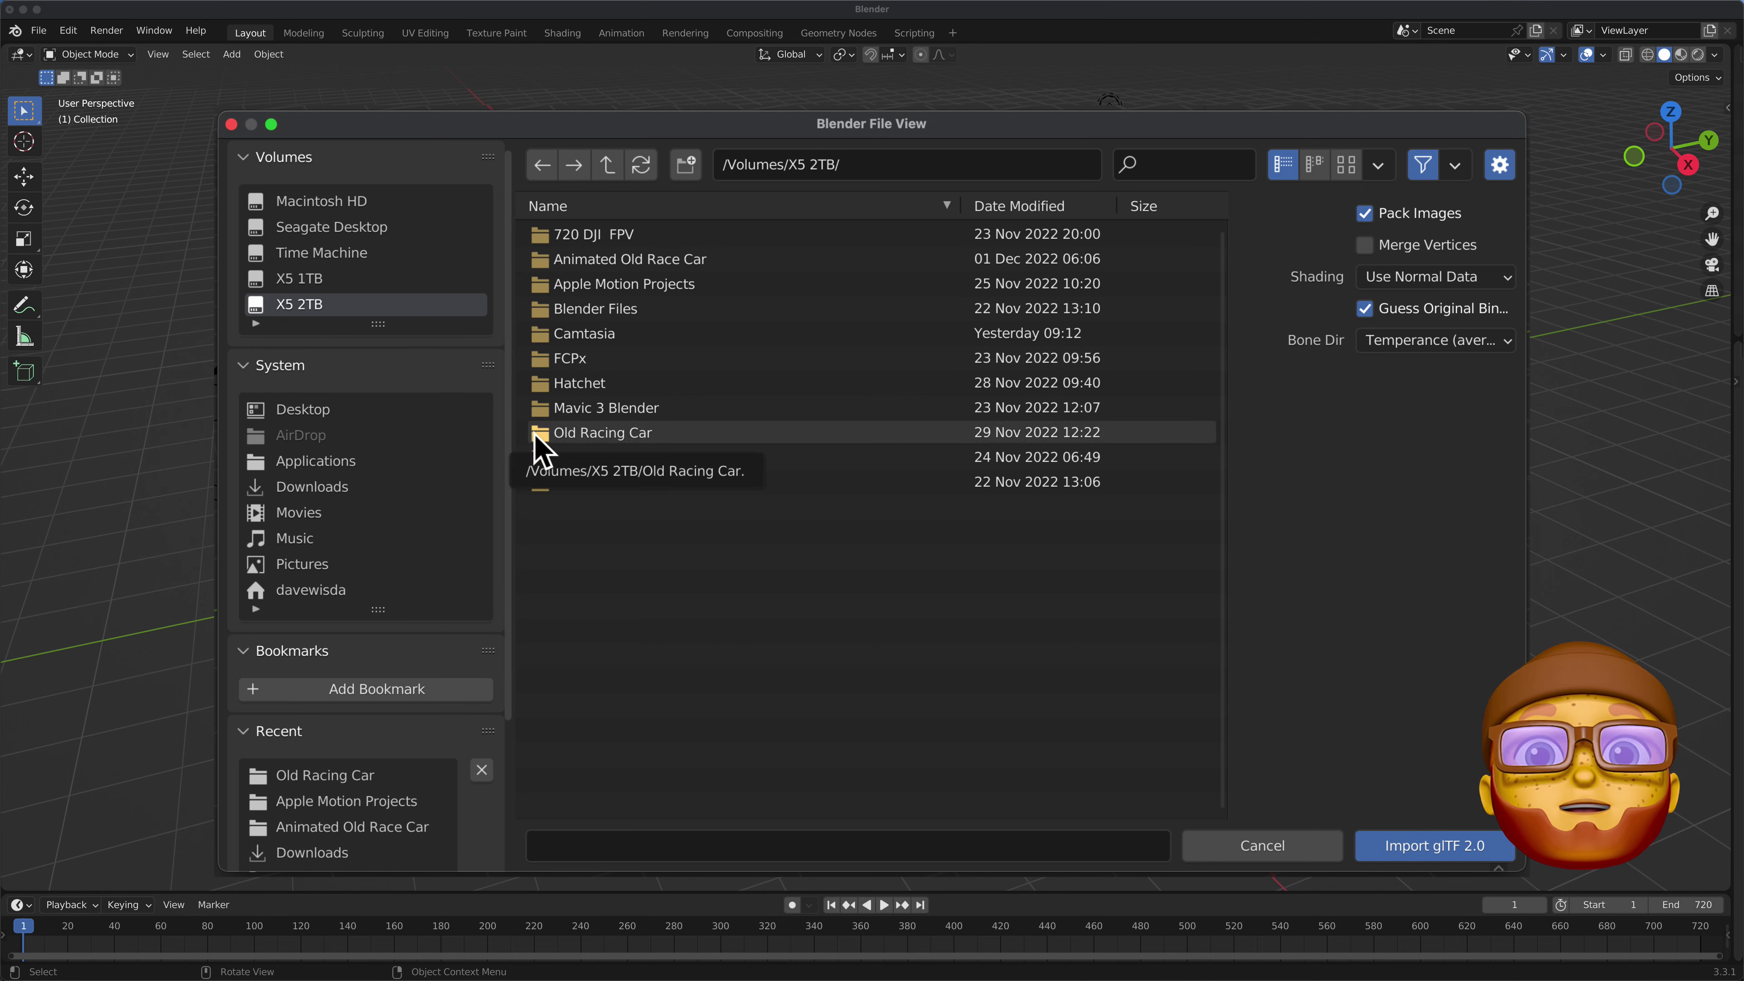
double_click(538, 440)
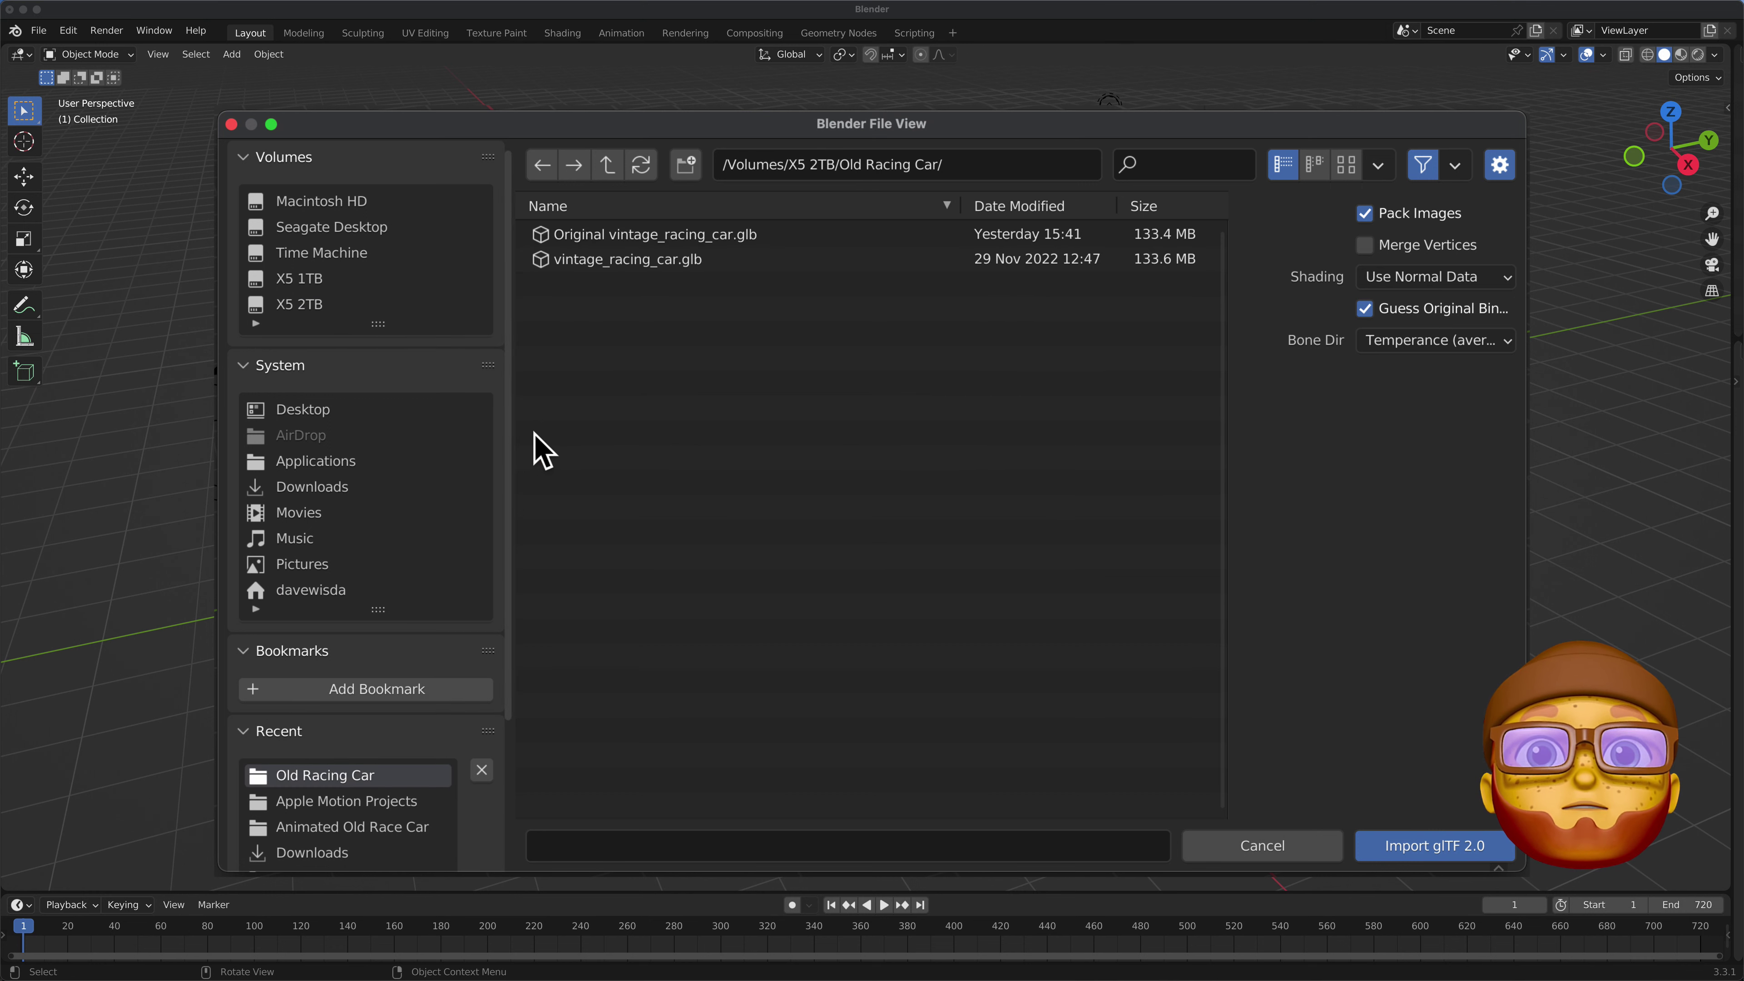
left_click(601, 264)
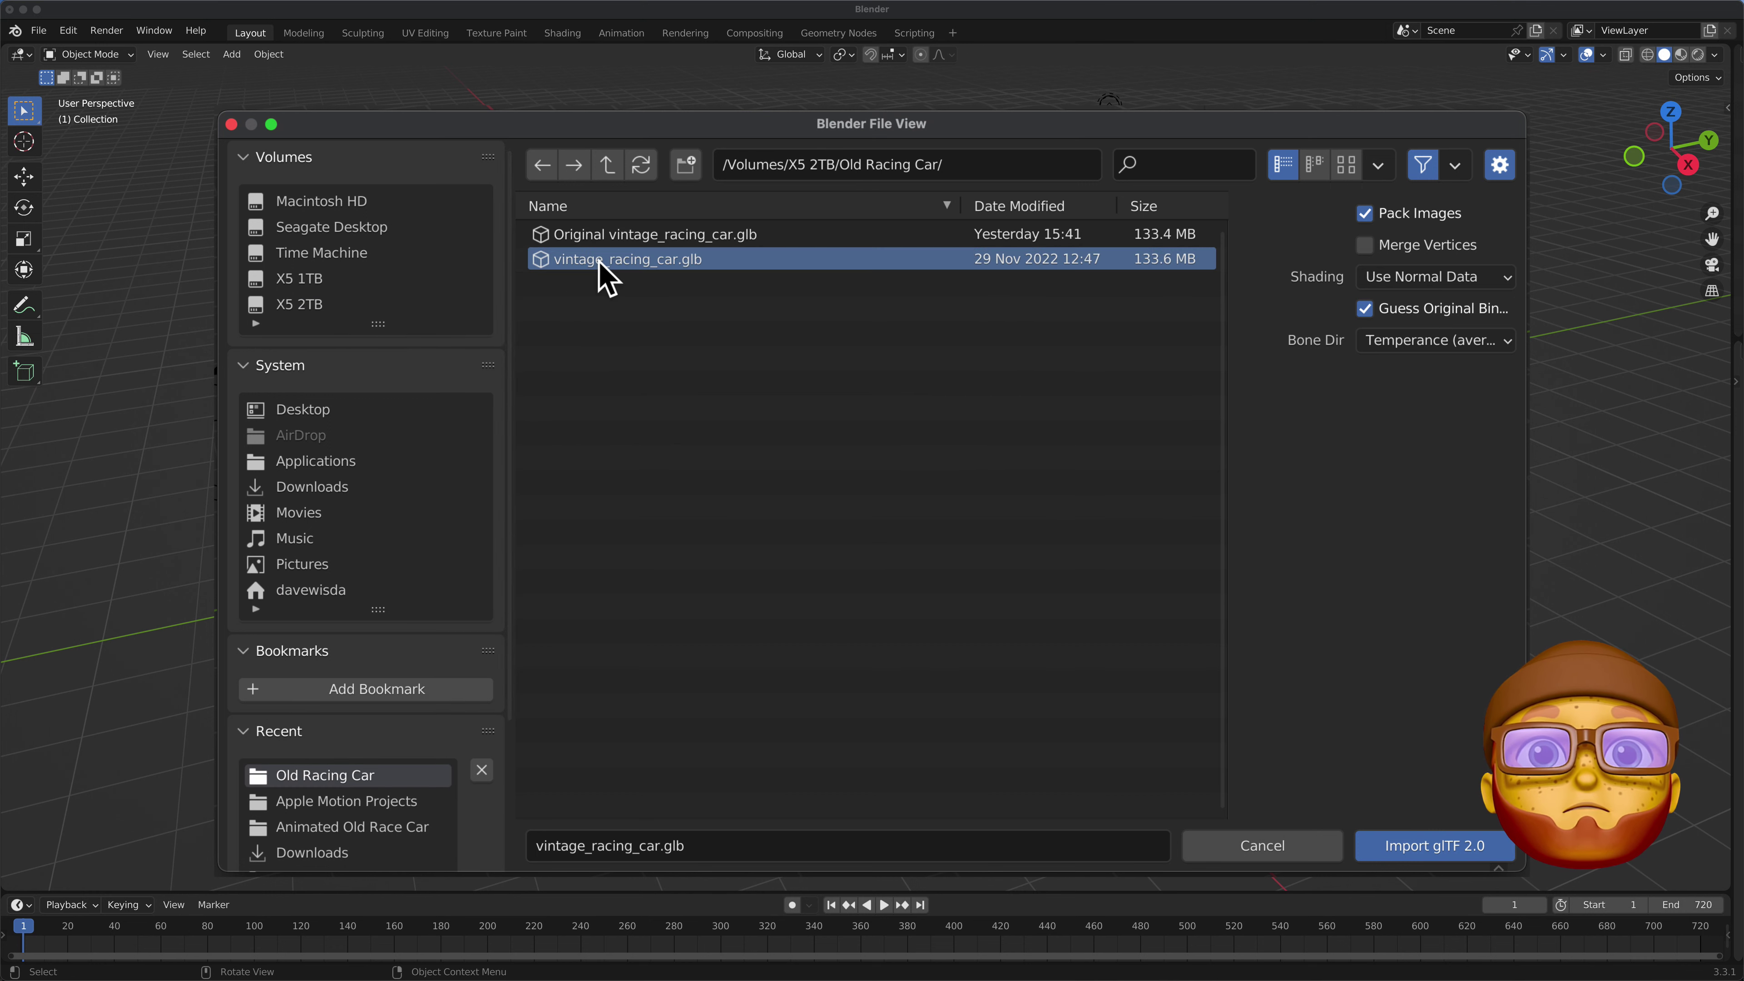
left_click(1421, 848)
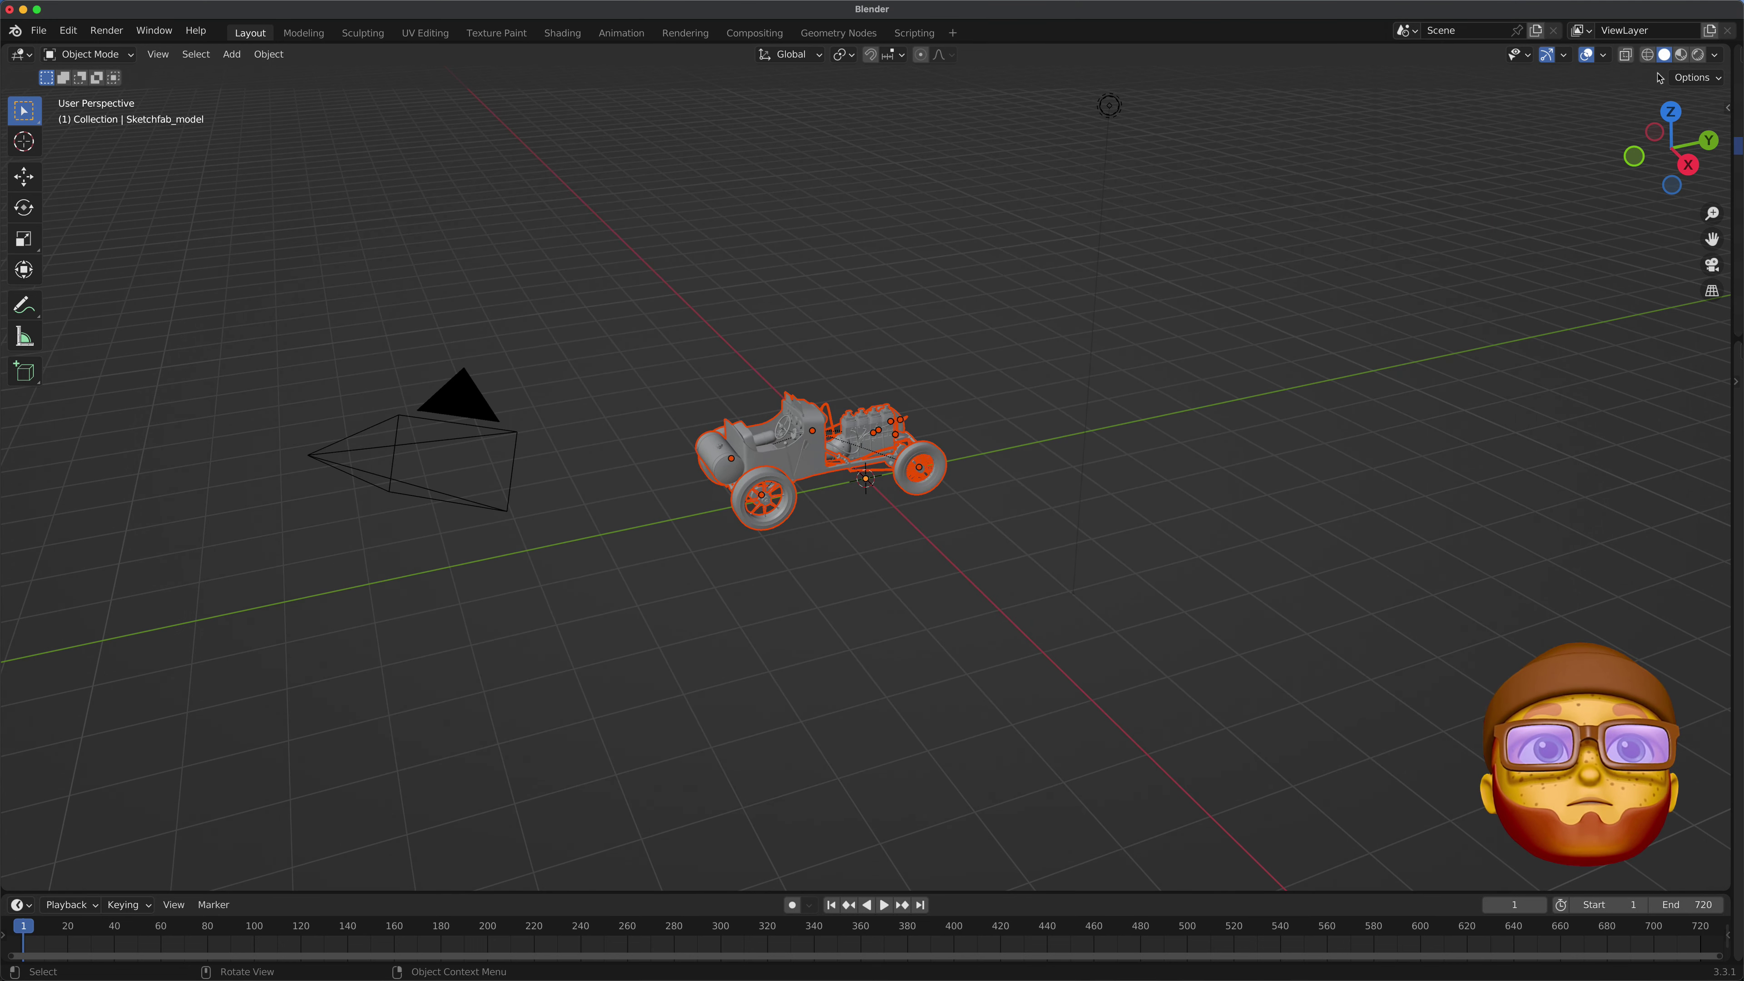
Switch to Material Preview shading and view the car from the top
left_click(1683, 57)
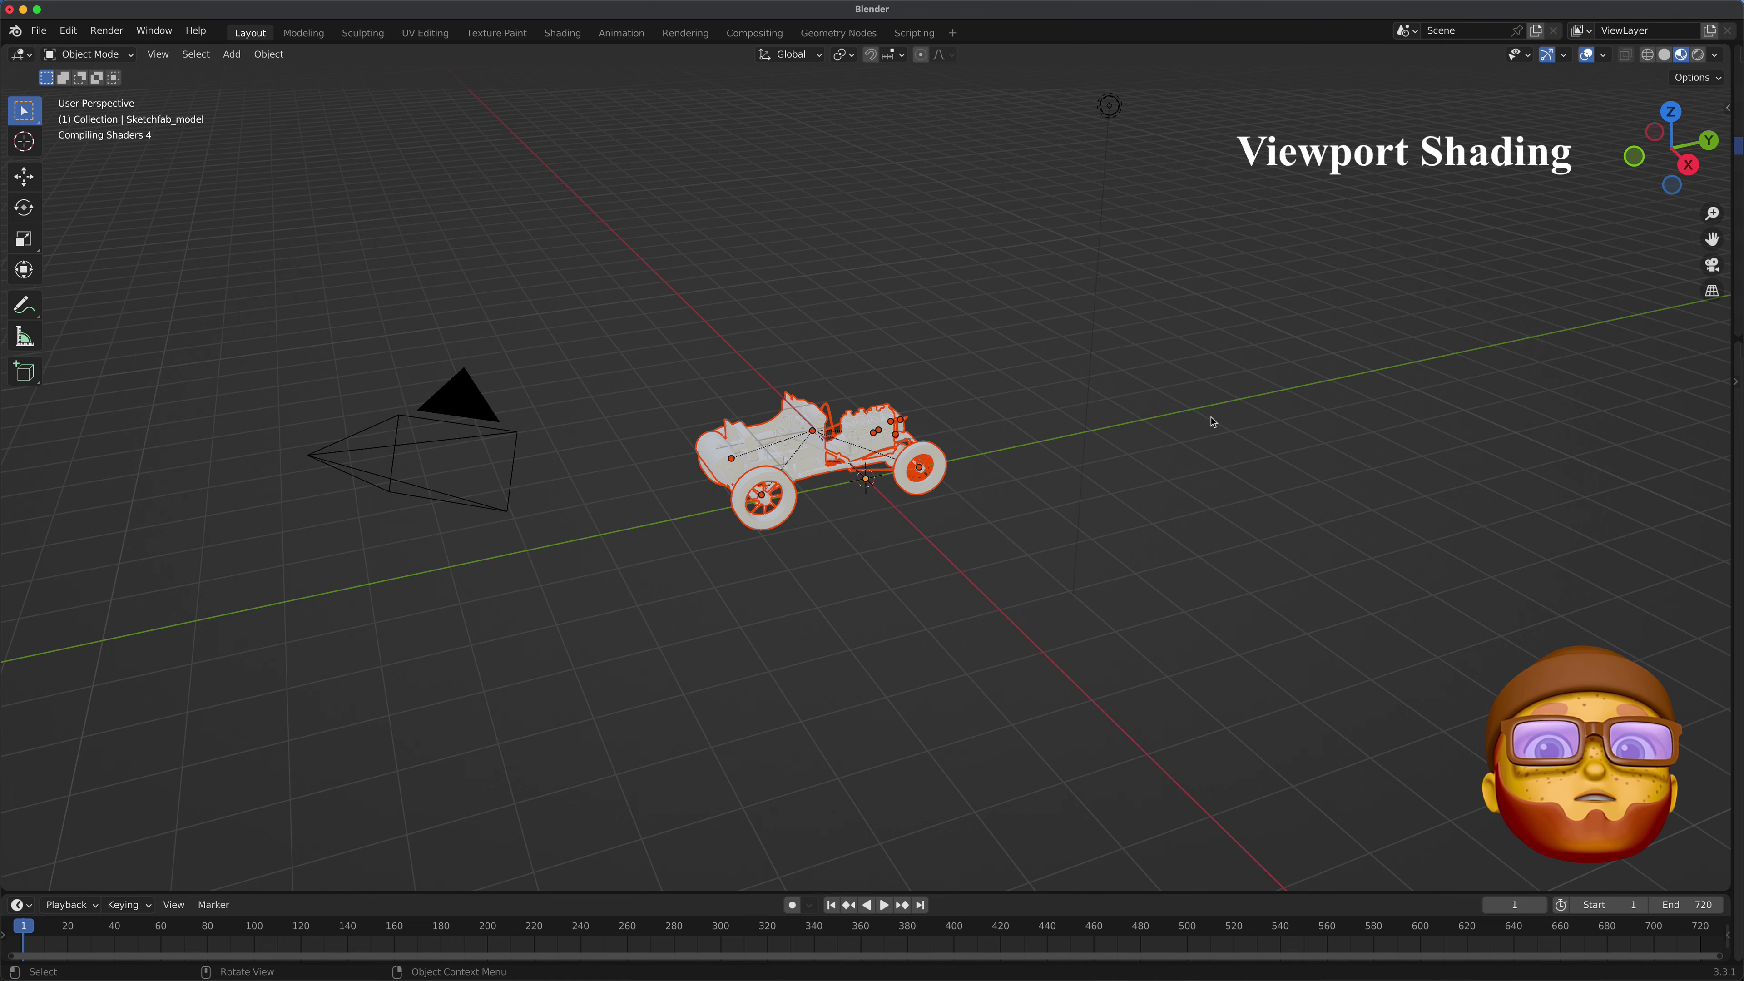
left_click(1670, 113)
scroll(1207, 347, "up", 2)
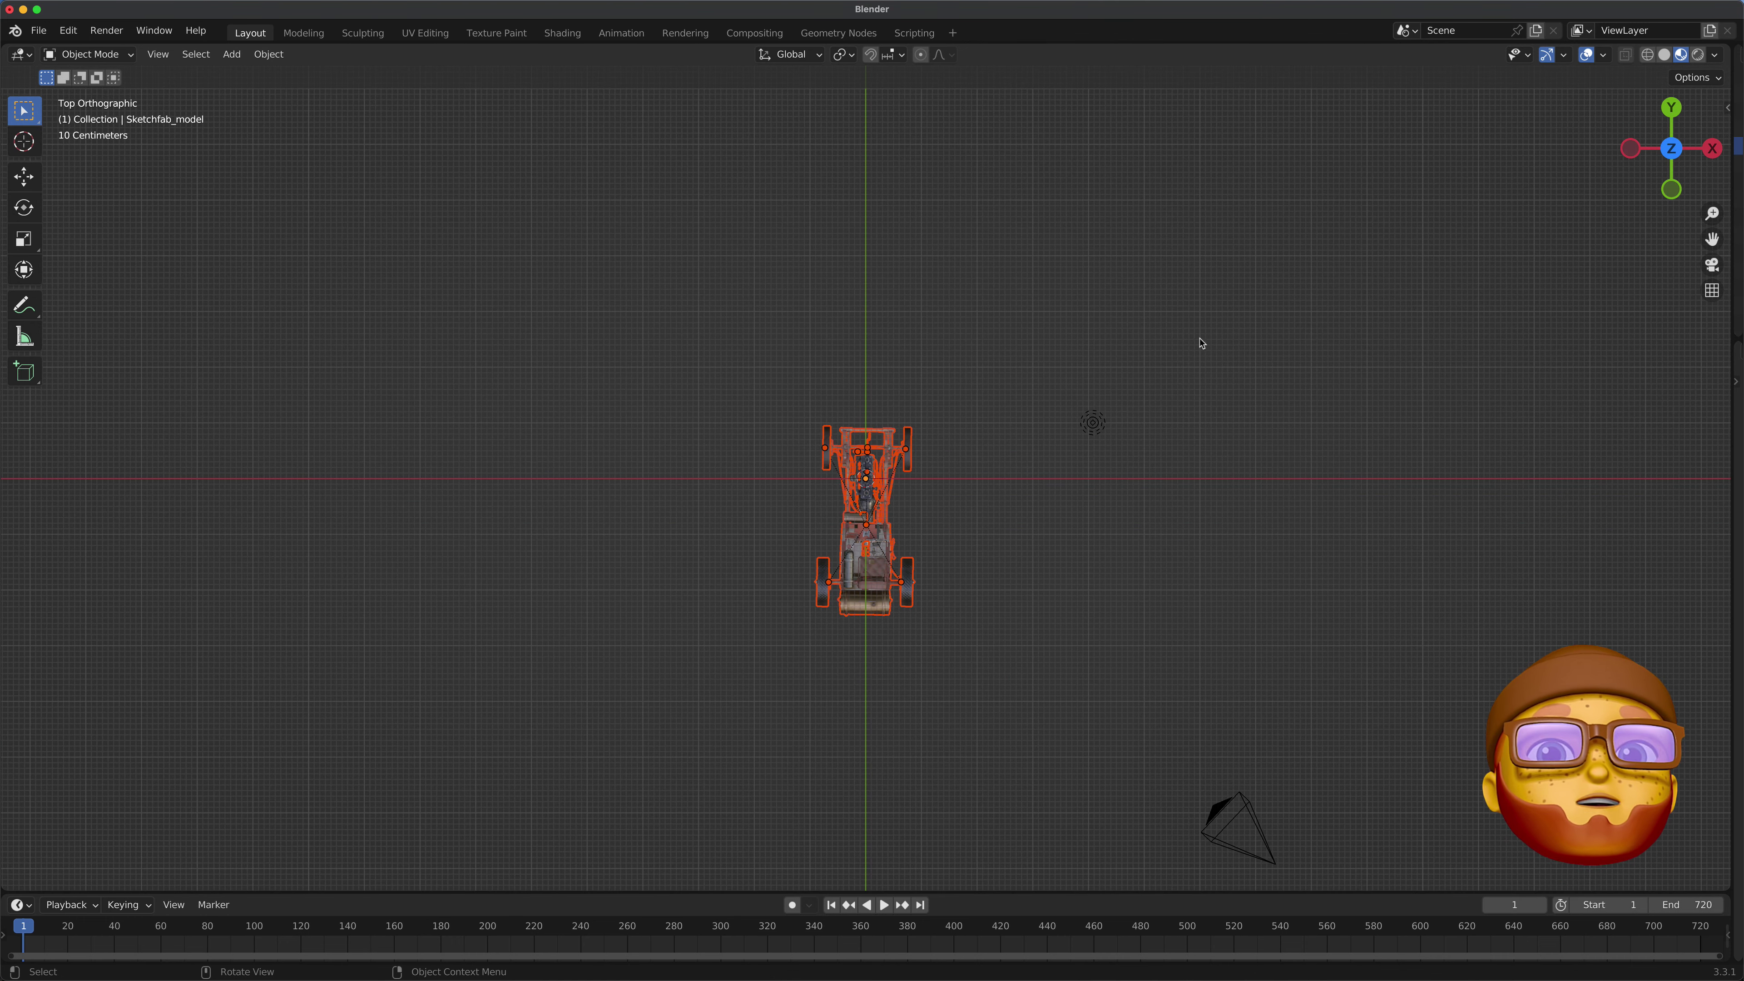
Move the car along Y and lower it 0.6582 m on Z to centre it on the origin
left_click(30, 184)
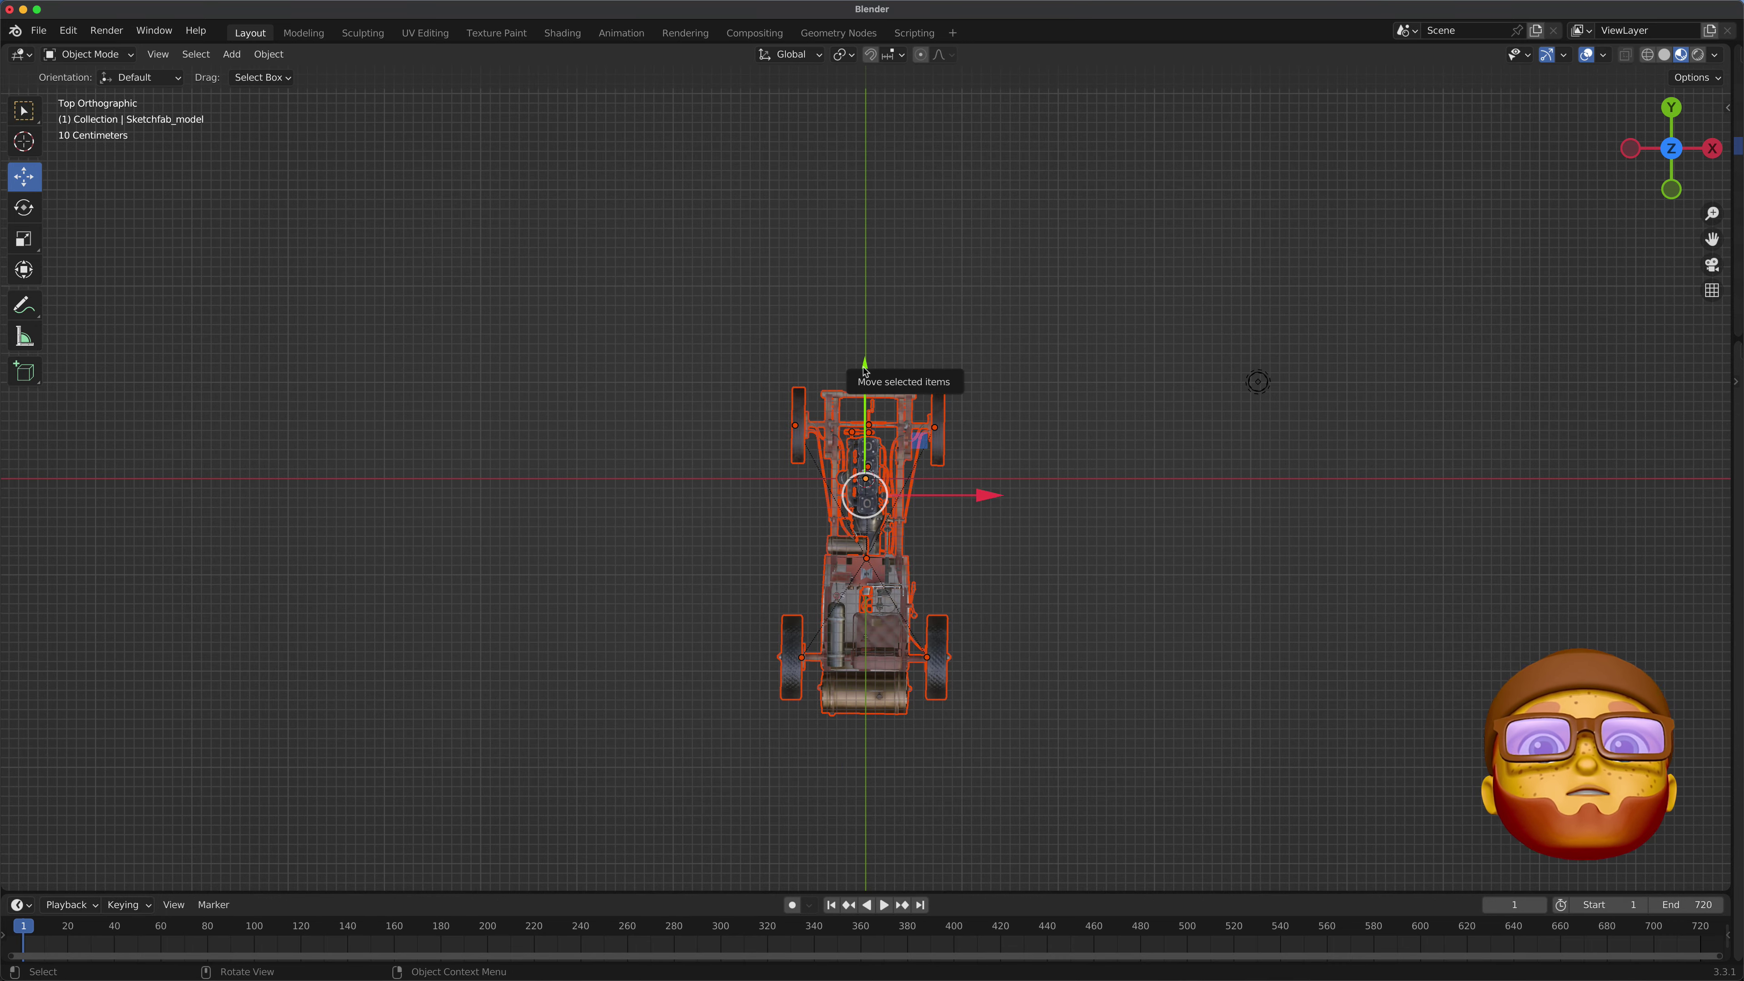
left_click_drag(865, 371, 864, 308)
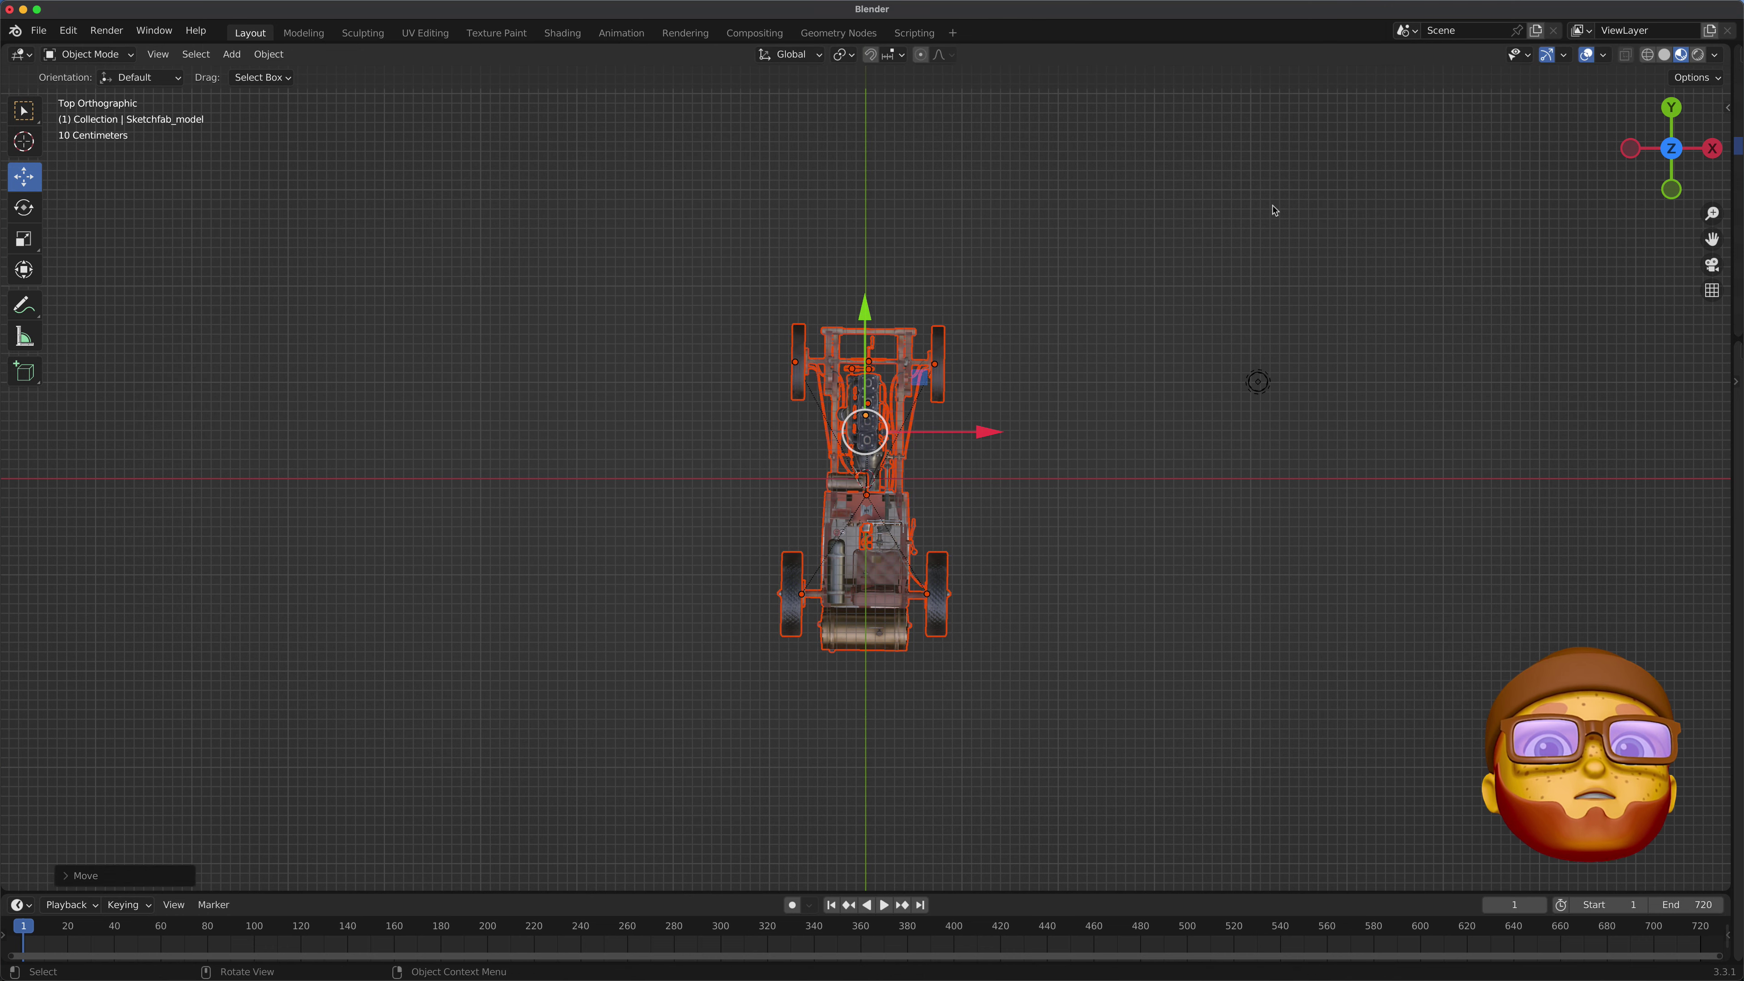
left_click(1713, 149)
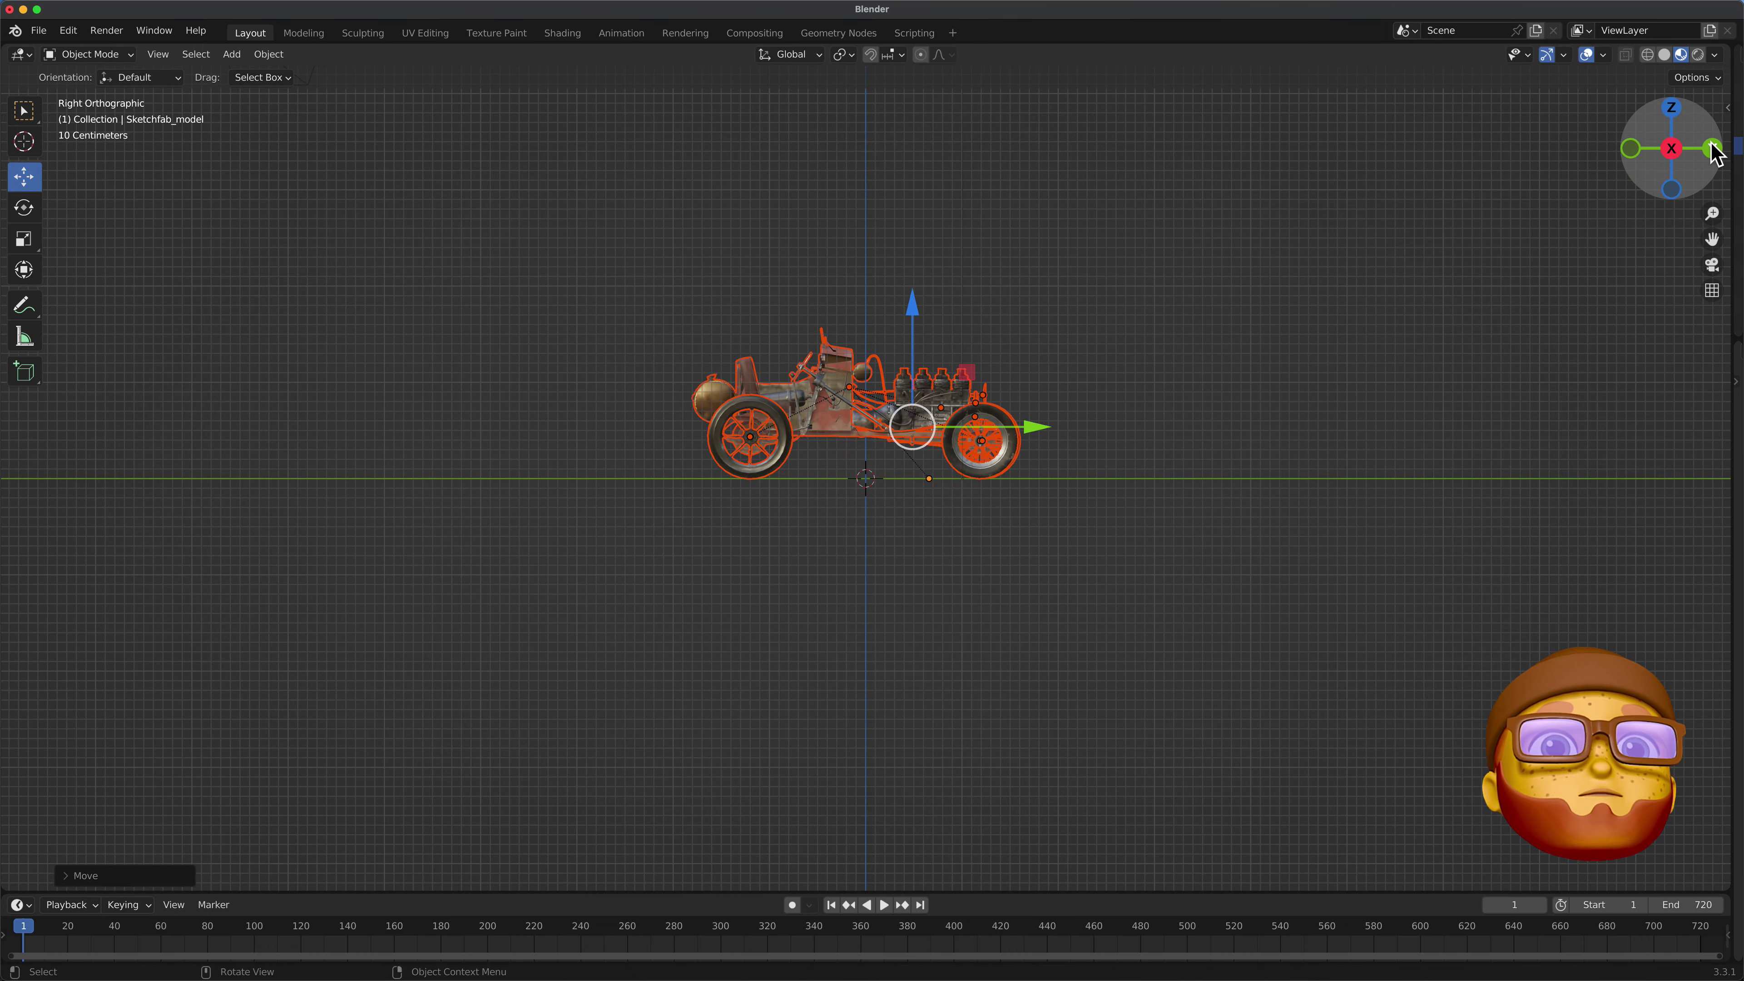
left_click(1712, 148)
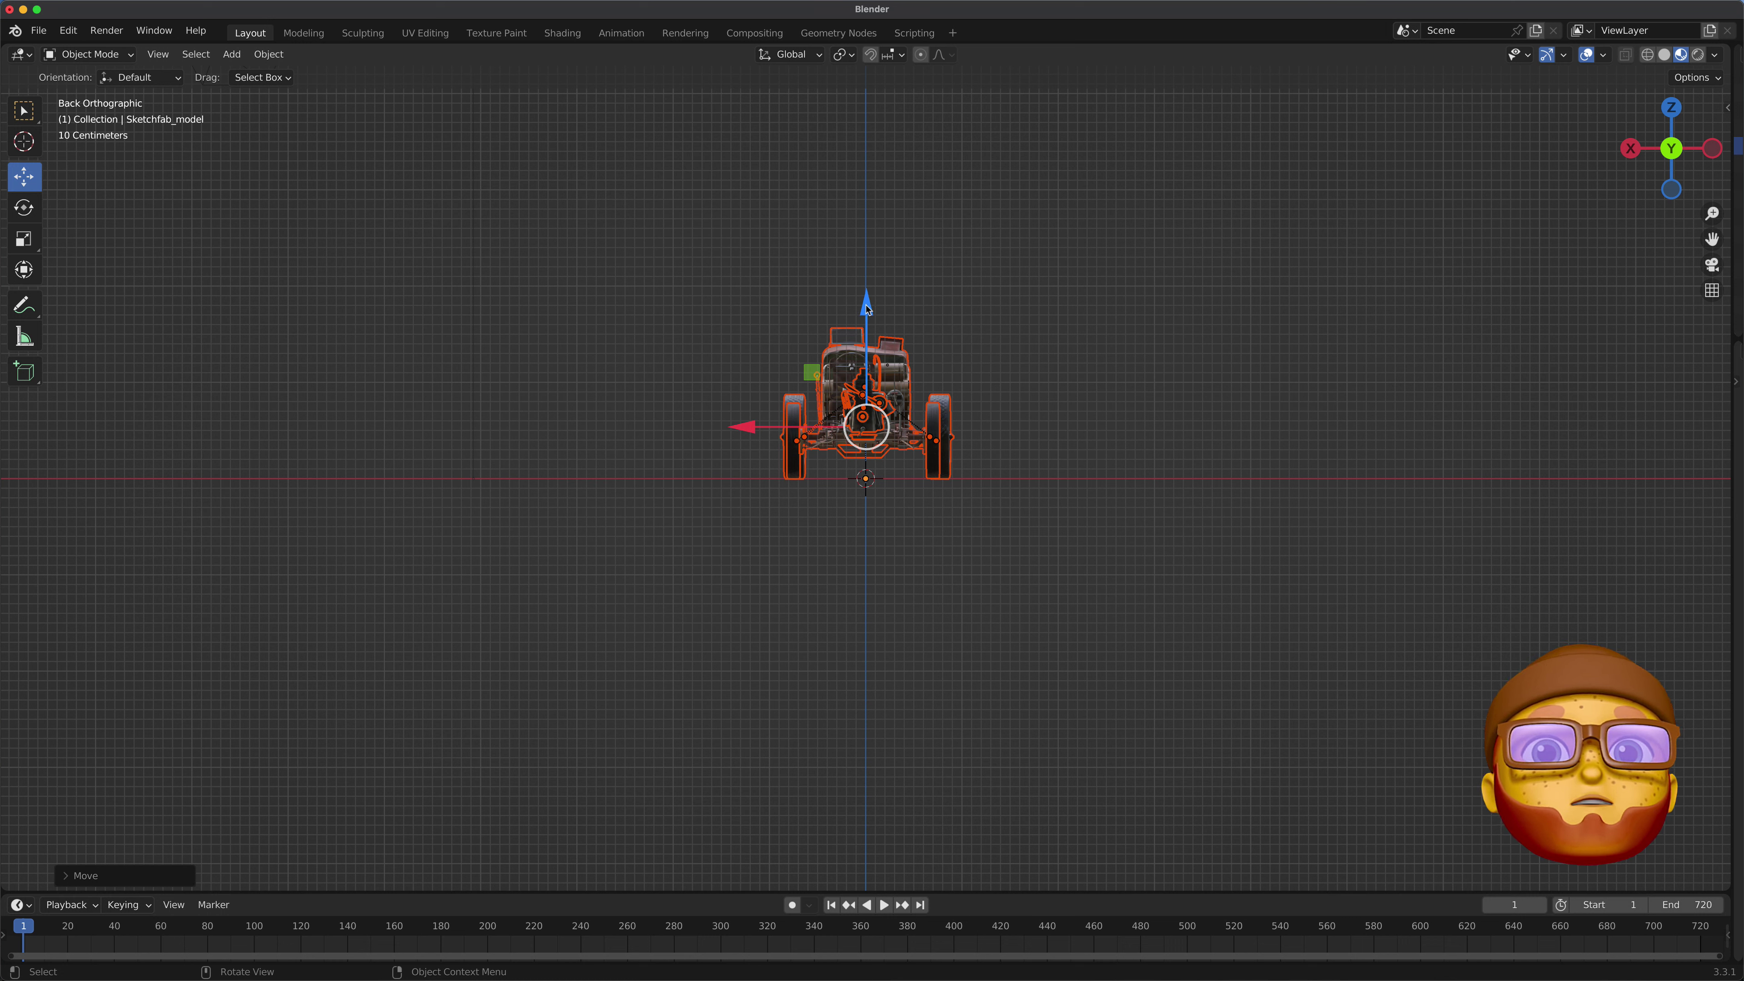
left_click_drag(867, 309, 867, 374)
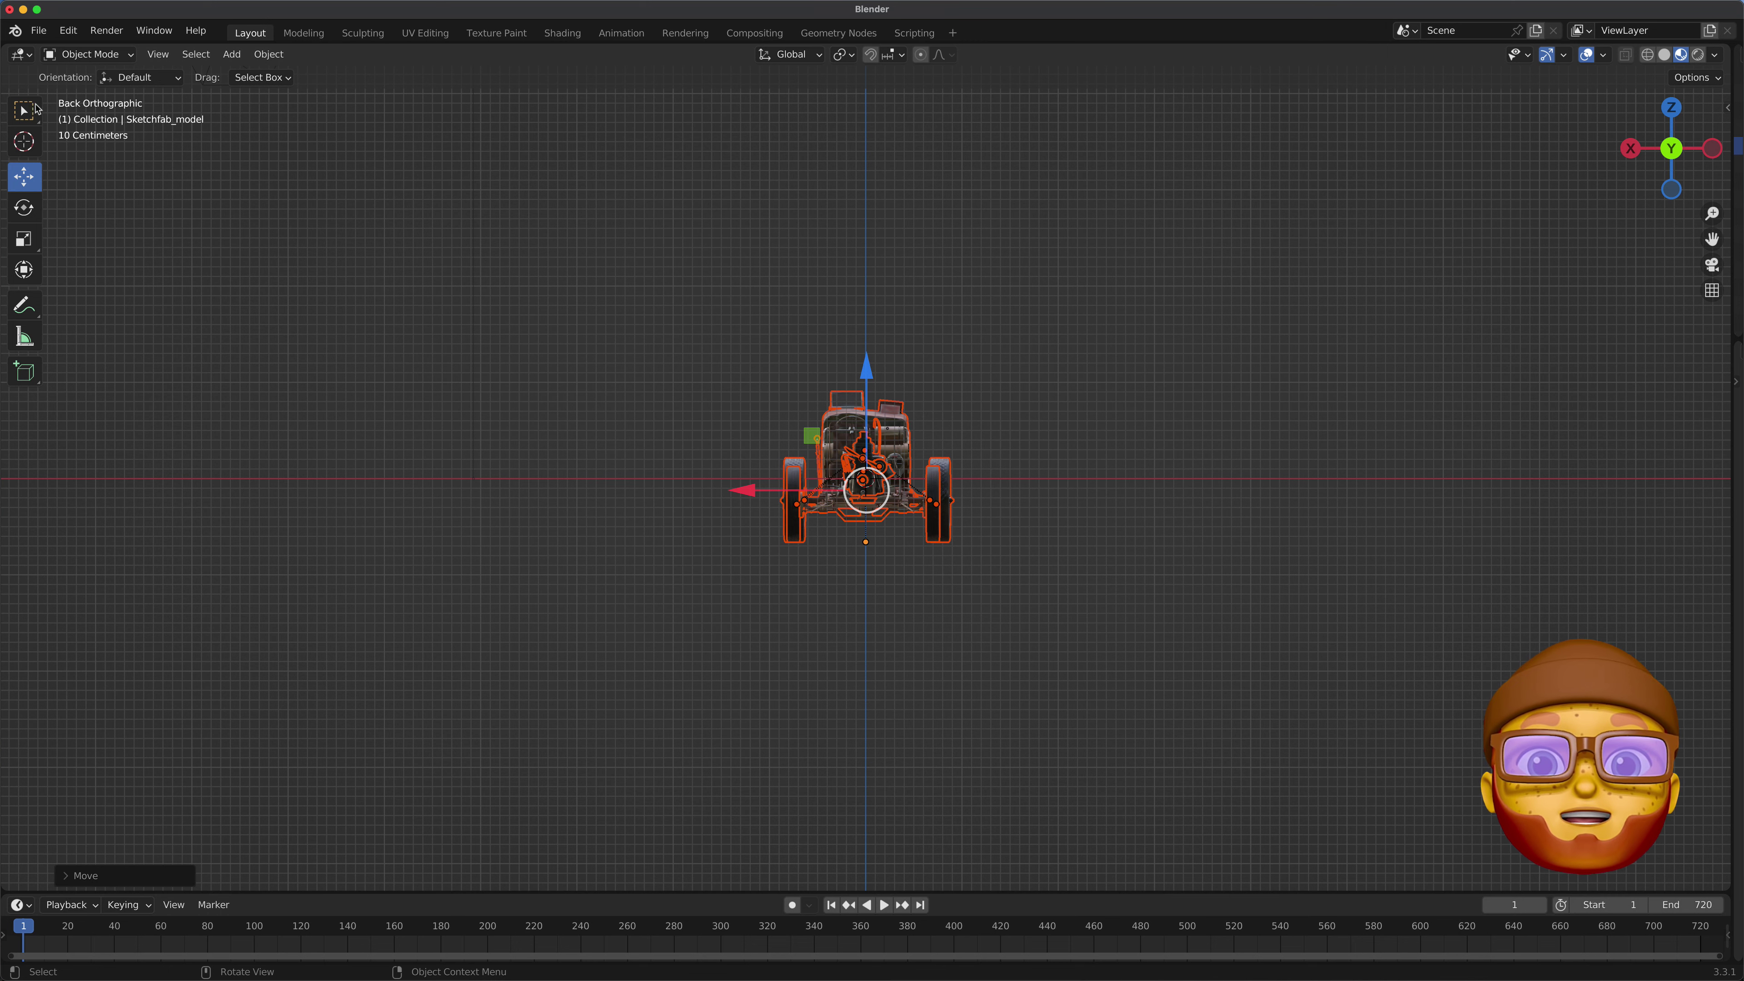
left_click(24, 110)
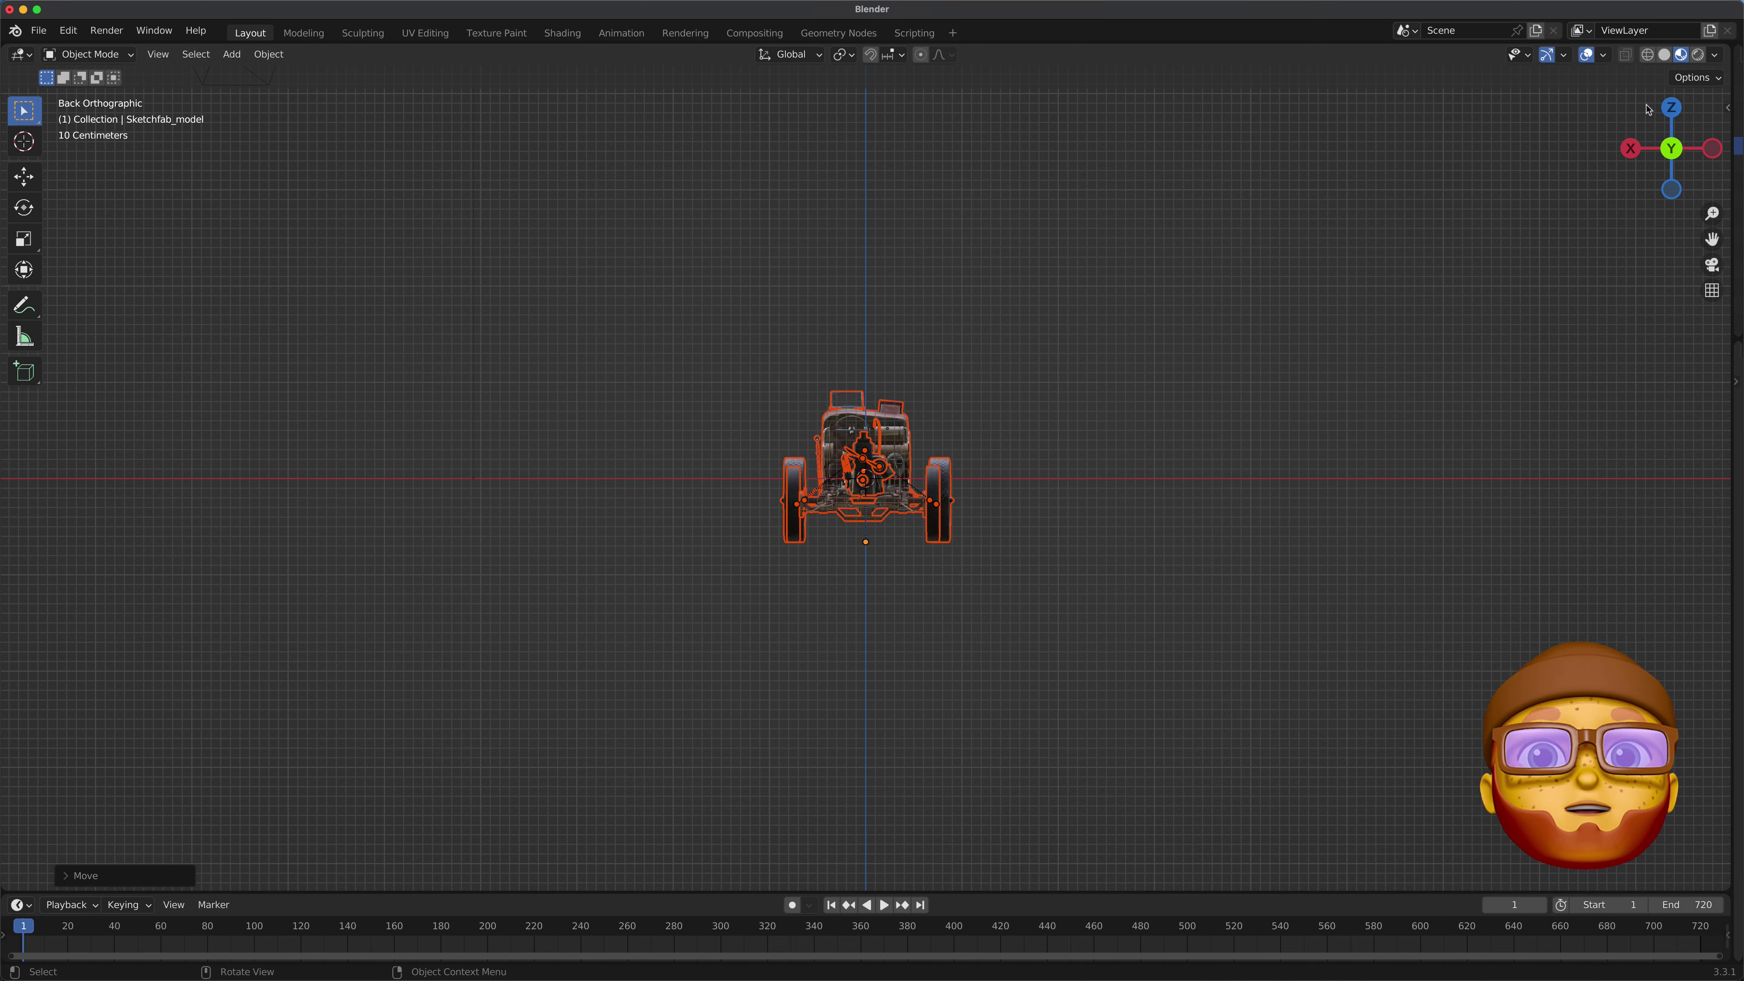
left_click(1670, 107)
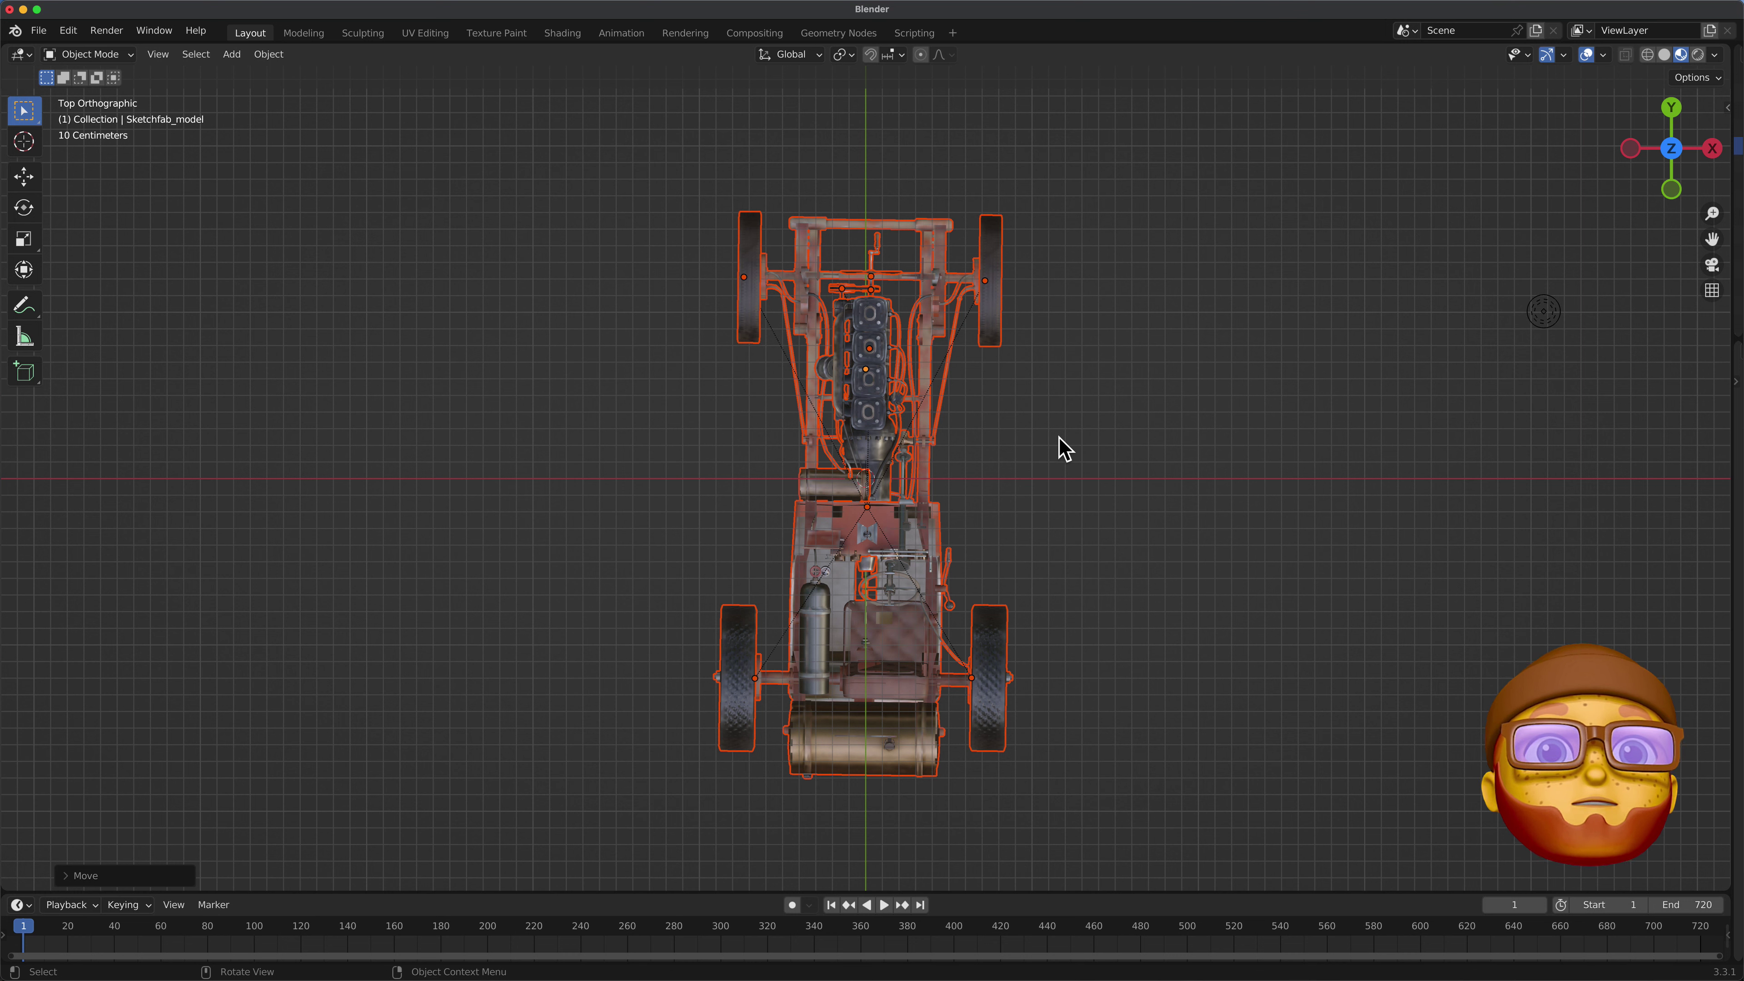
Set both front wheels' rotation mode to XYZ Euler in the sidebar's Transform panel
key("n")
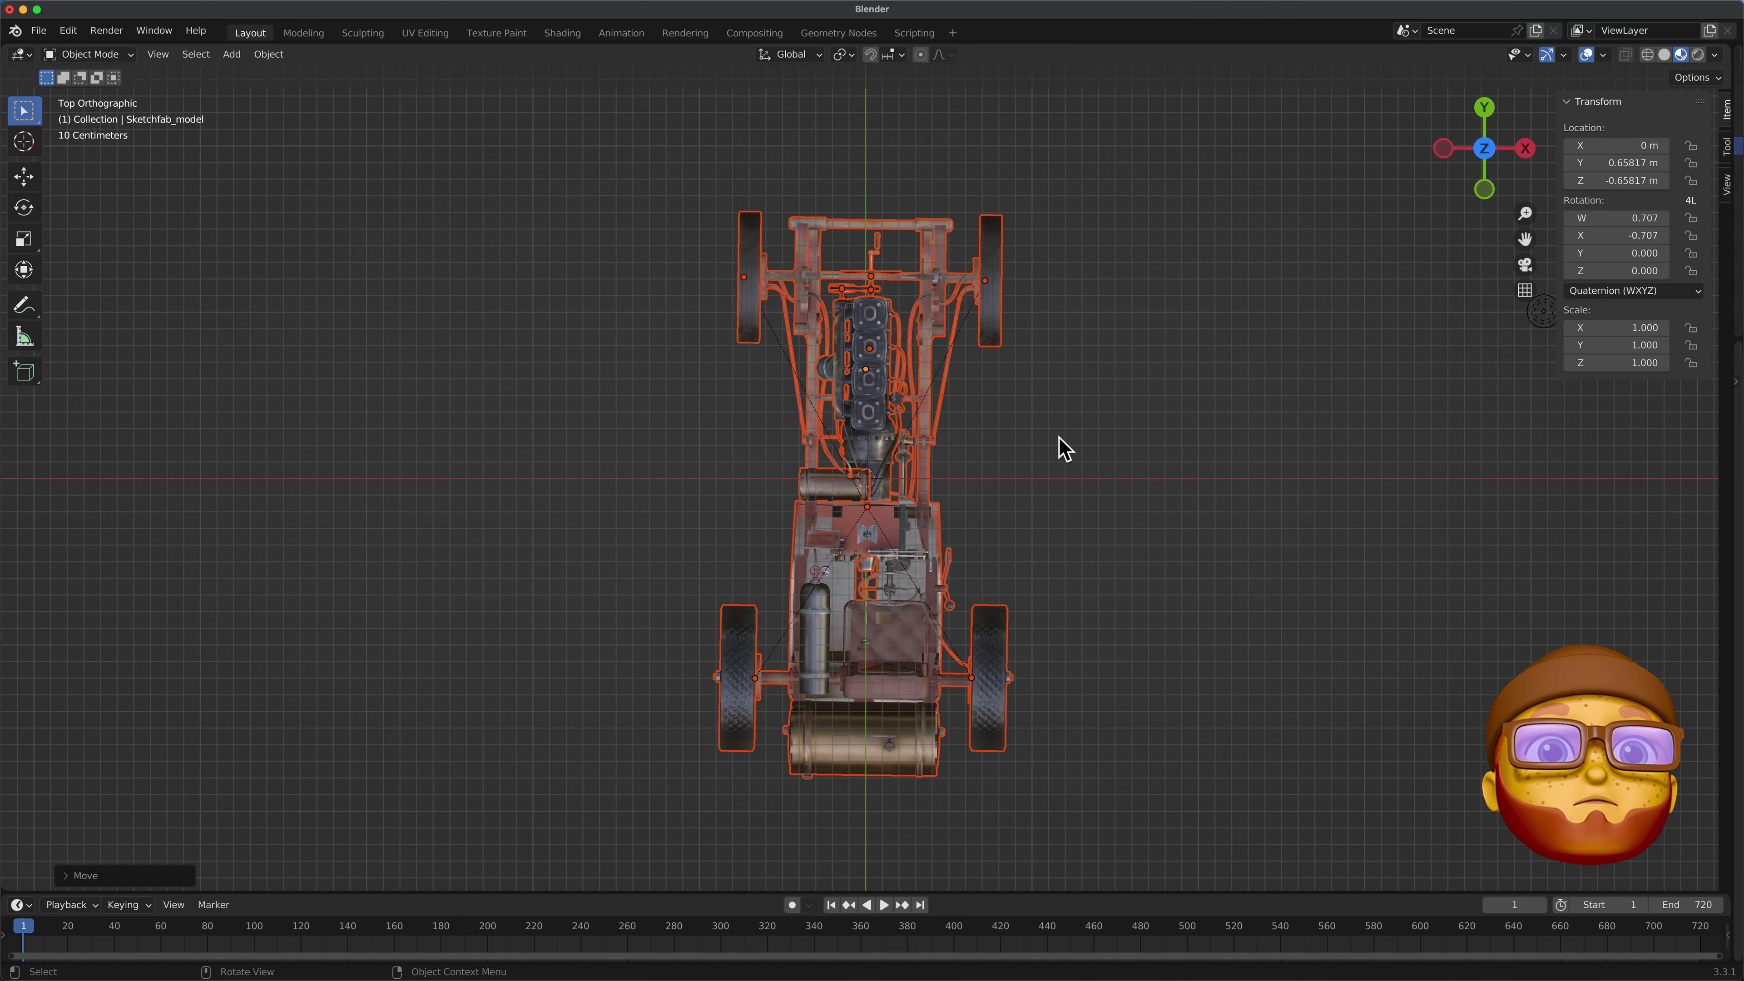
left_click(902, 316)
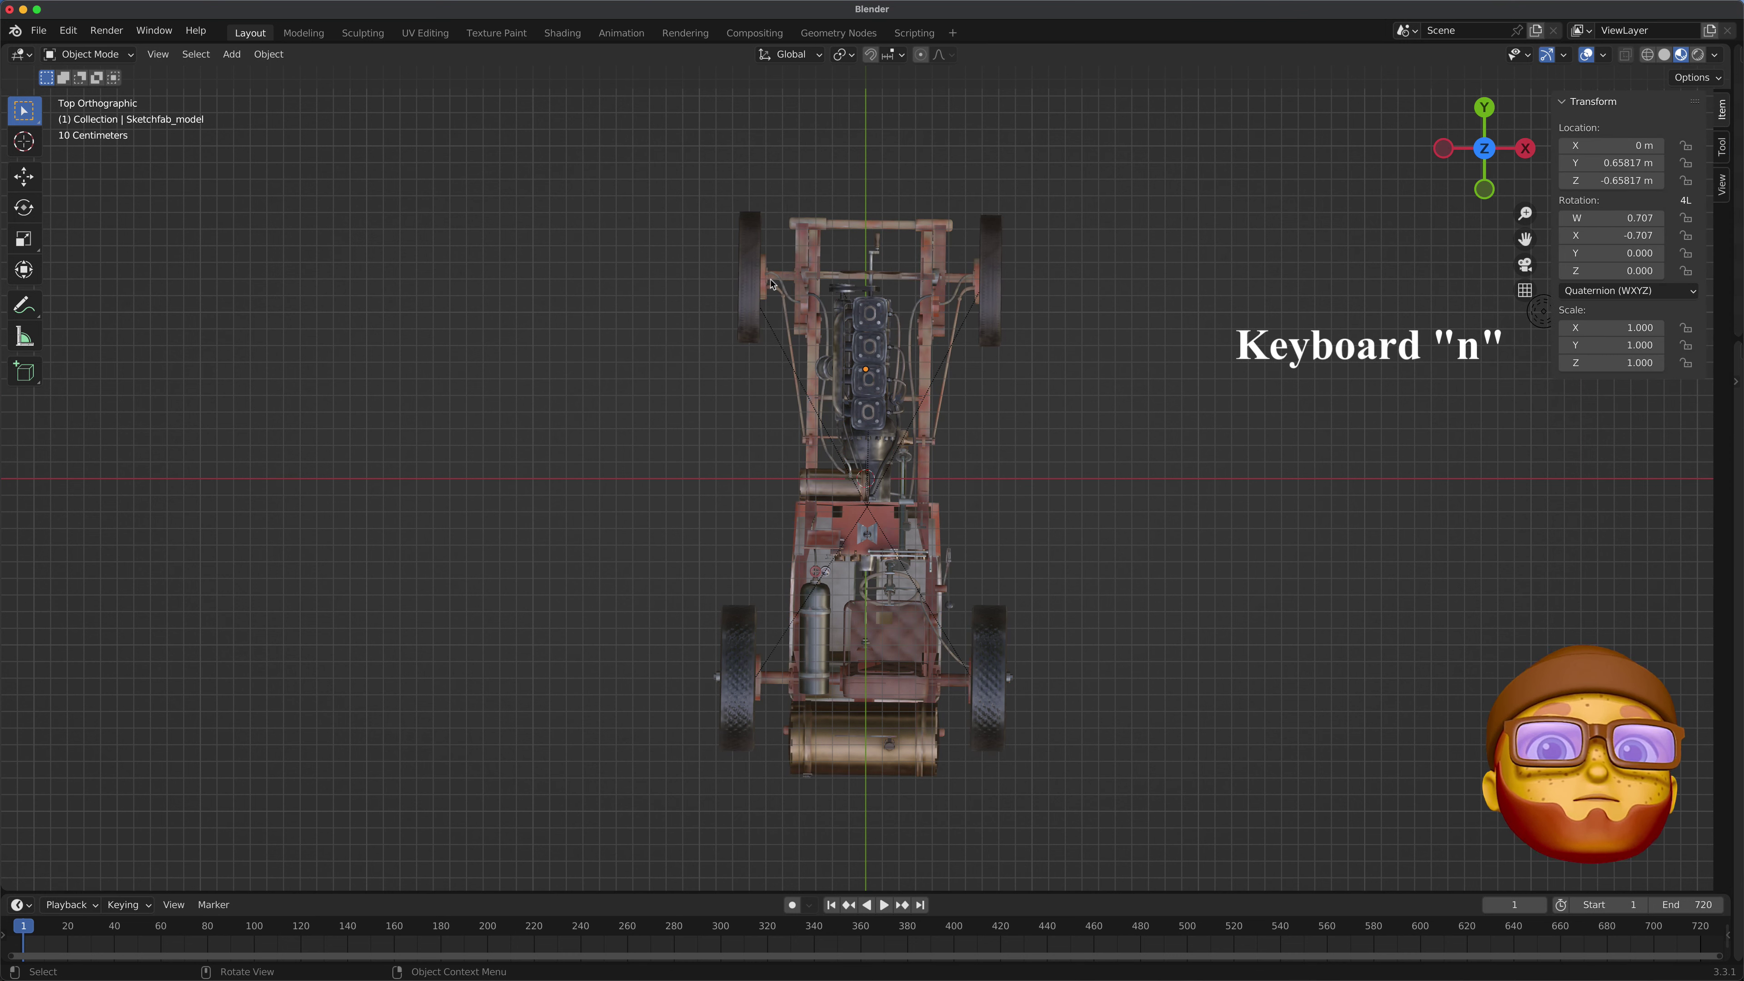
left_click(745, 269)
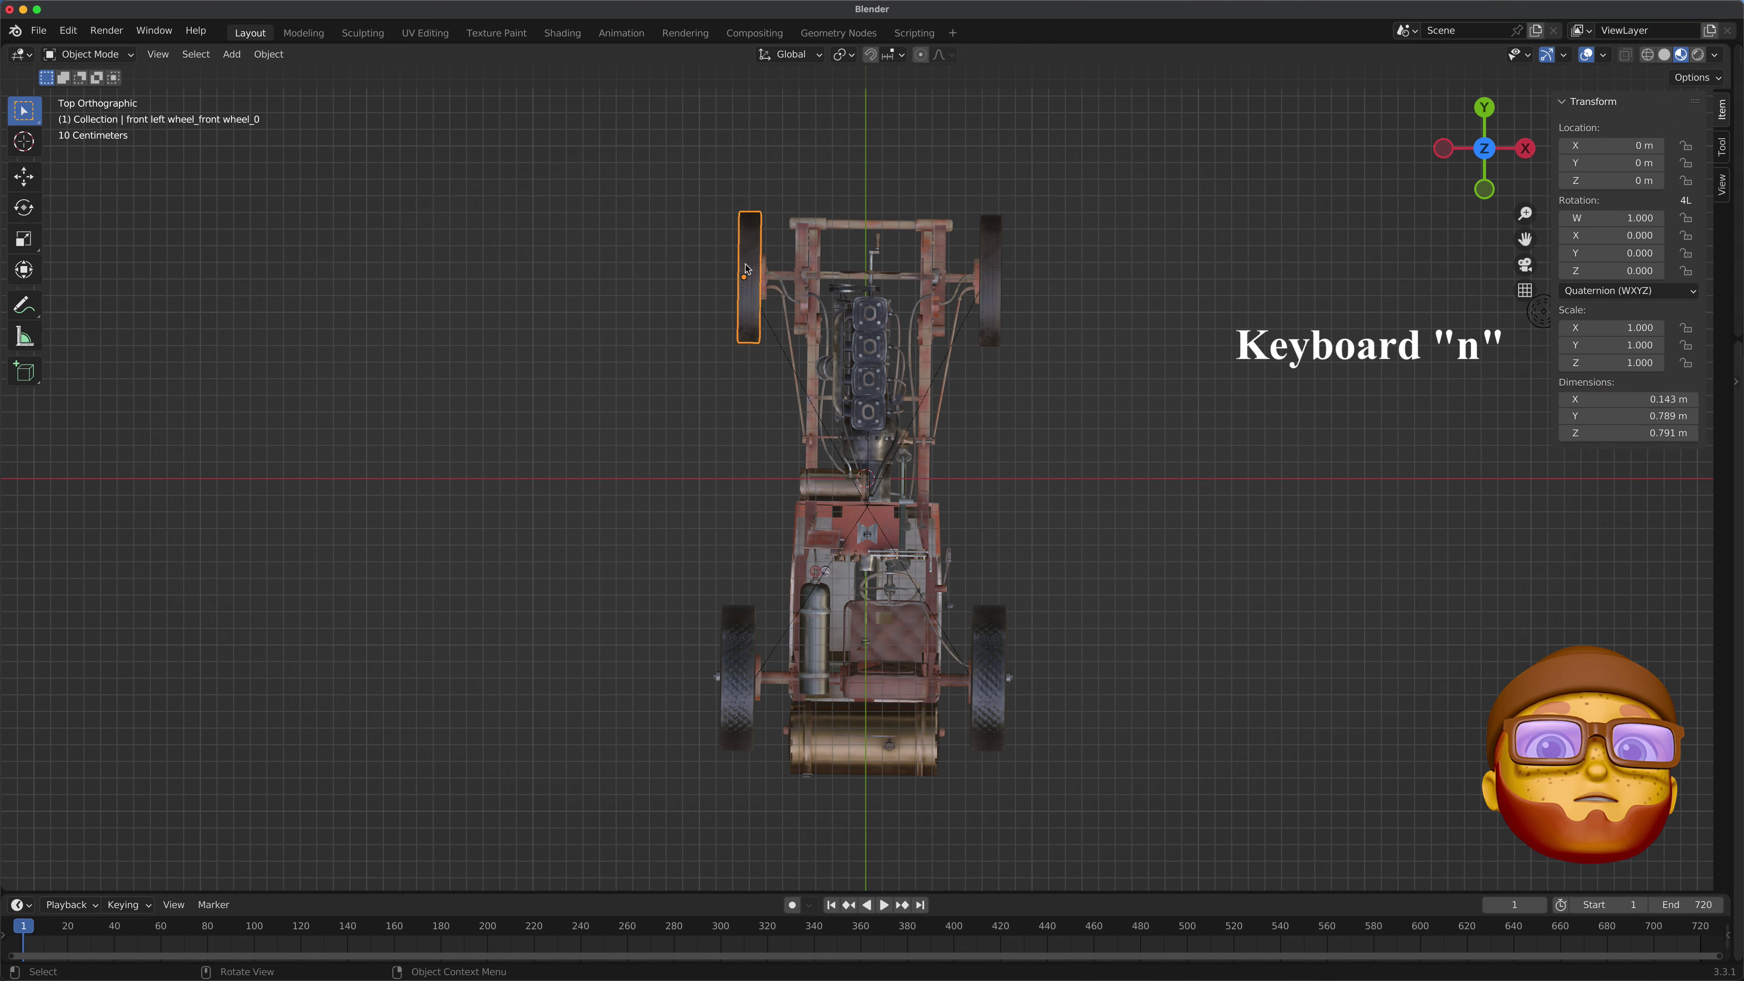
left_click(1697, 295)
left_click(1614, 330)
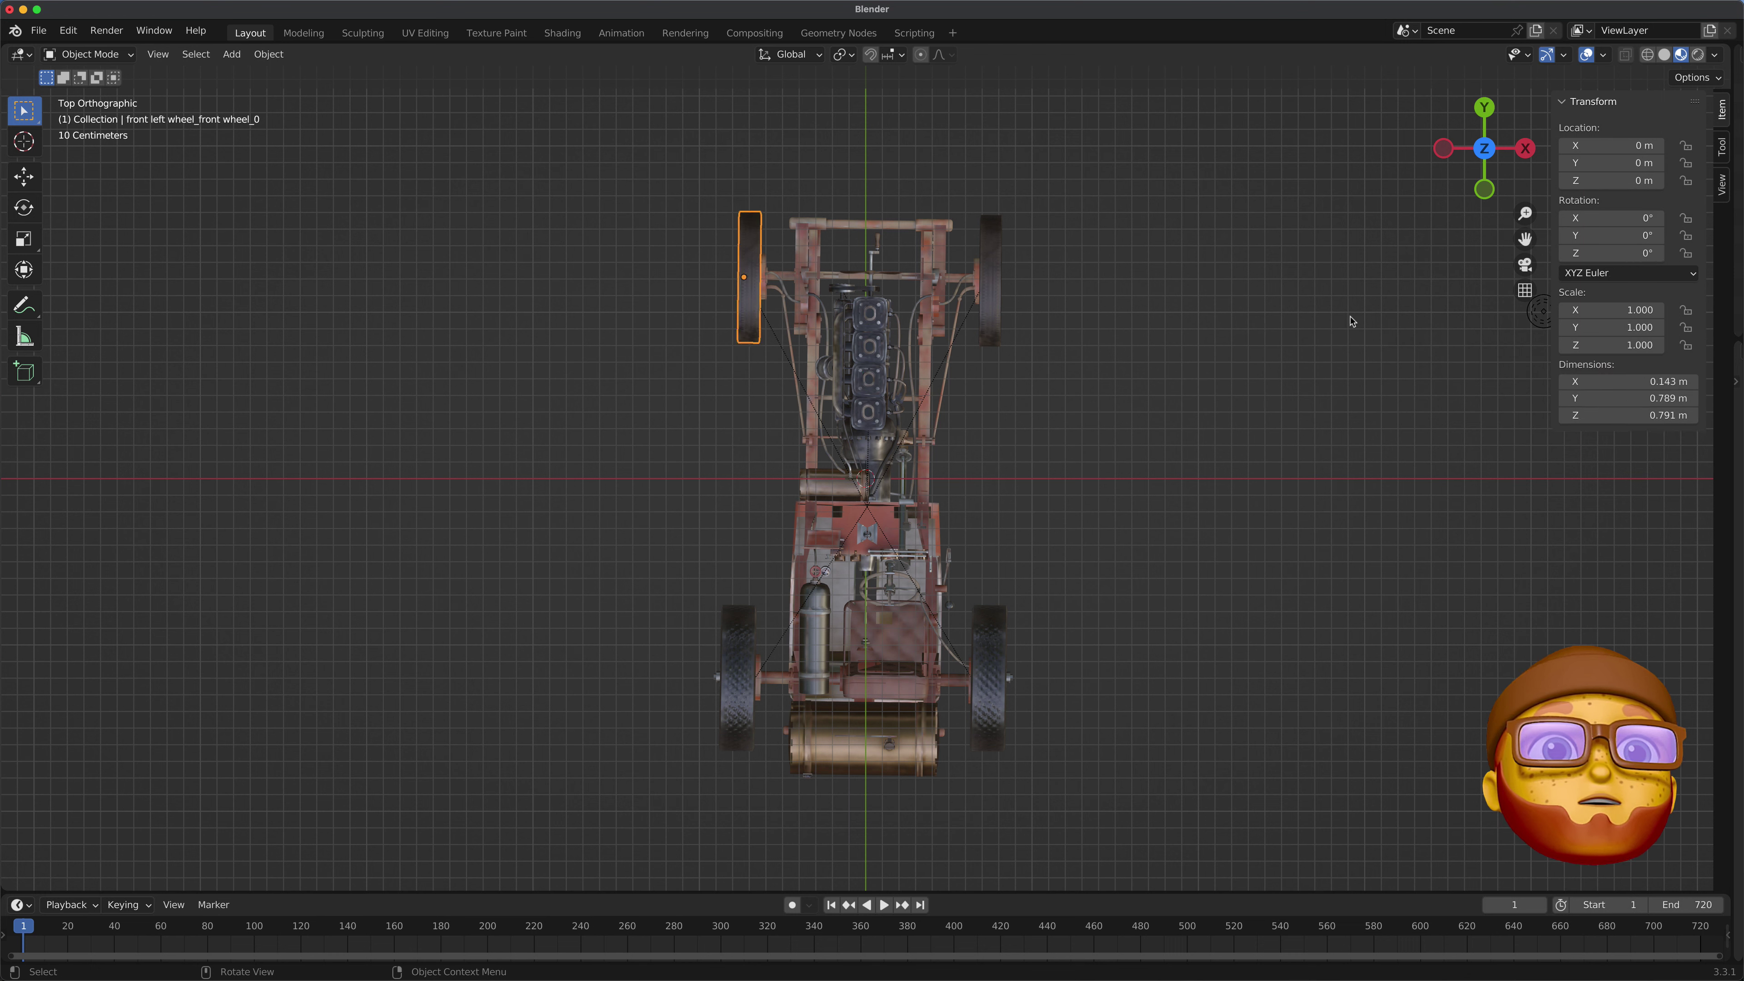
left_click(989, 278)
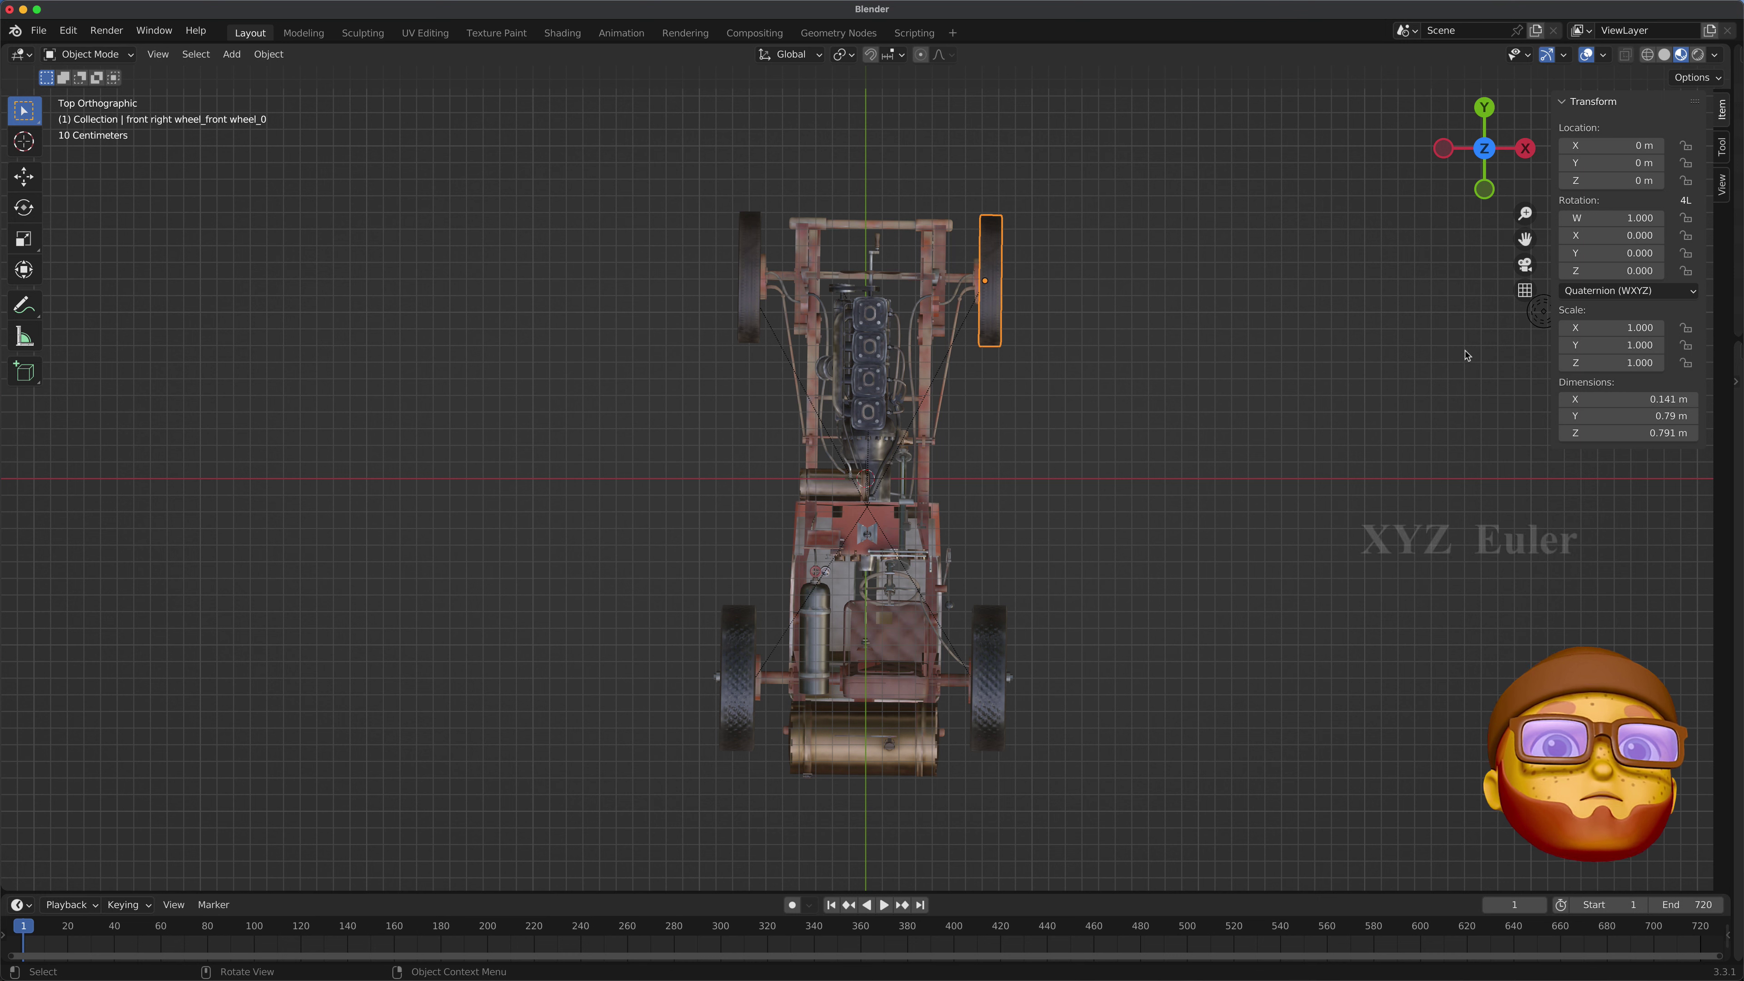
left_click(1695, 295)
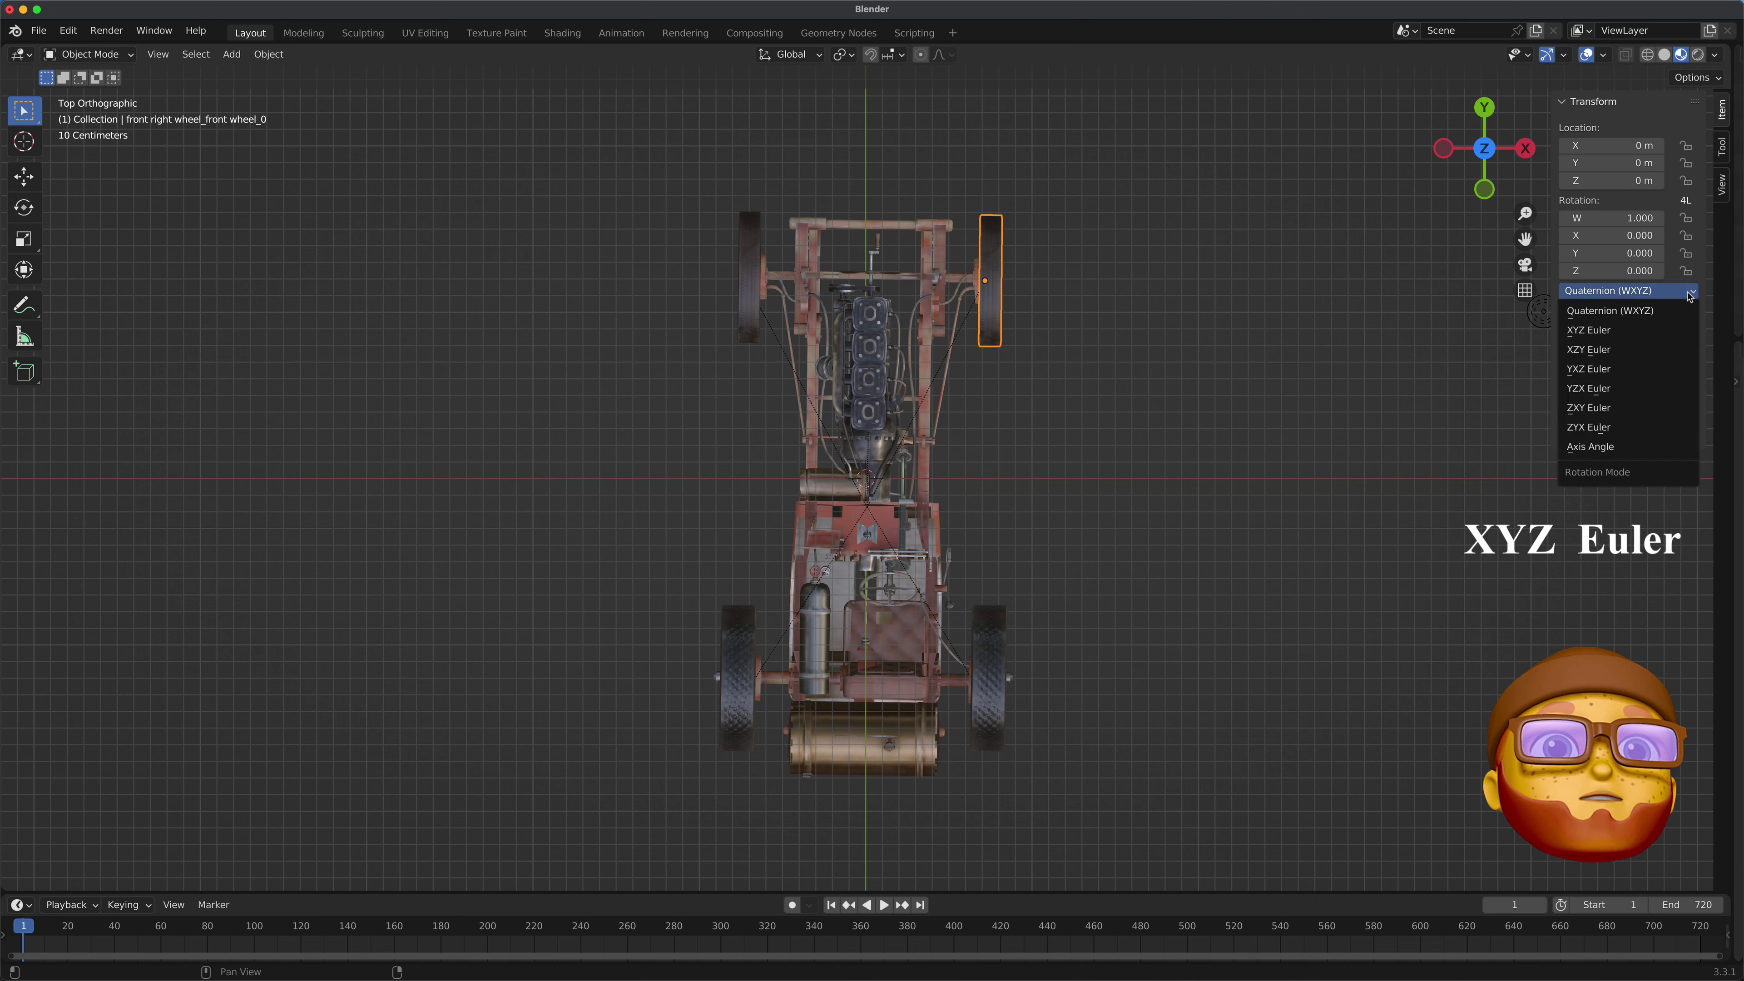
left_click(1614, 331)
Set the rear right and rear left wheels' rotation mode to XYZ Euler
left_click(996, 679)
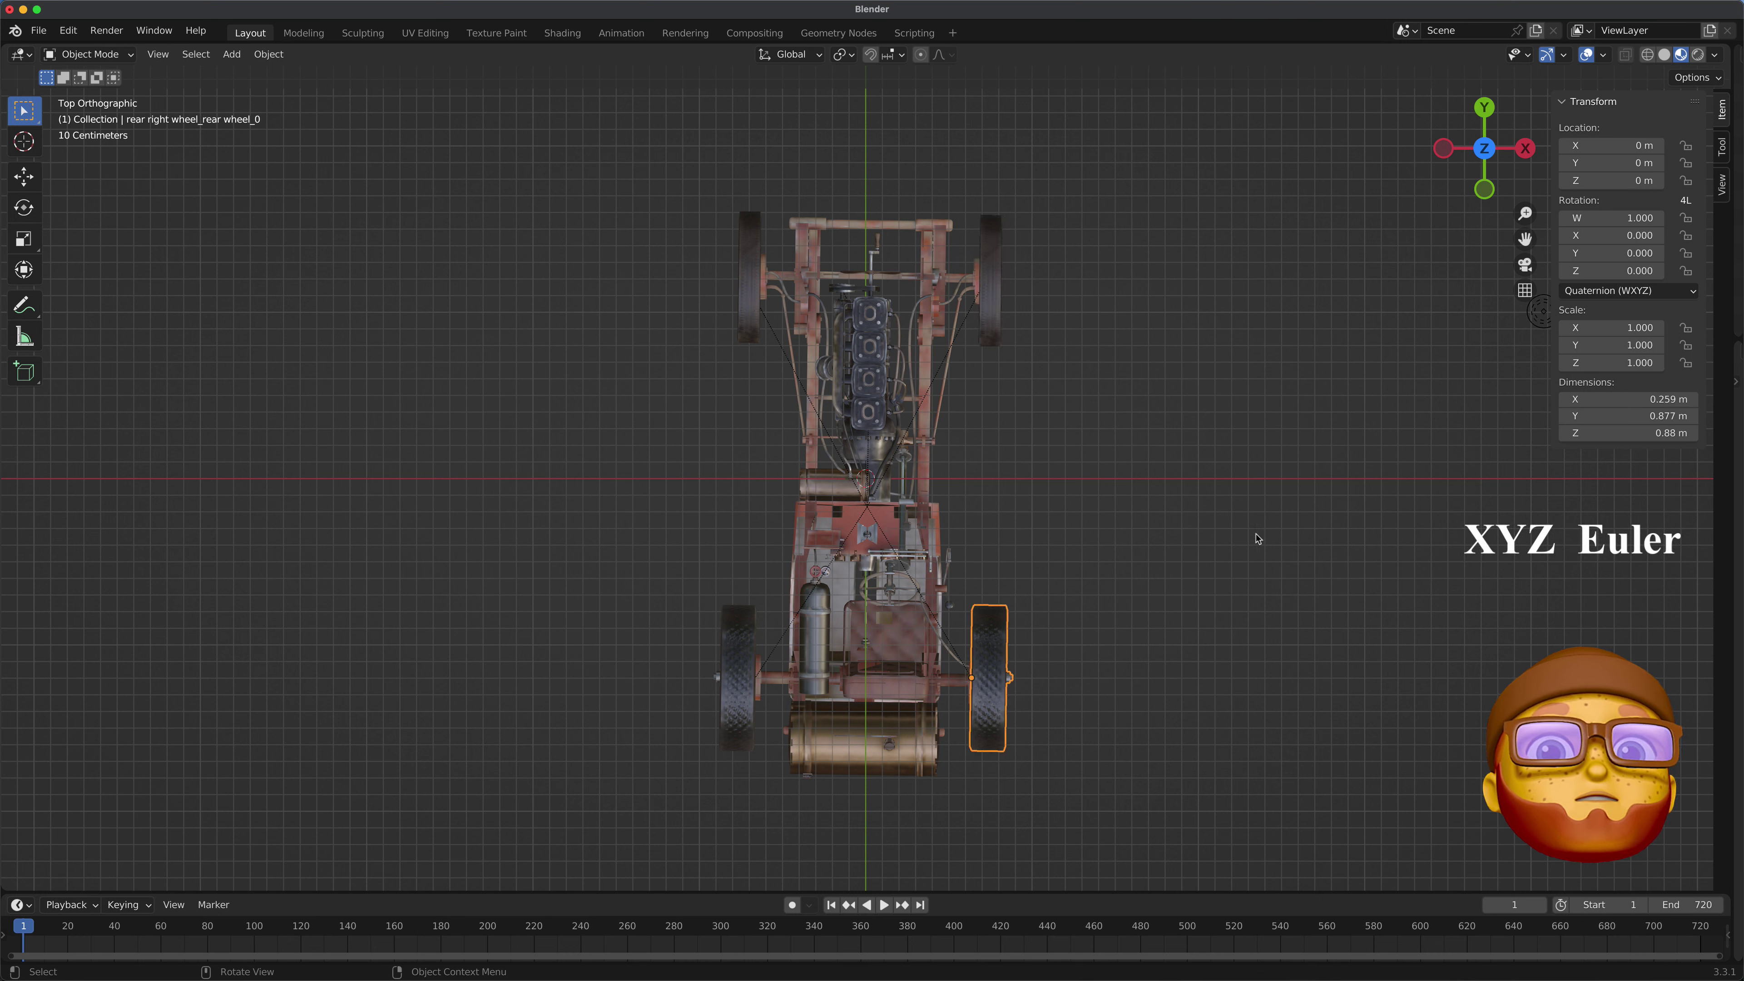
left_click(1692, 294)
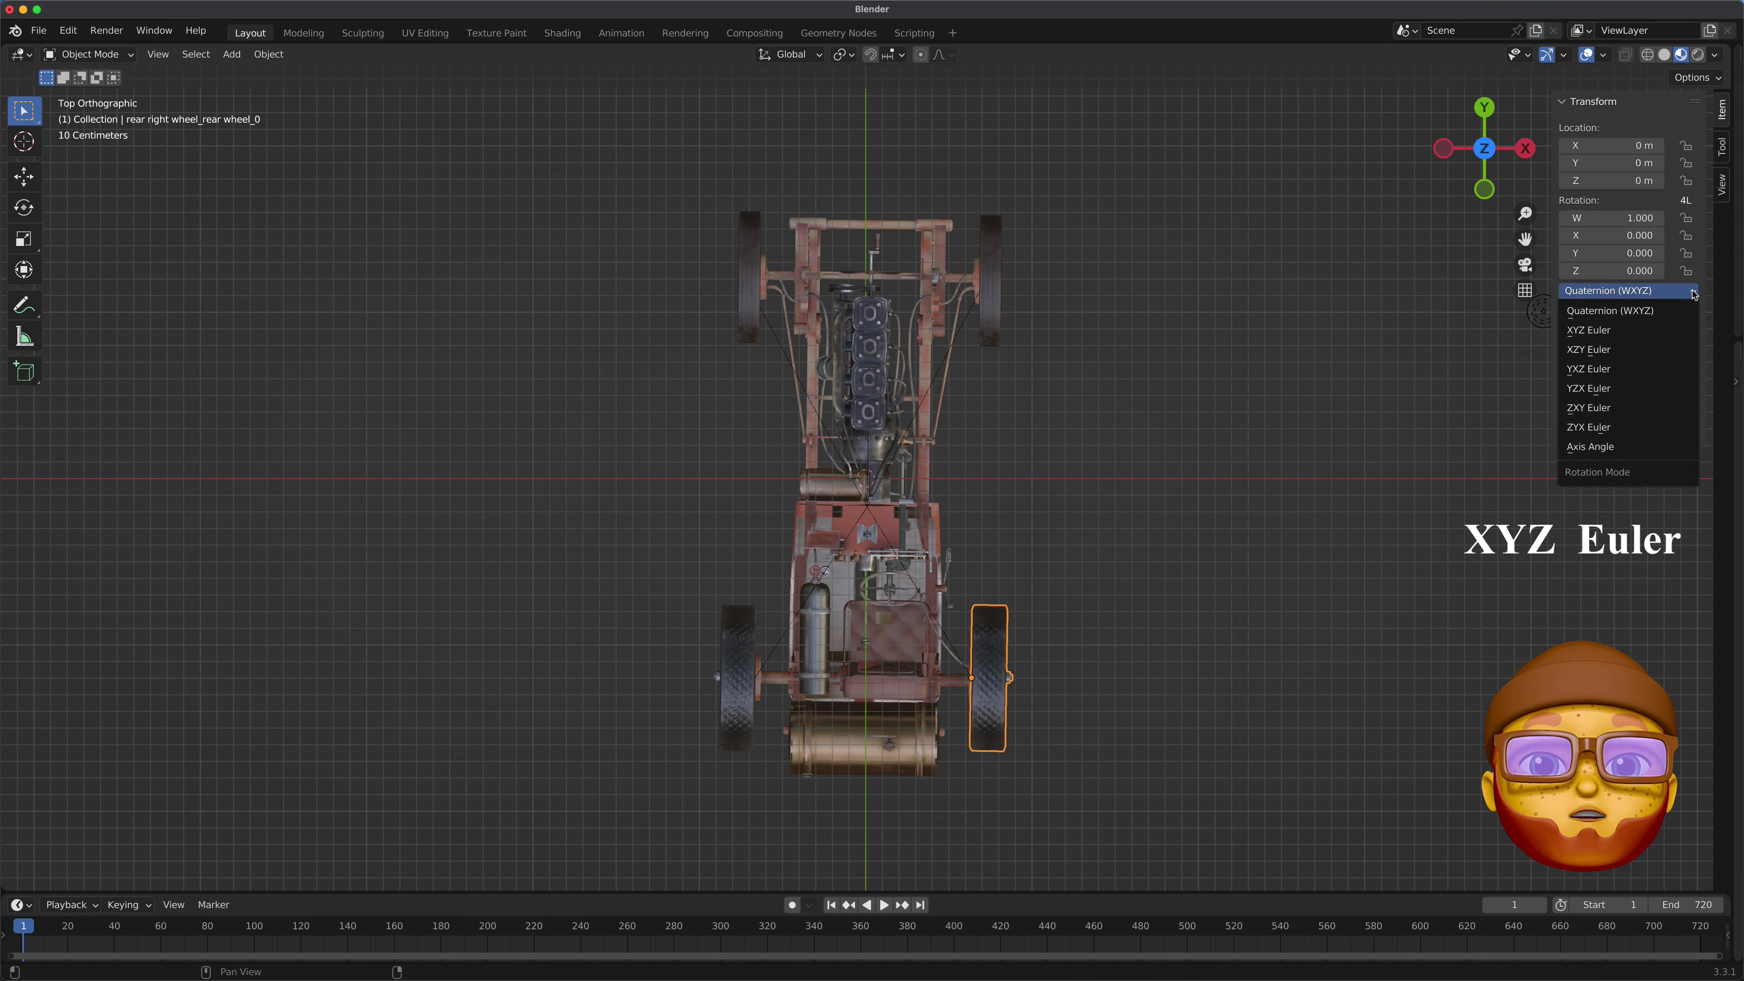
left_click(1615, 331)
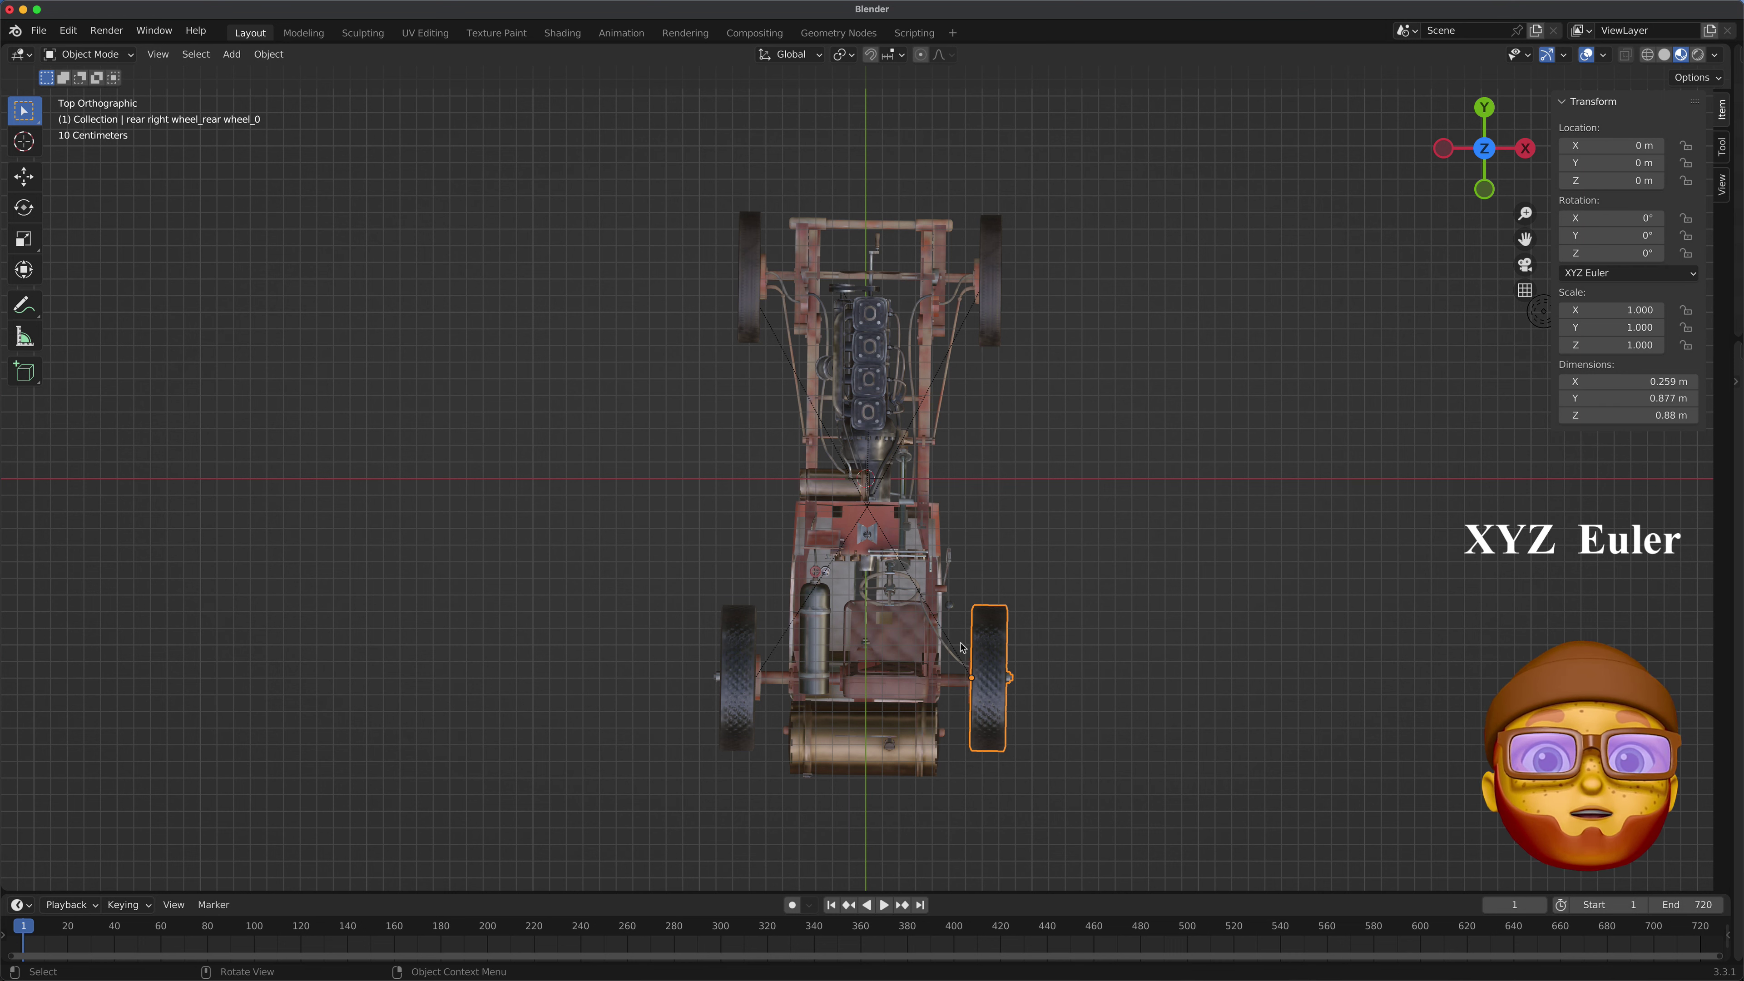
left_click(745, 658)
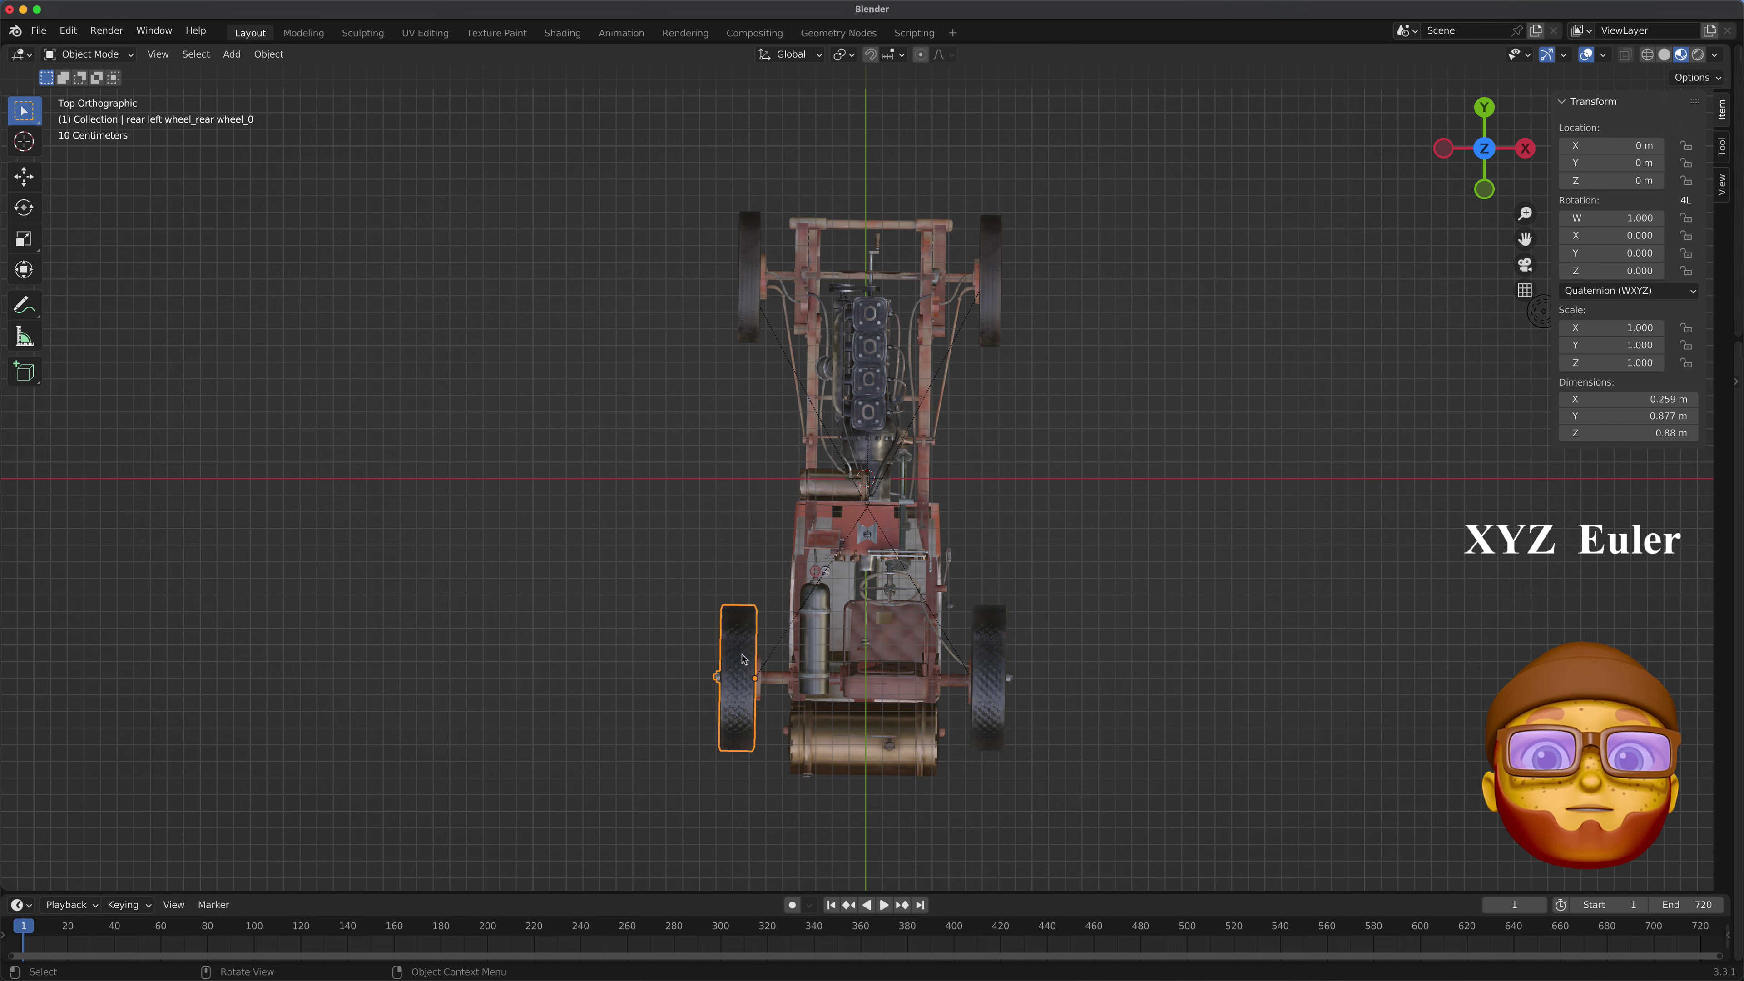
left_click(1693, 294)
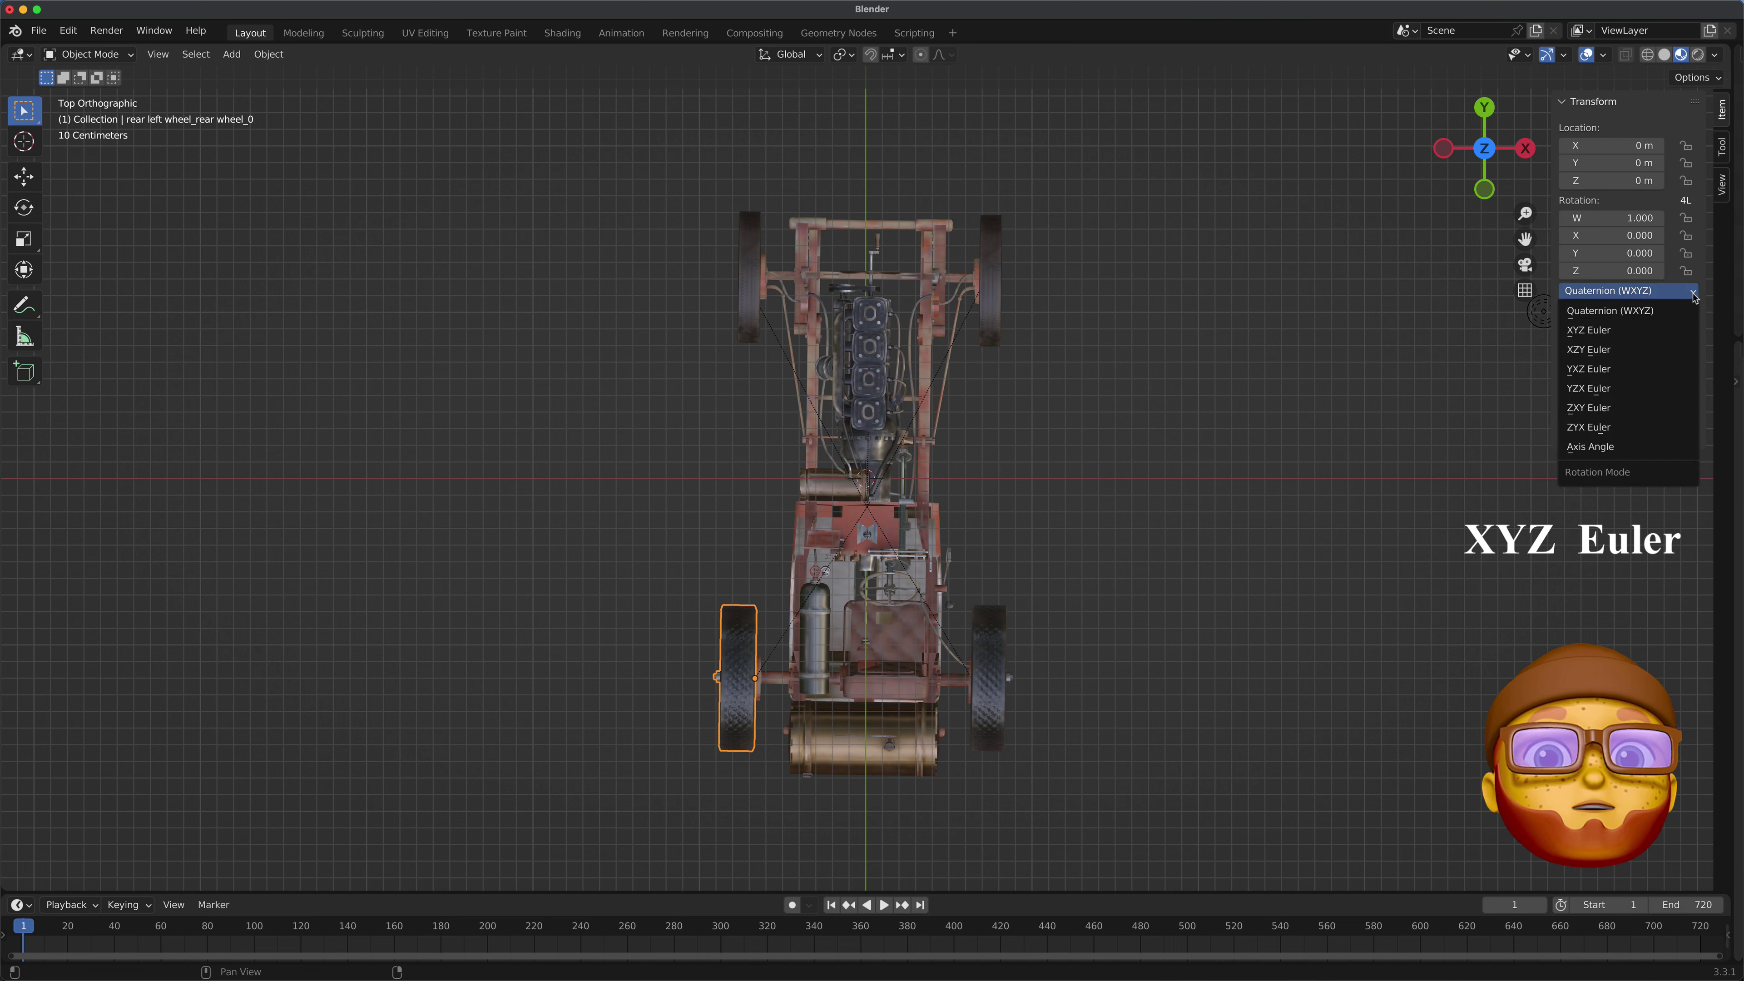
left_click(1597, 331)
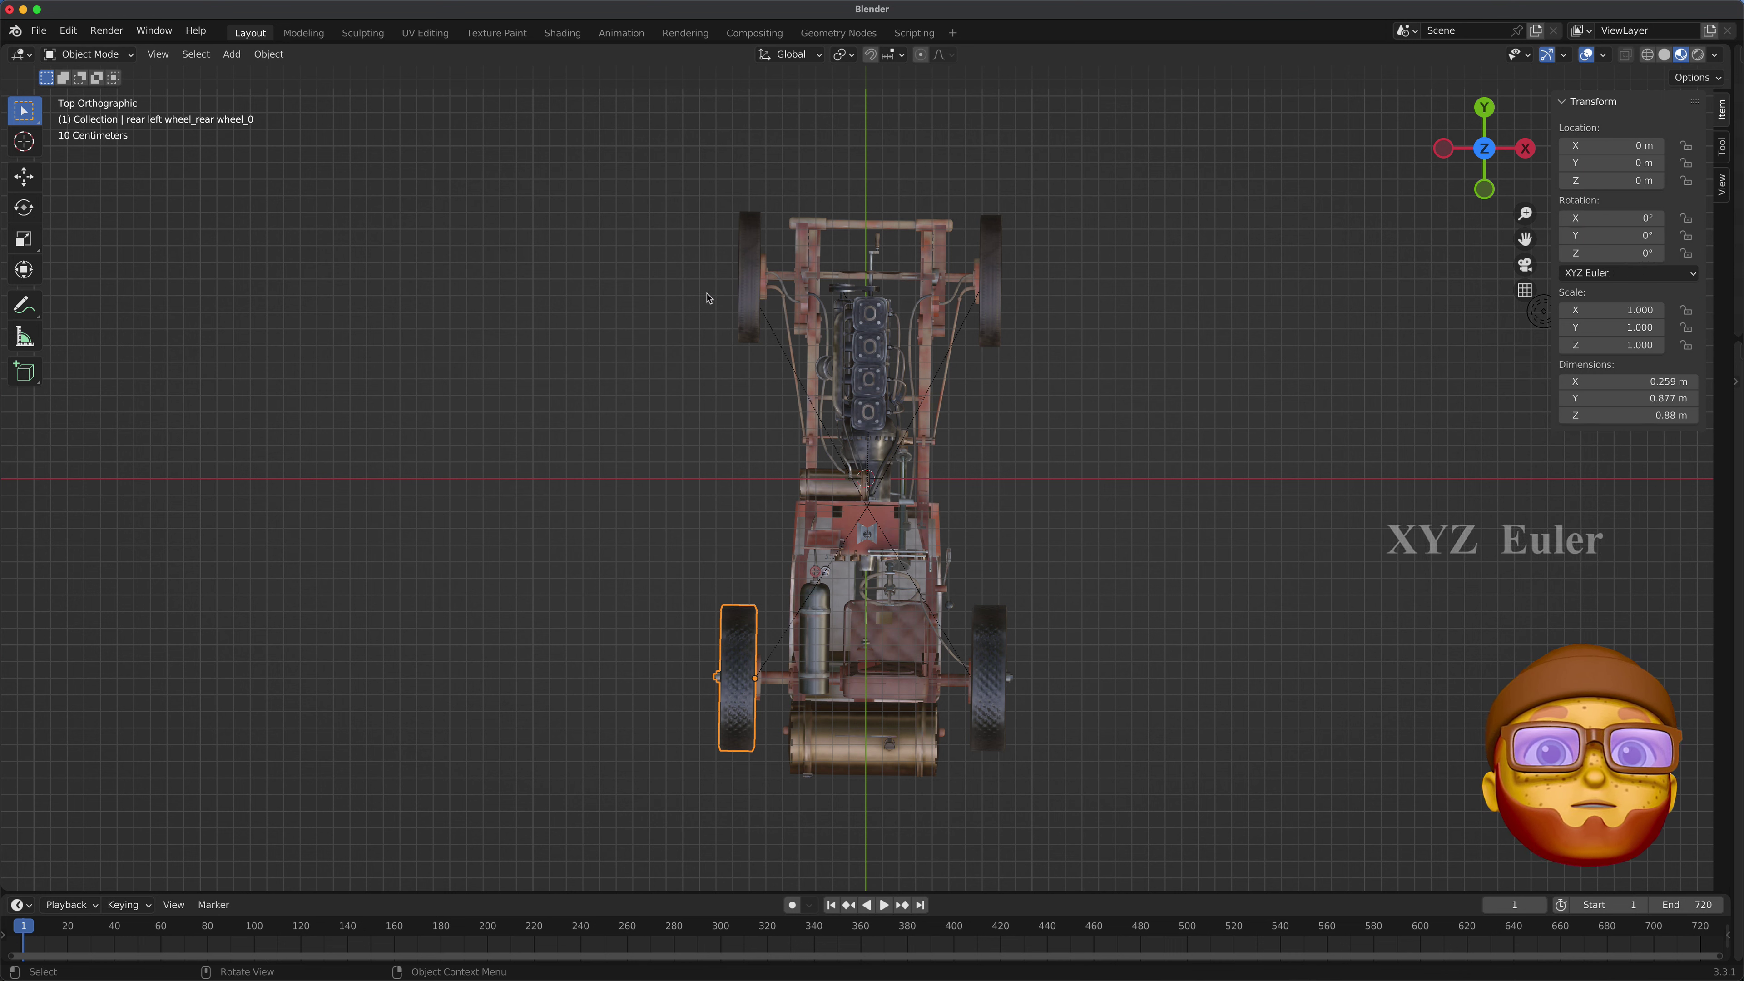
Rotate the front left wheel 176° around X, leaving its other rotation values at 0°
left_click(749, 276)
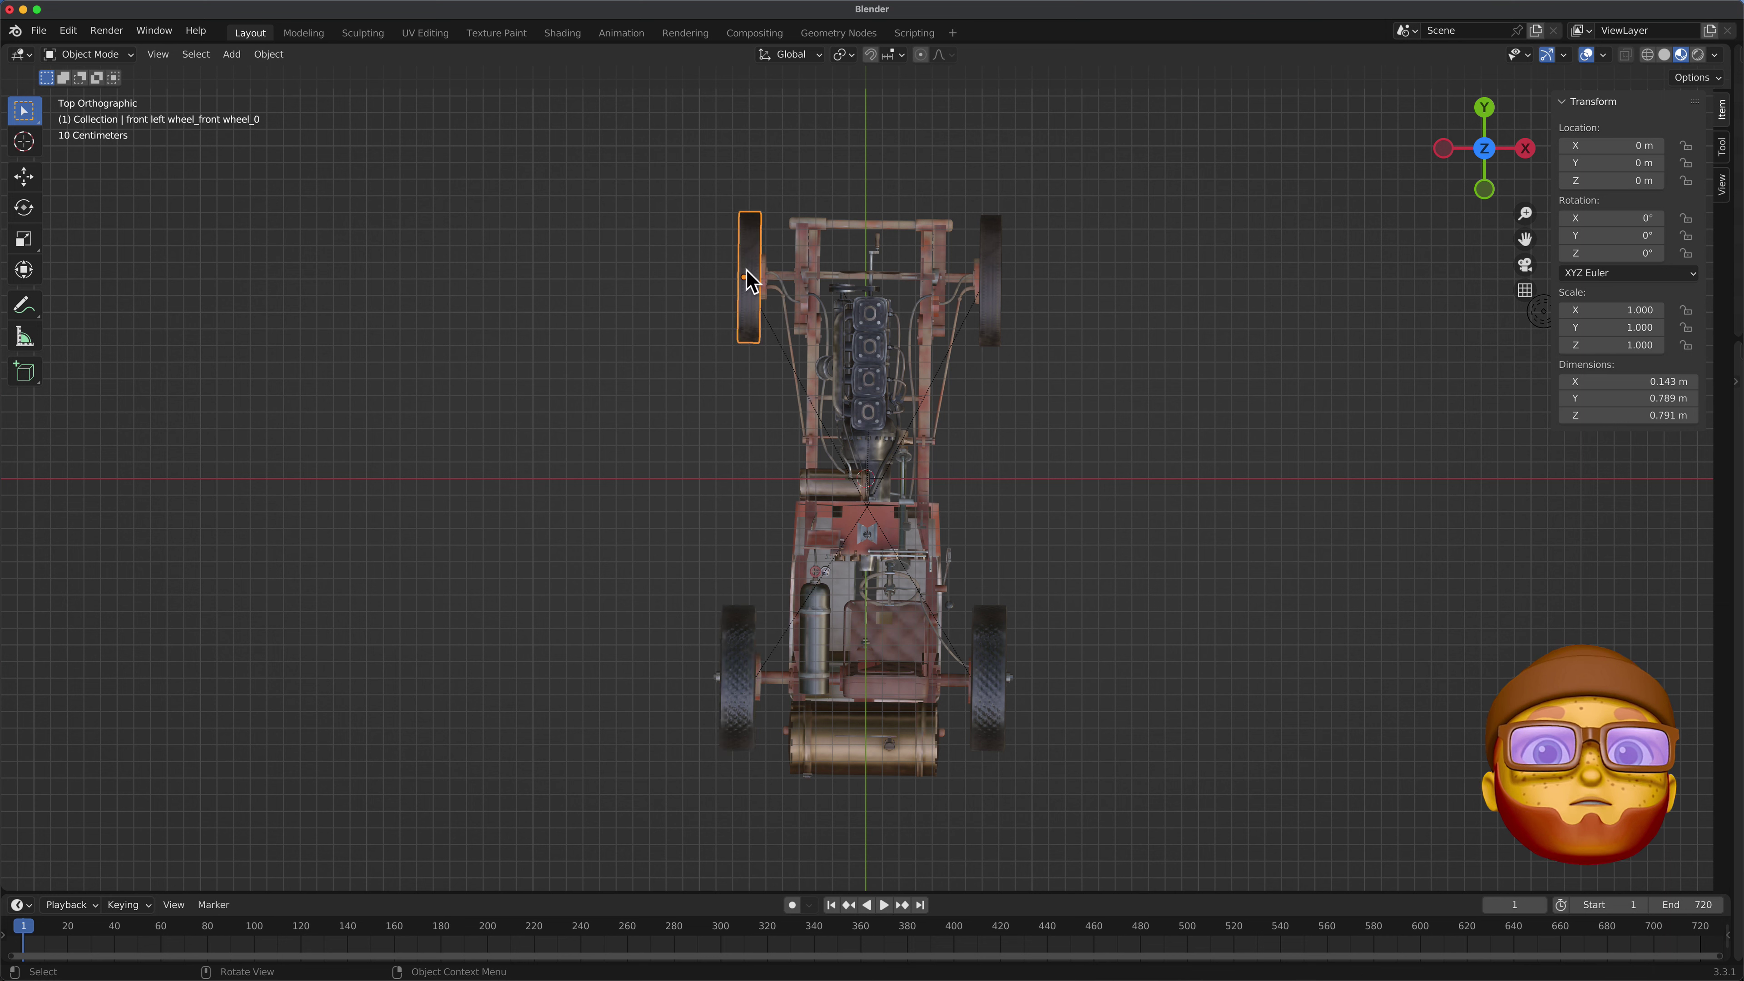
key("x")
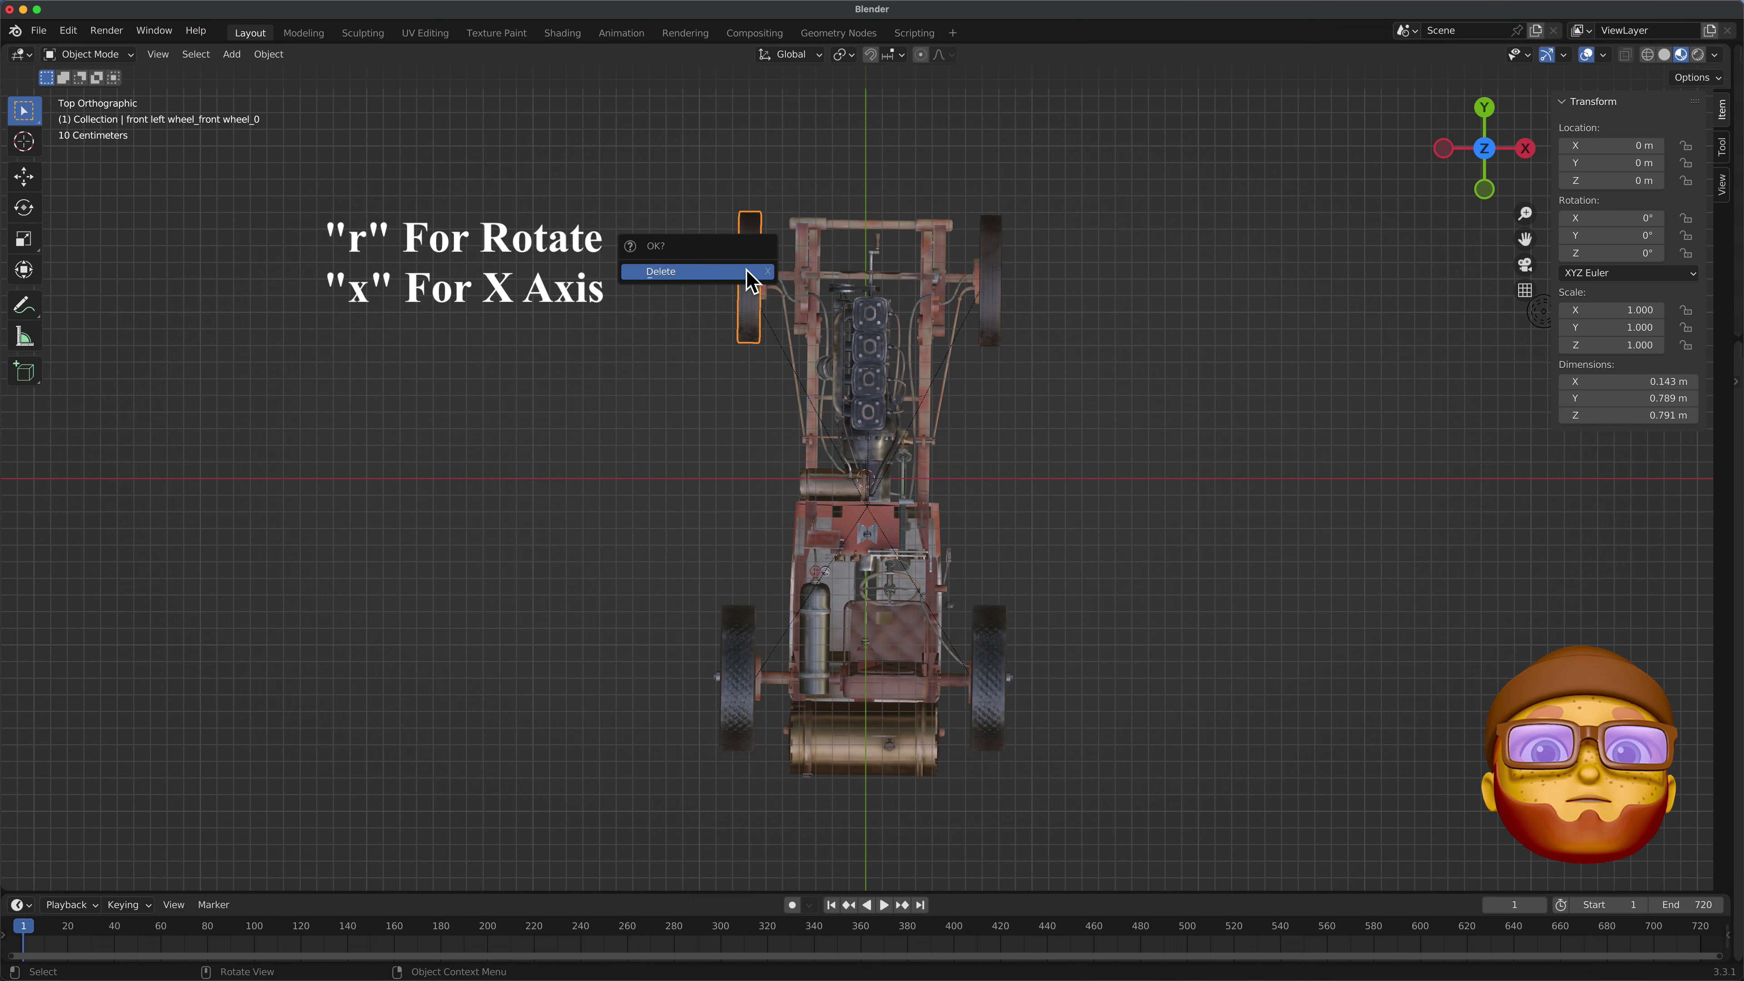
left_click(745, 284)
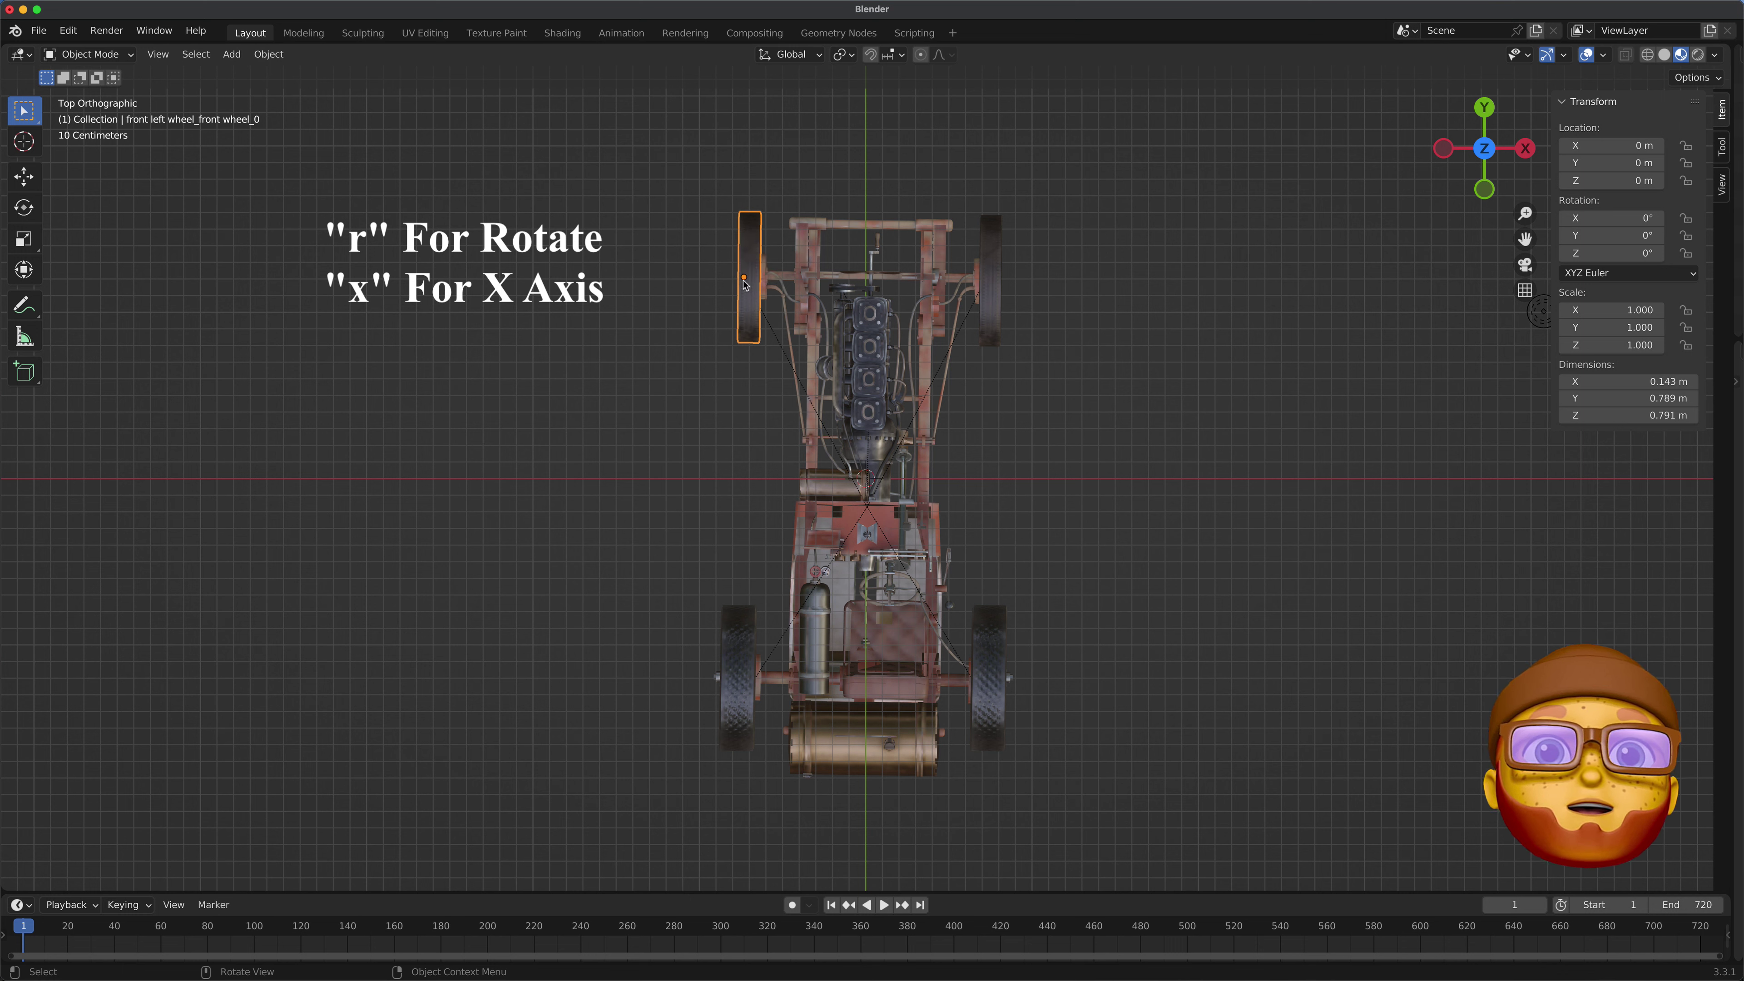
key("r")
key("x")
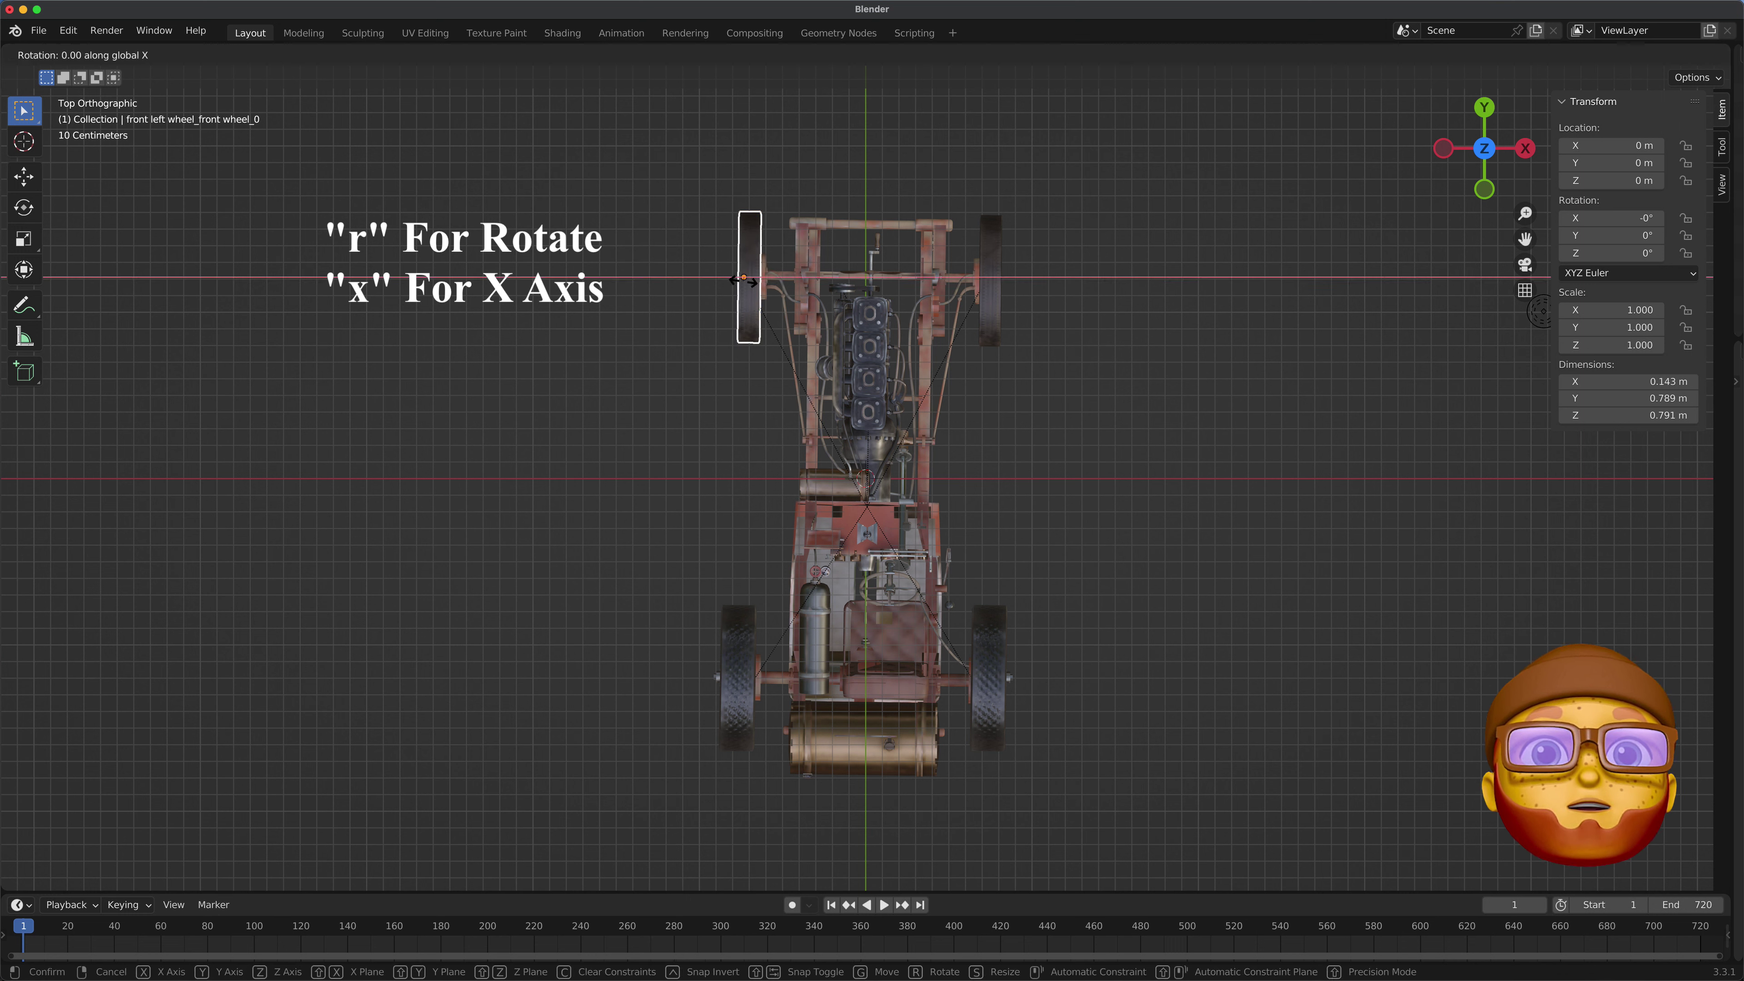
left_click(749, 245)
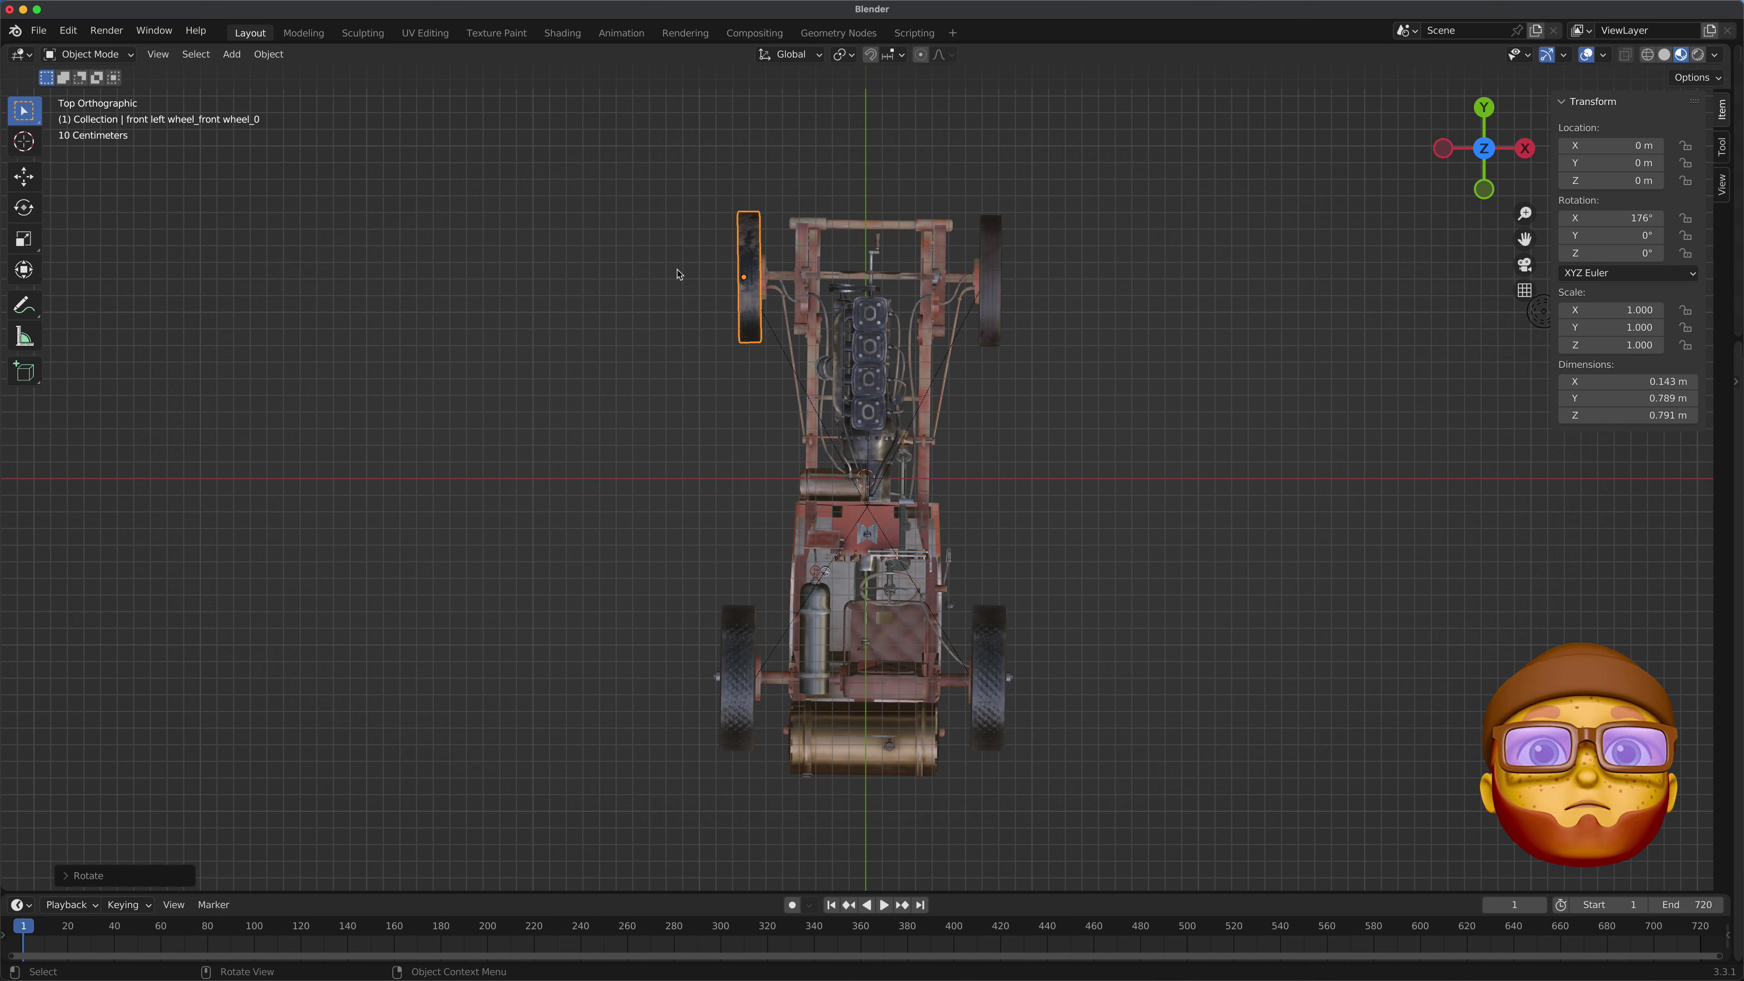
Insert a rotation keyframe for the front left wheel at frame 1
key("r")
key("x")
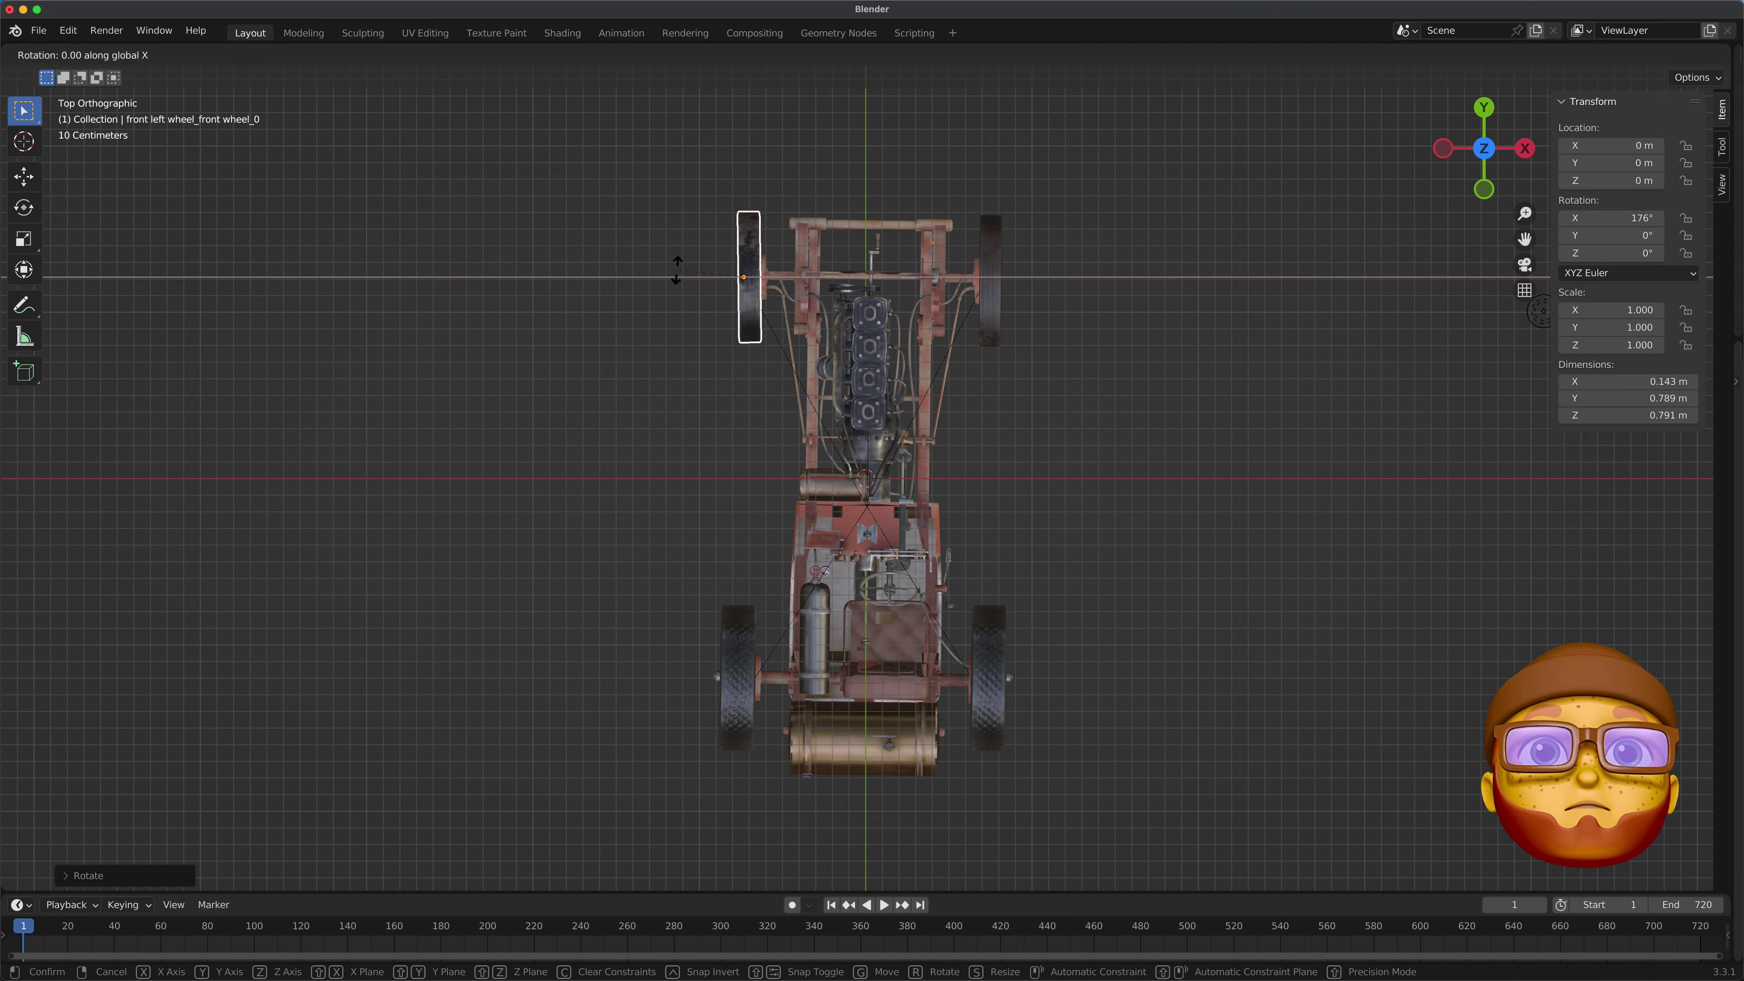
type("0")
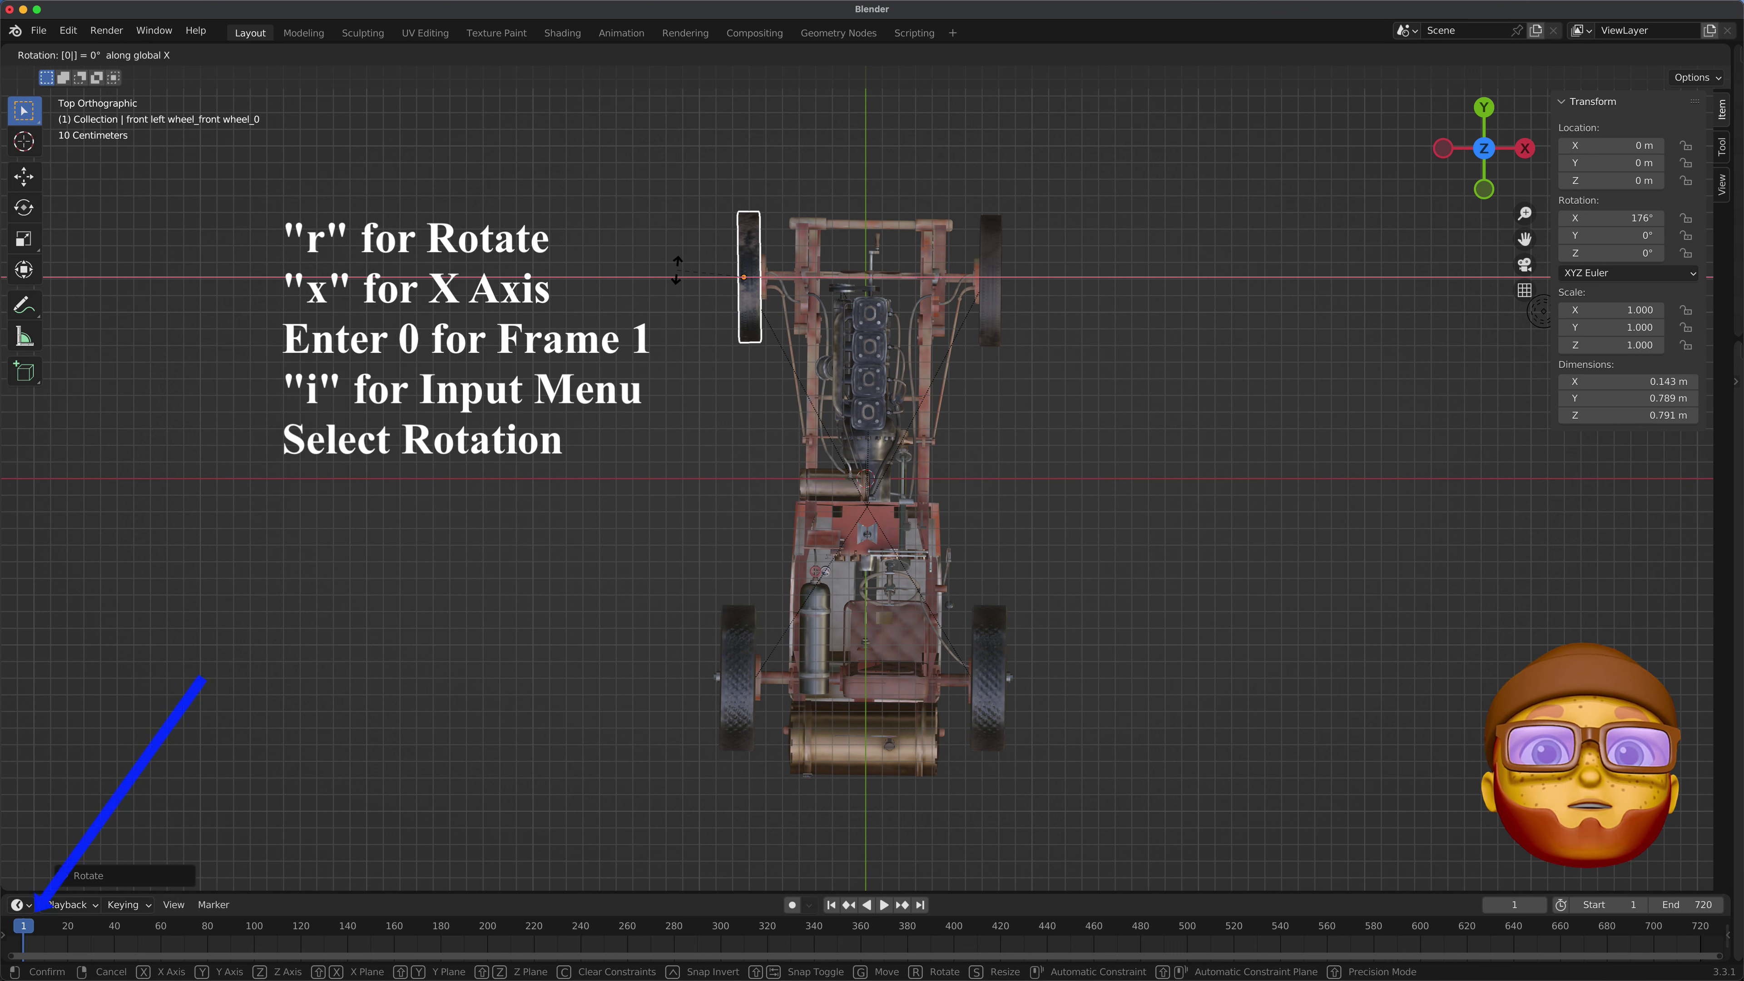
key("Return")
key("i")
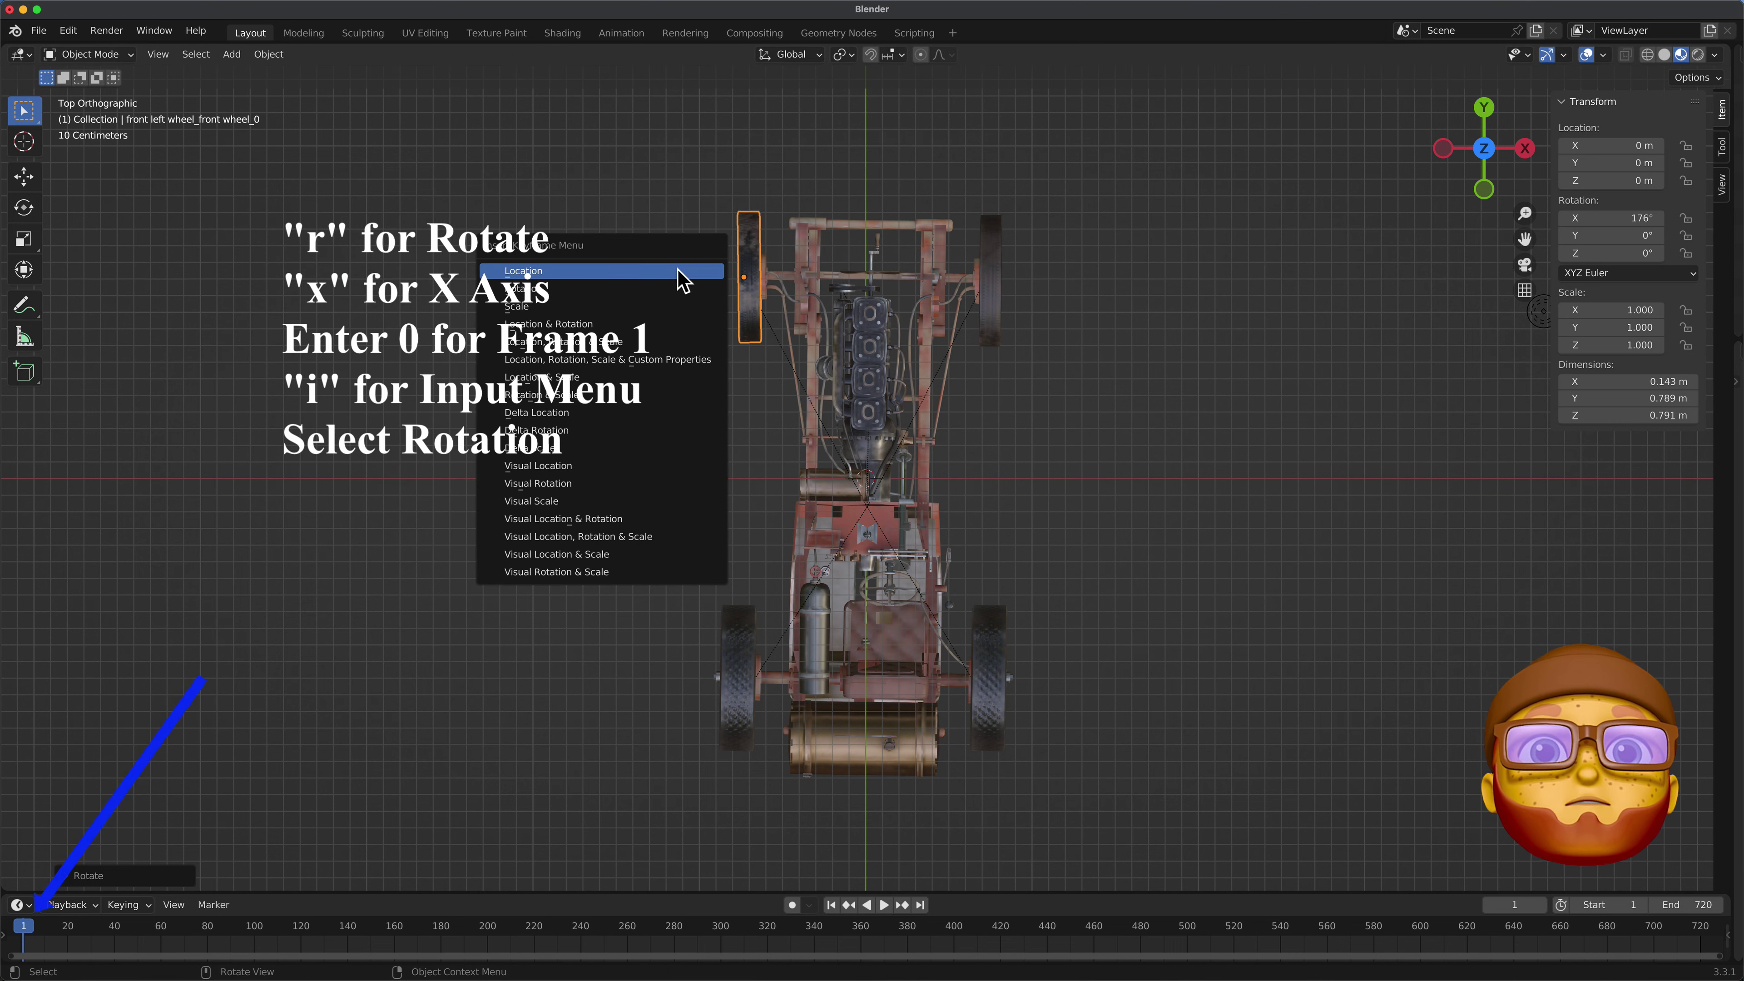
left_click(663, 300)
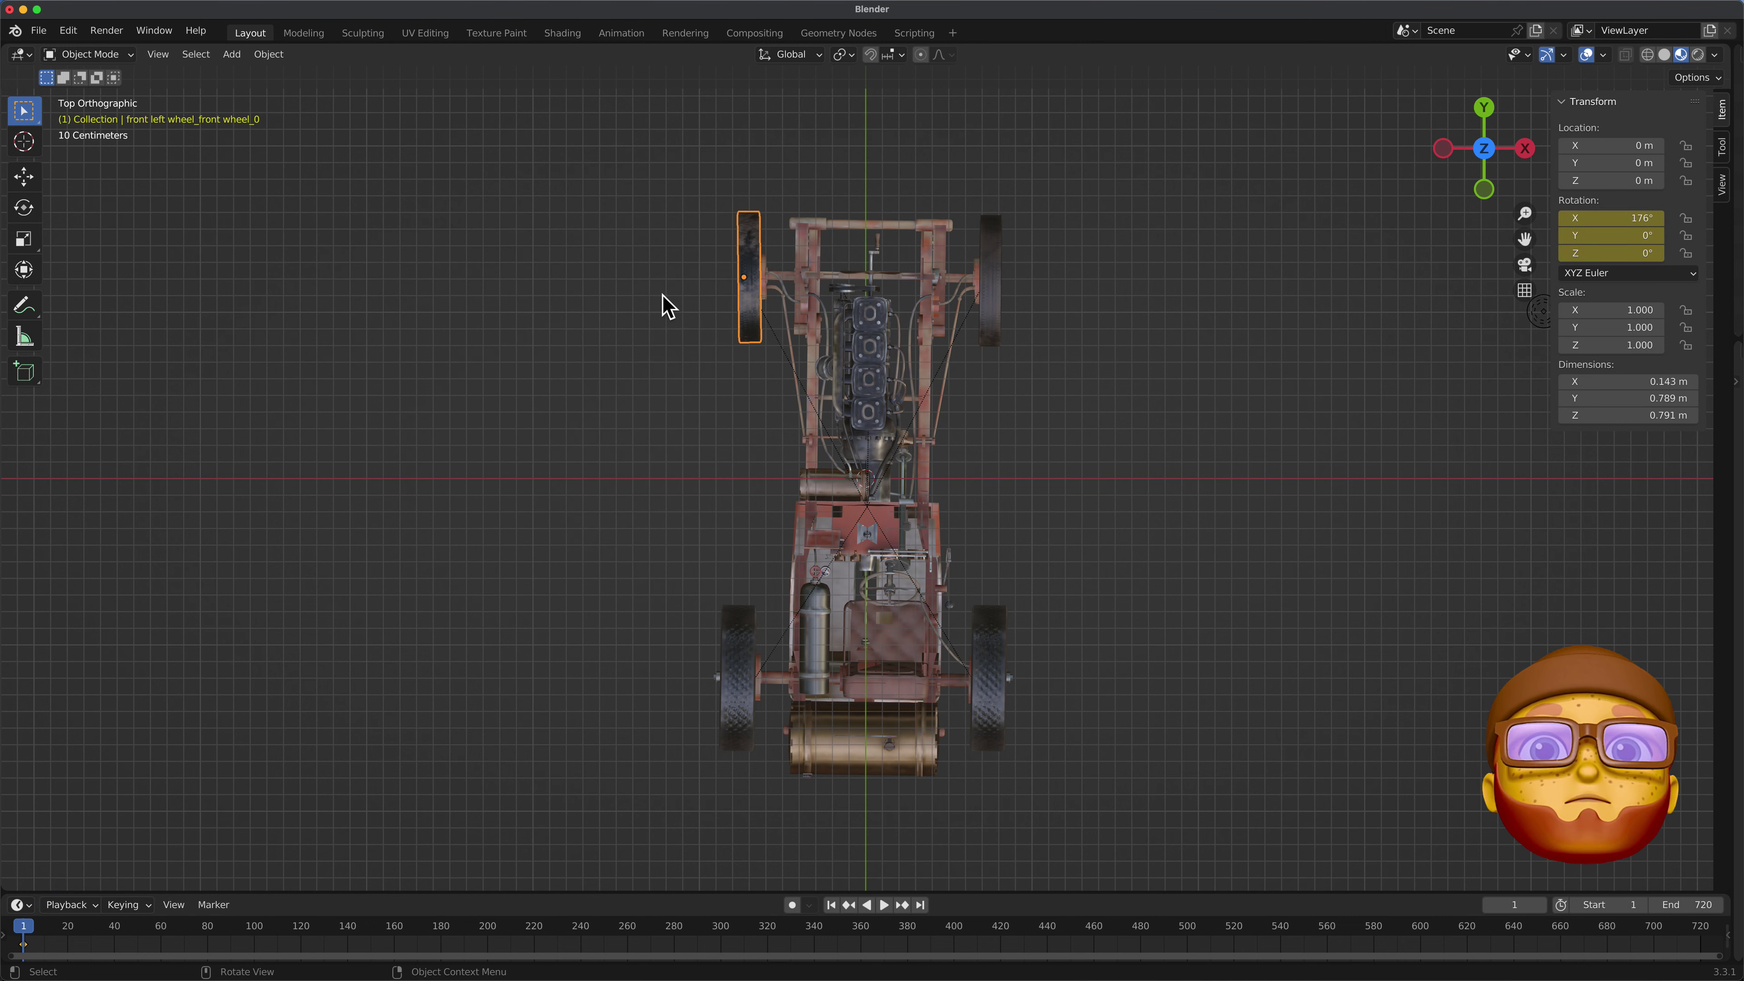
At frame 720, spin the wheel -2880° around X and keyframe its rotation
left_click(922, 909)
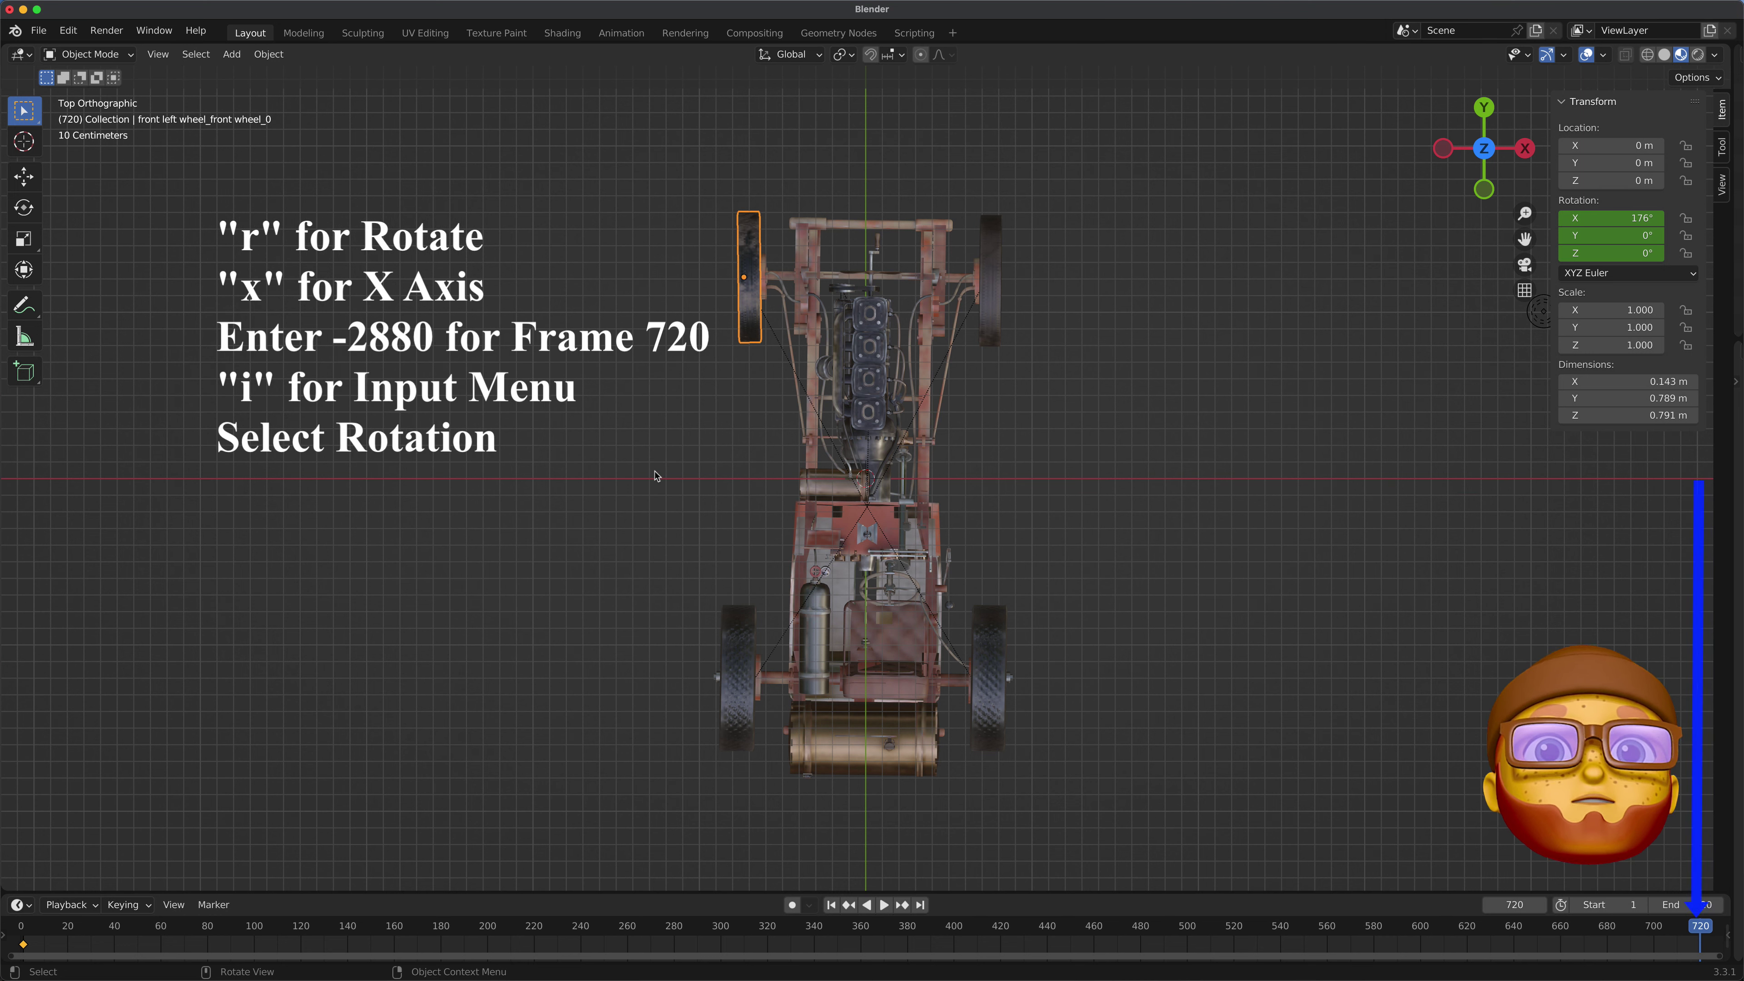
key("r")
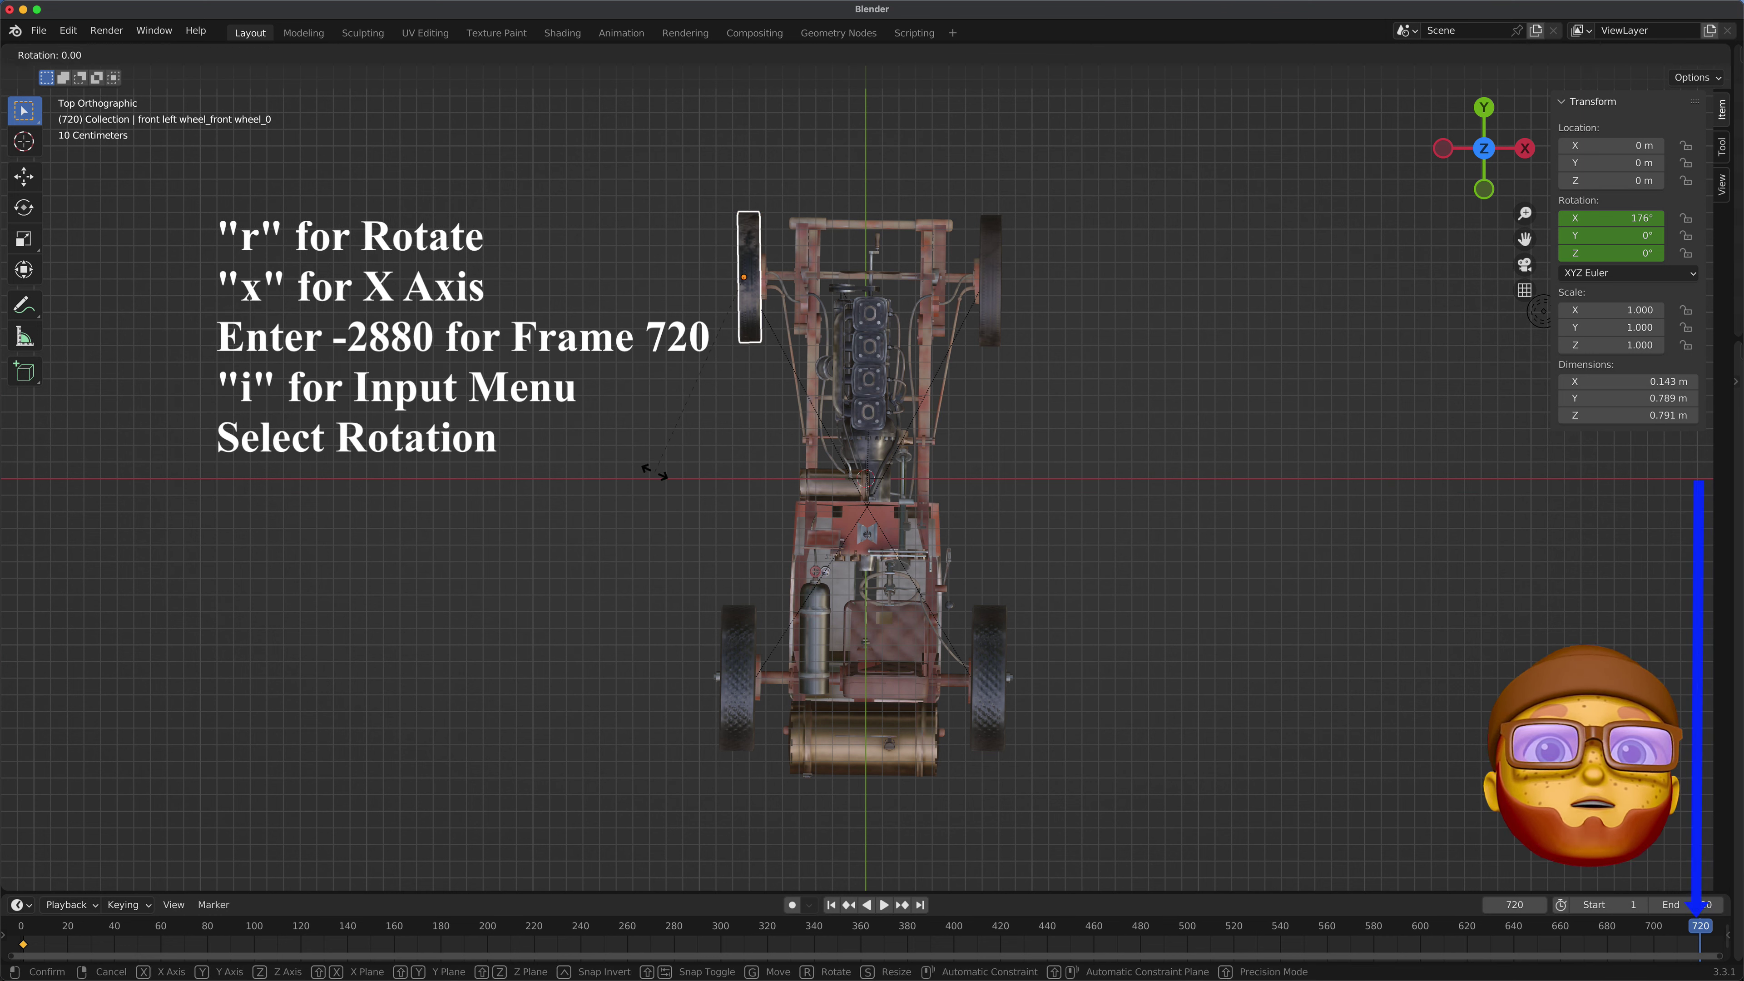
key("x")
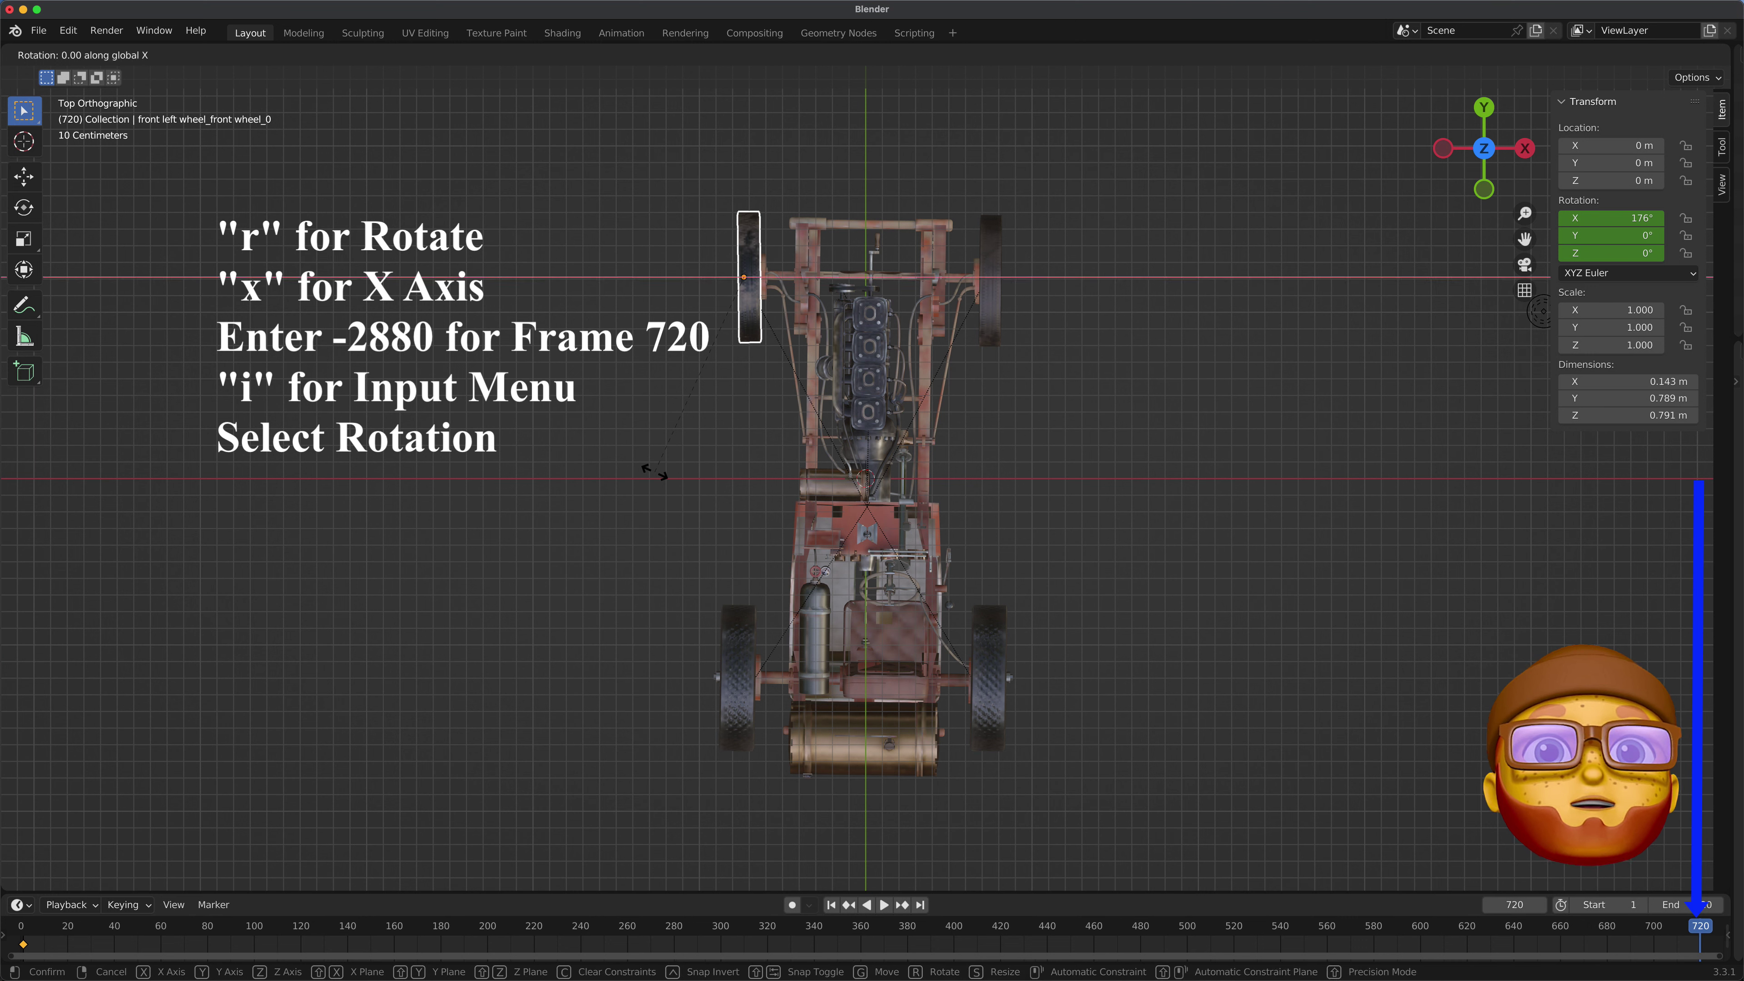
type("-288")
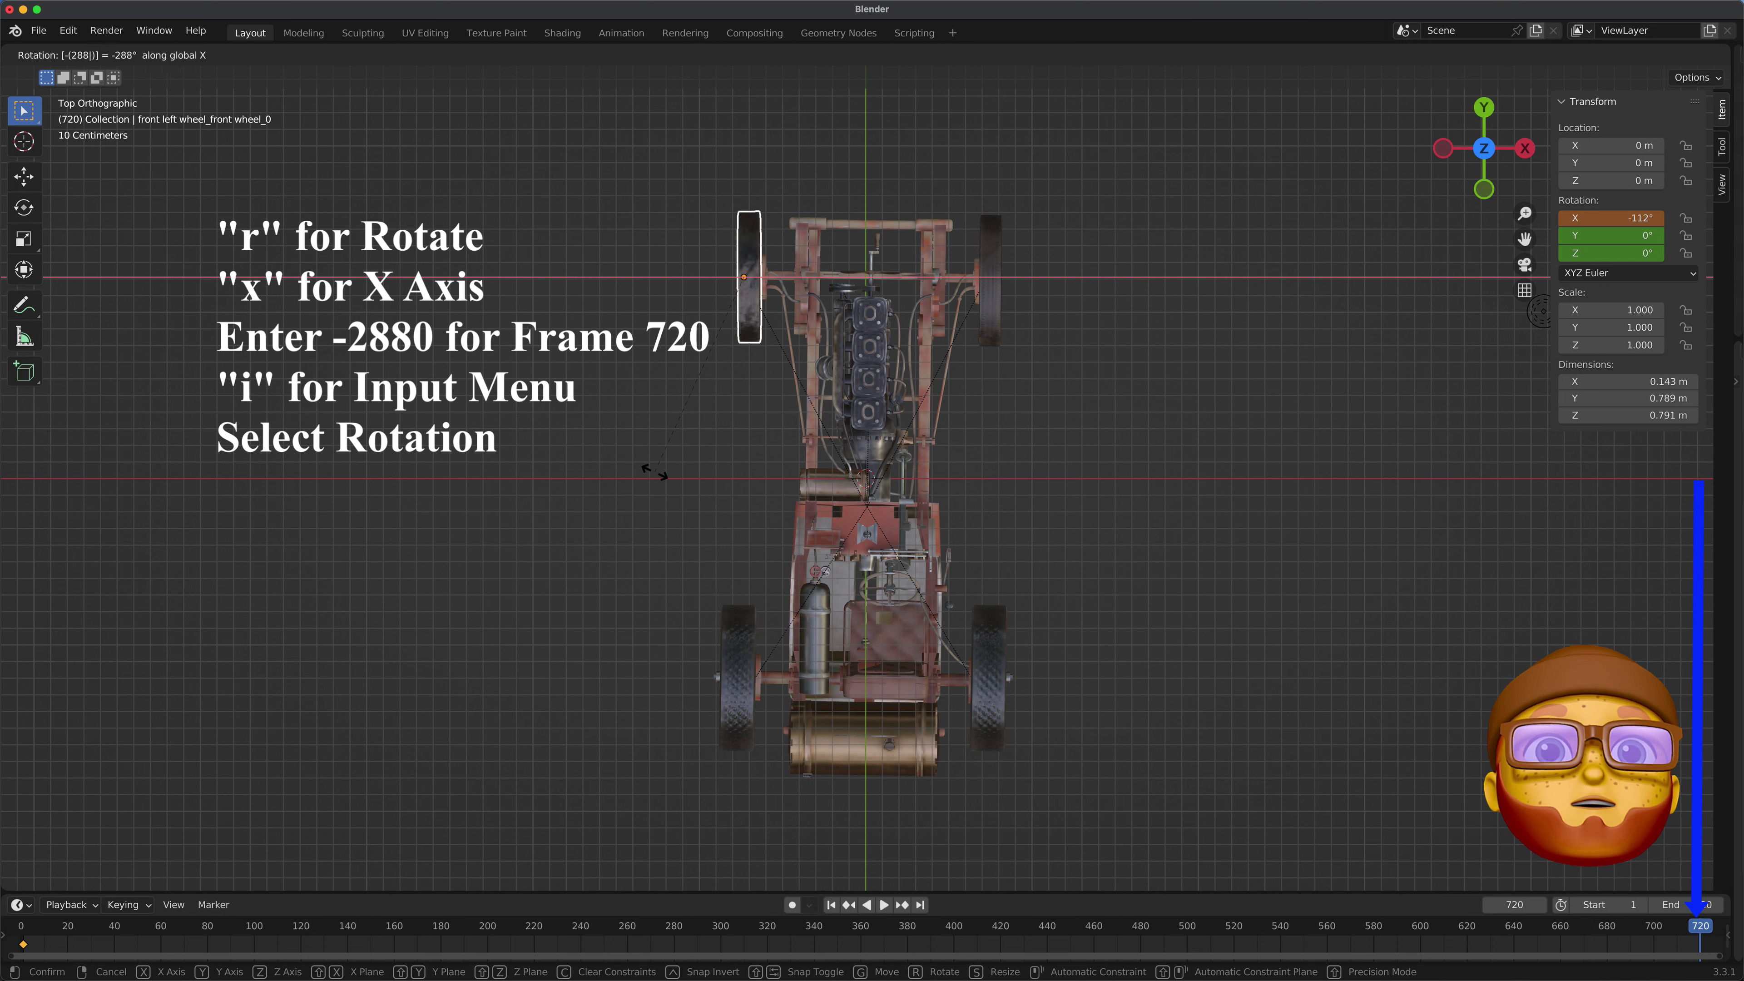
type("0")
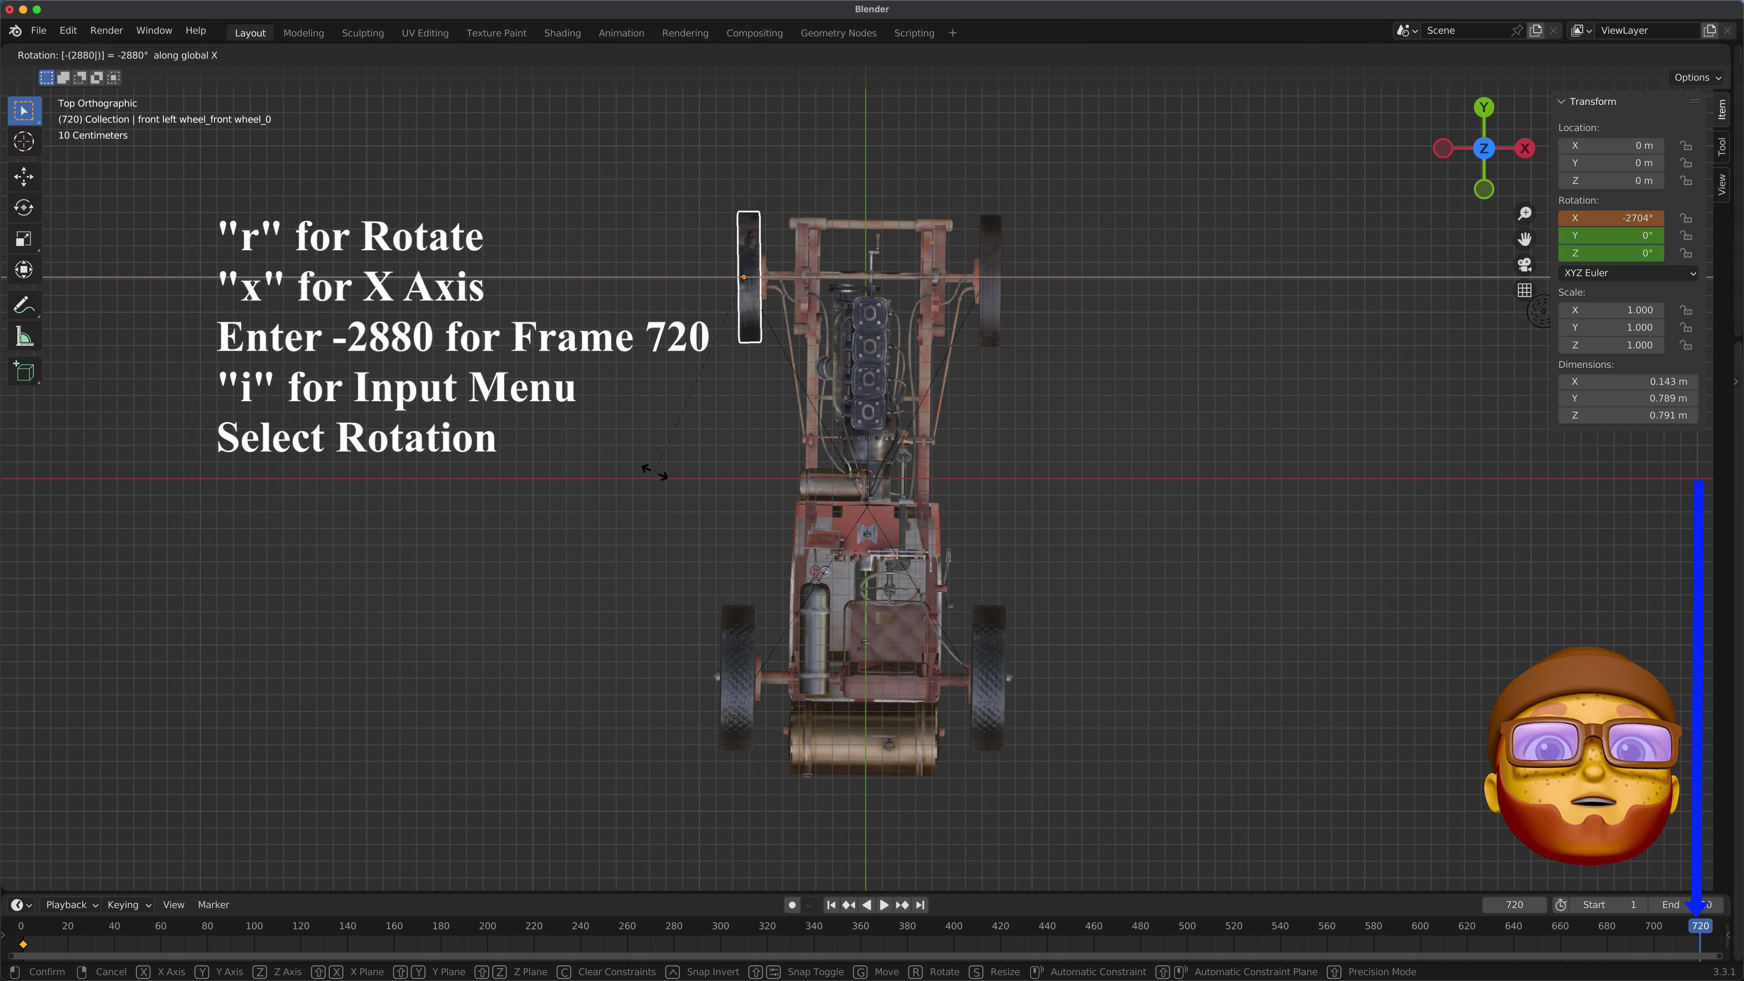
key("Return")
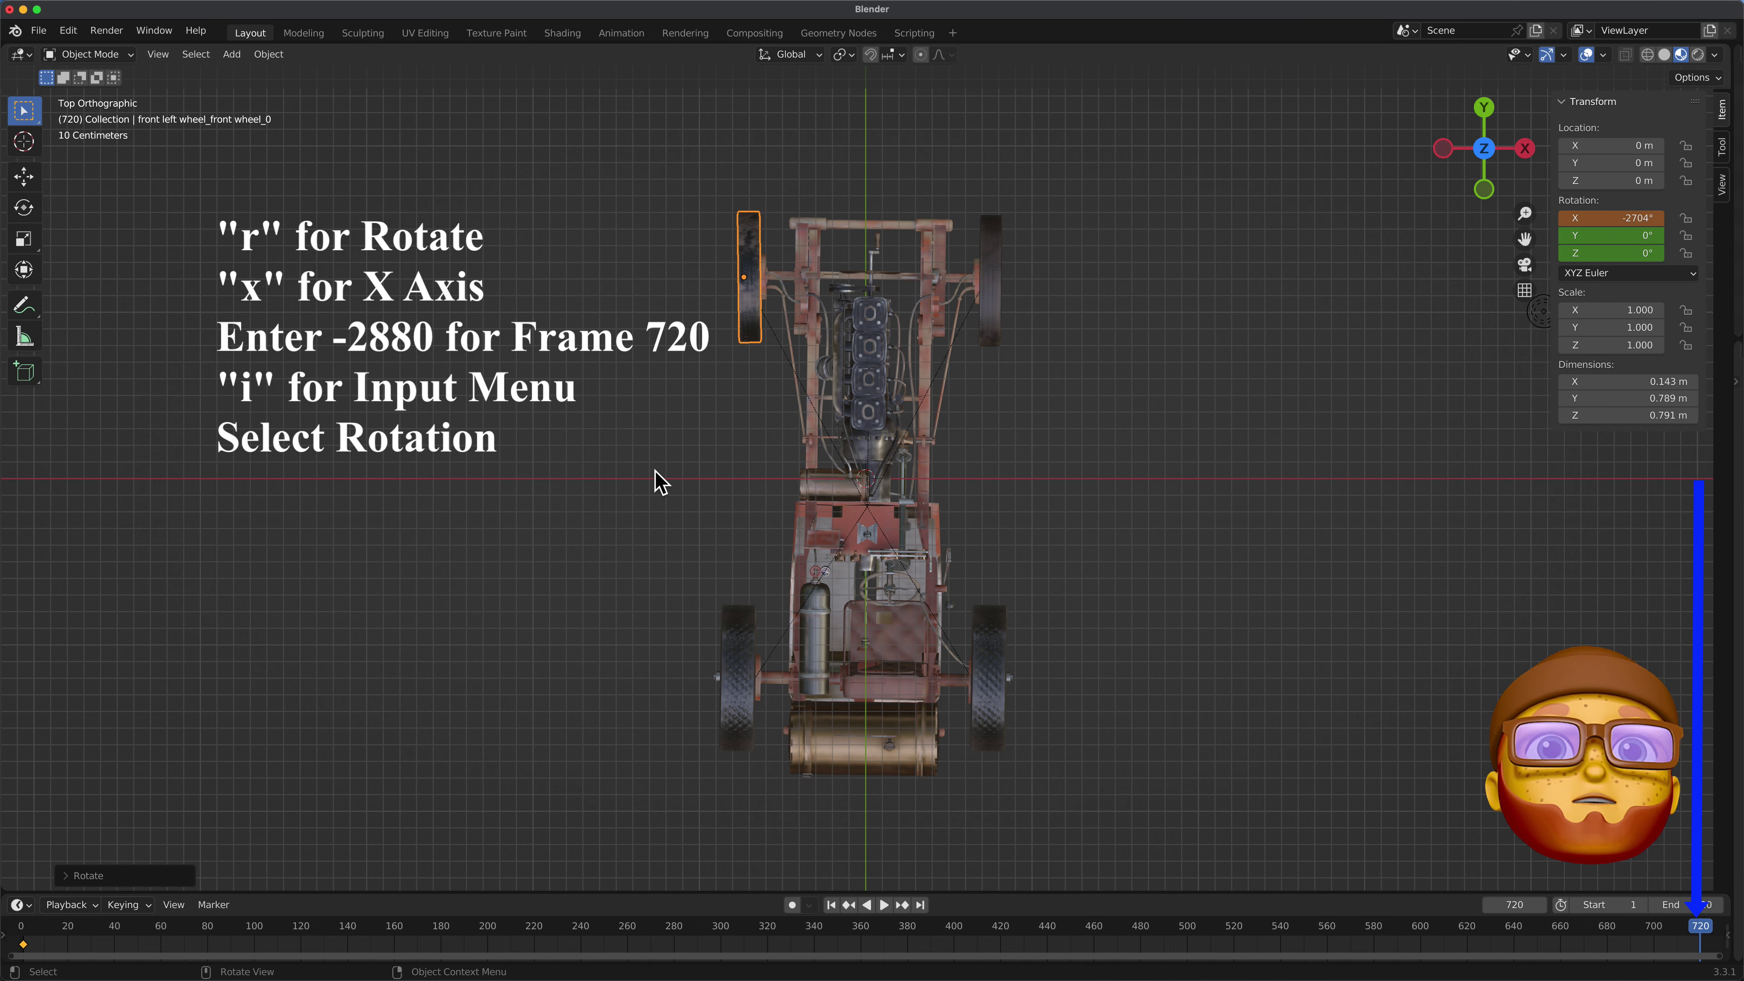
key("i")
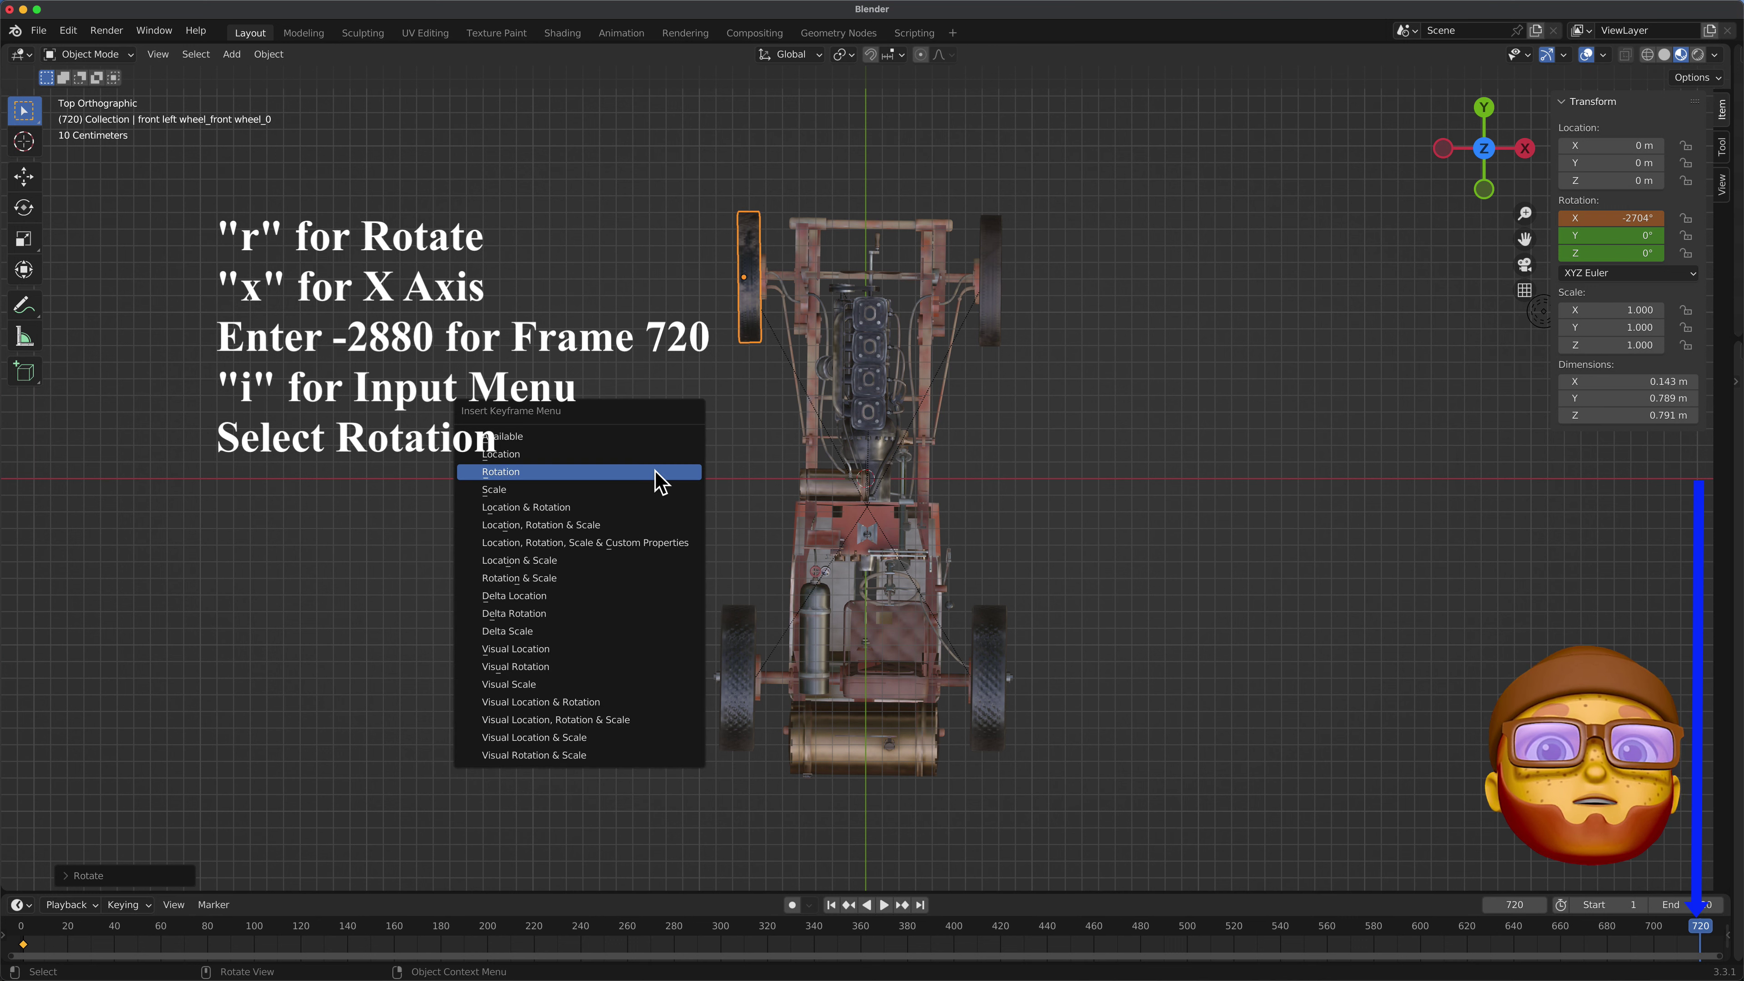
left_click(658, 478)
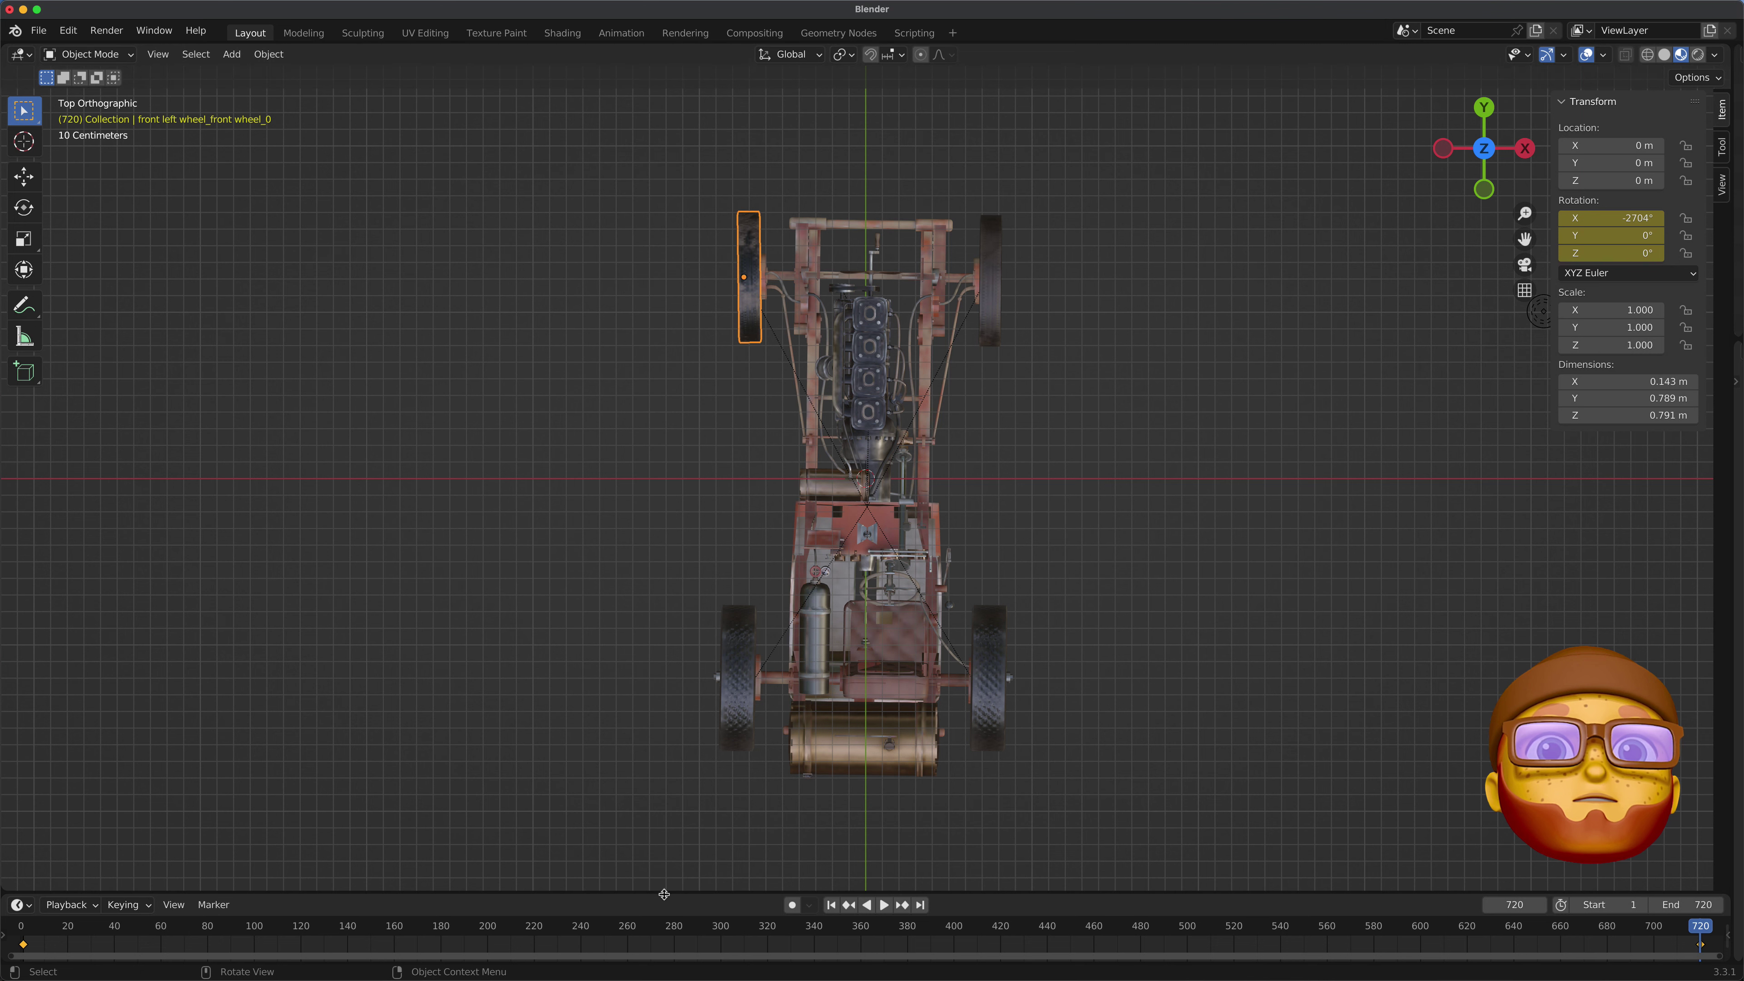
Enlarge the bottom area and show the wheel's full rotation curve in the Graph Editor
left_click_drag(664, 894, 670, 824)
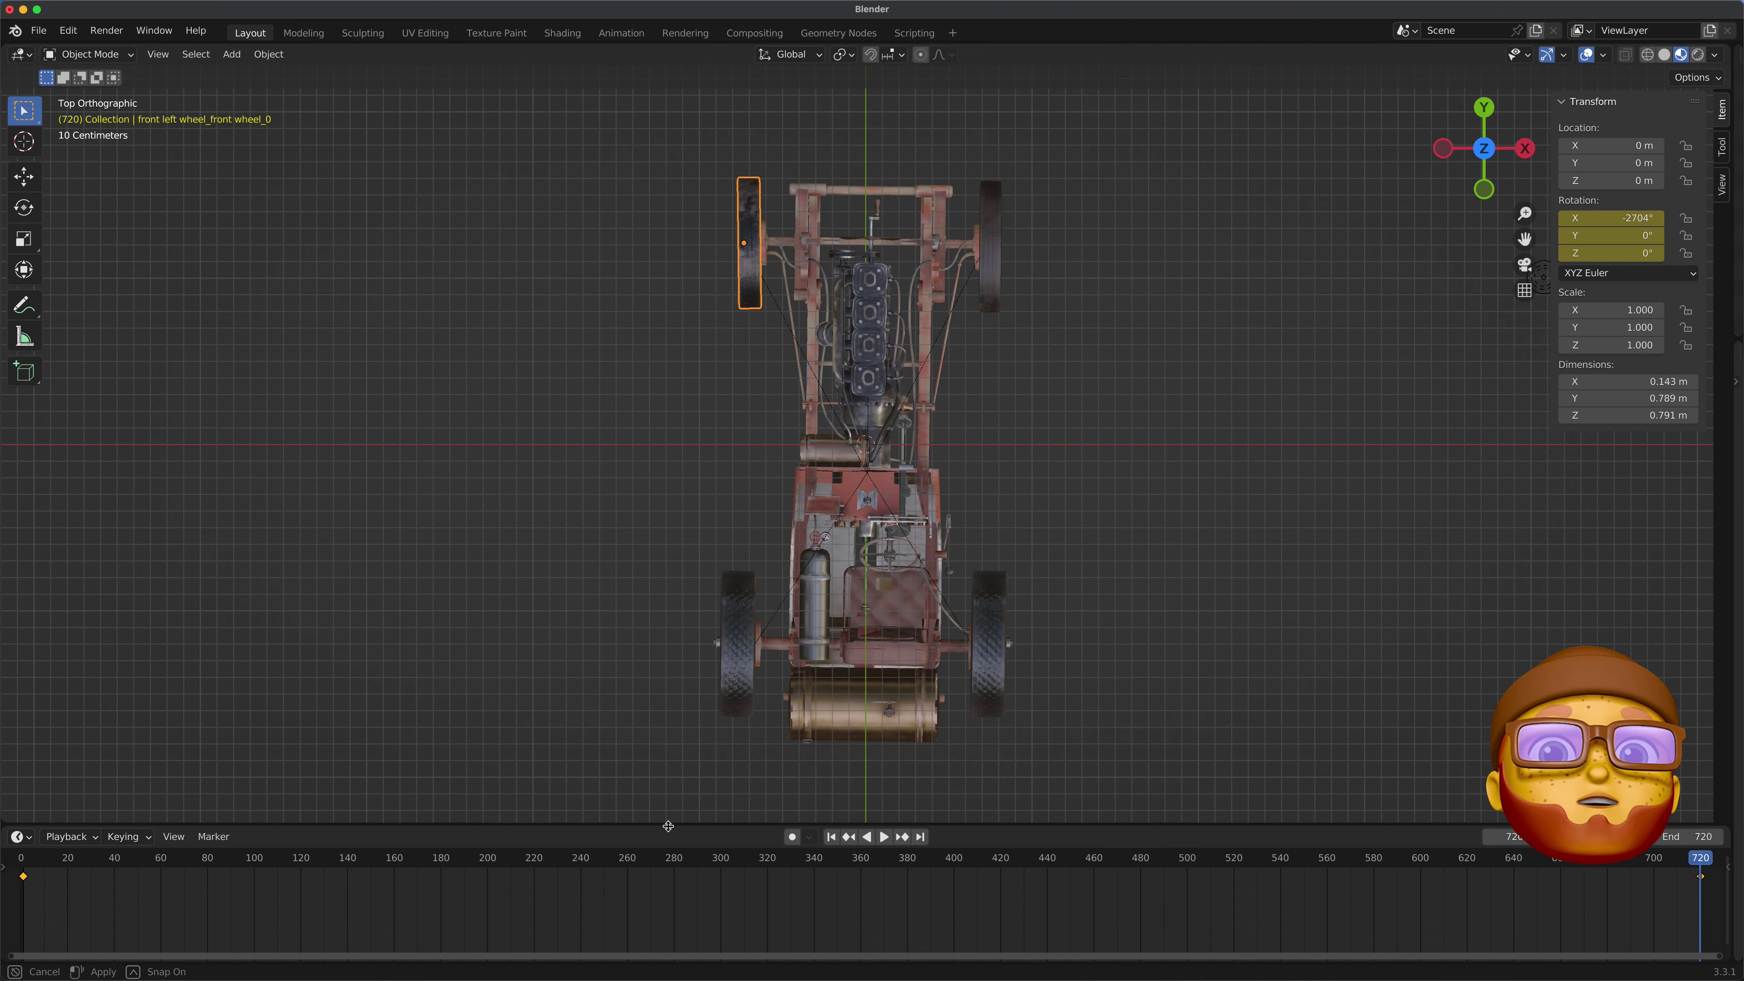
left_click(18, 839)
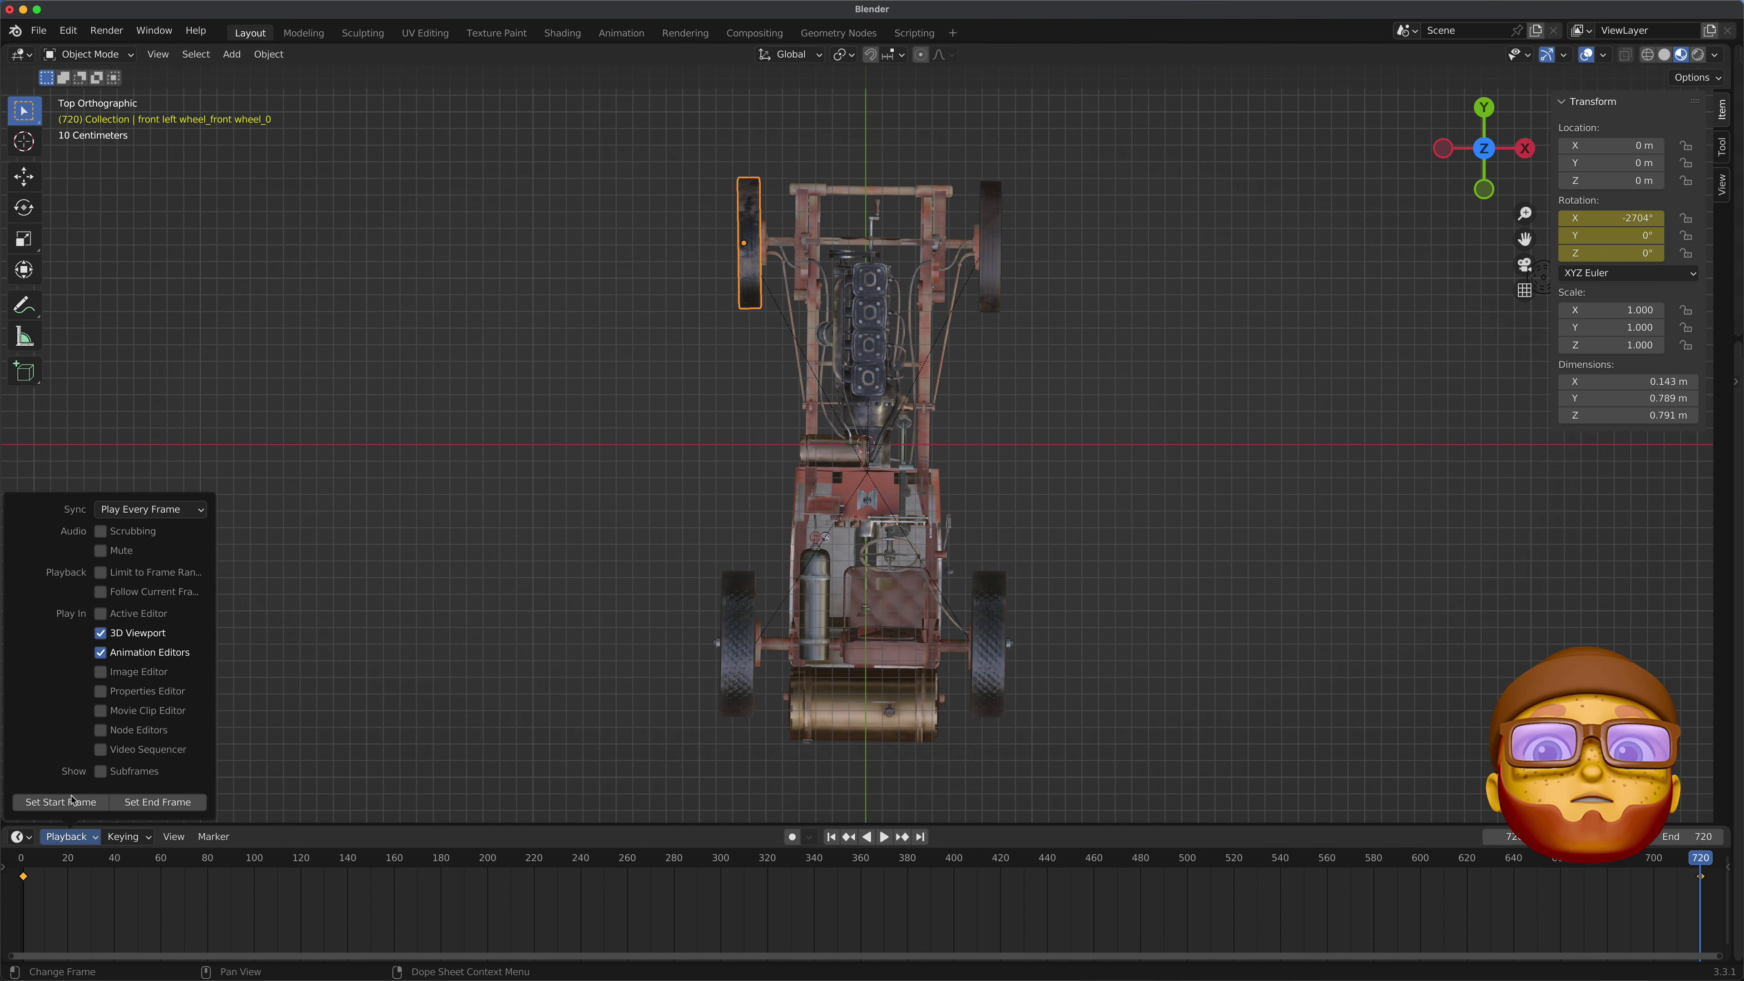
key("Escape")
left_click(18, 838)
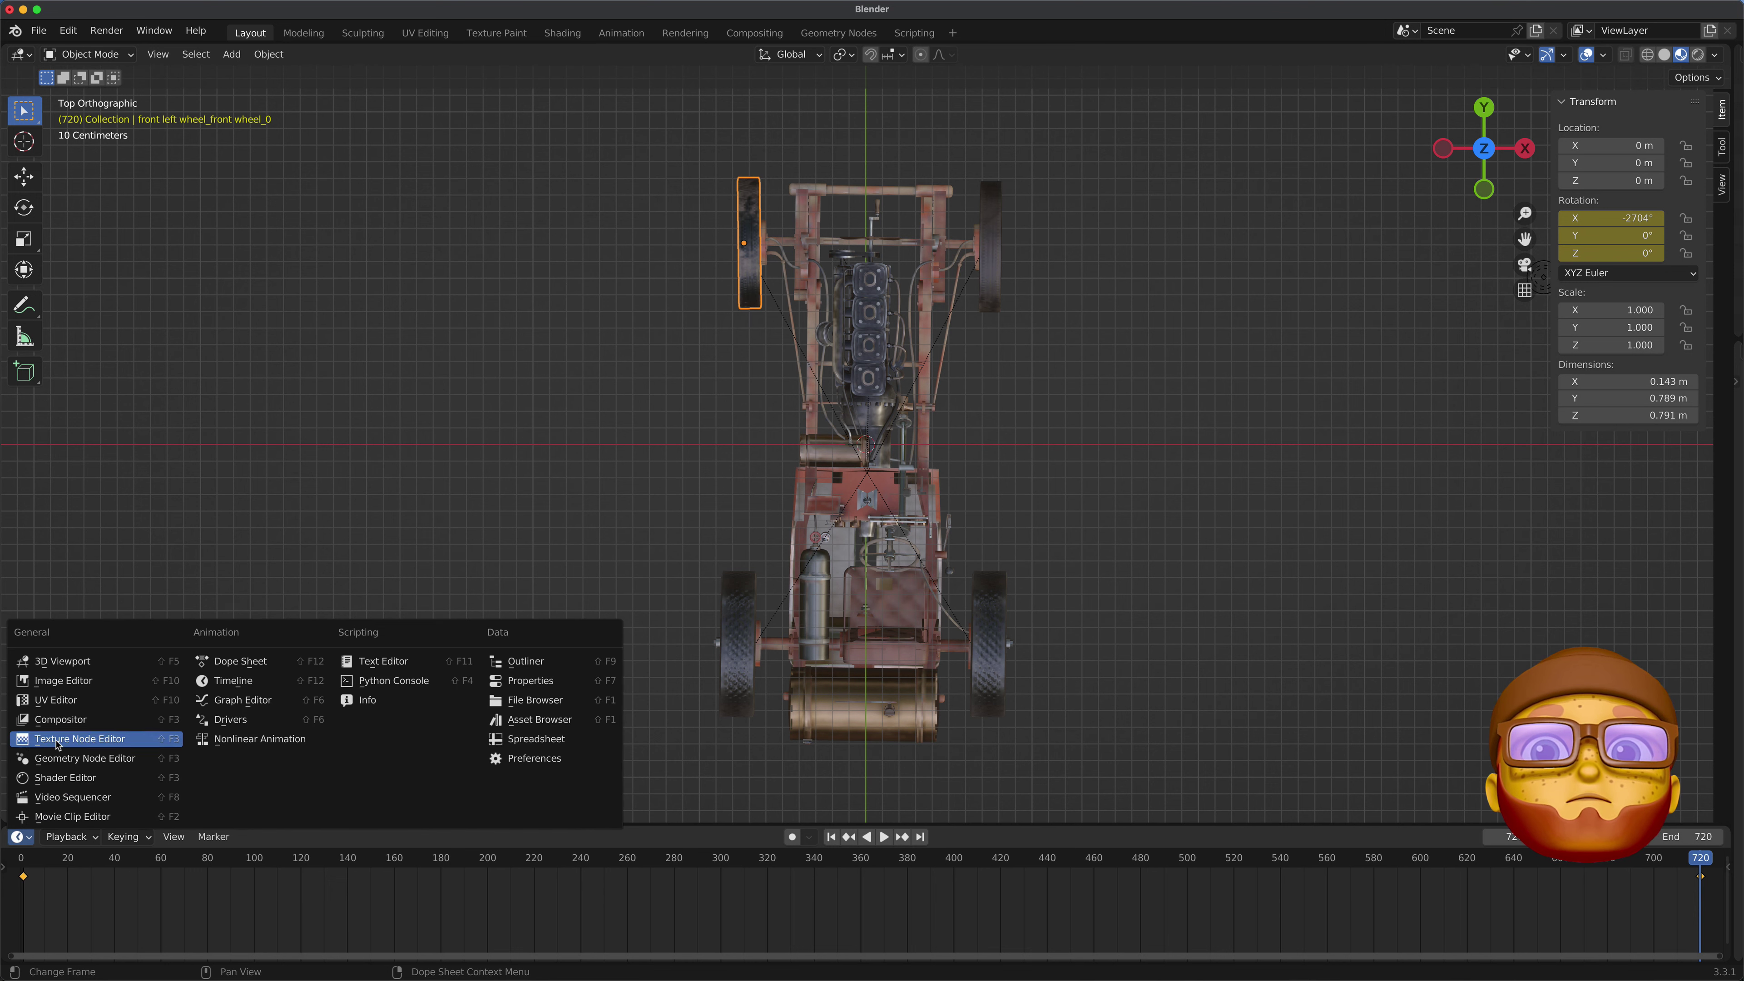
left_click(227, 710)
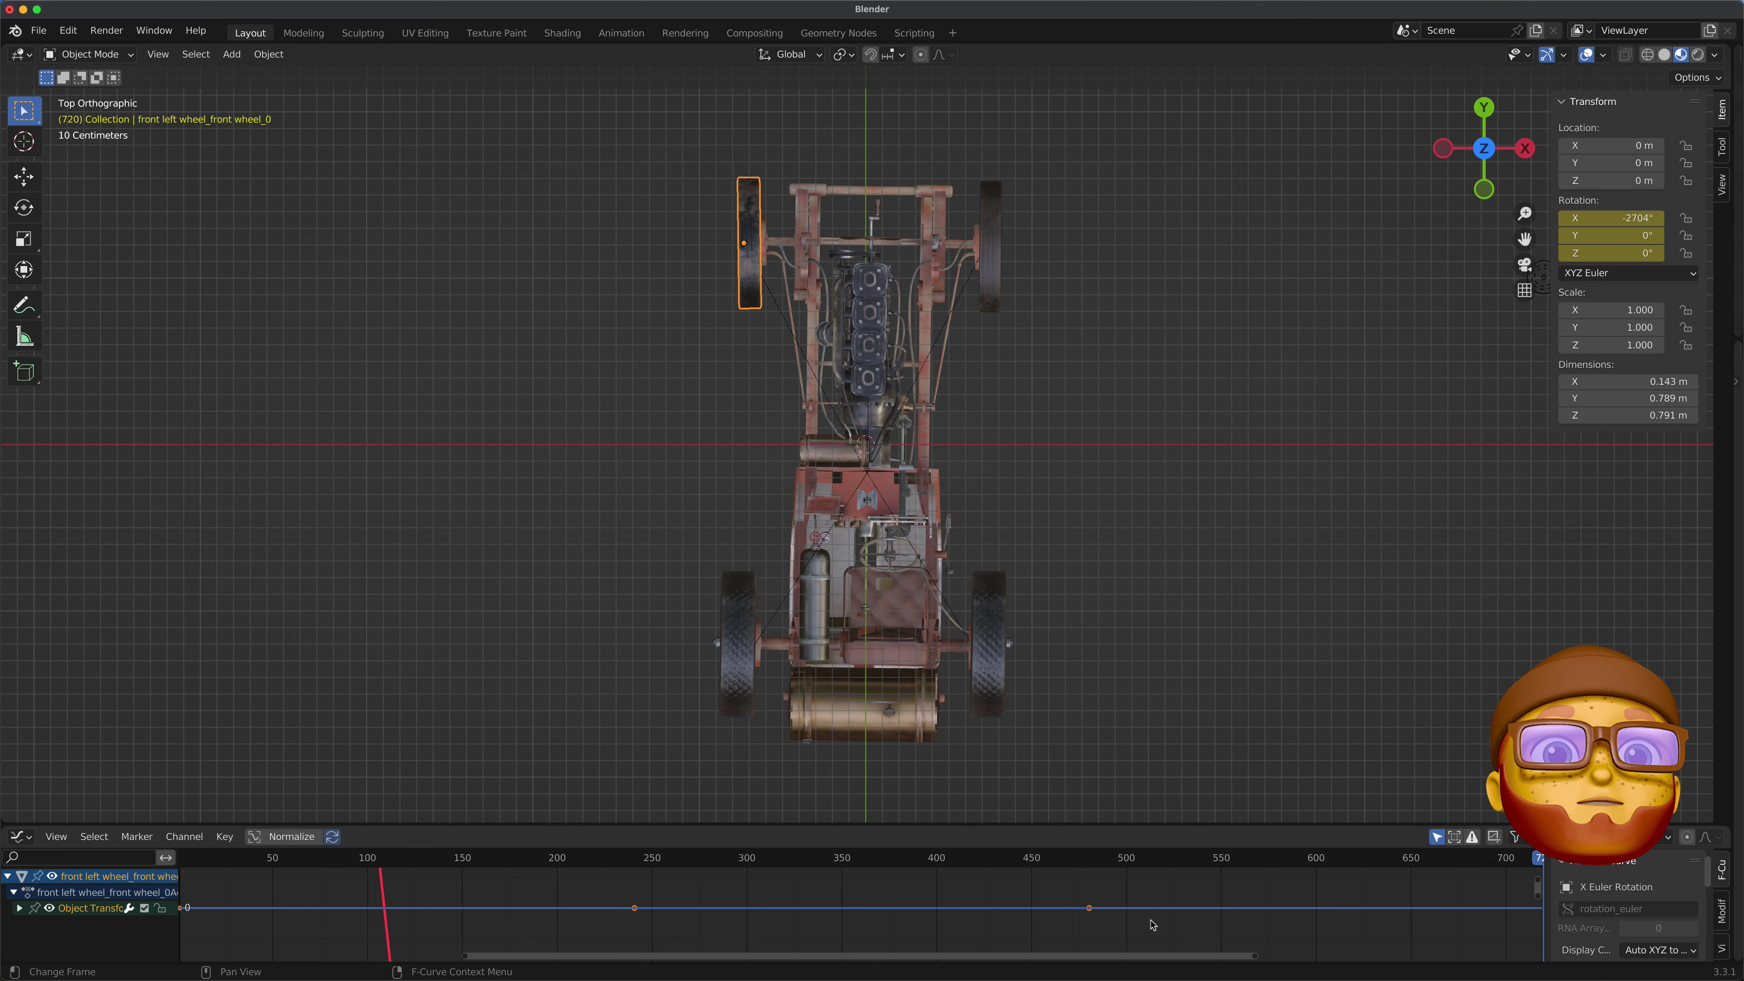
key("n")
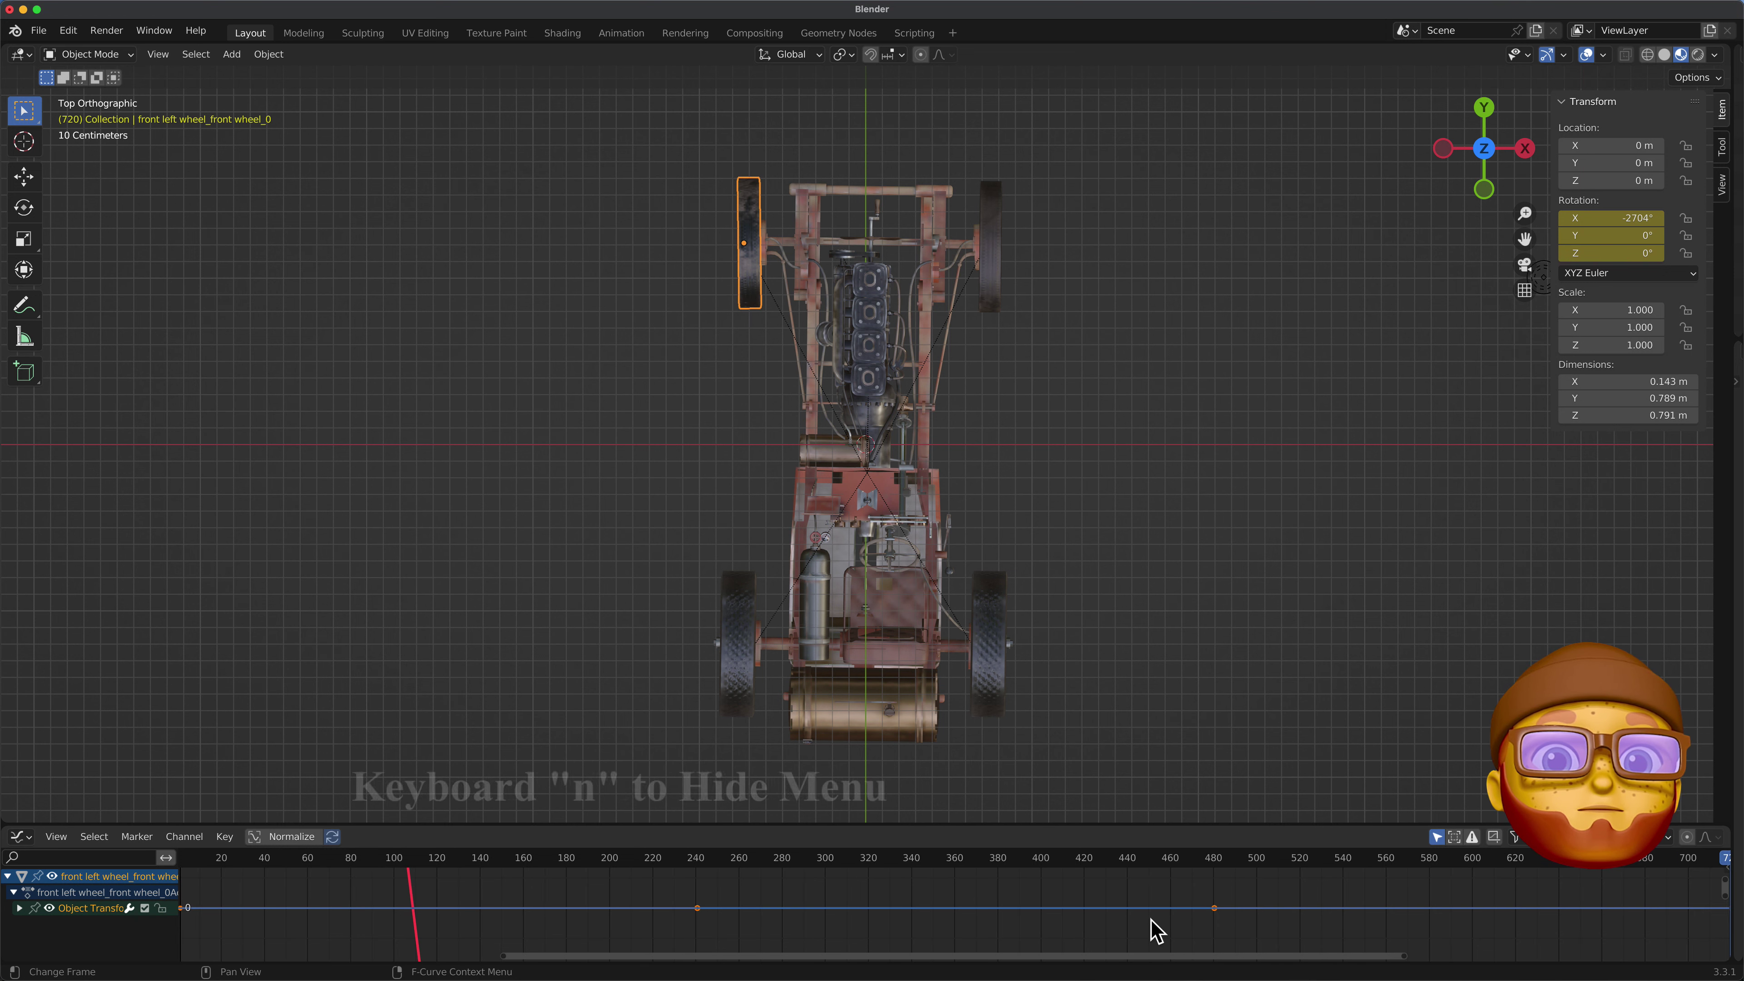
left_click_drag(1727, 901, 1727, 953)
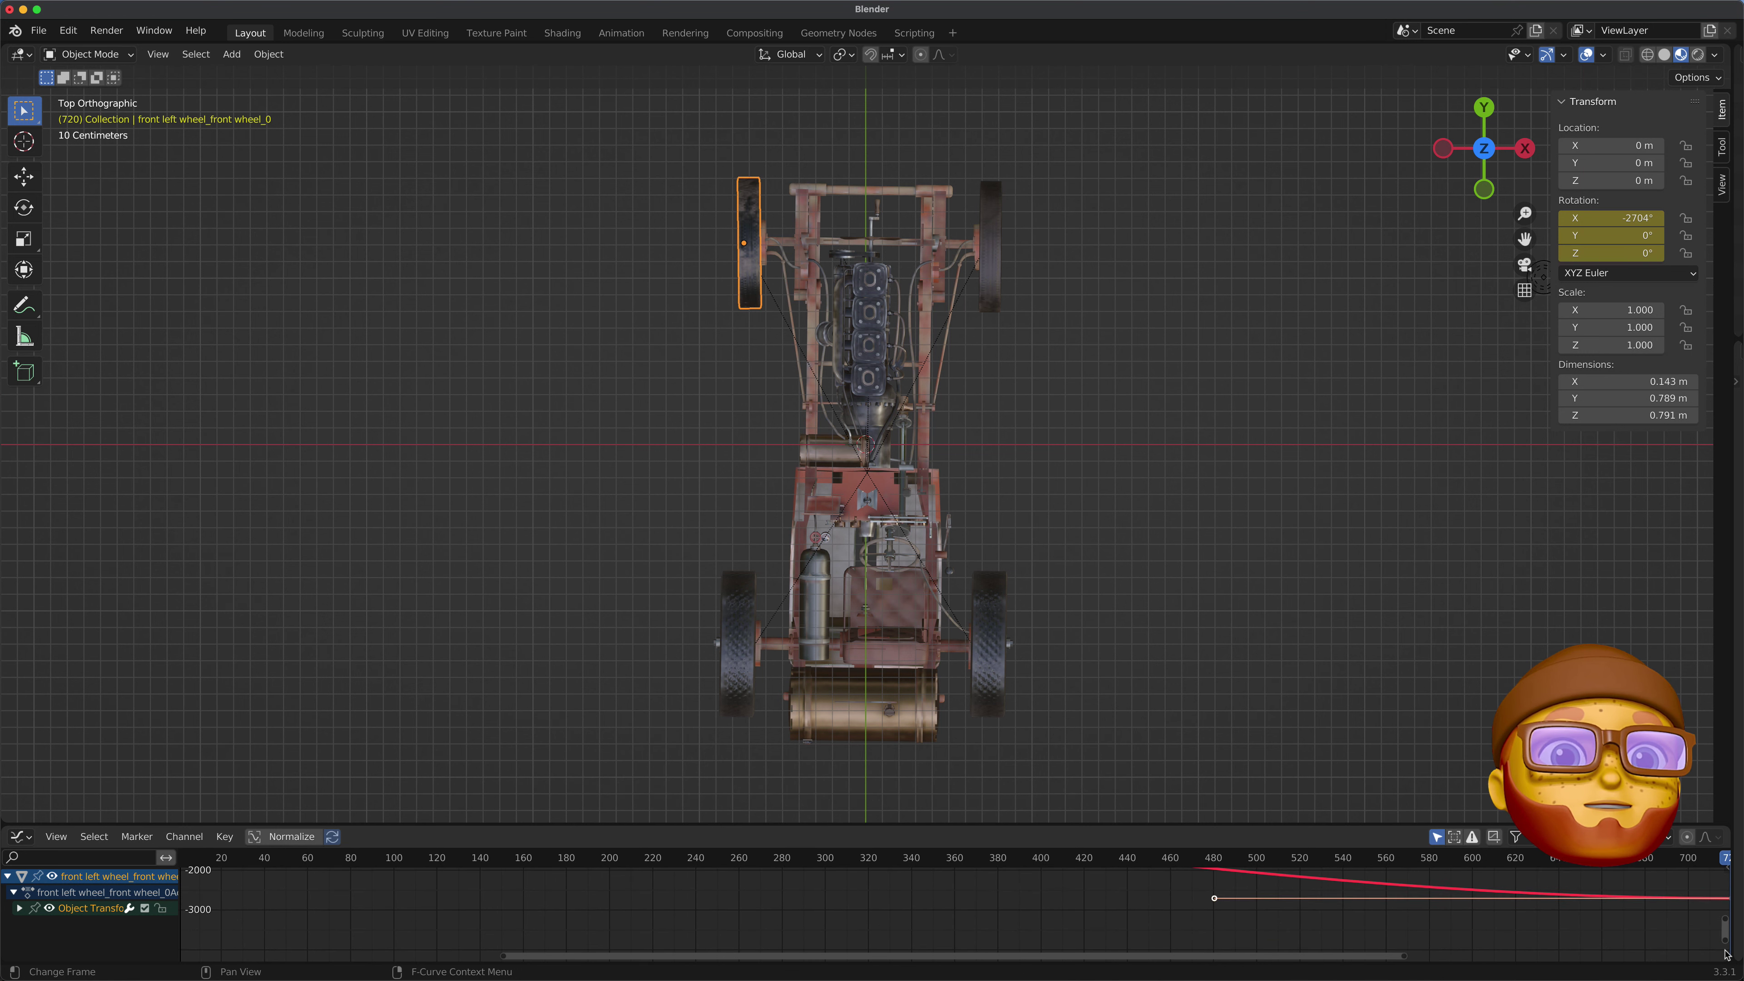
Set the rotation keyframes to Linear interpolation and switch the bottom area back to Timeline
right_click(1215, 901)
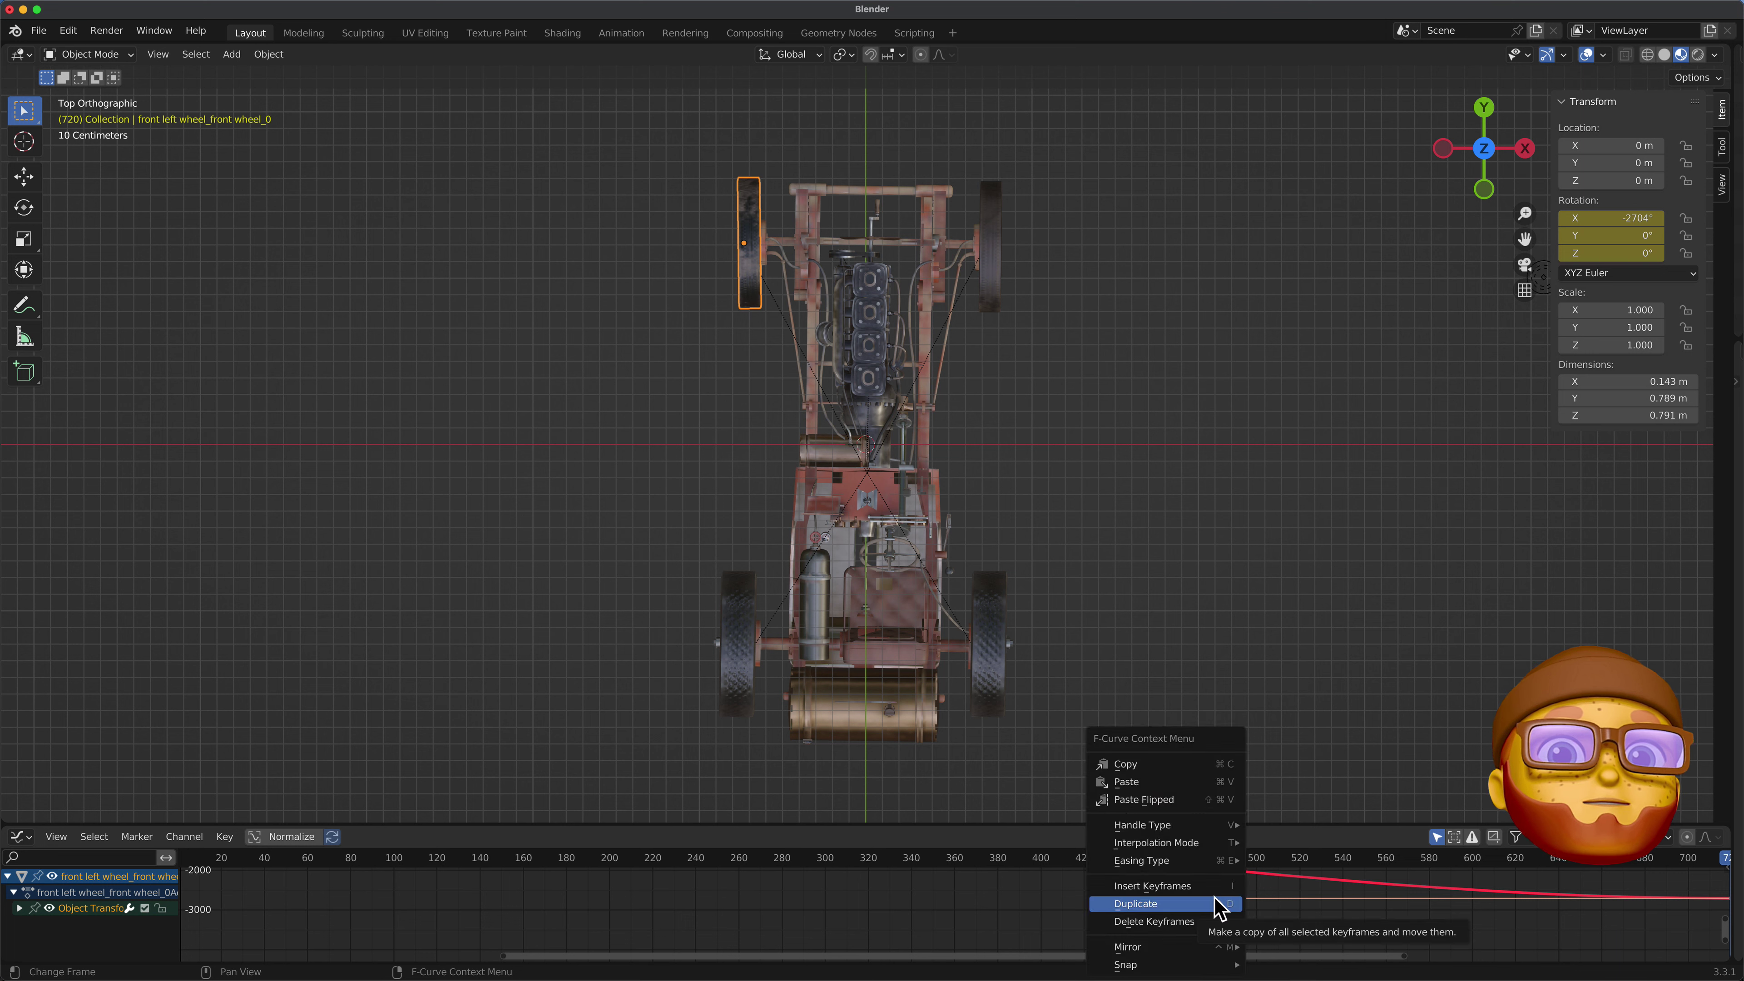
mouse_move(1208, 842)
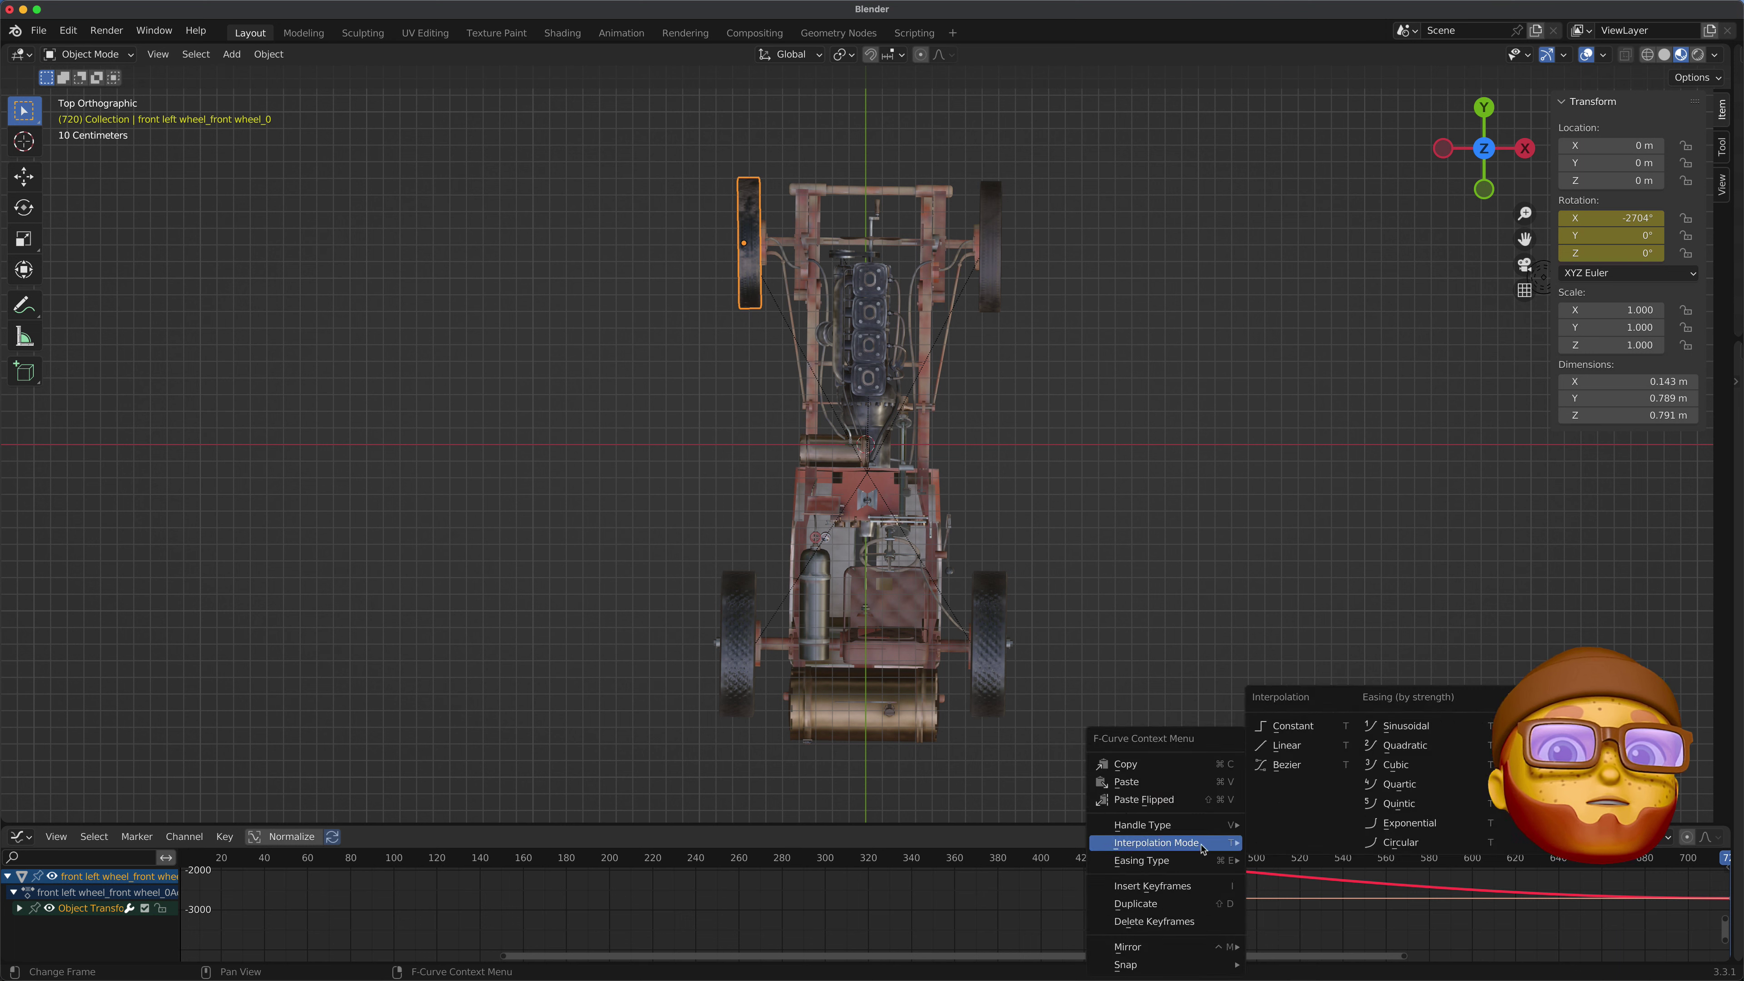
left_click(1281, 753)
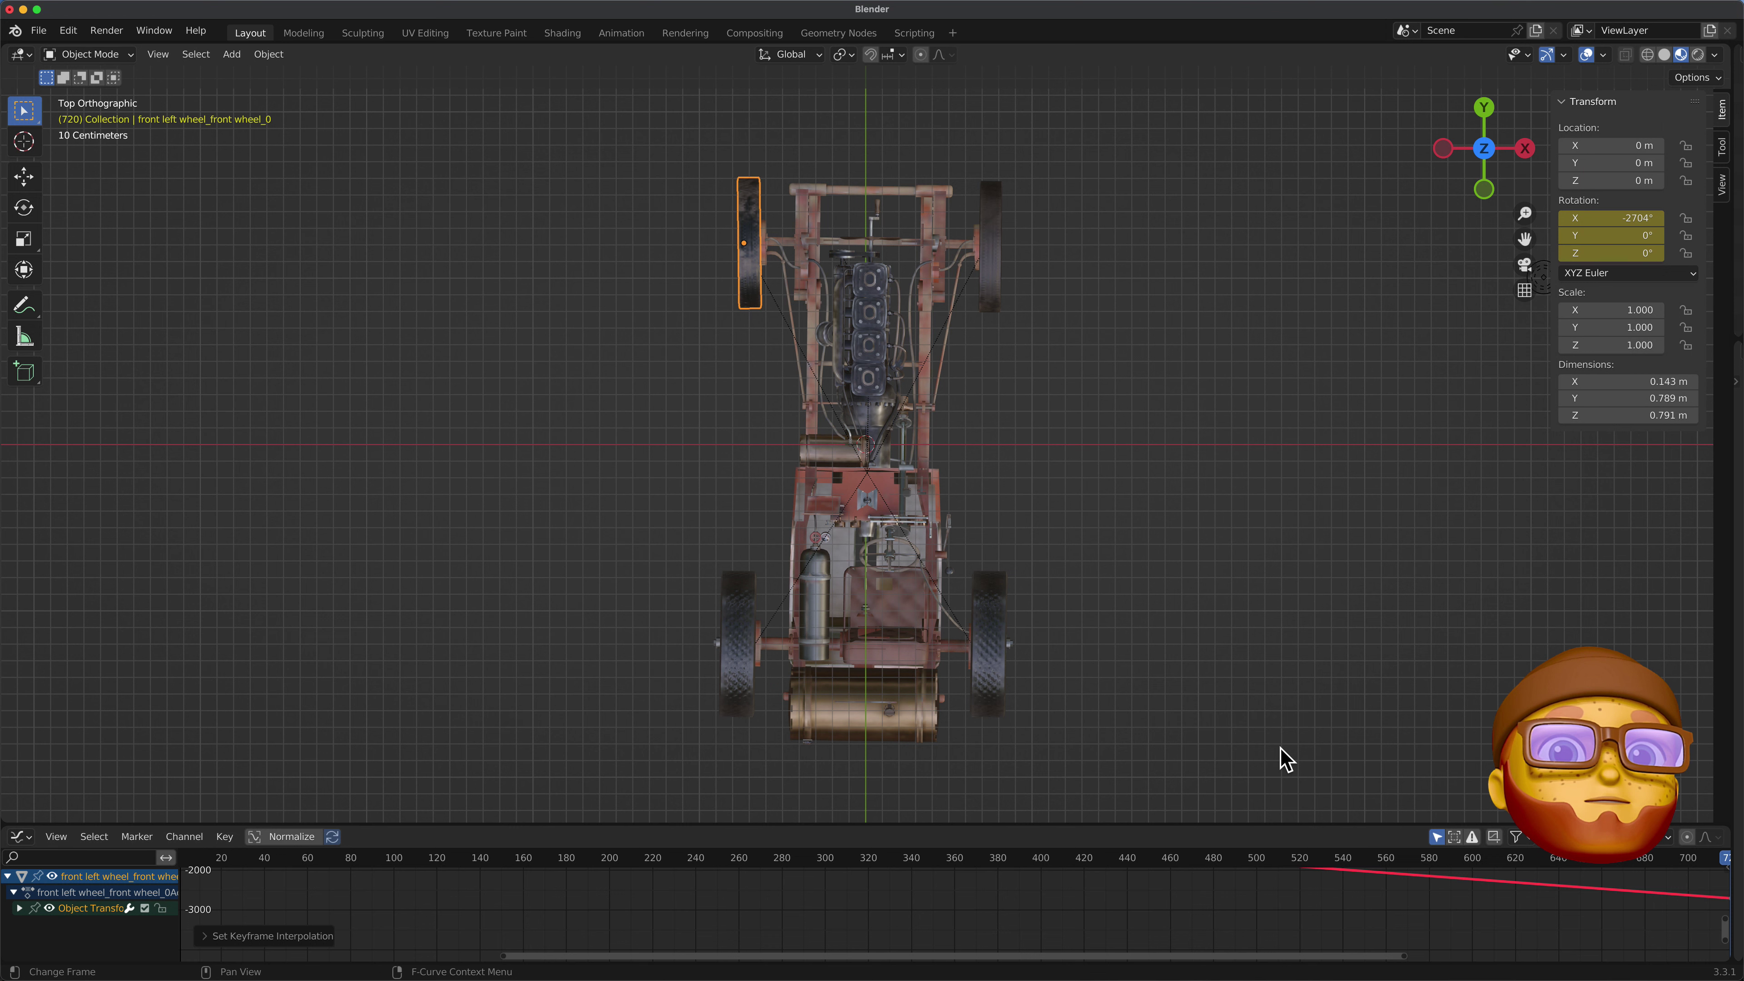
left_click(19, 837)
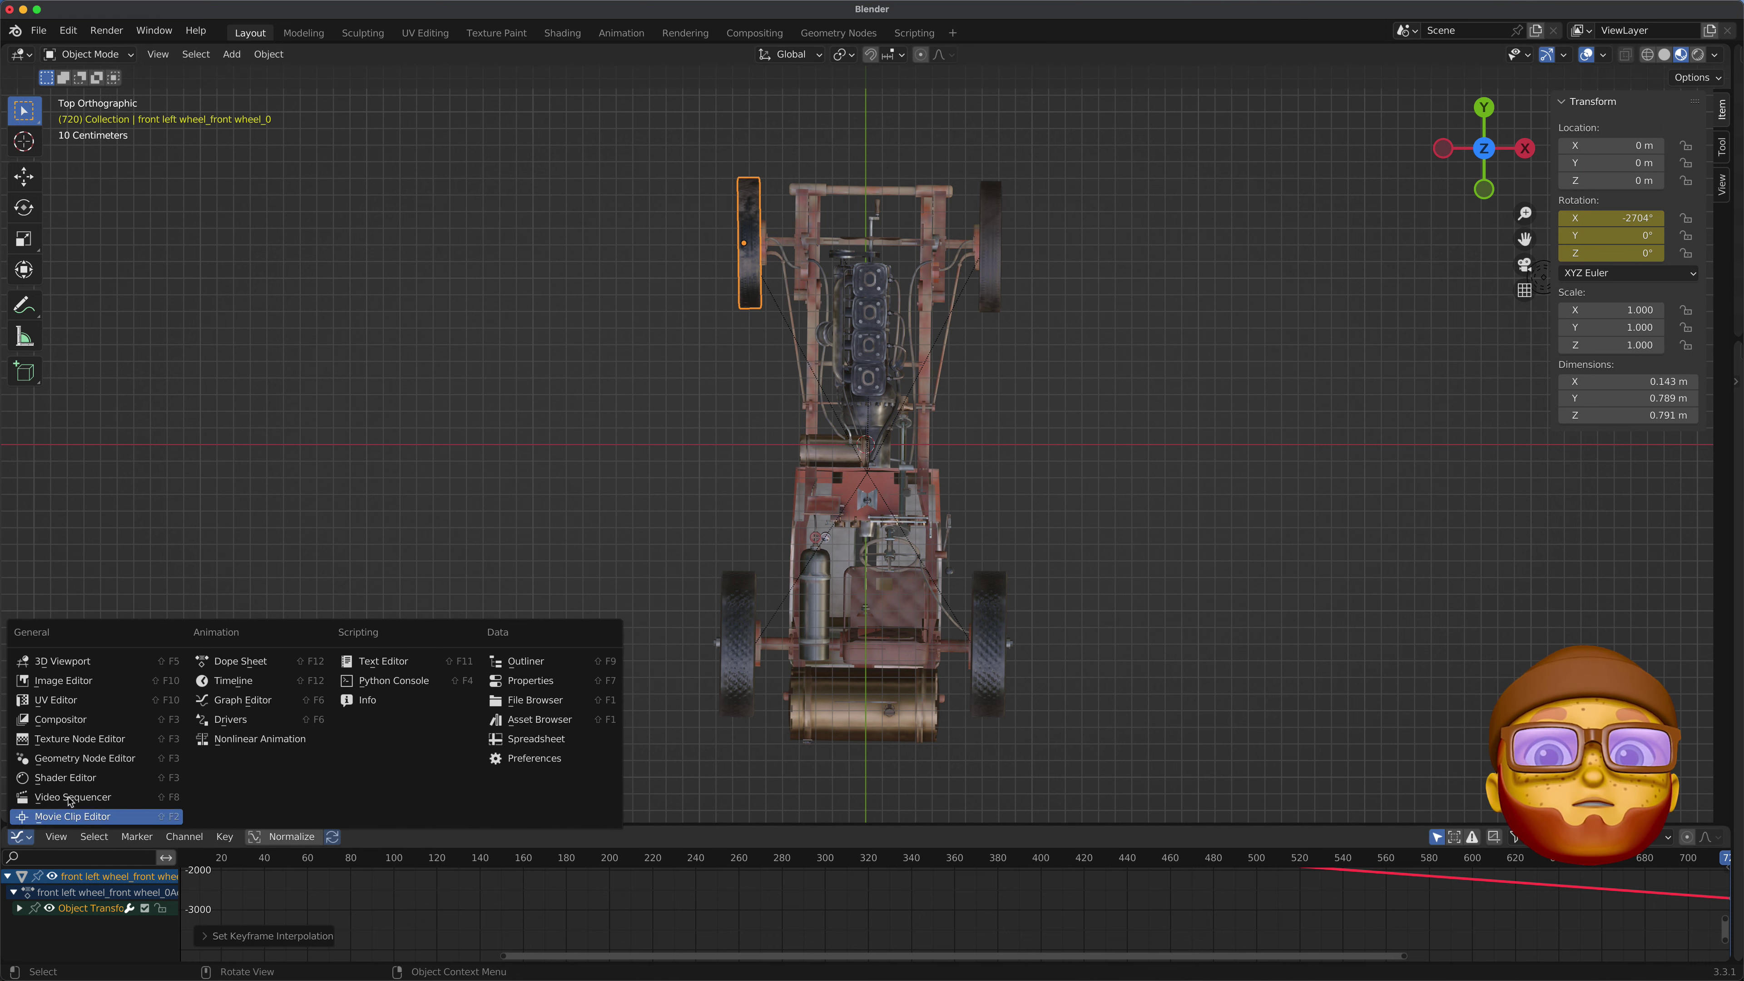
left_click(233, 681)
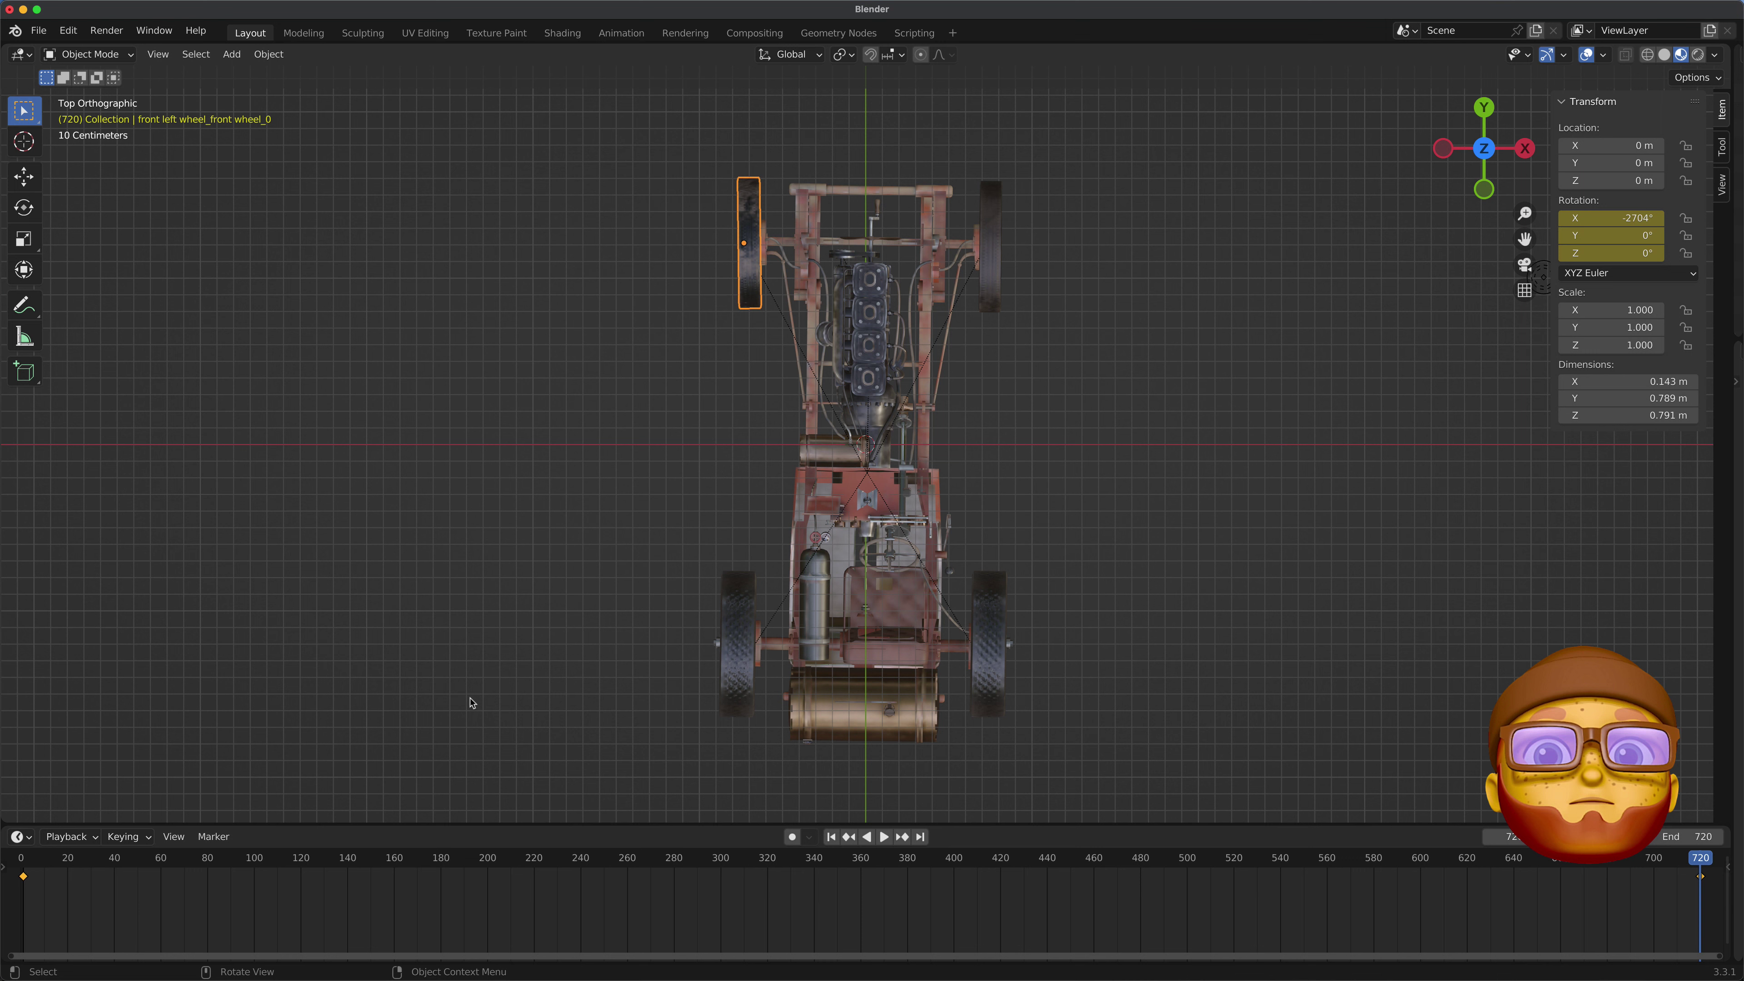
Play and stop the front left wheel's spin, rewind to frame 1, and select the rear left wheel
key("space")
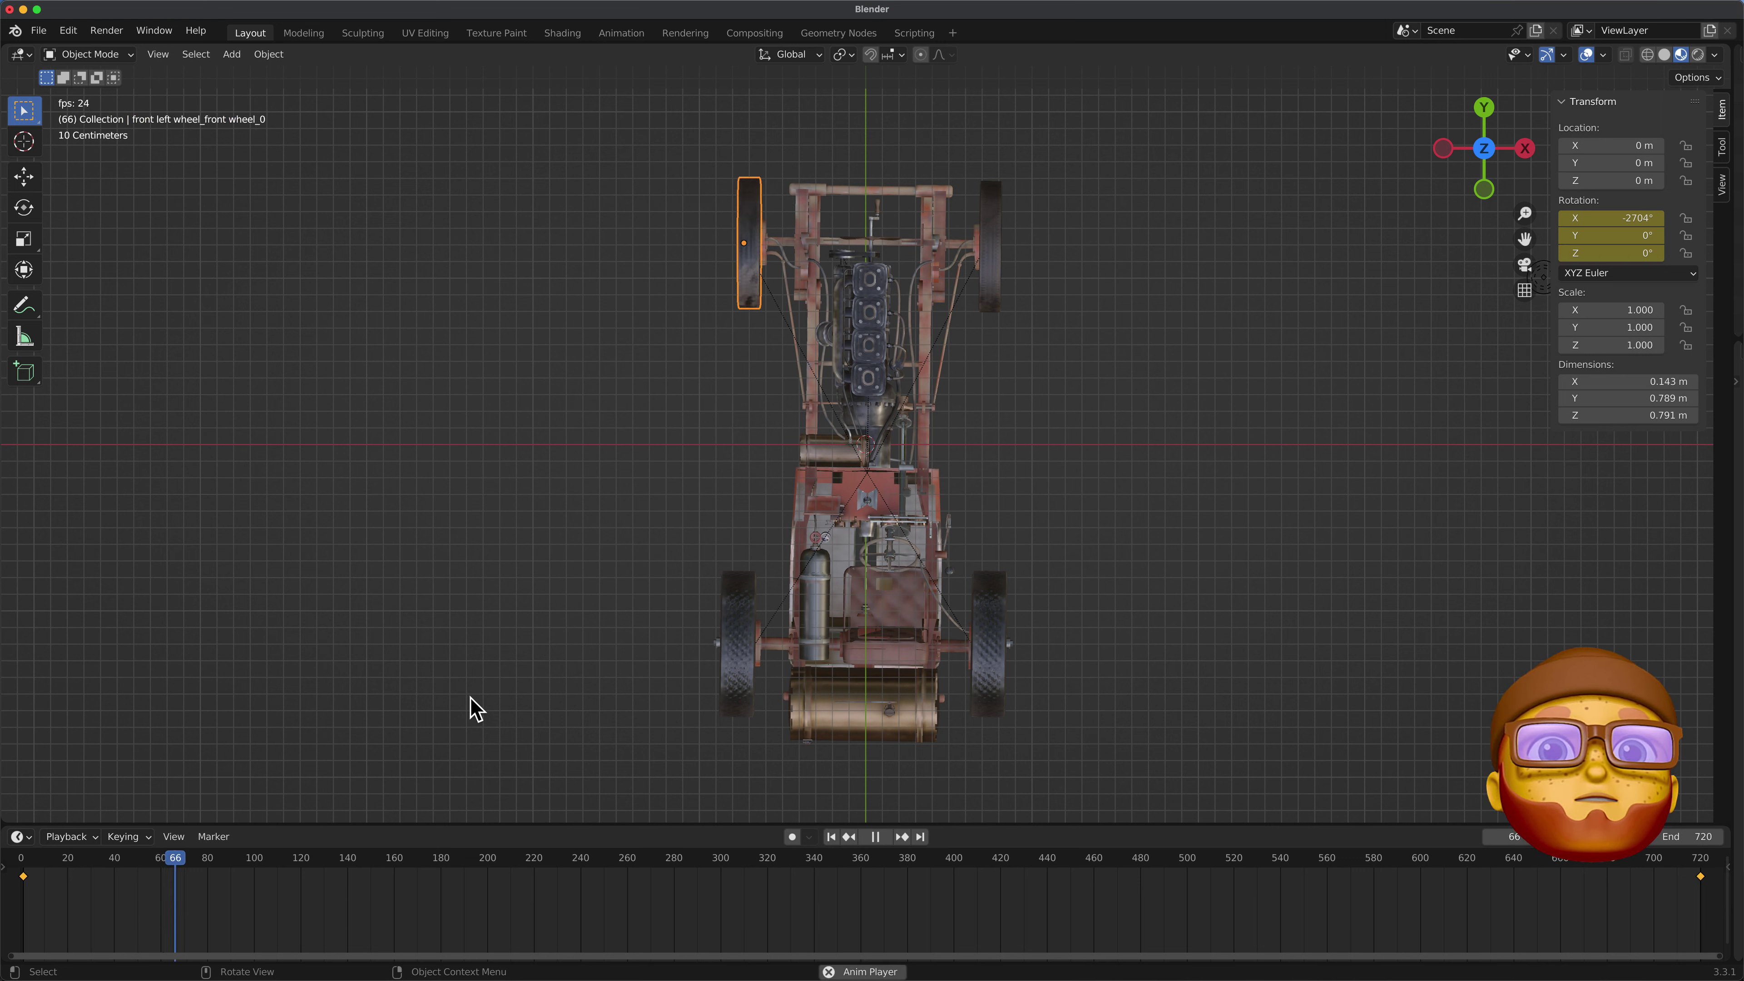
key("space")
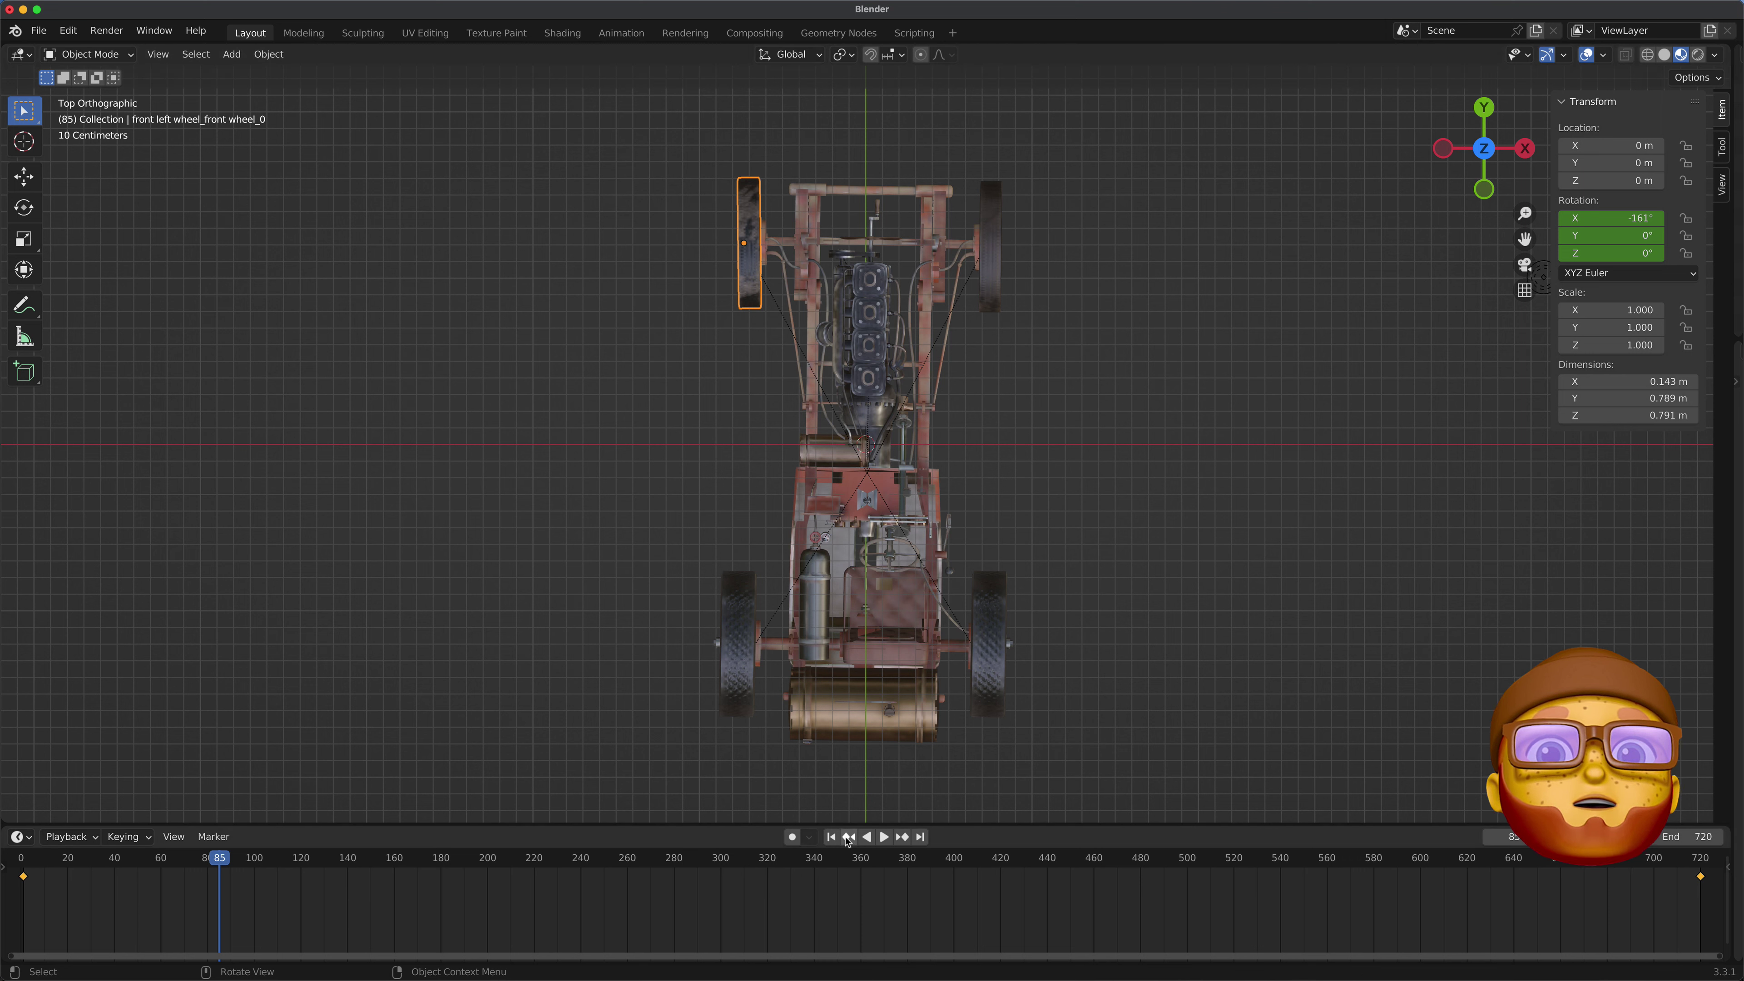
left_click(831, 836)
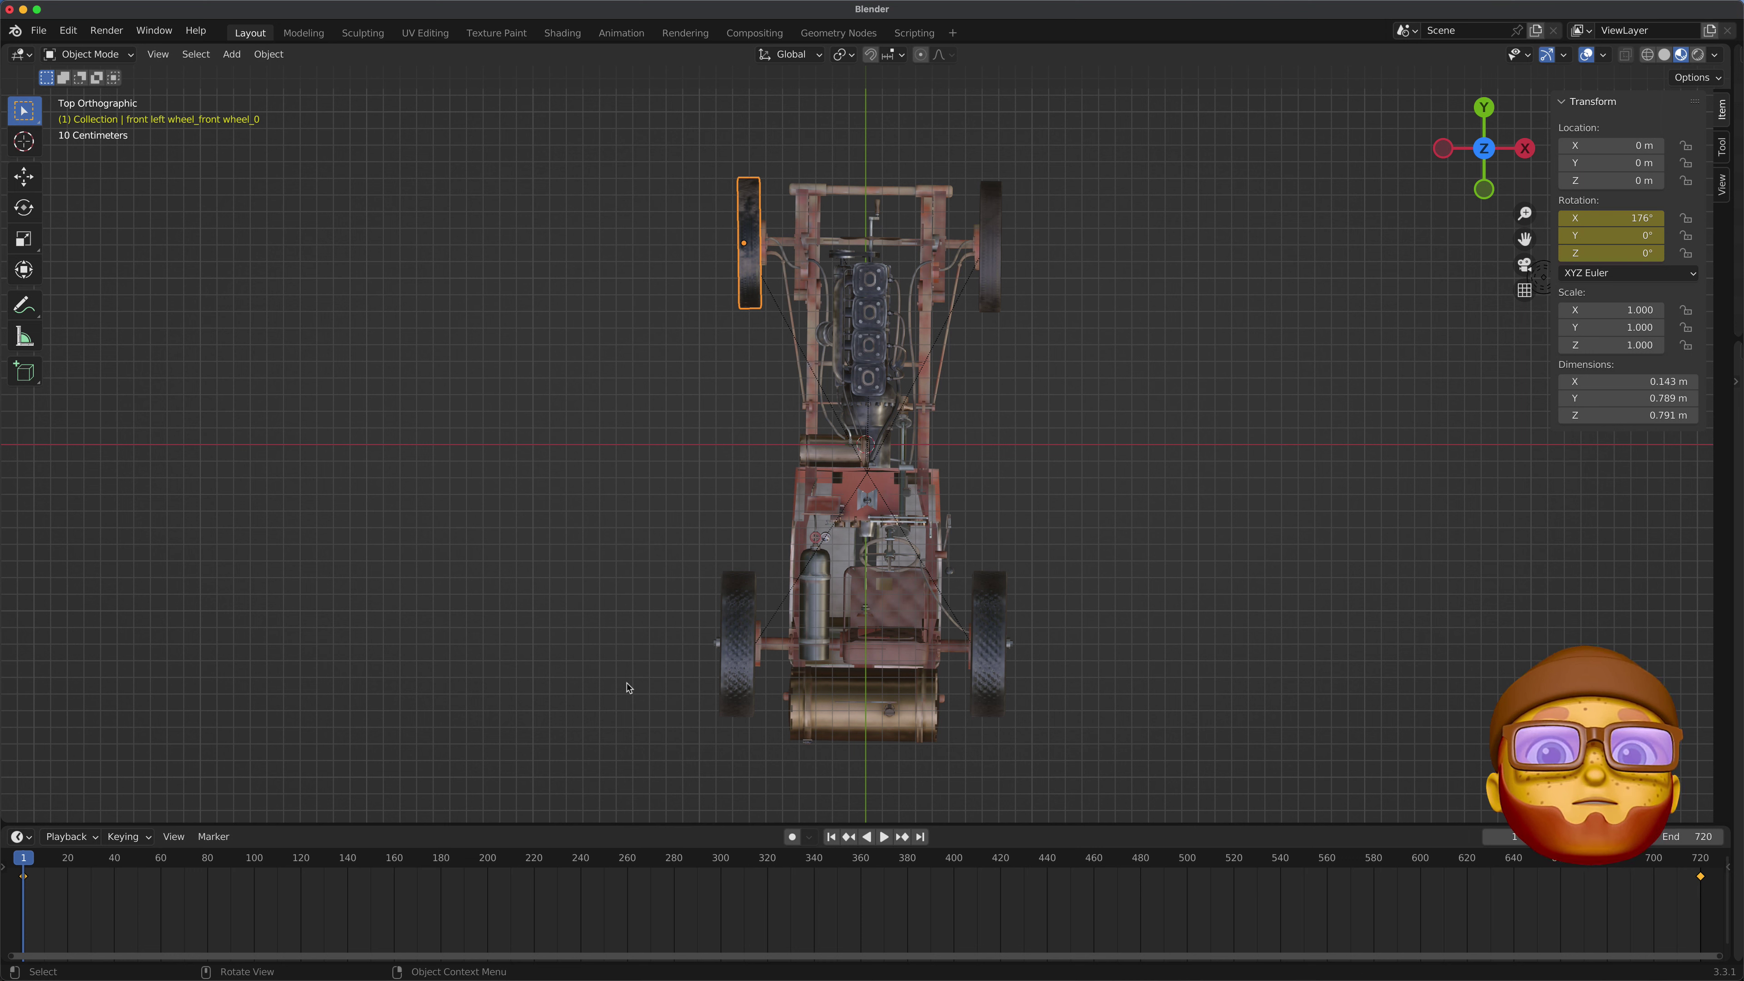
left_click(738, 700)
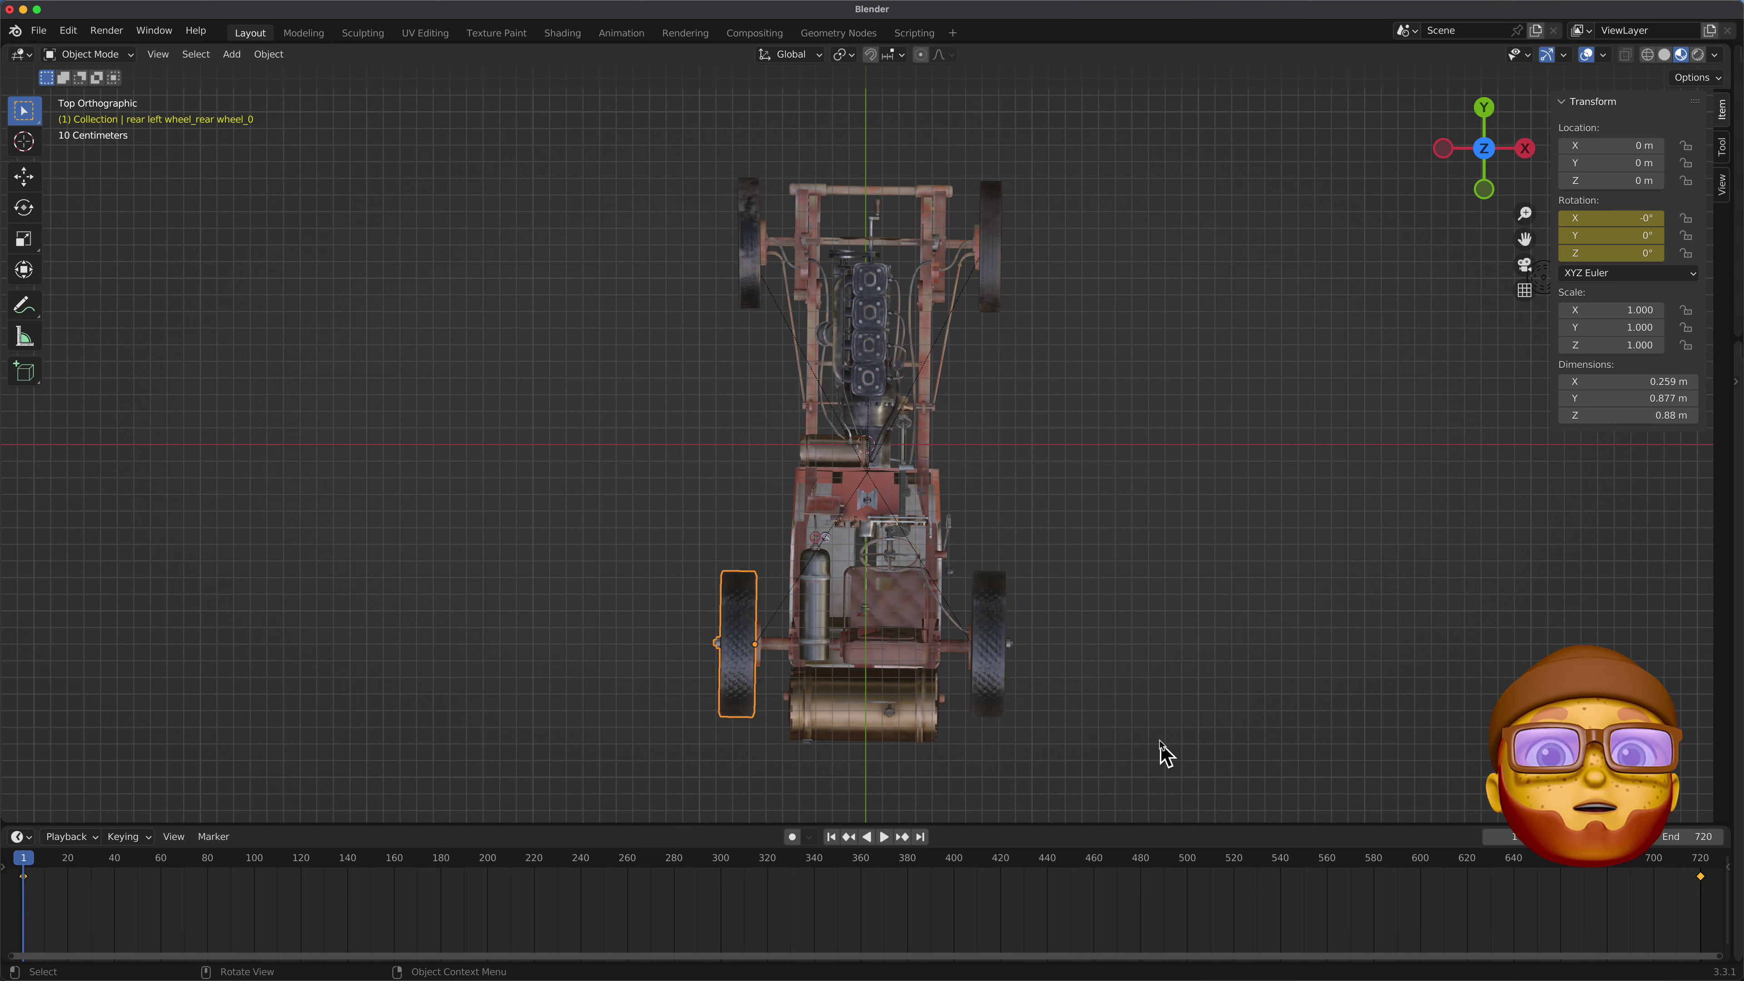
Play the animation, watching in perspective then a zoomed orthographic Y-axis view, and stop
left_click(1097, 566)
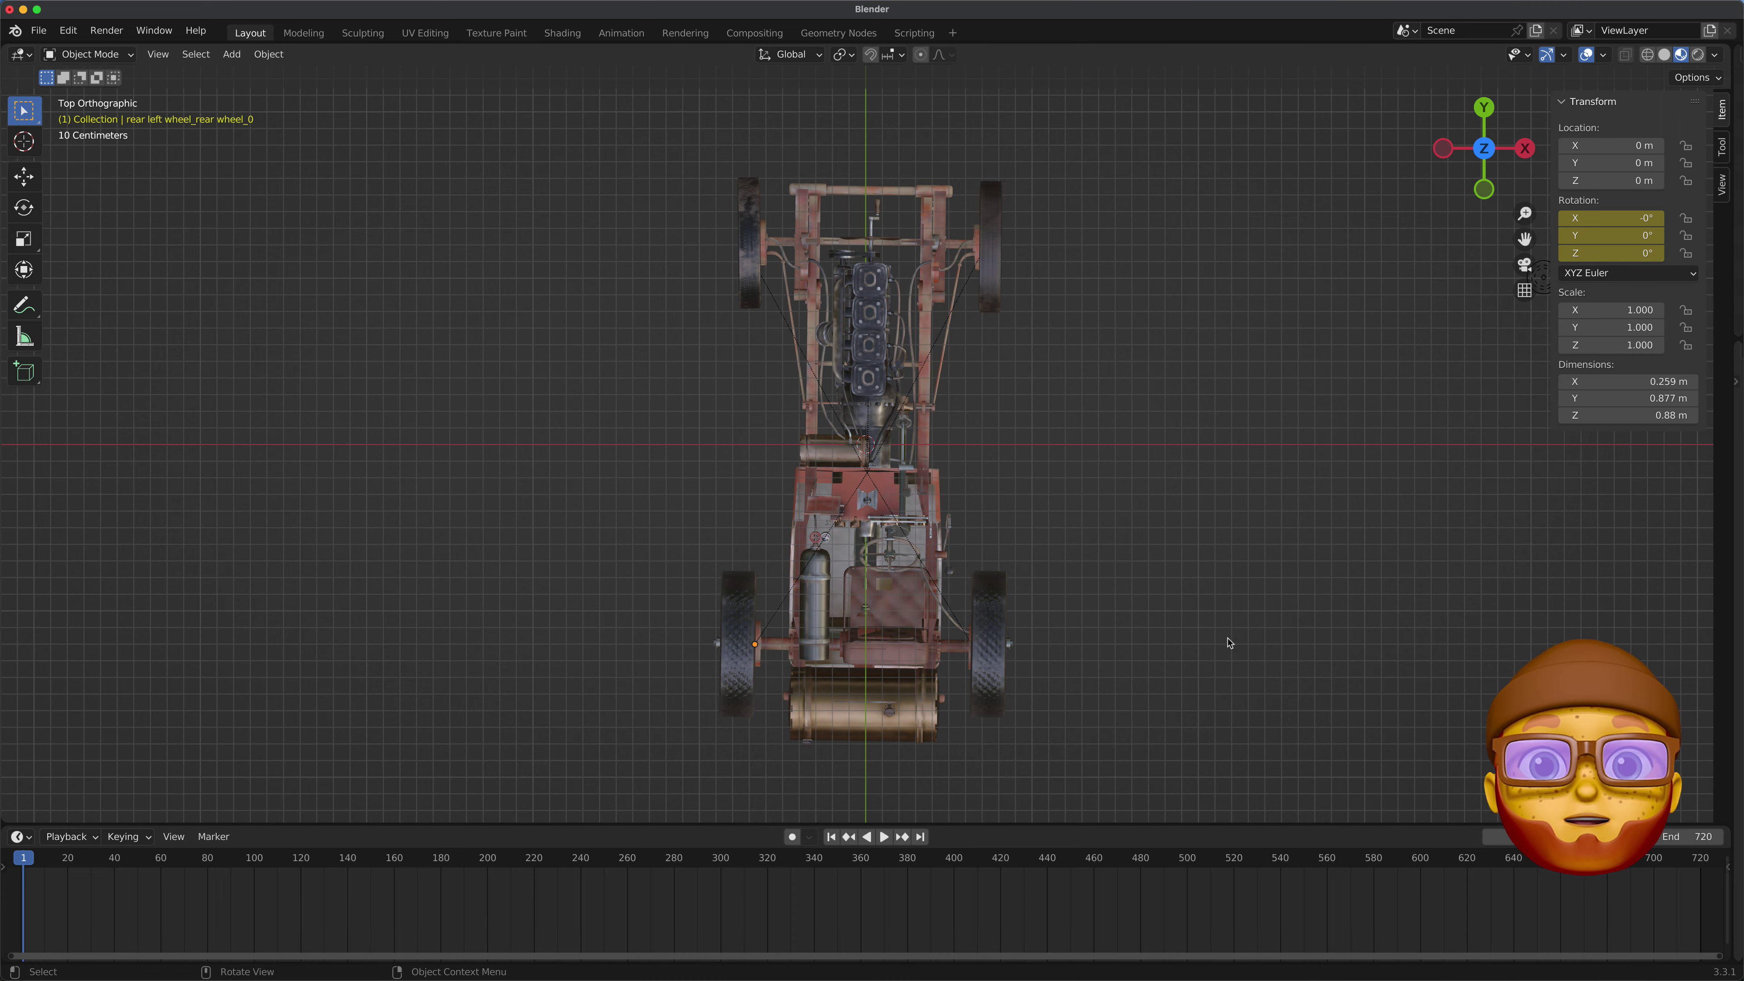
key("space")
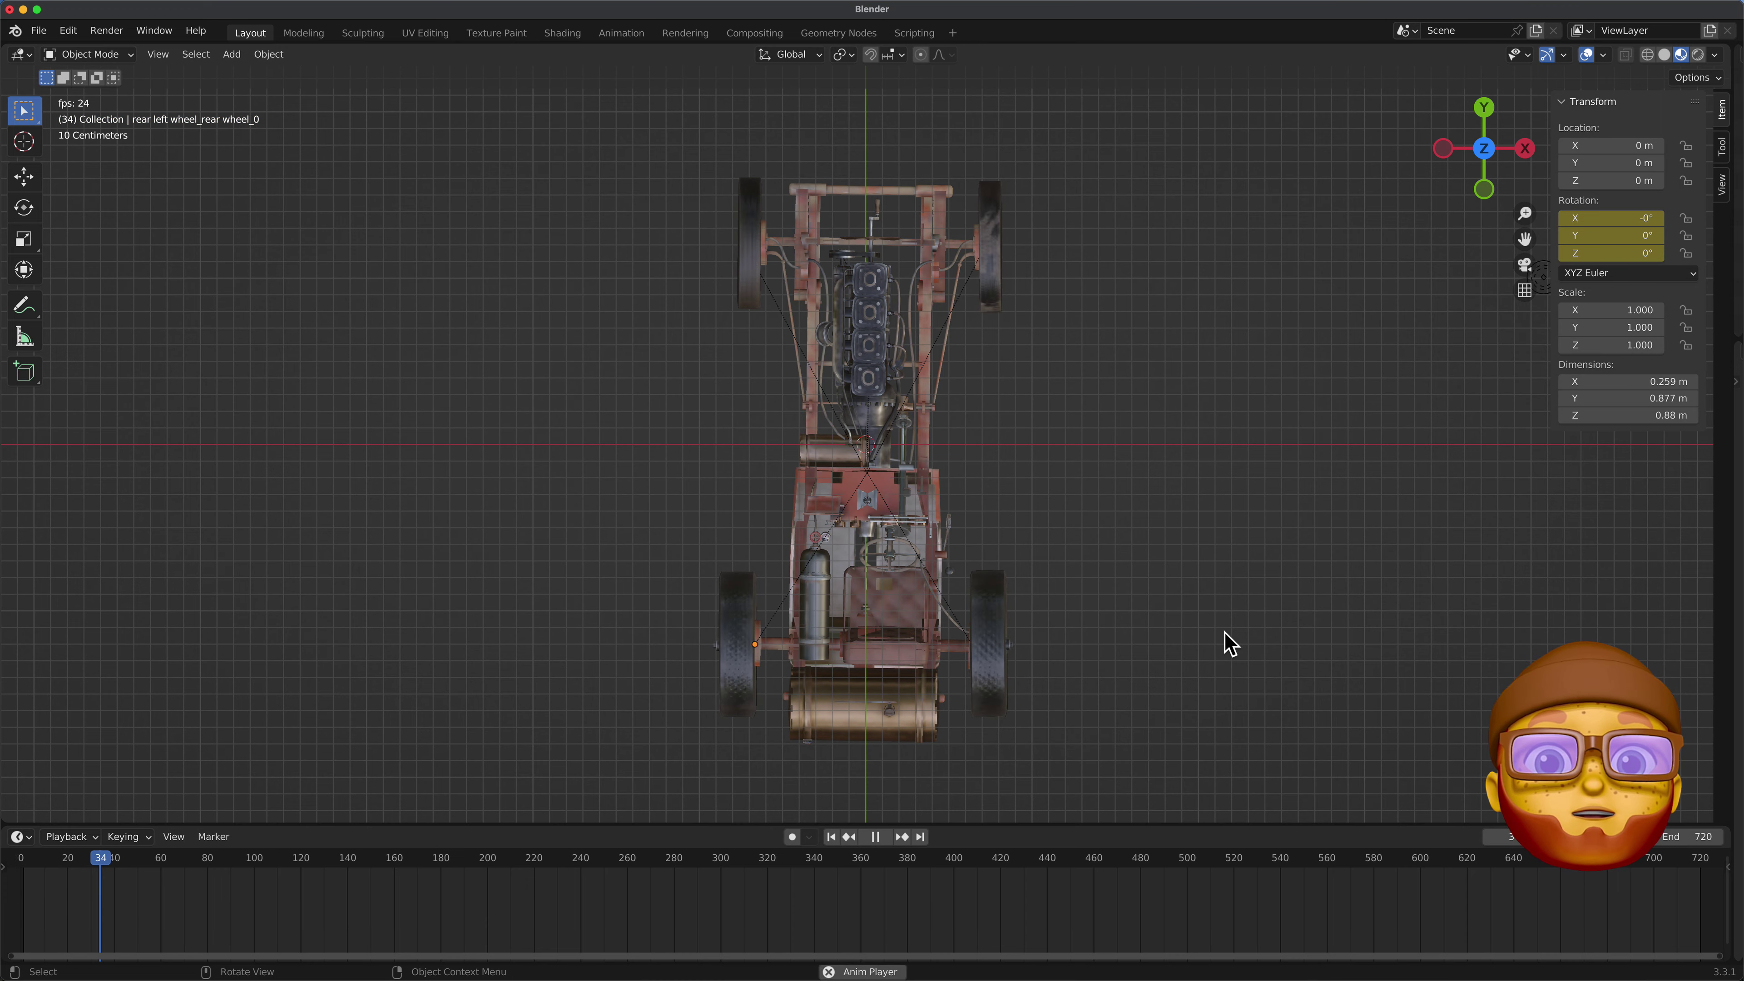
middle_click_drag(1219, 635, 1200, 595)
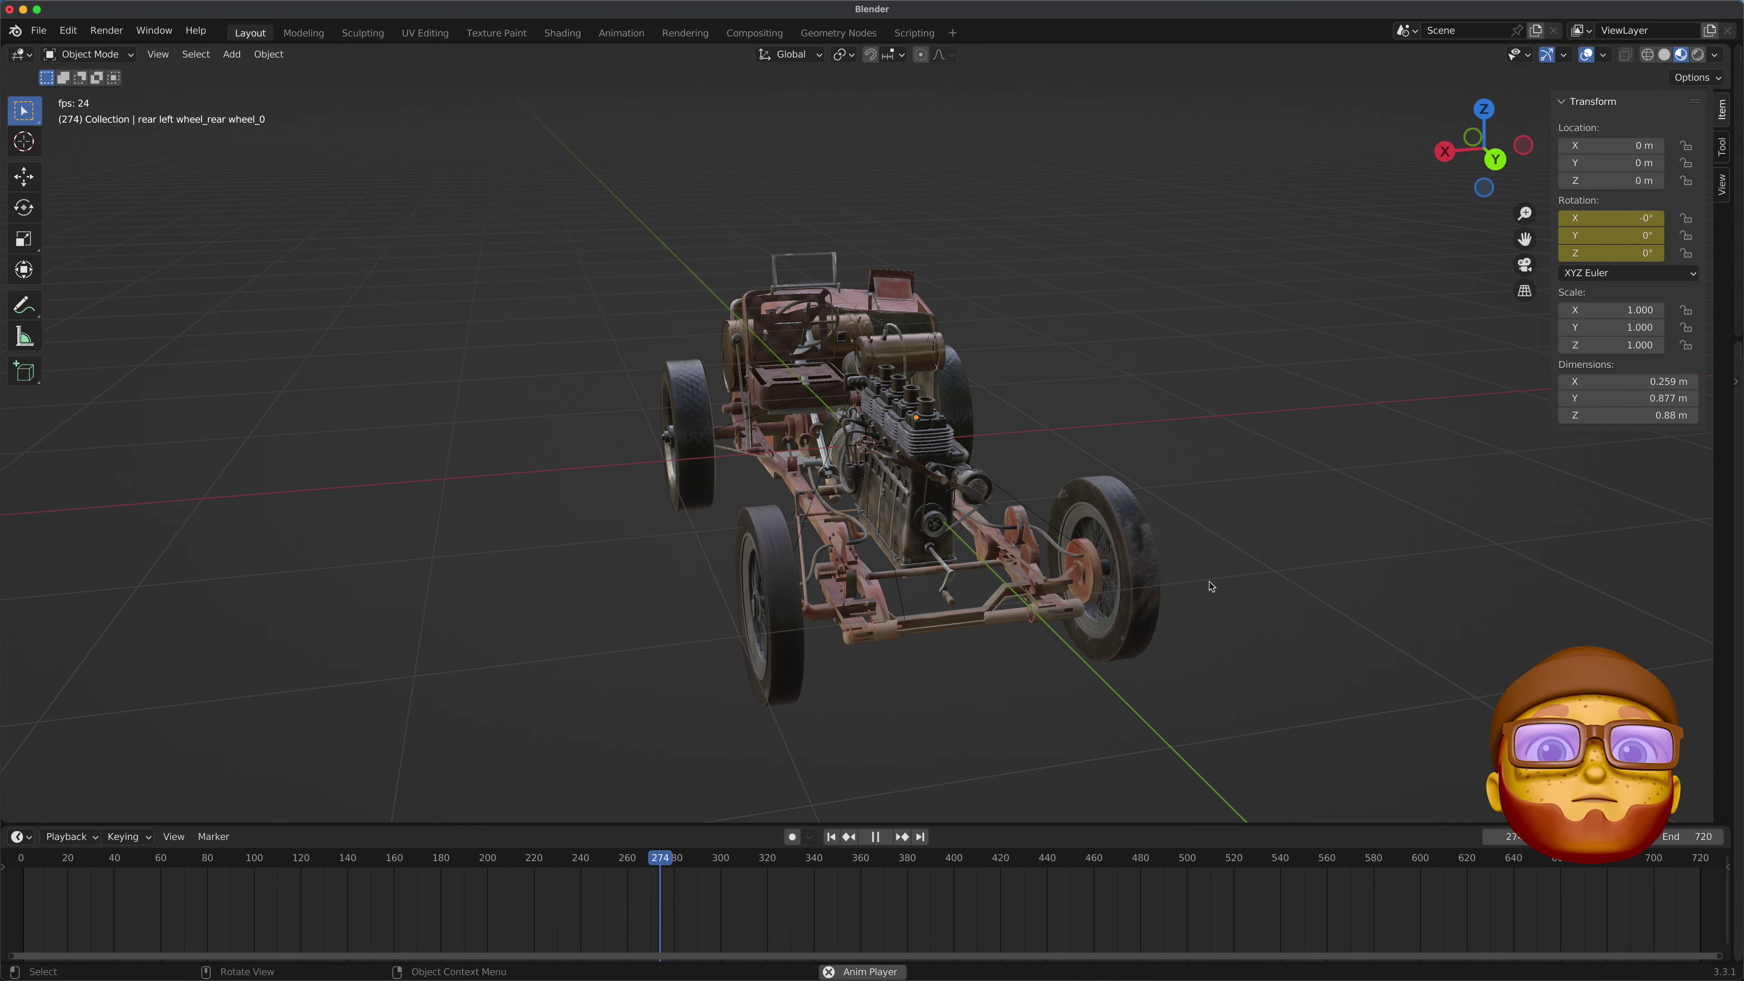
left_click(1495, 159)
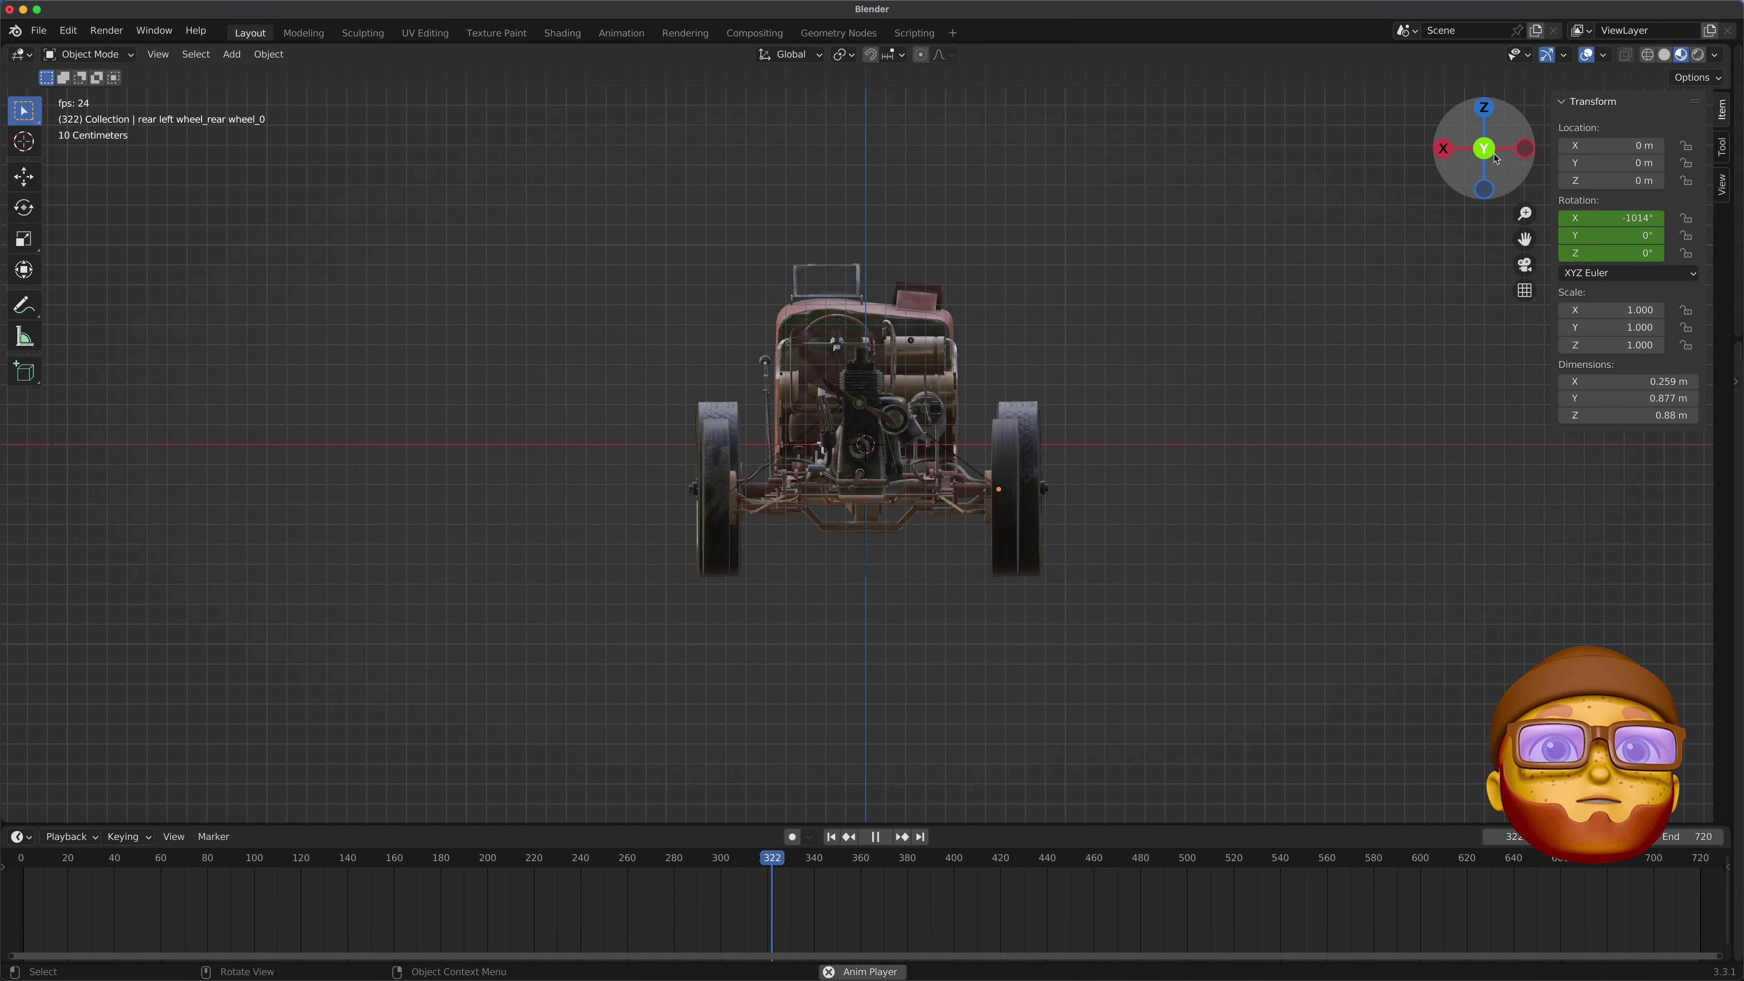
scroll(1285, 404, "up", 4)
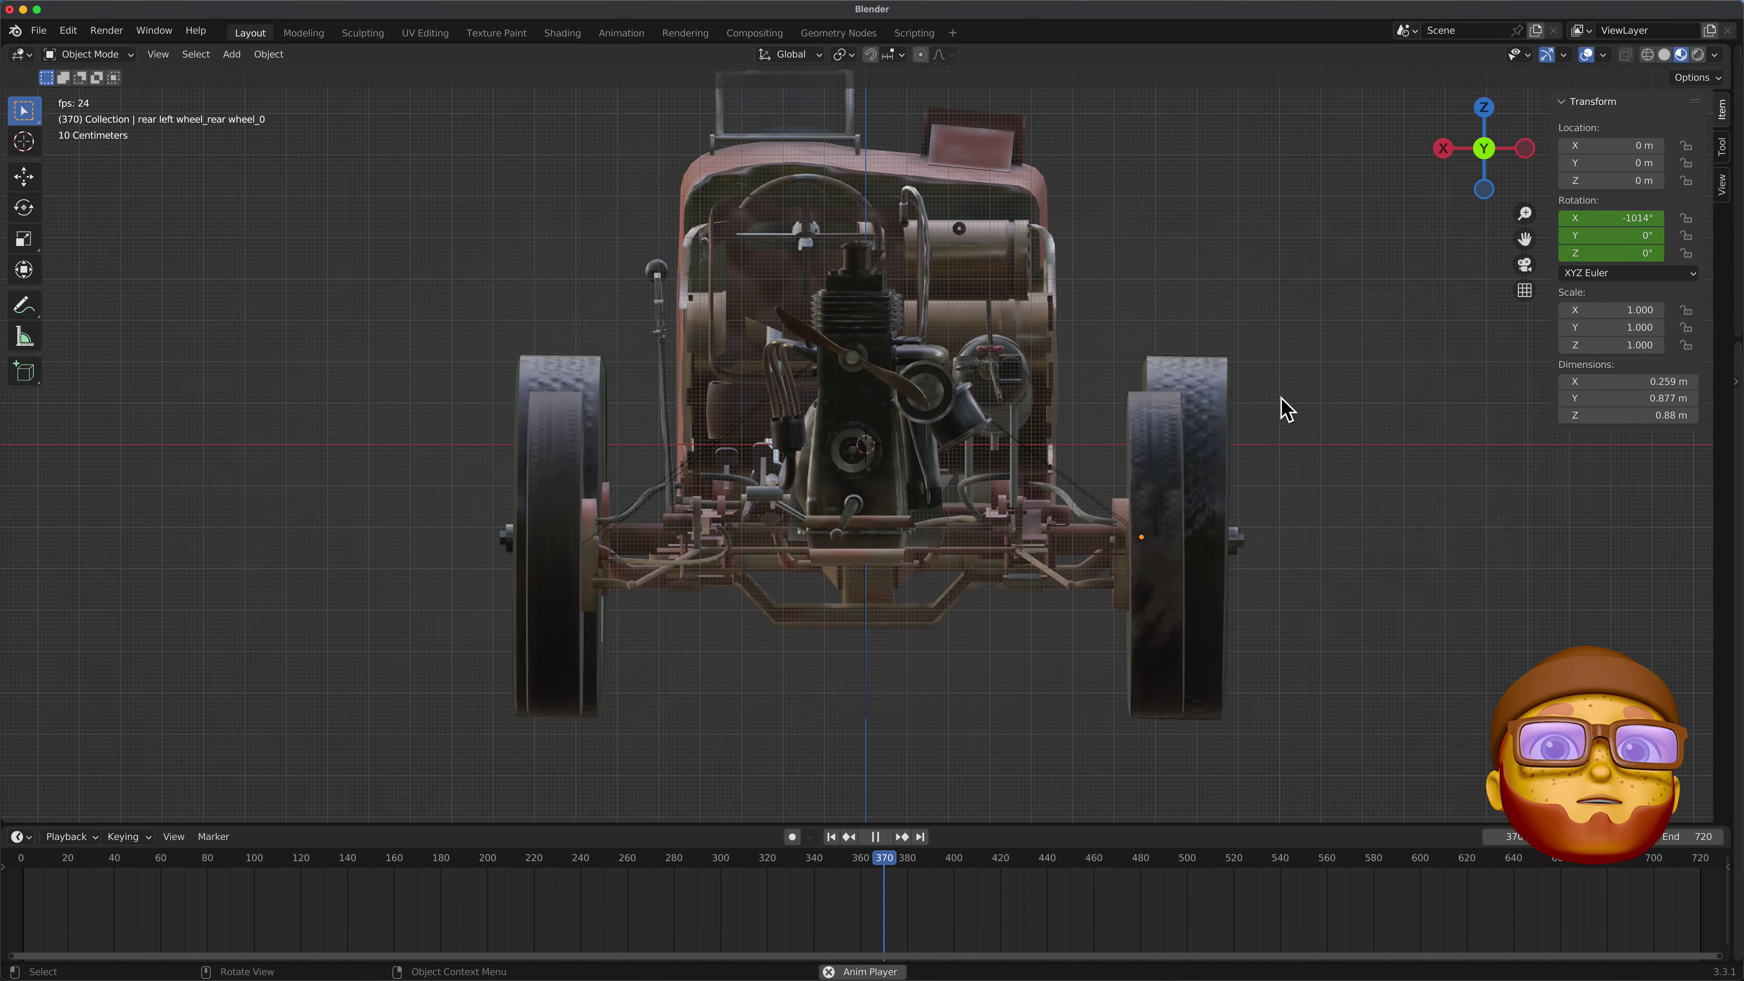
scroll(1285, 409, "up", 1)
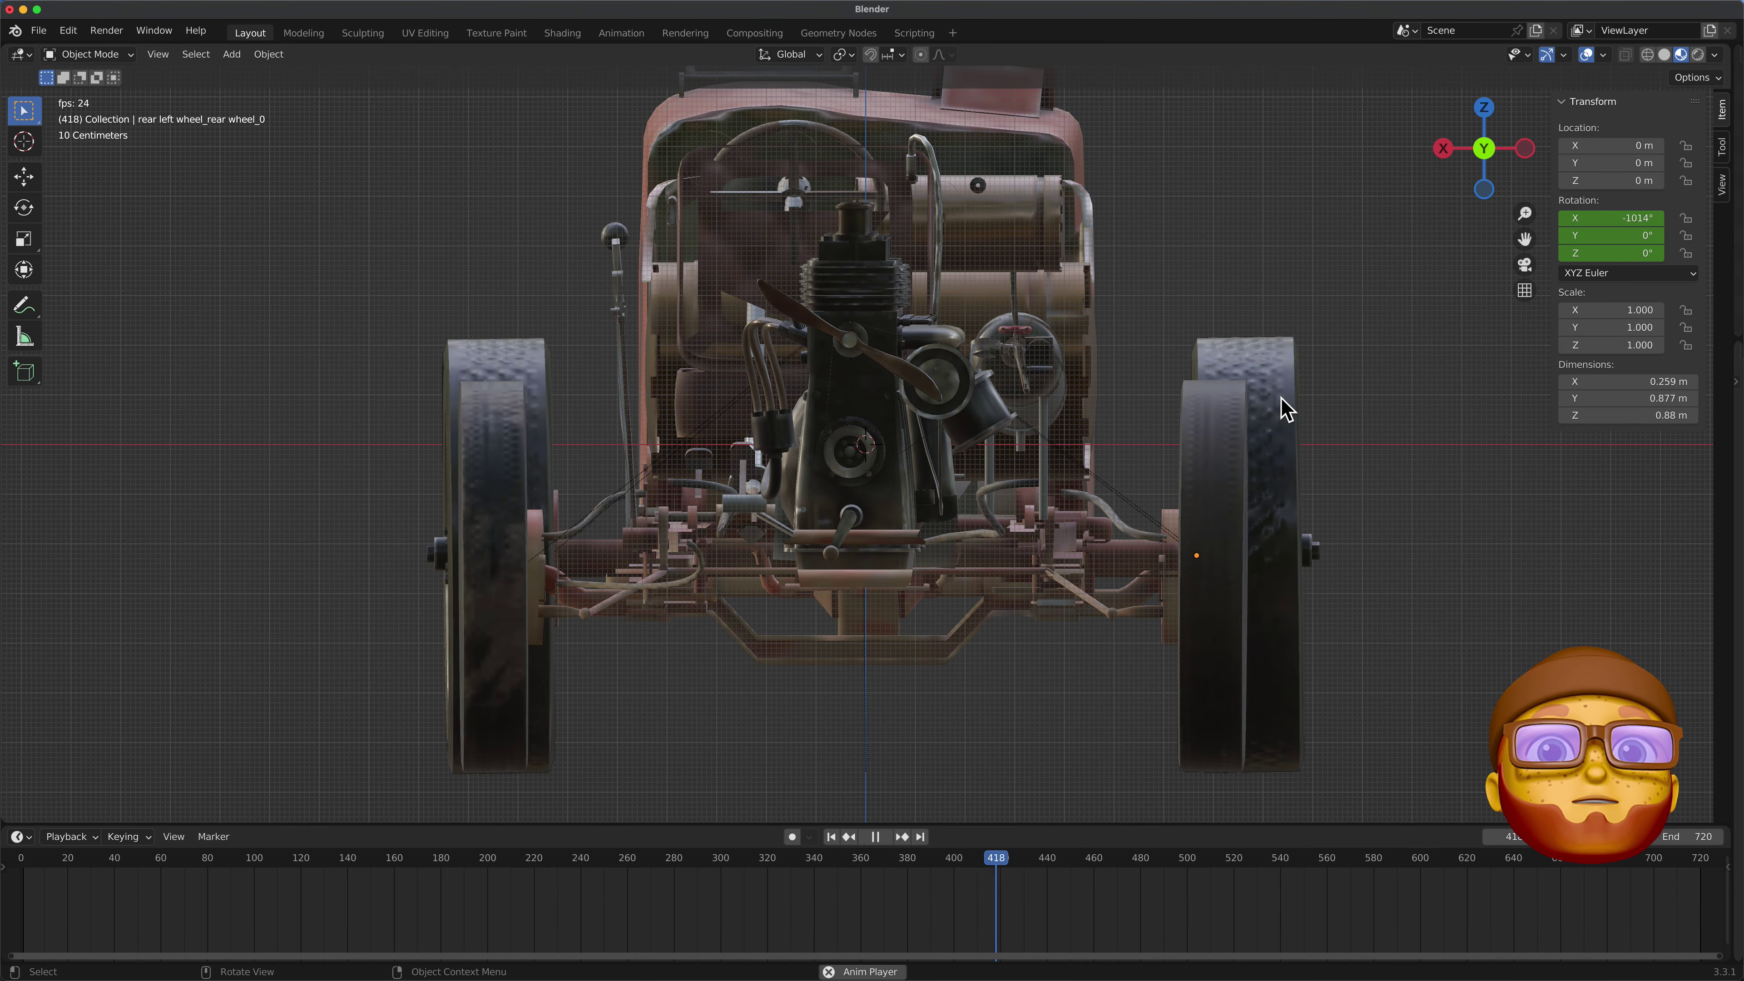
left_click(875, 837)
At frame 1, change the propeller's rotation mode from Quaternion to XYZ Euler
left_click(831, 836)
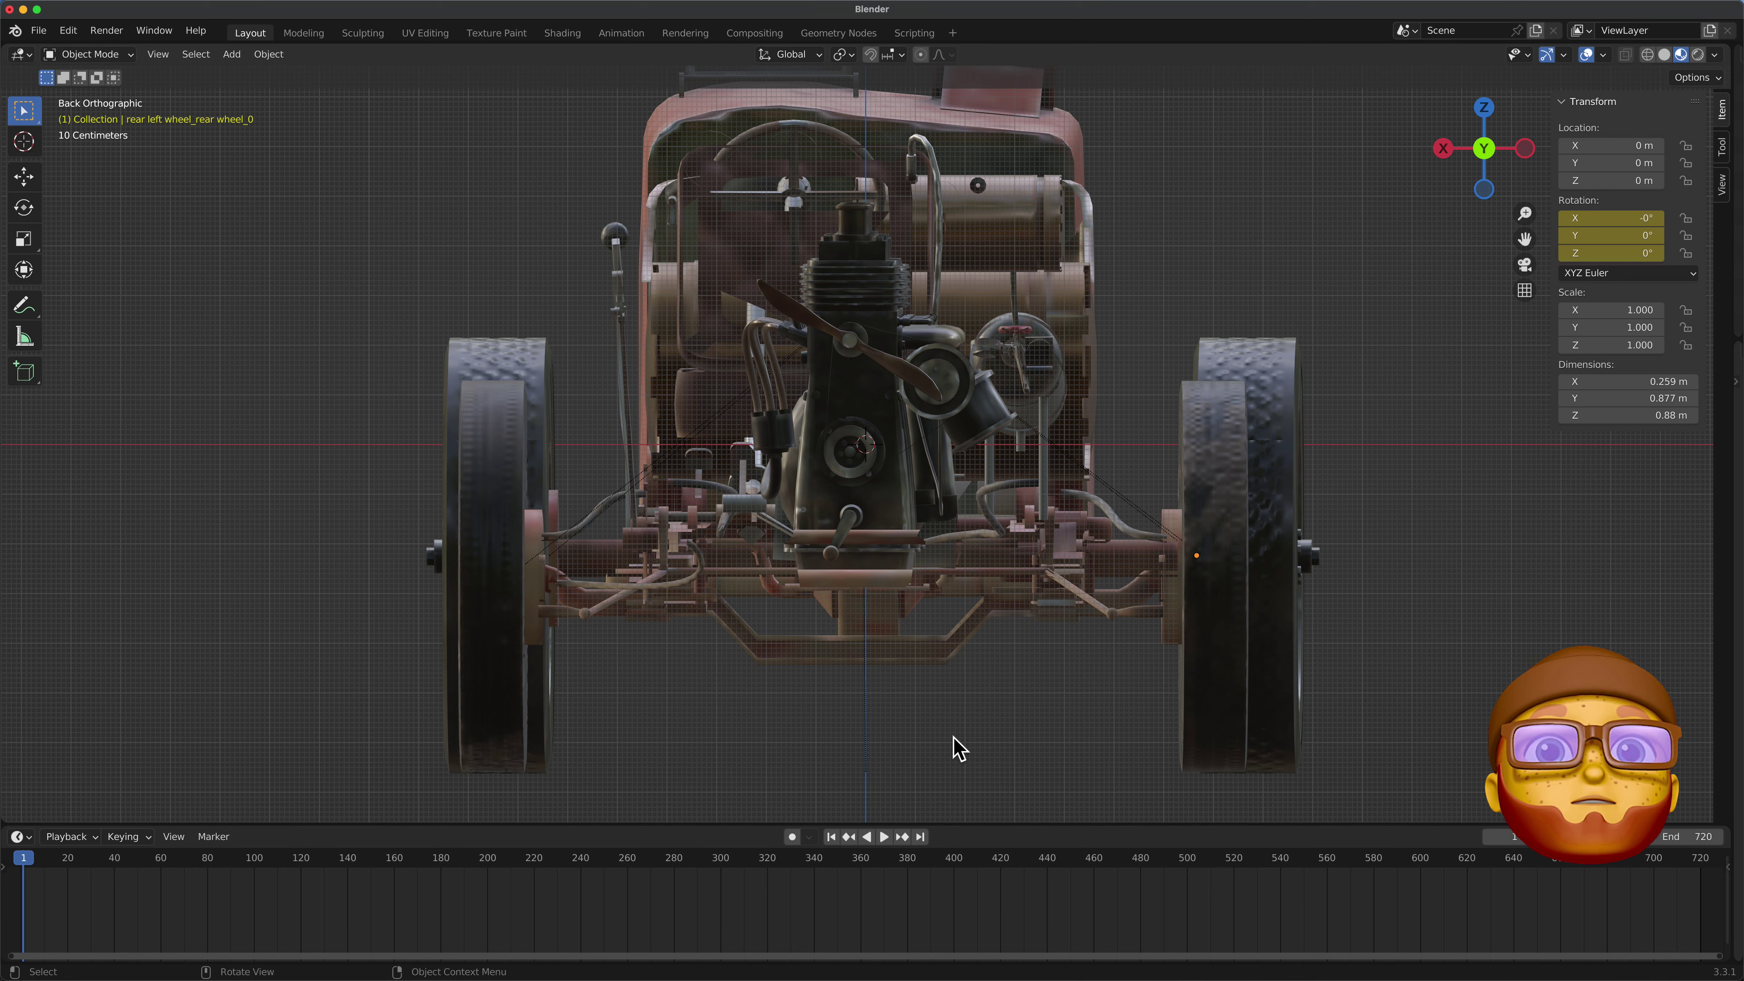
left_click(900, 375)
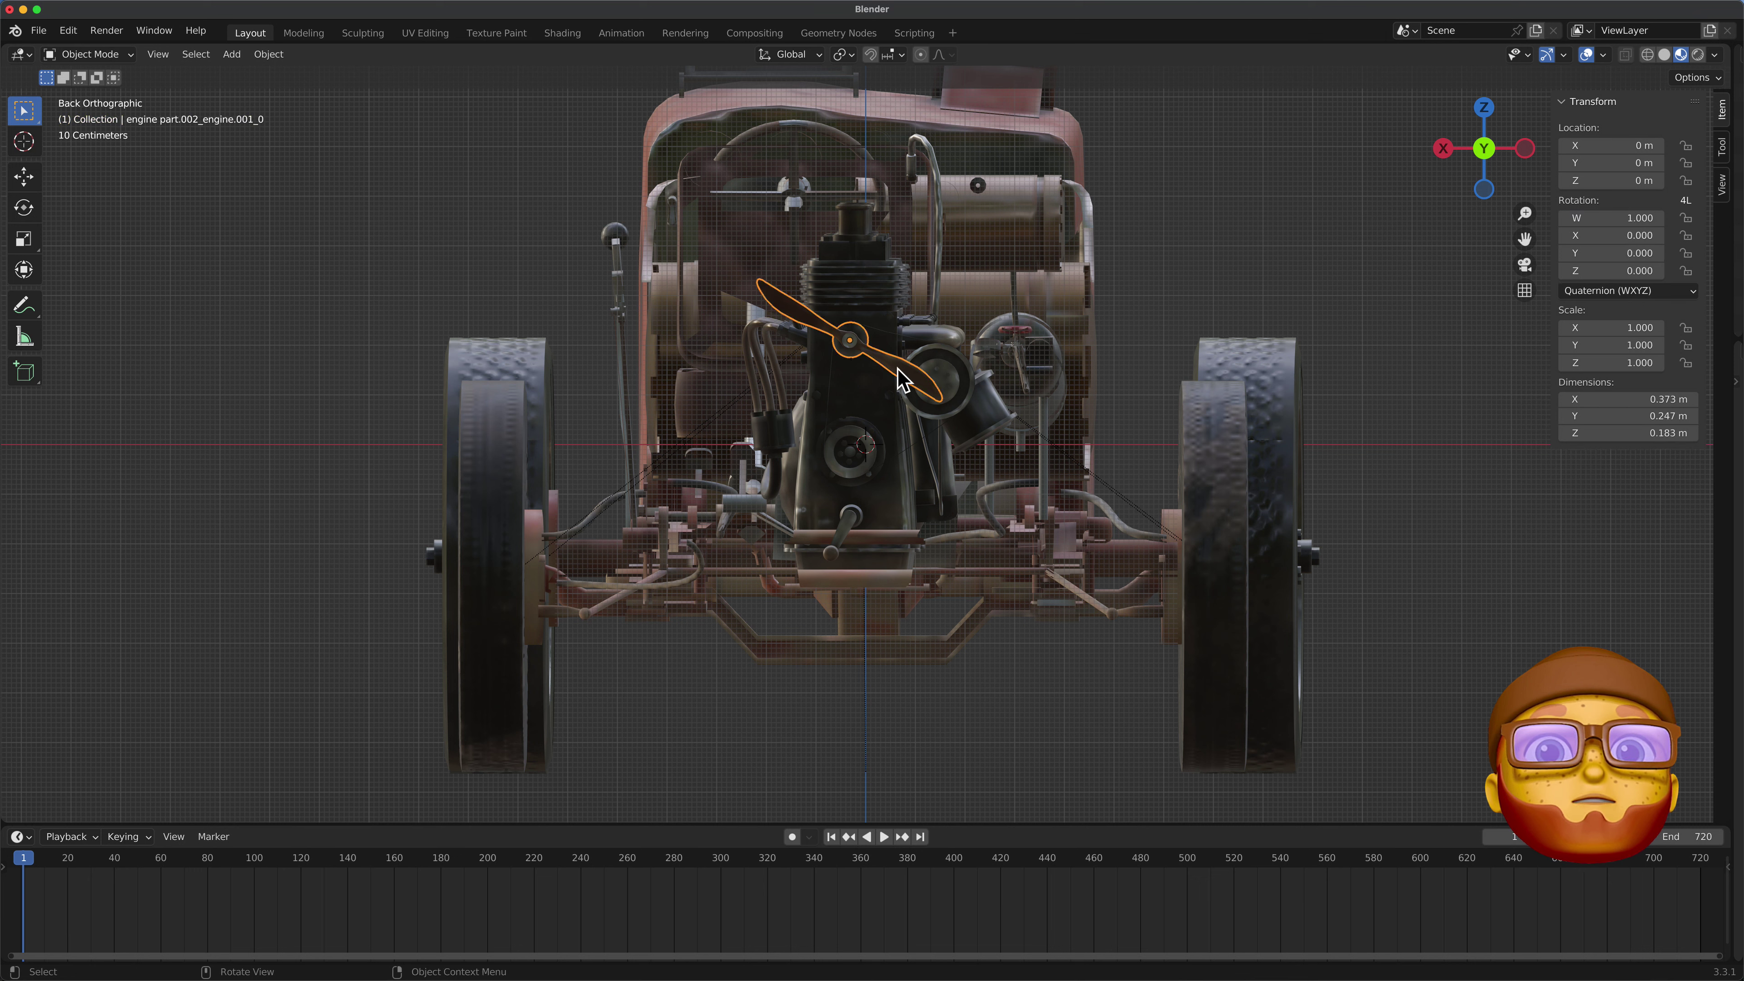
left_click(1696, 291)
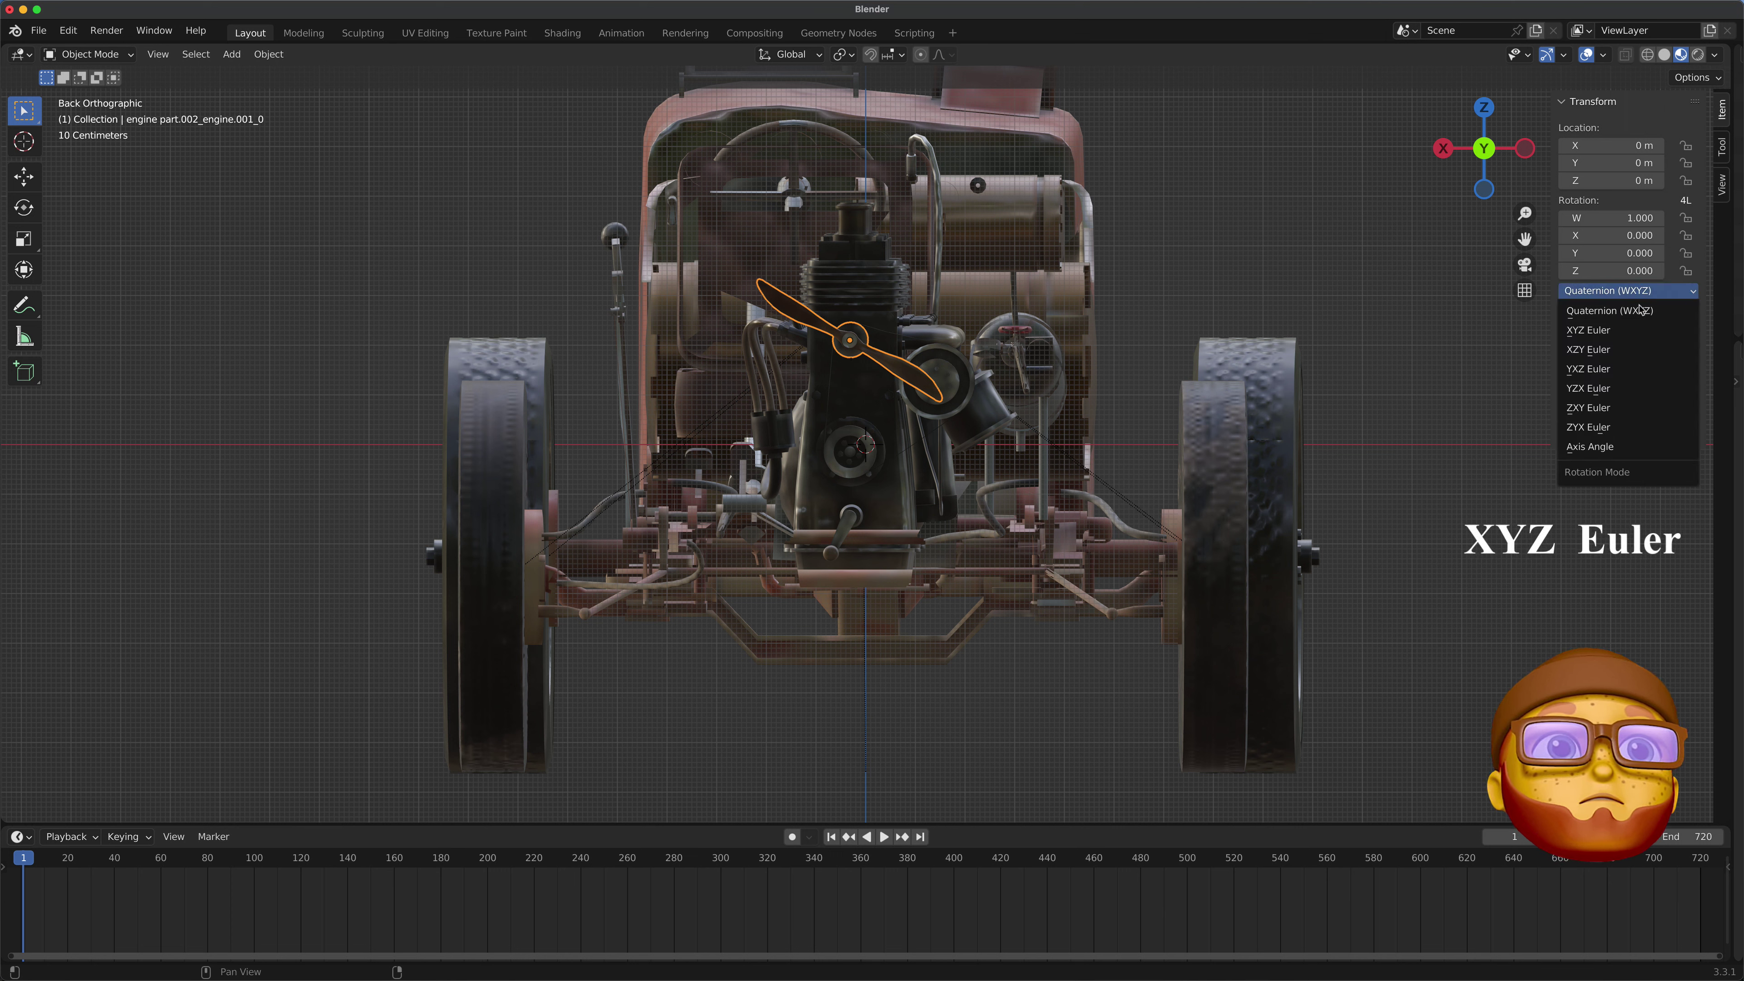
left_click(1621, 331)
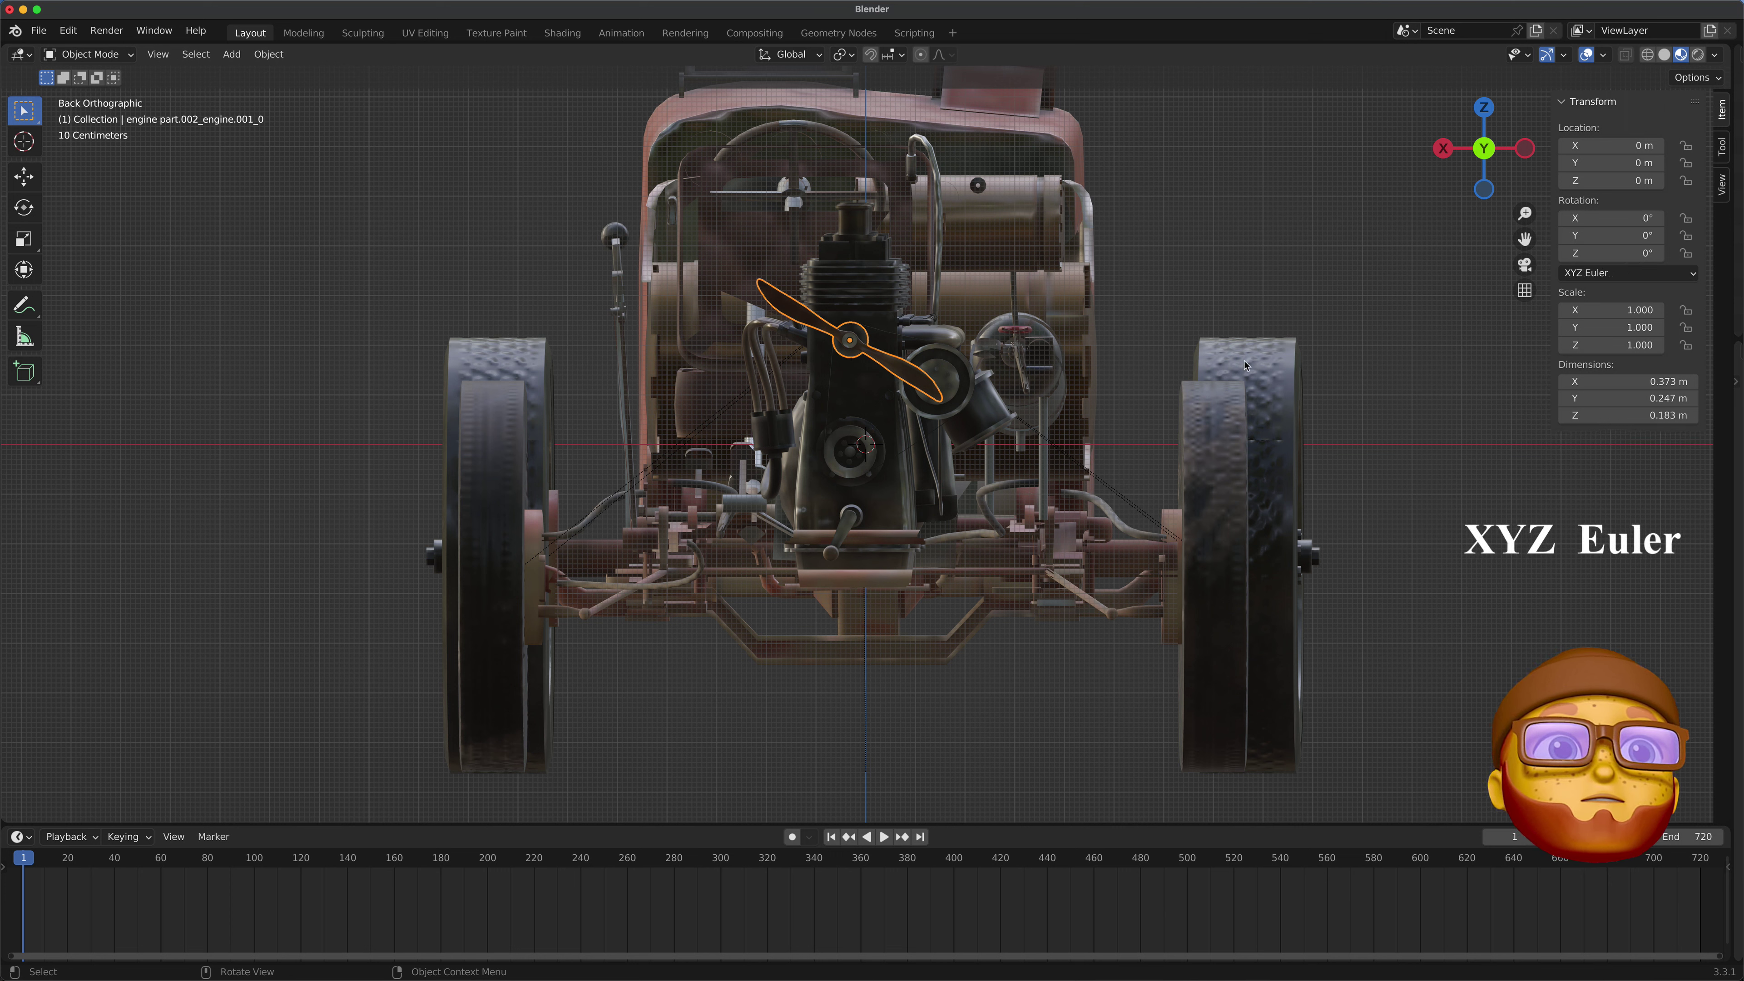
Set both round engine parts beside and below the propeller to XYZ Euler rotation
left_click(954, 381)
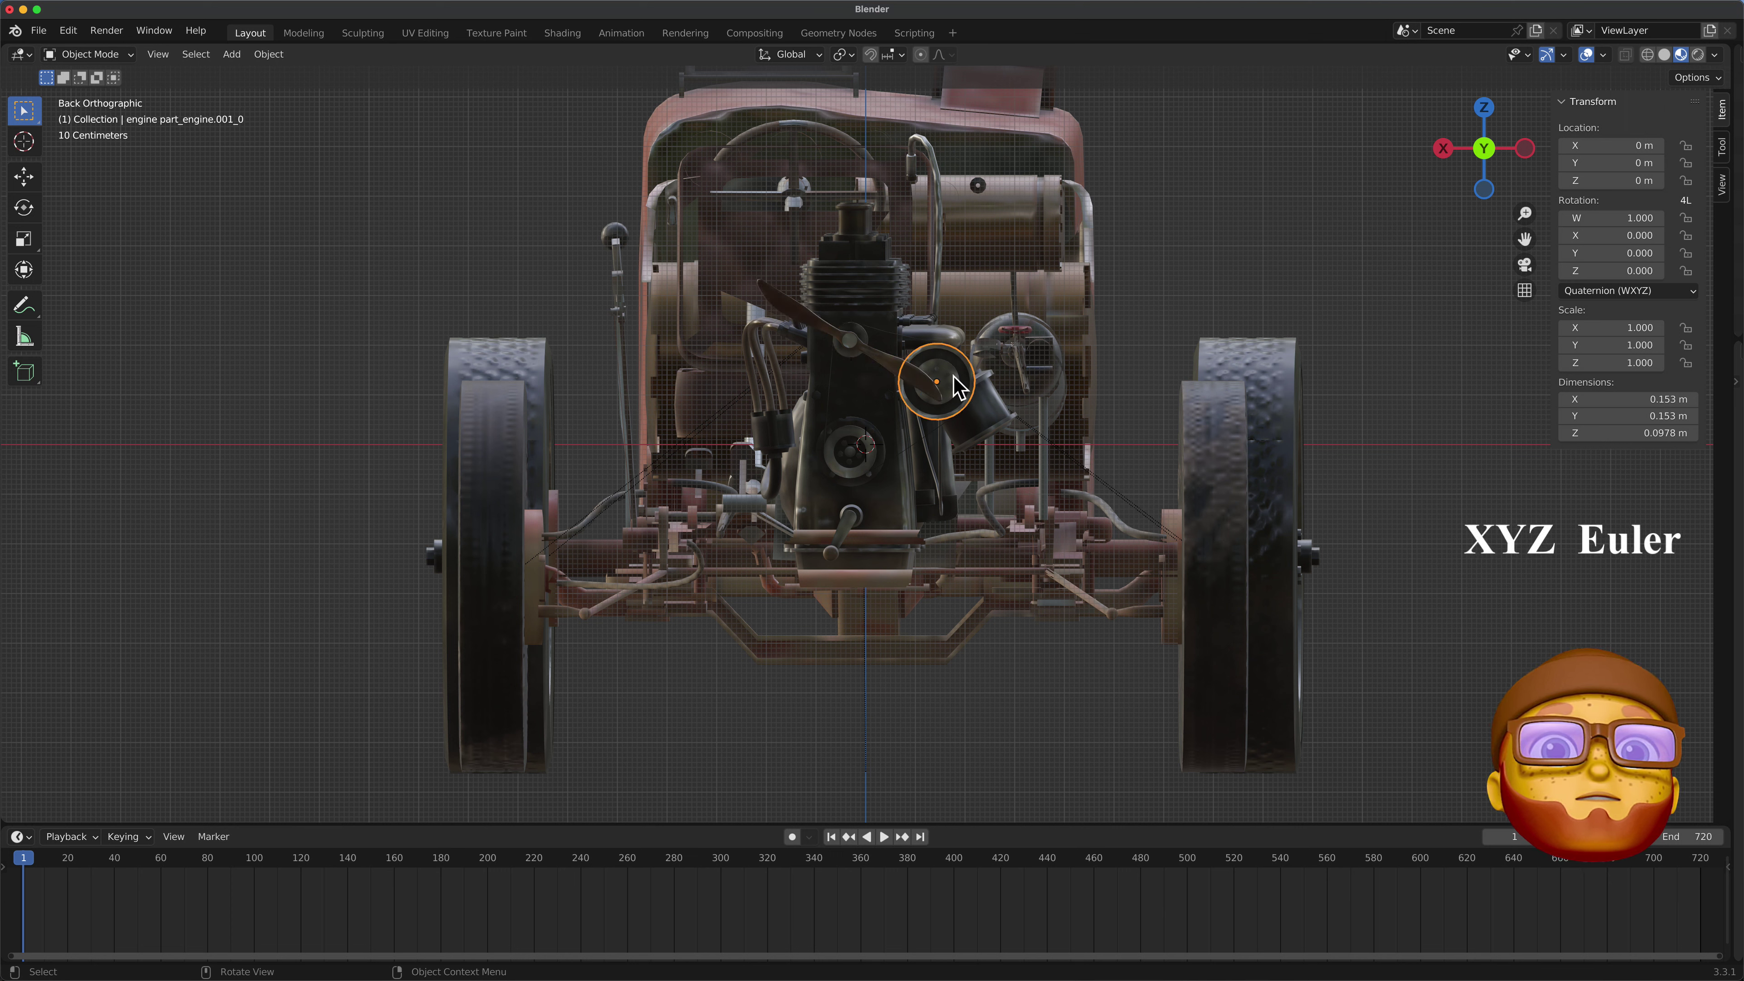
left_click(1696, 291)
left_click(1621, 331)
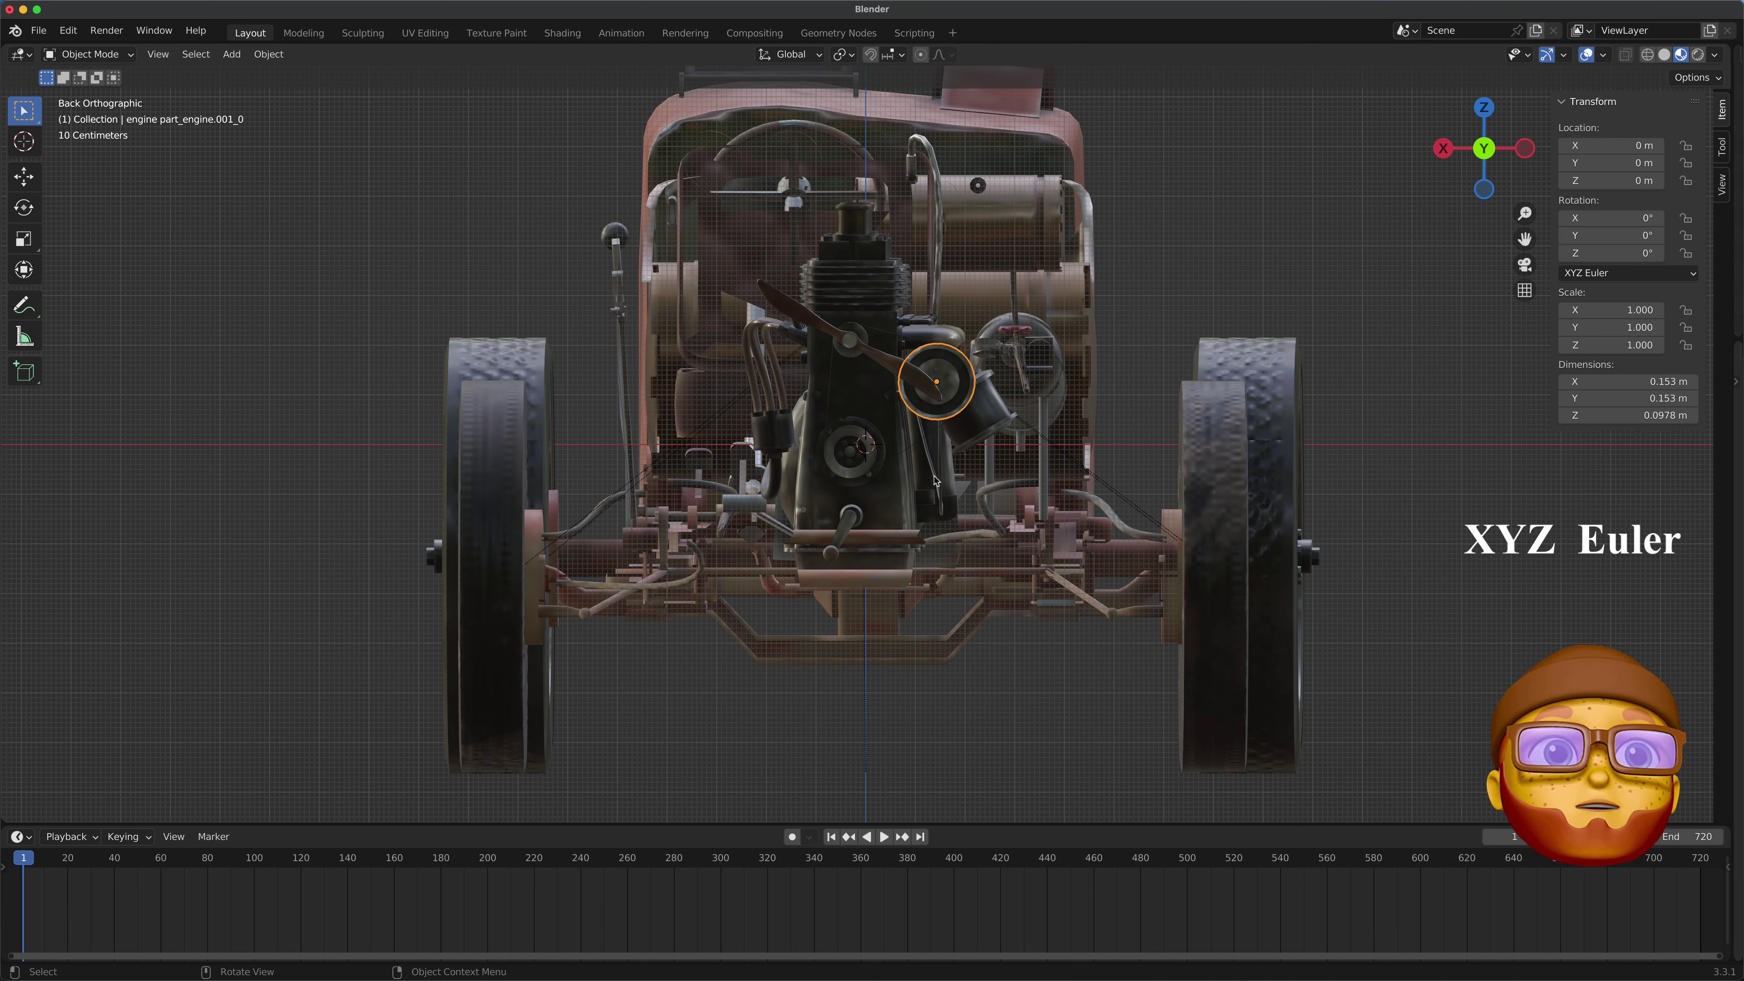
left_click(844, 461)
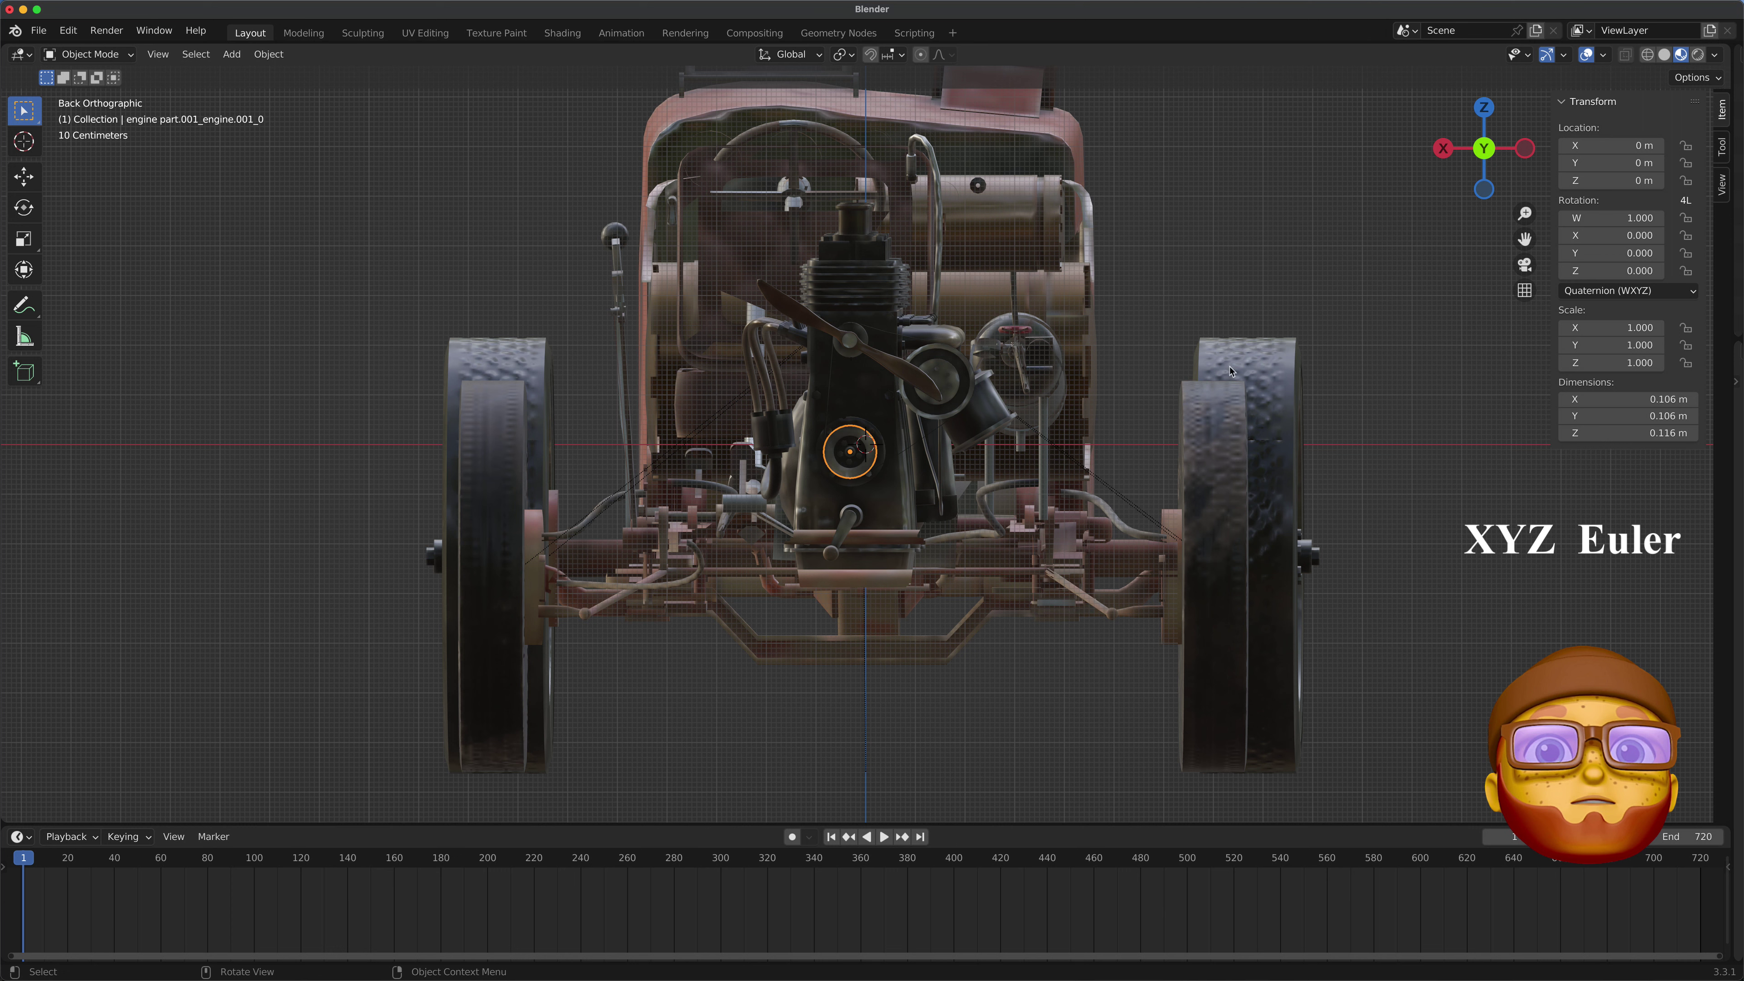
left_click(1690, 291)
left_click(1598, 332)
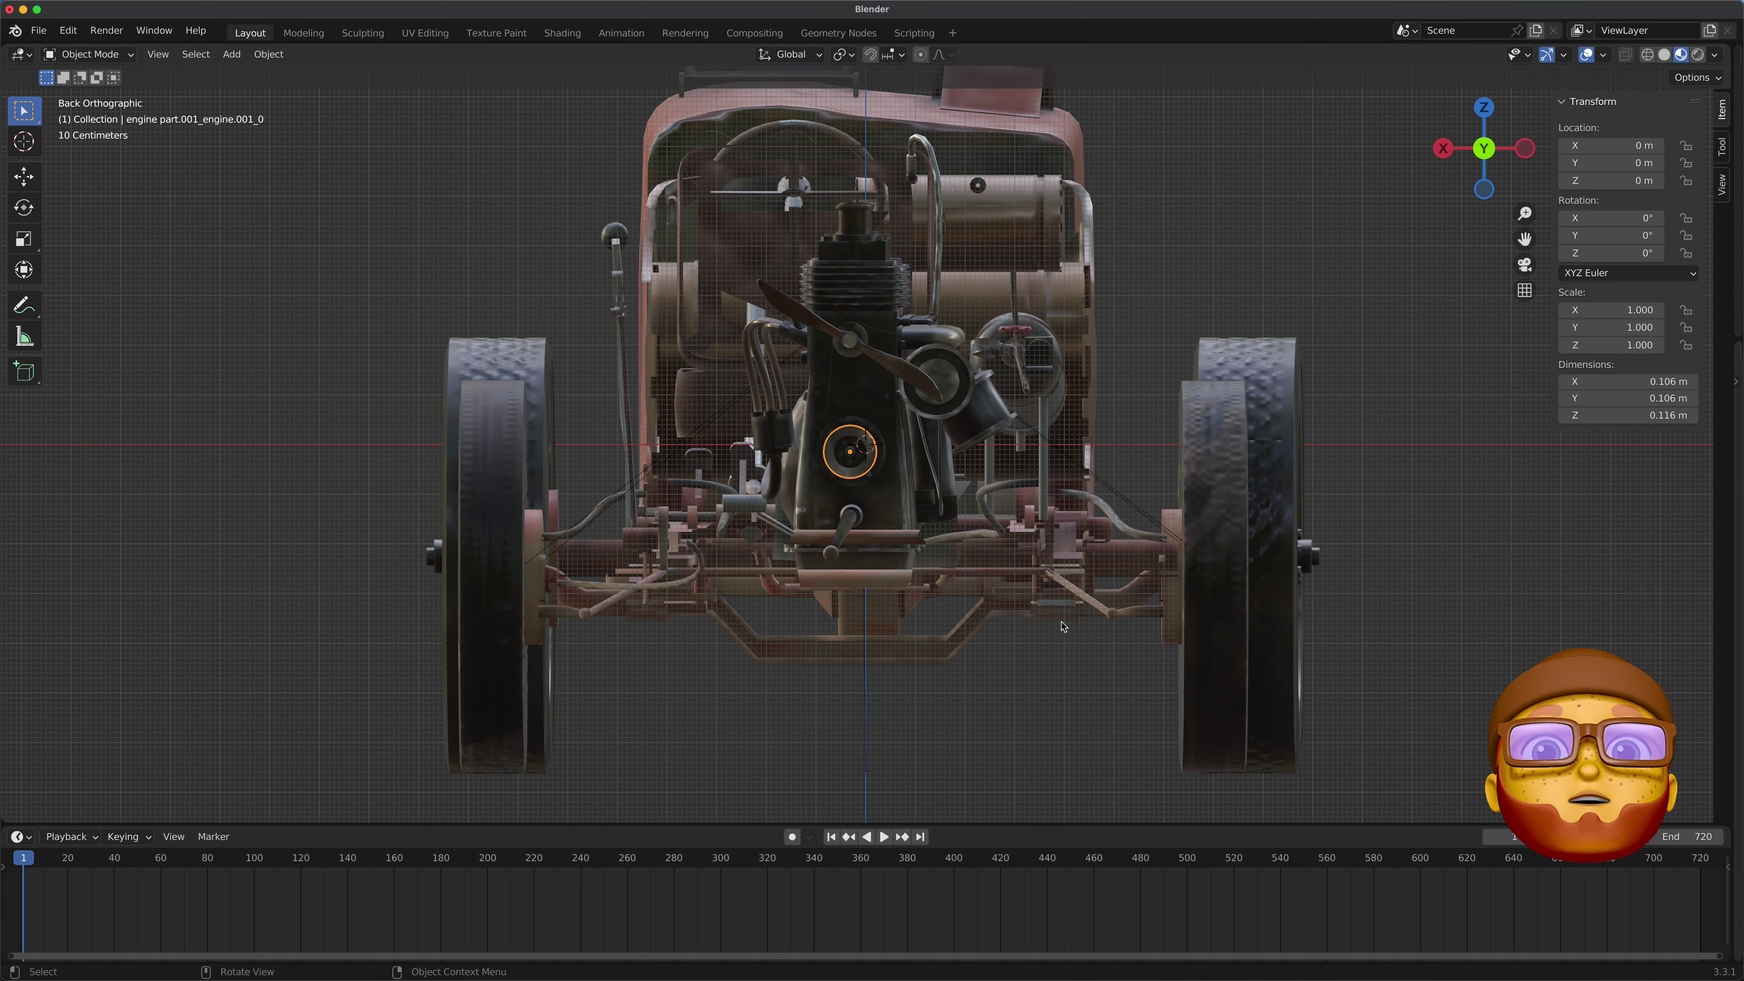
Rotate the round engine part 0° on Y and keyframe its rotation at frame 1
key("r")
key("y")
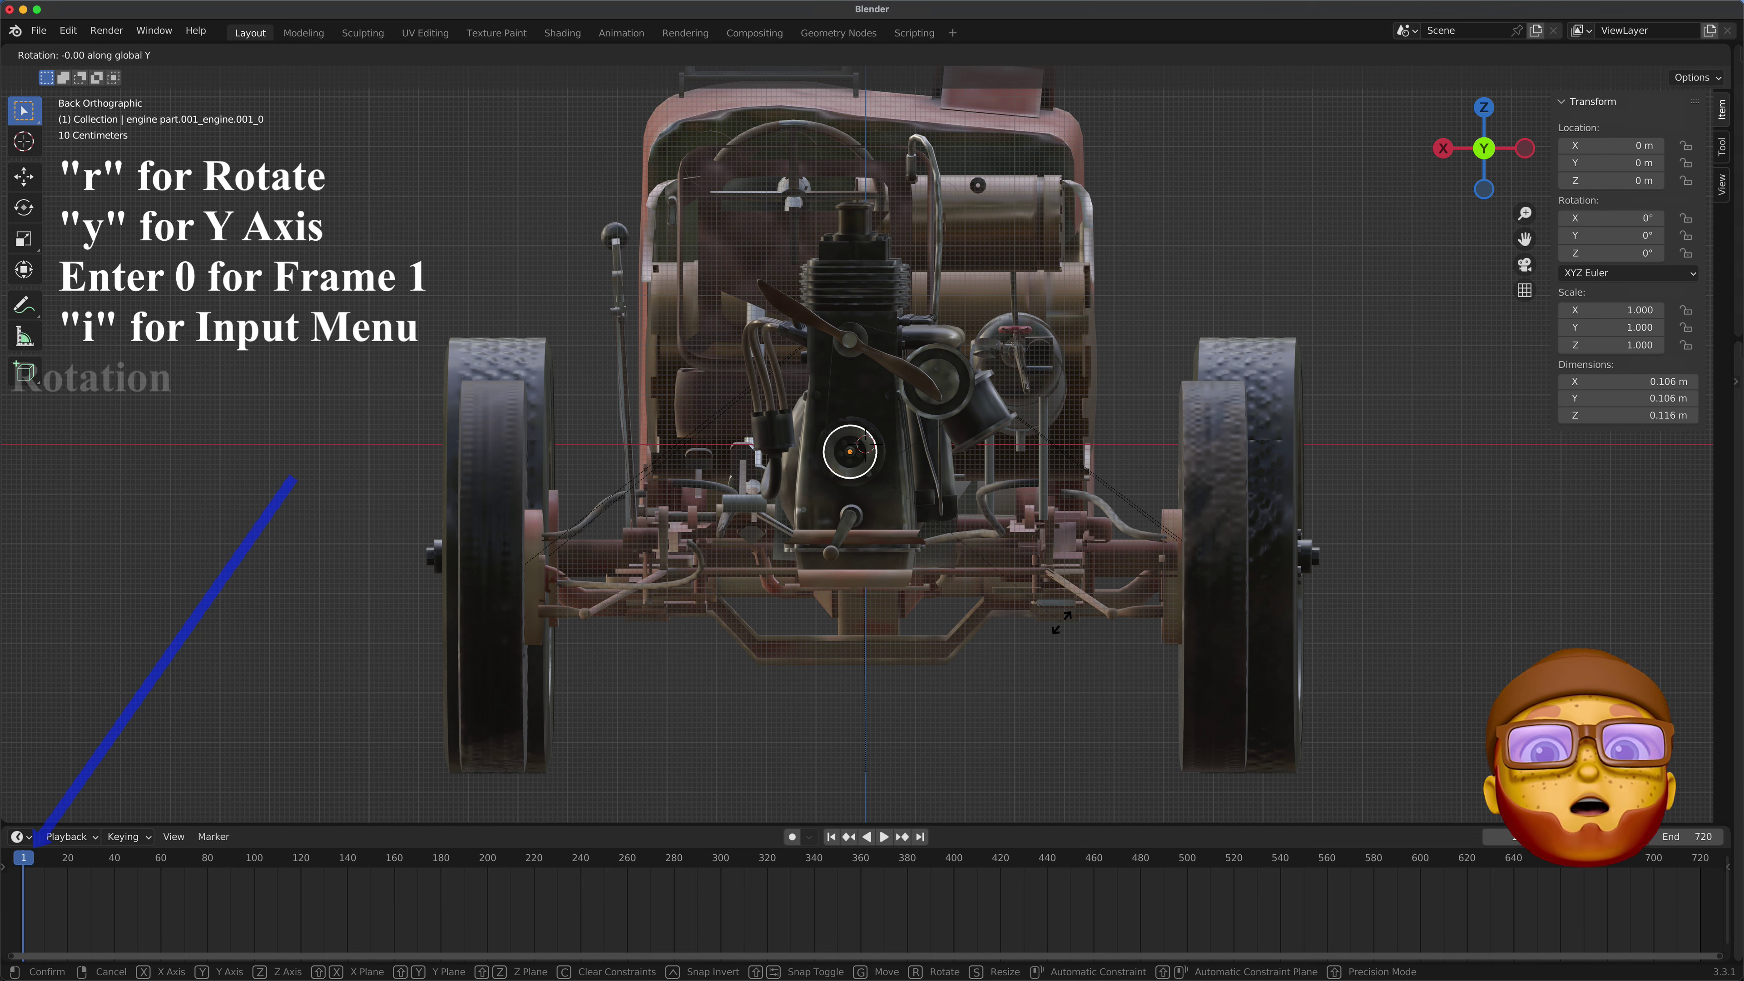
type("0")
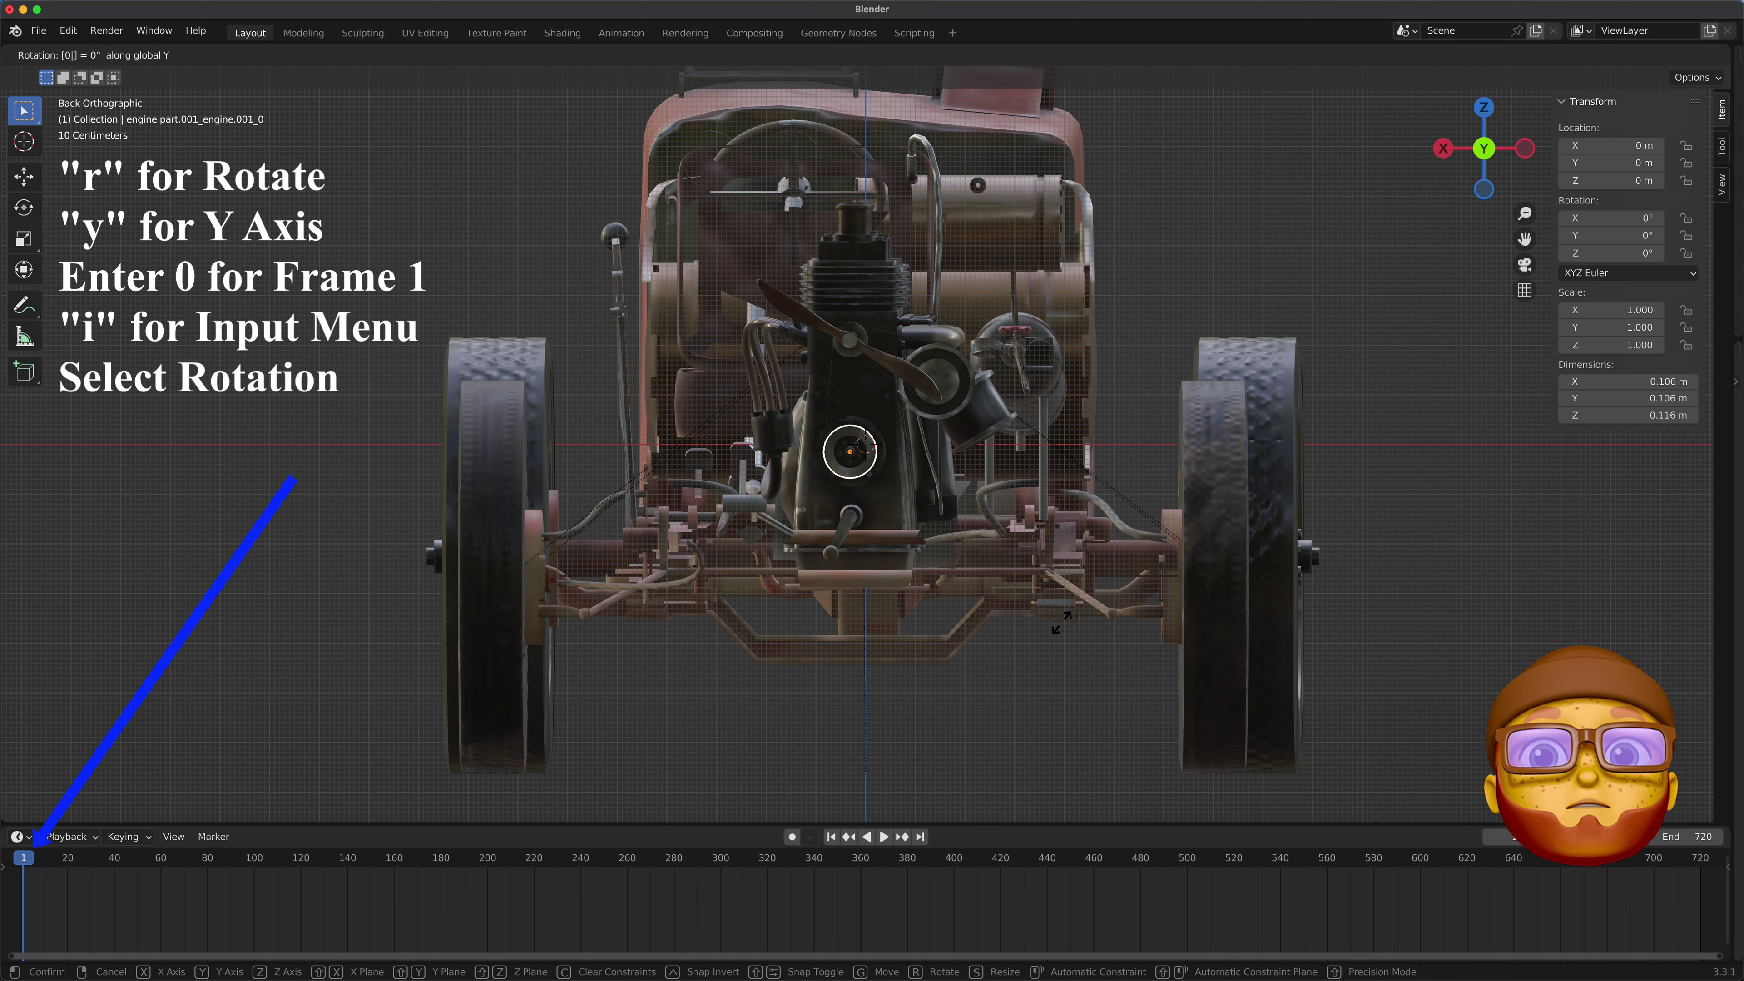
key("Return")
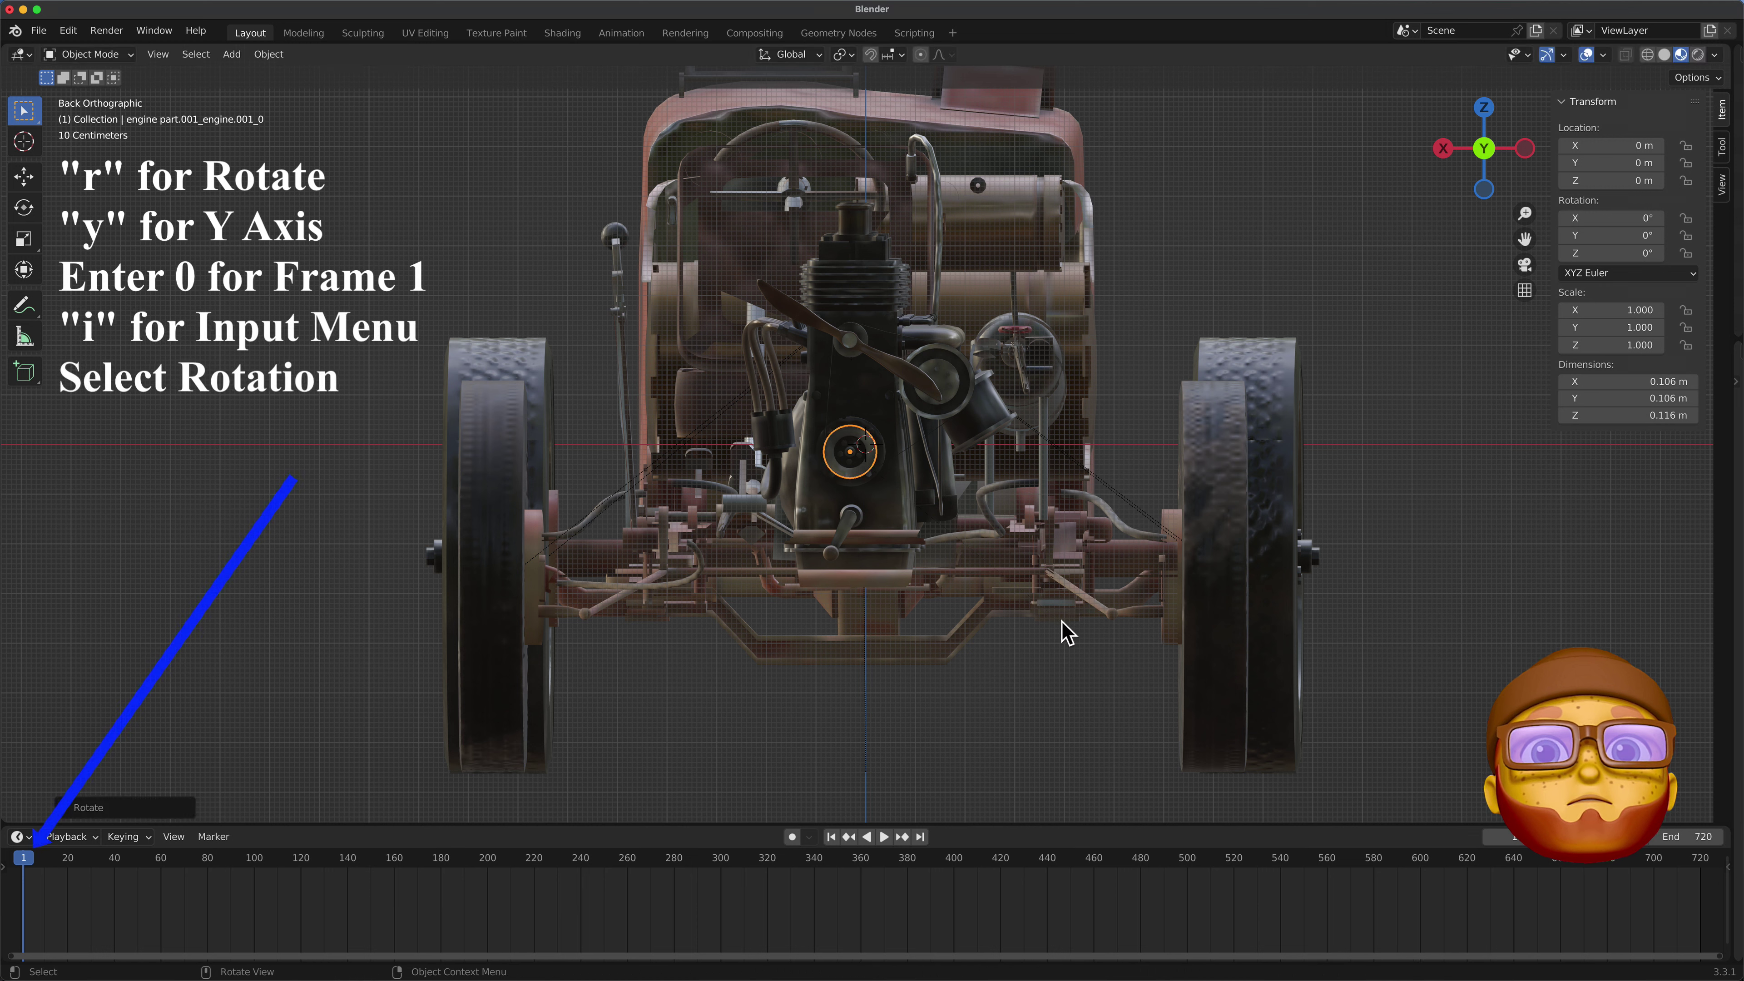
key("i")
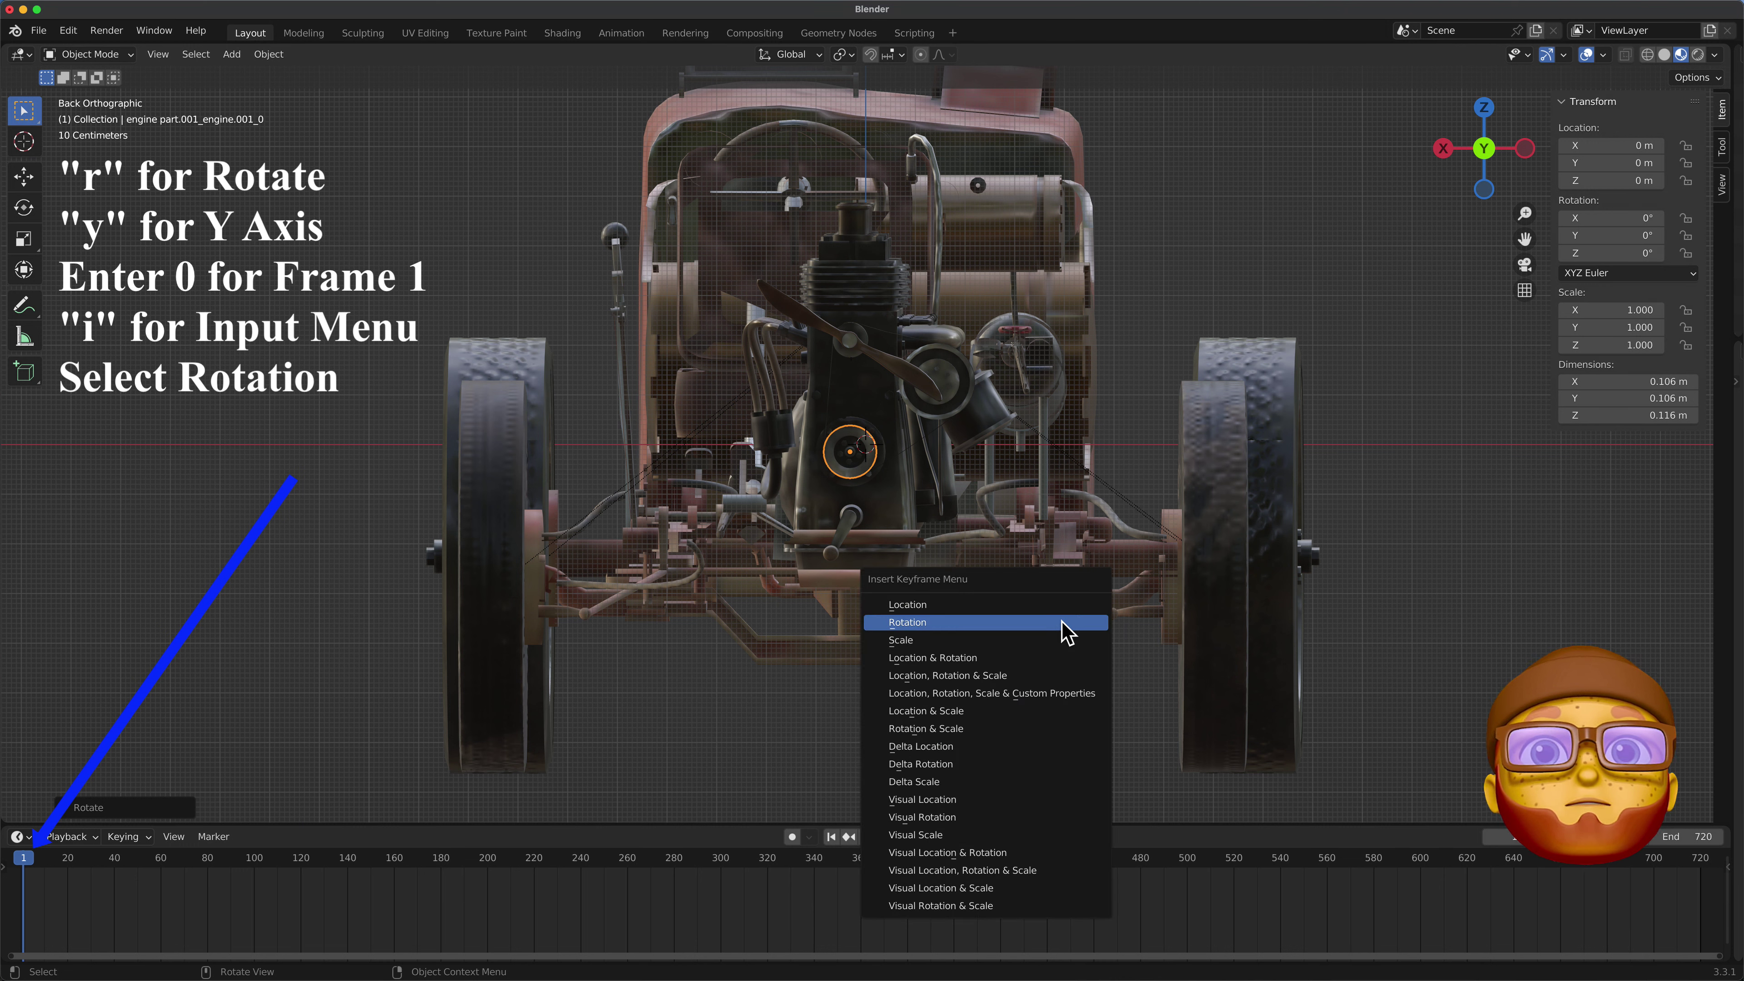
left_click(1067, 631)
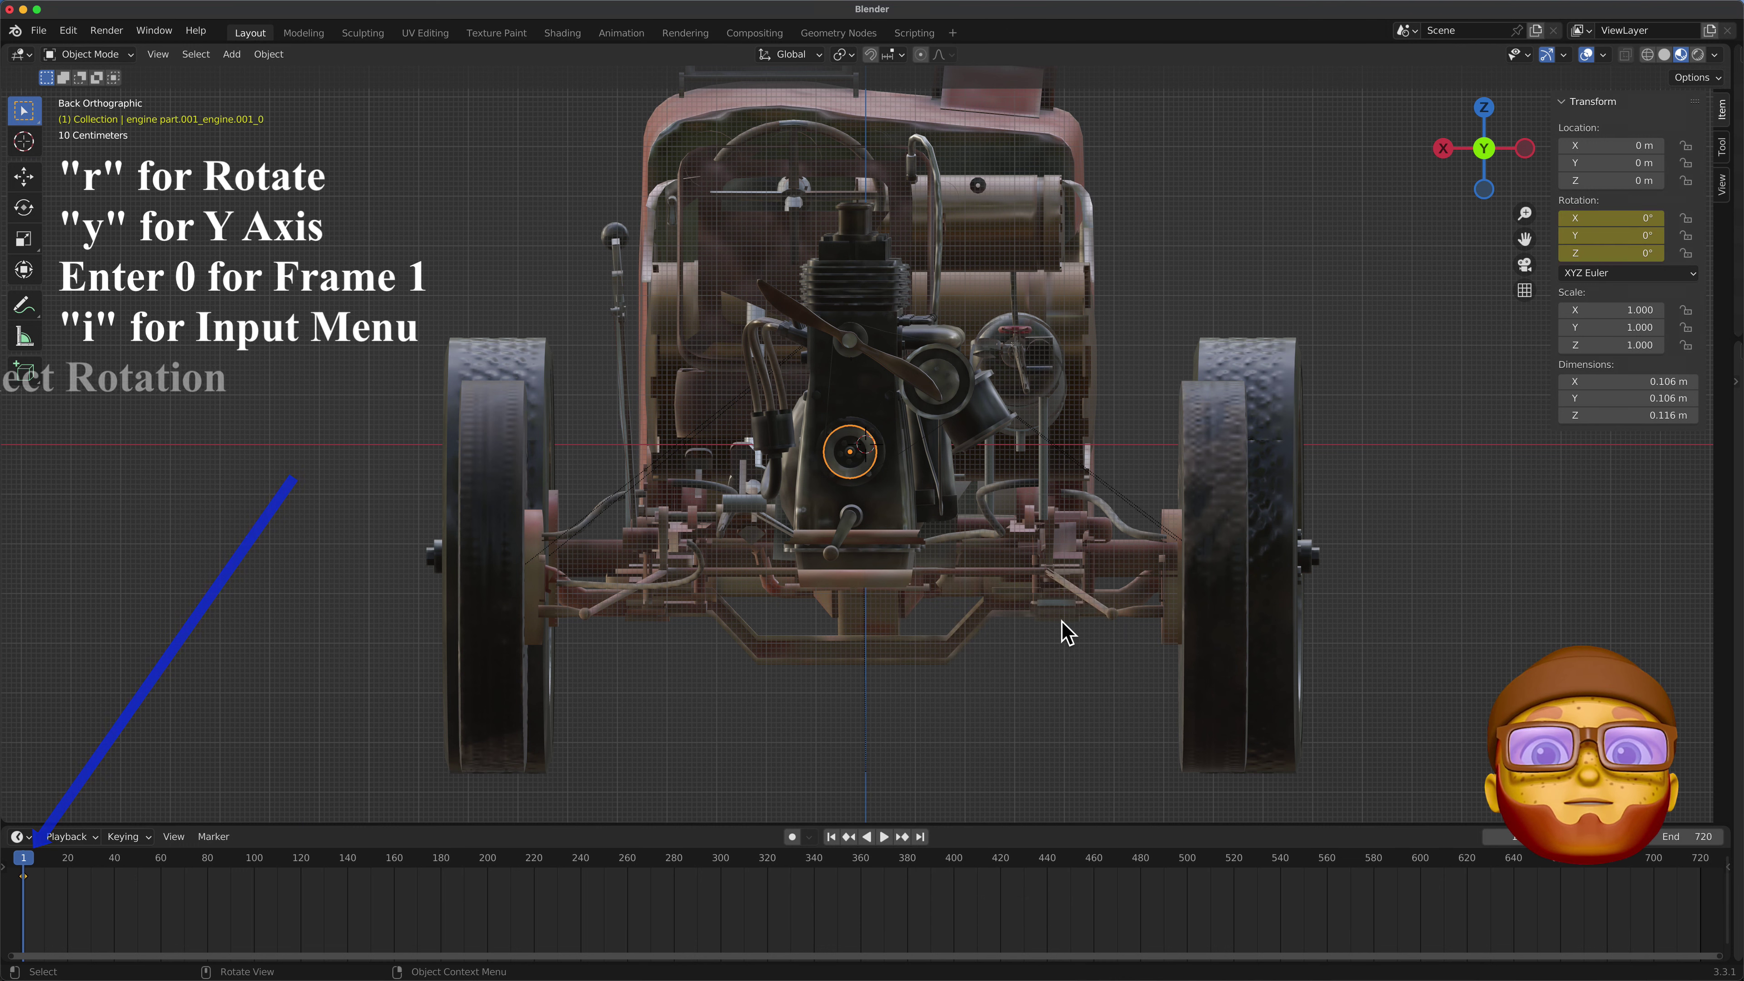
At frame 720, rotate the part -23040° on Y and keyframe its rotation
left_click(921, 837)
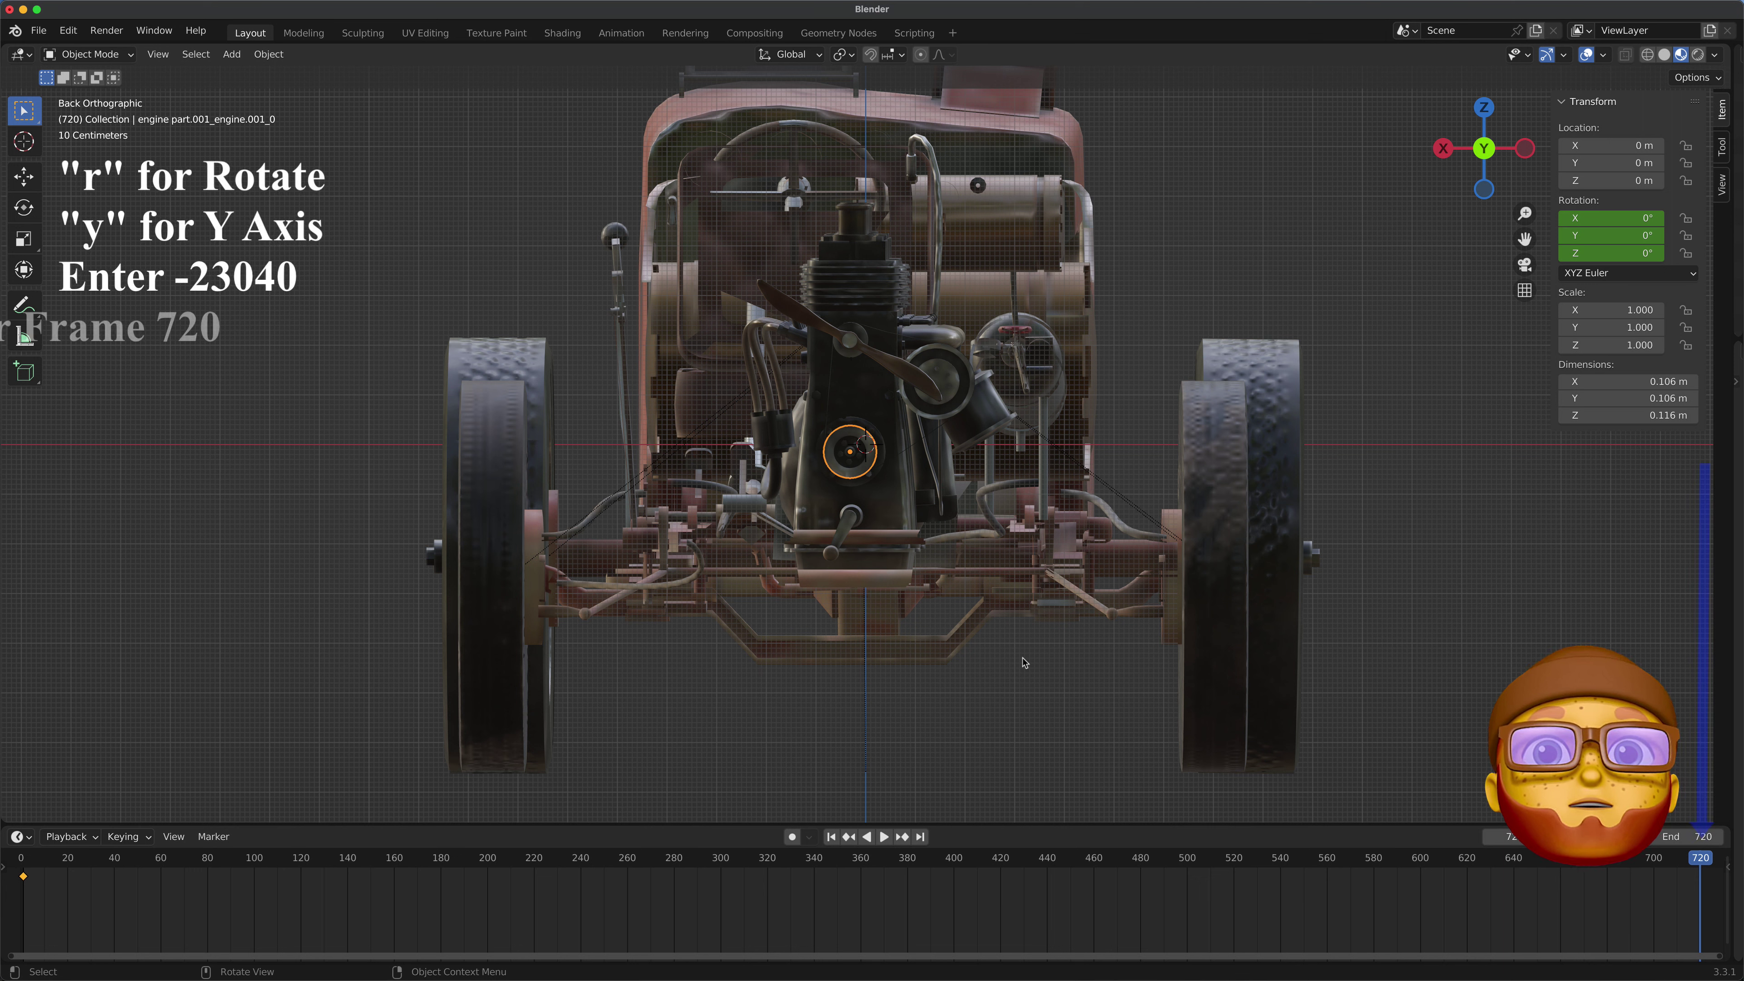
key("r")
key("y")
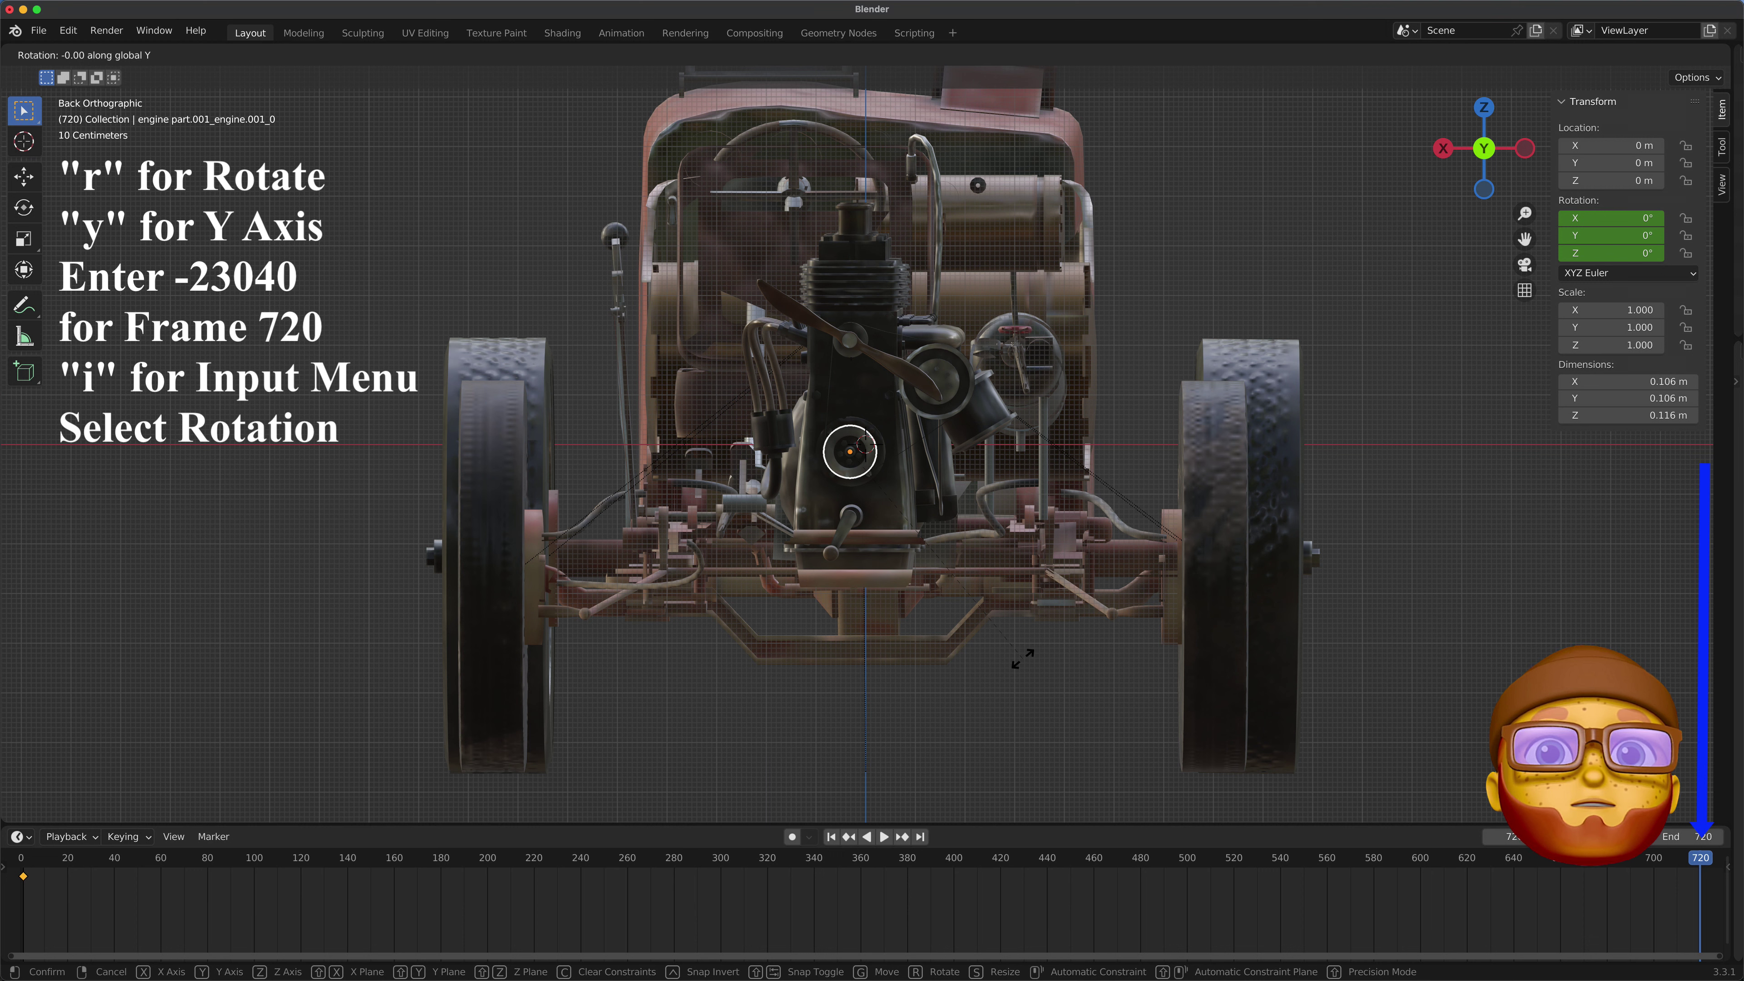
type("-23")
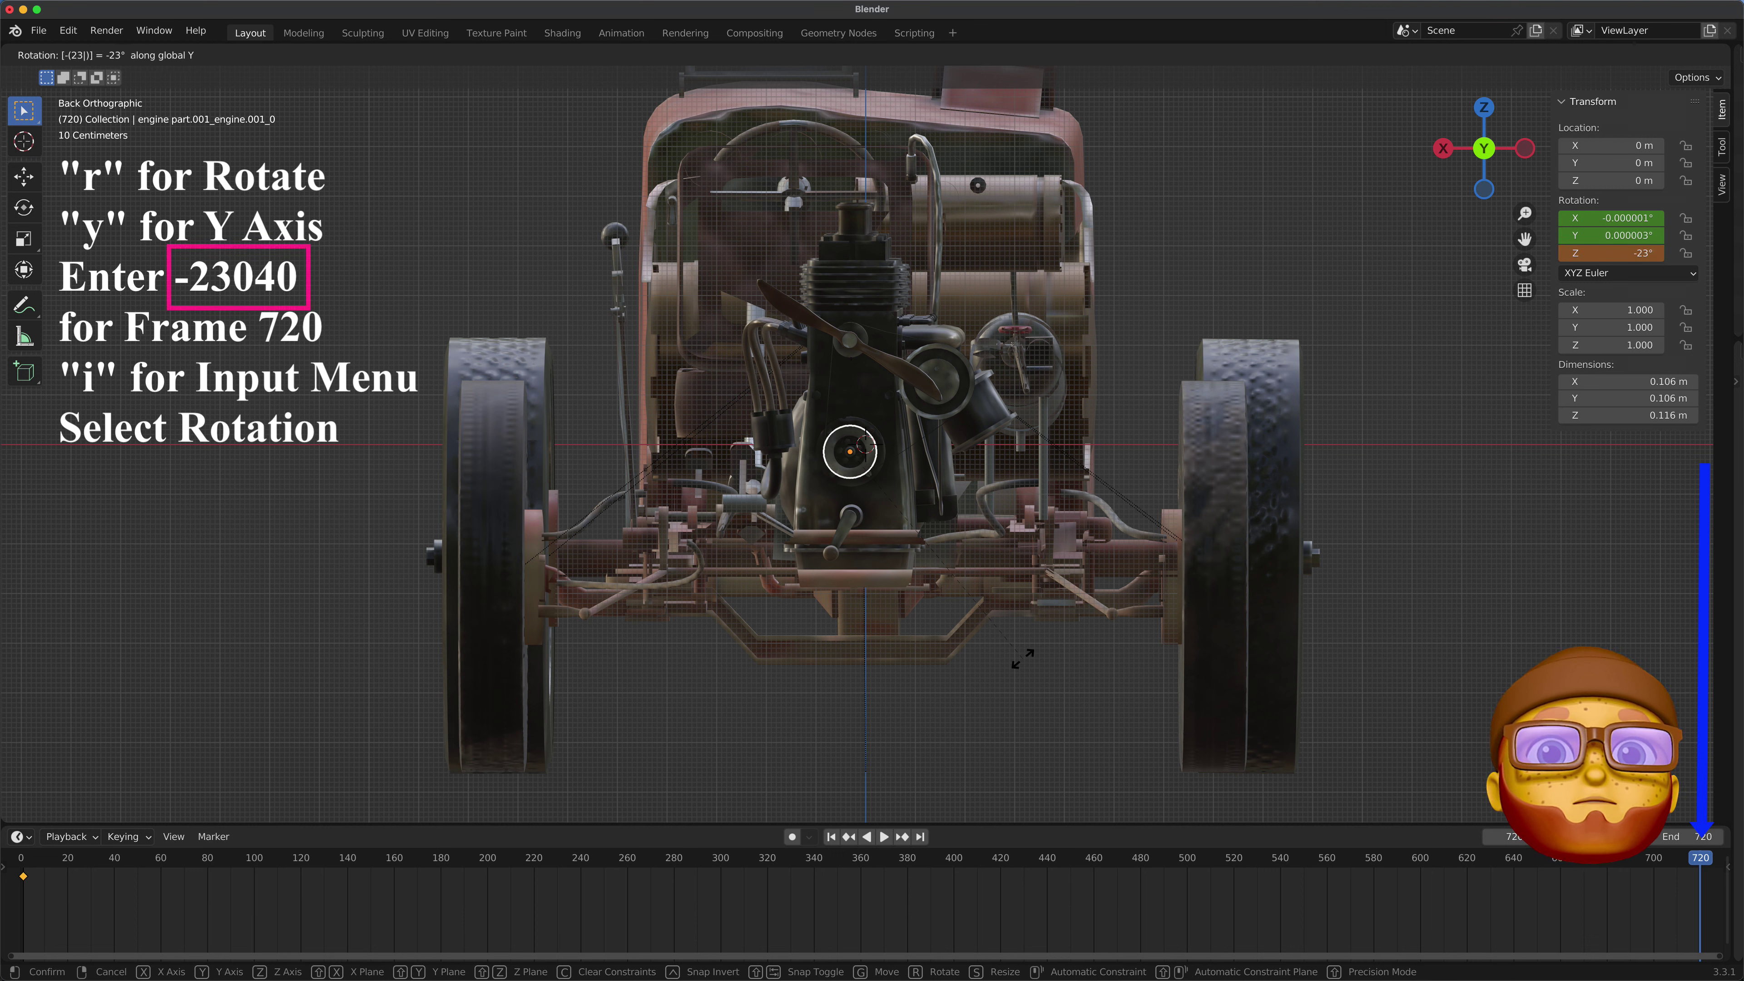
type("040")
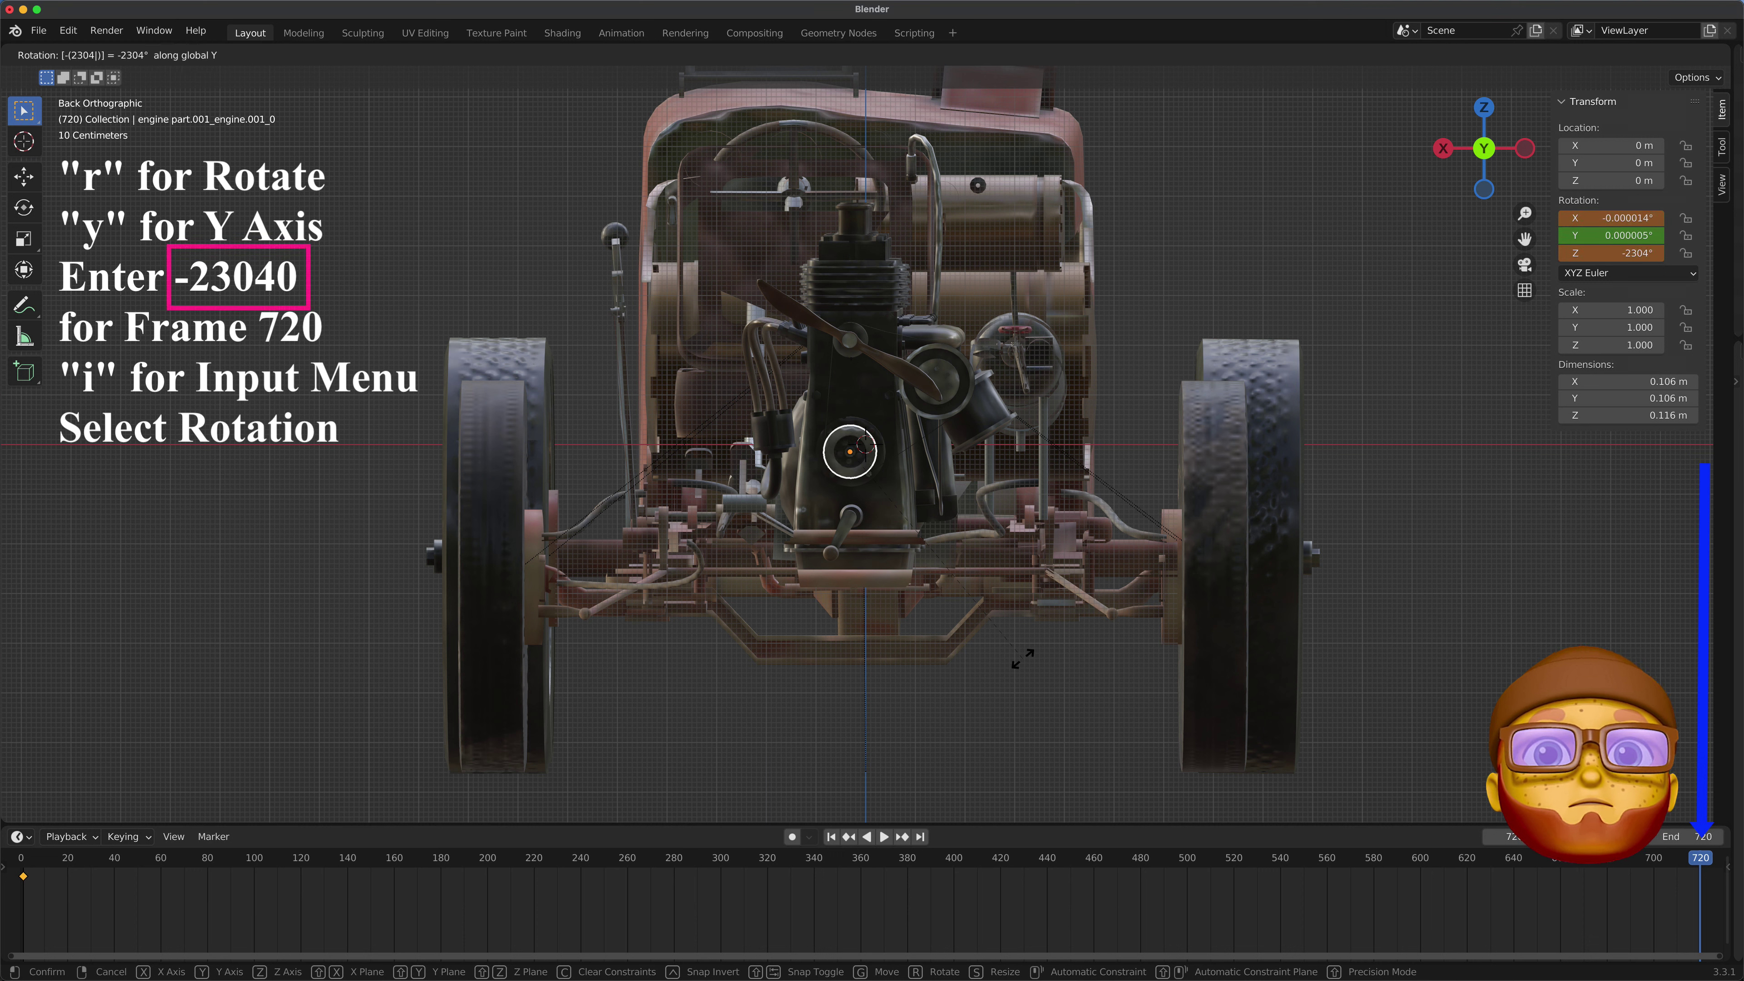
key("Return")
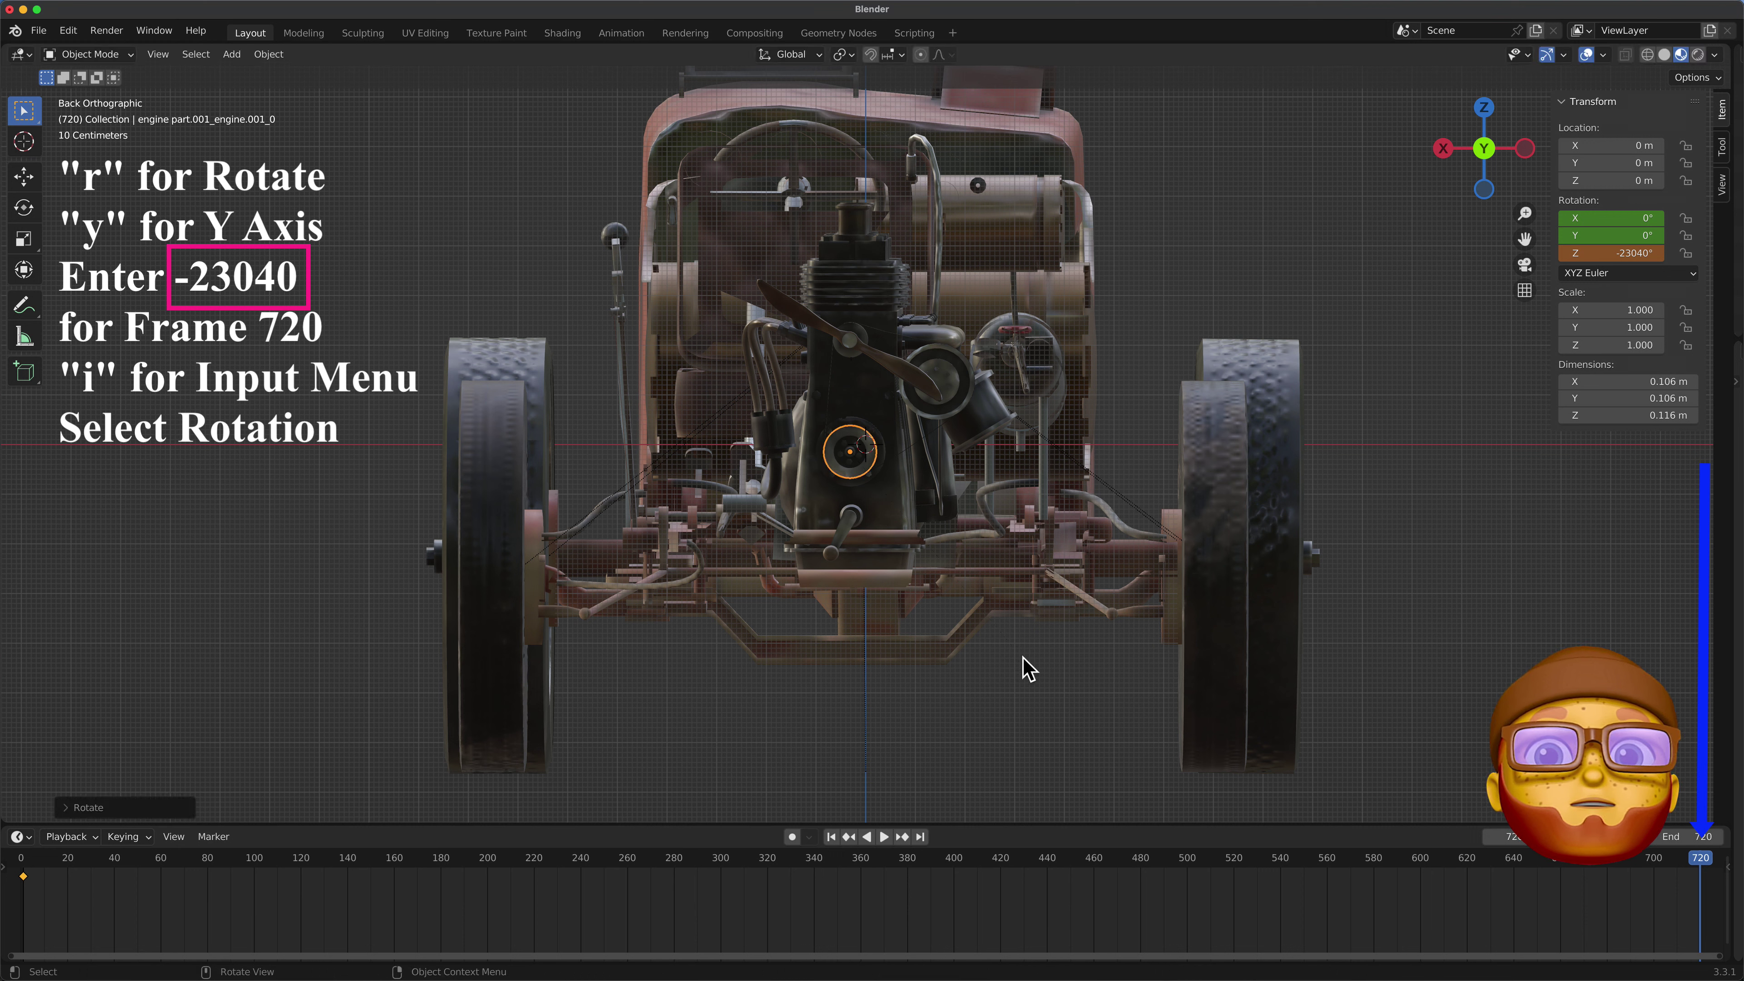
key("i")
left_click(1028, 660)
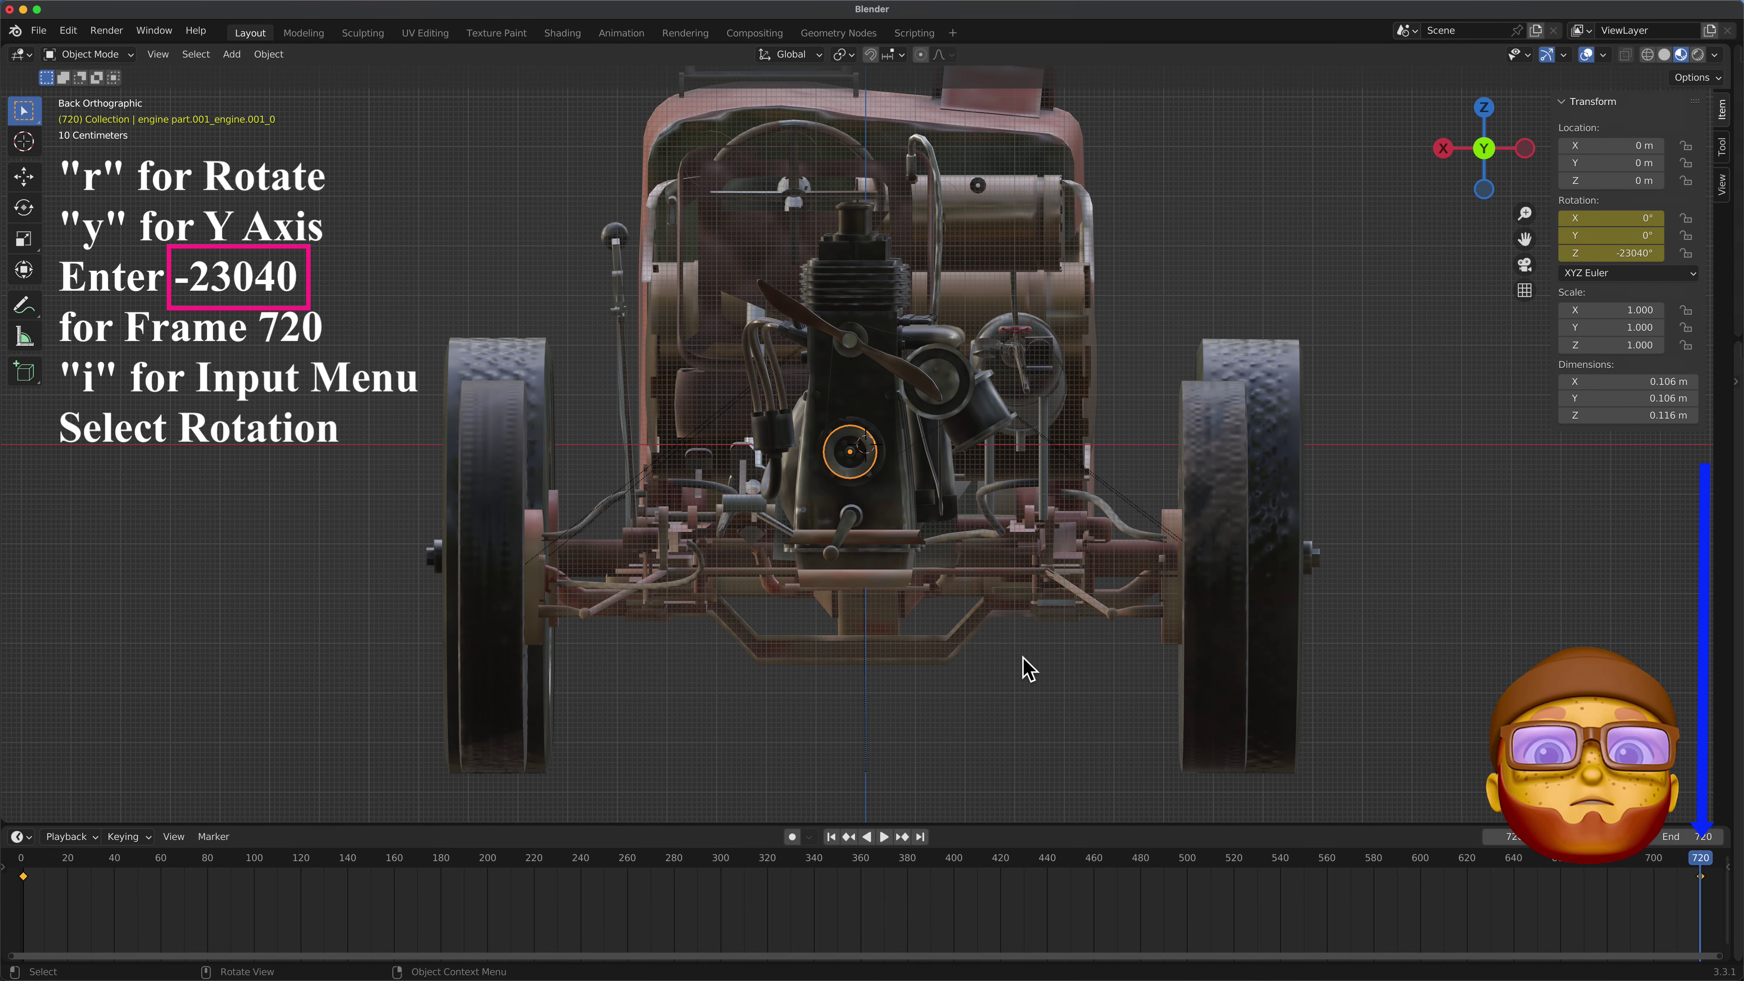
In the Graph Editor, set the rotation curve's interpolation mode to Linear
left_click(17, 836)
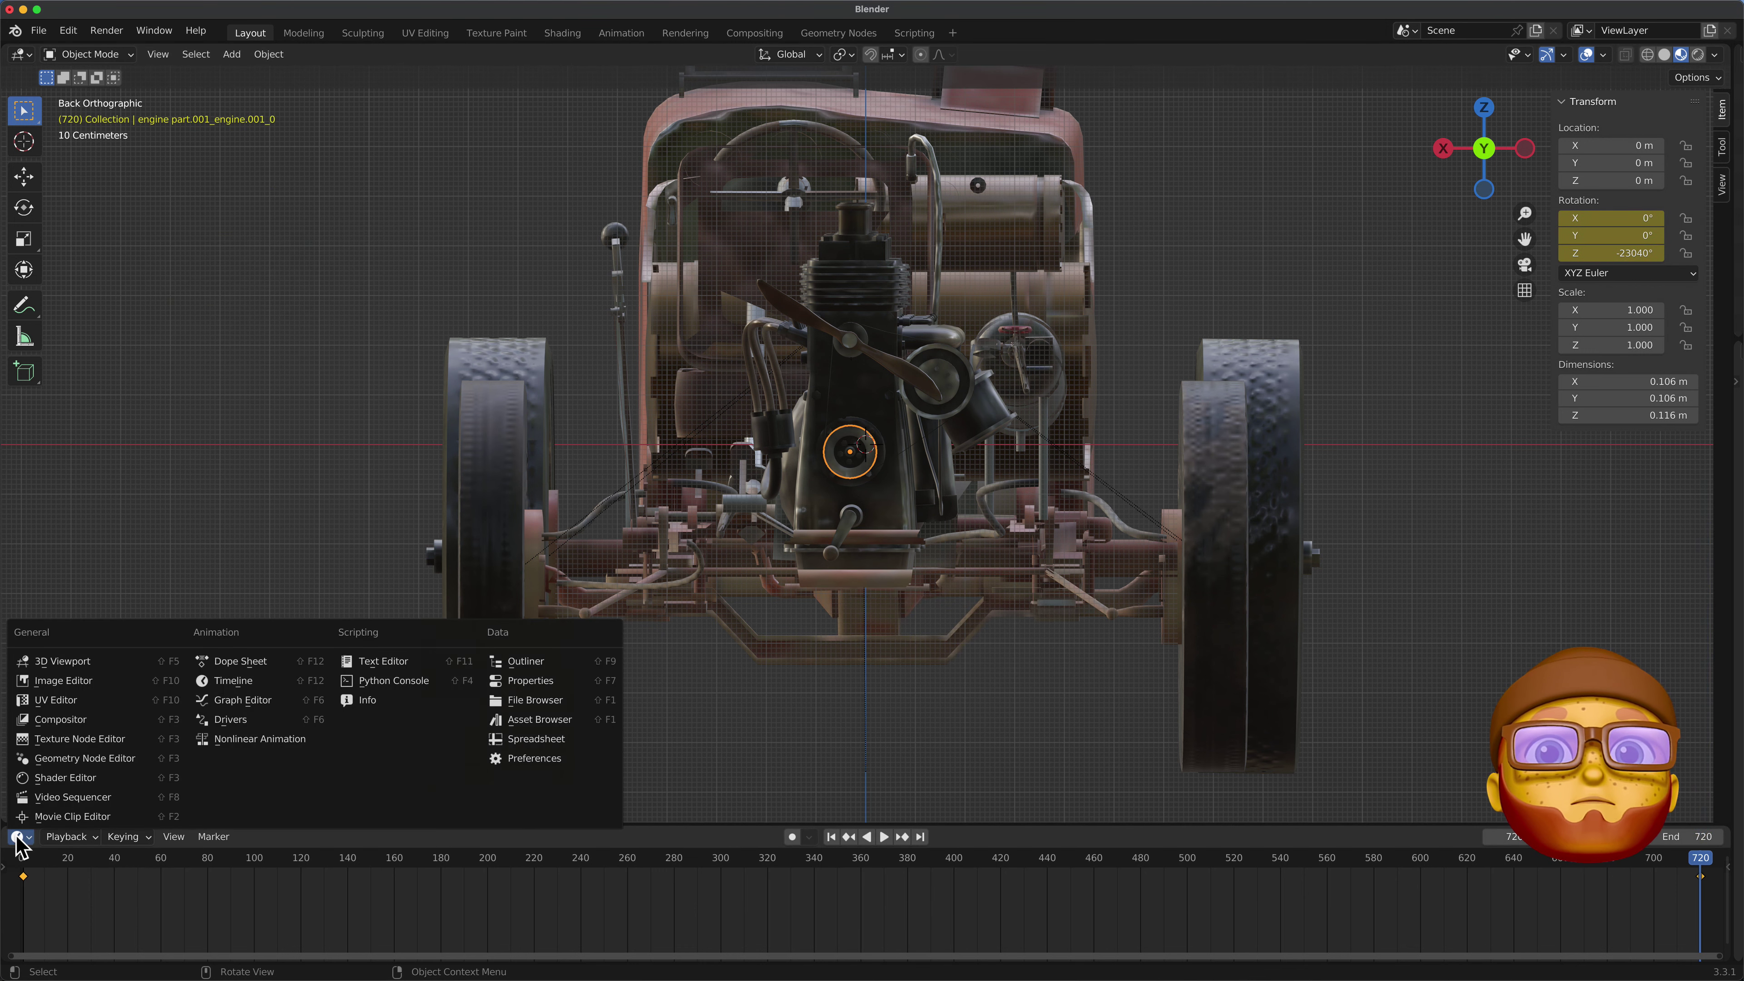
left_click(242, 700)
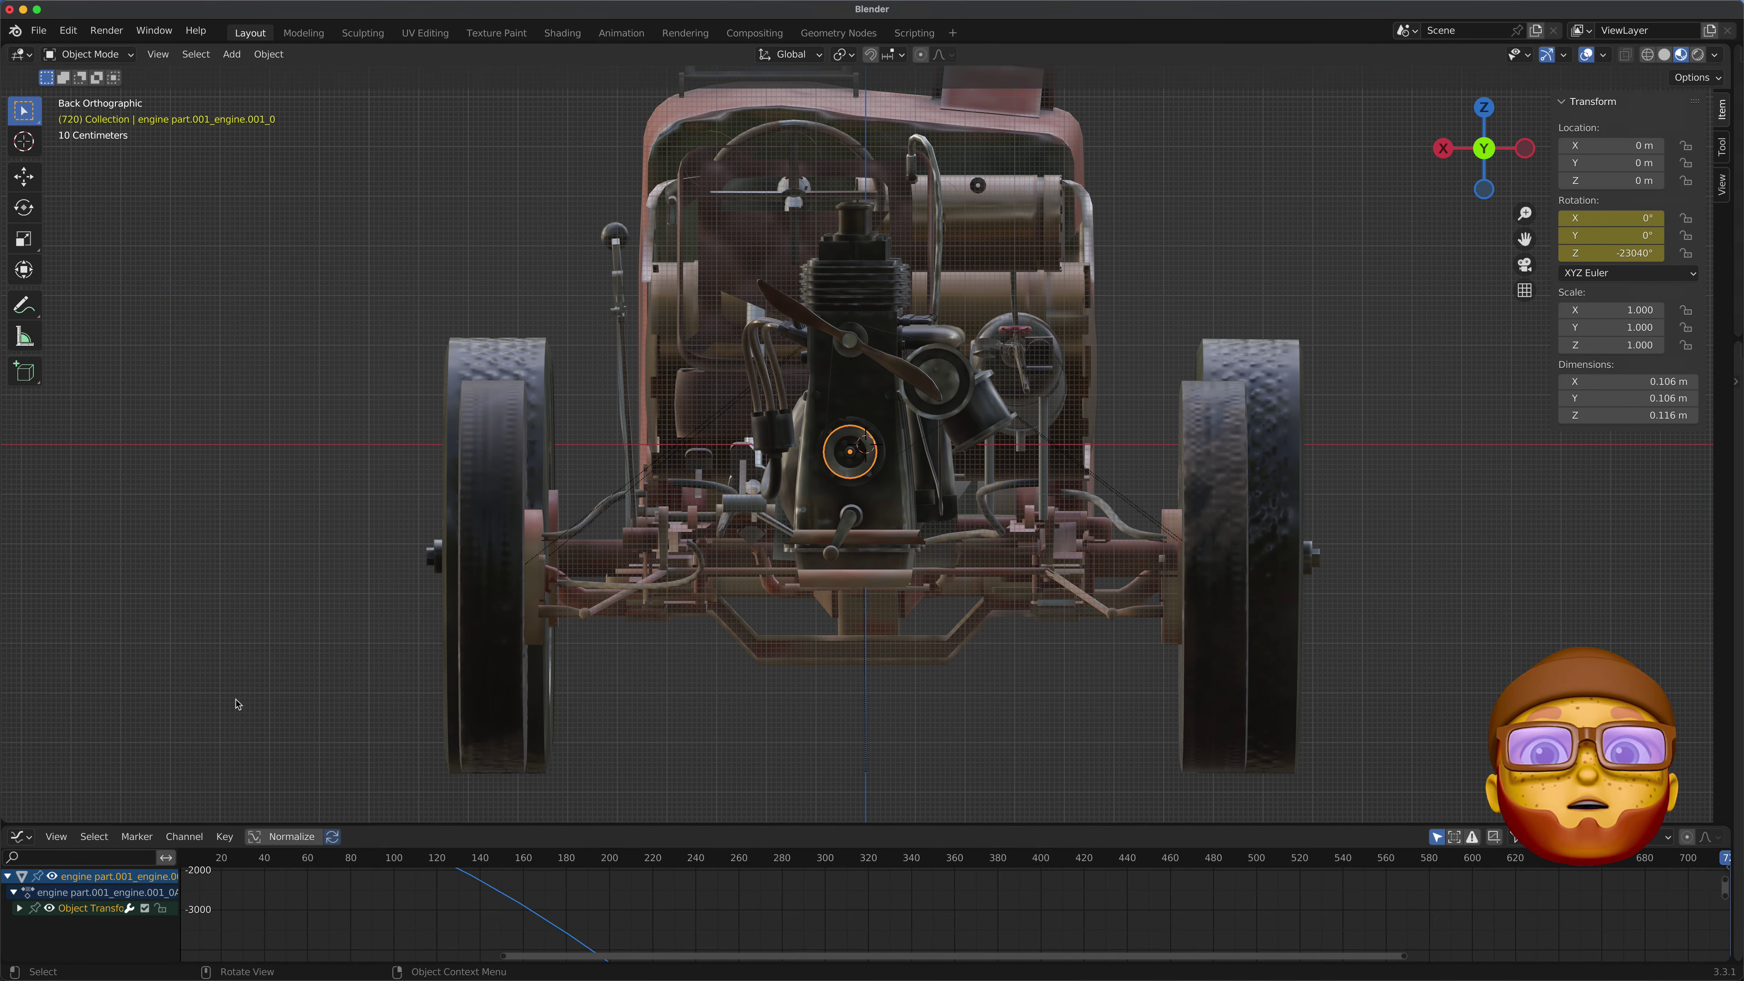
left_click_drag(1726, 889, 1717, 883)
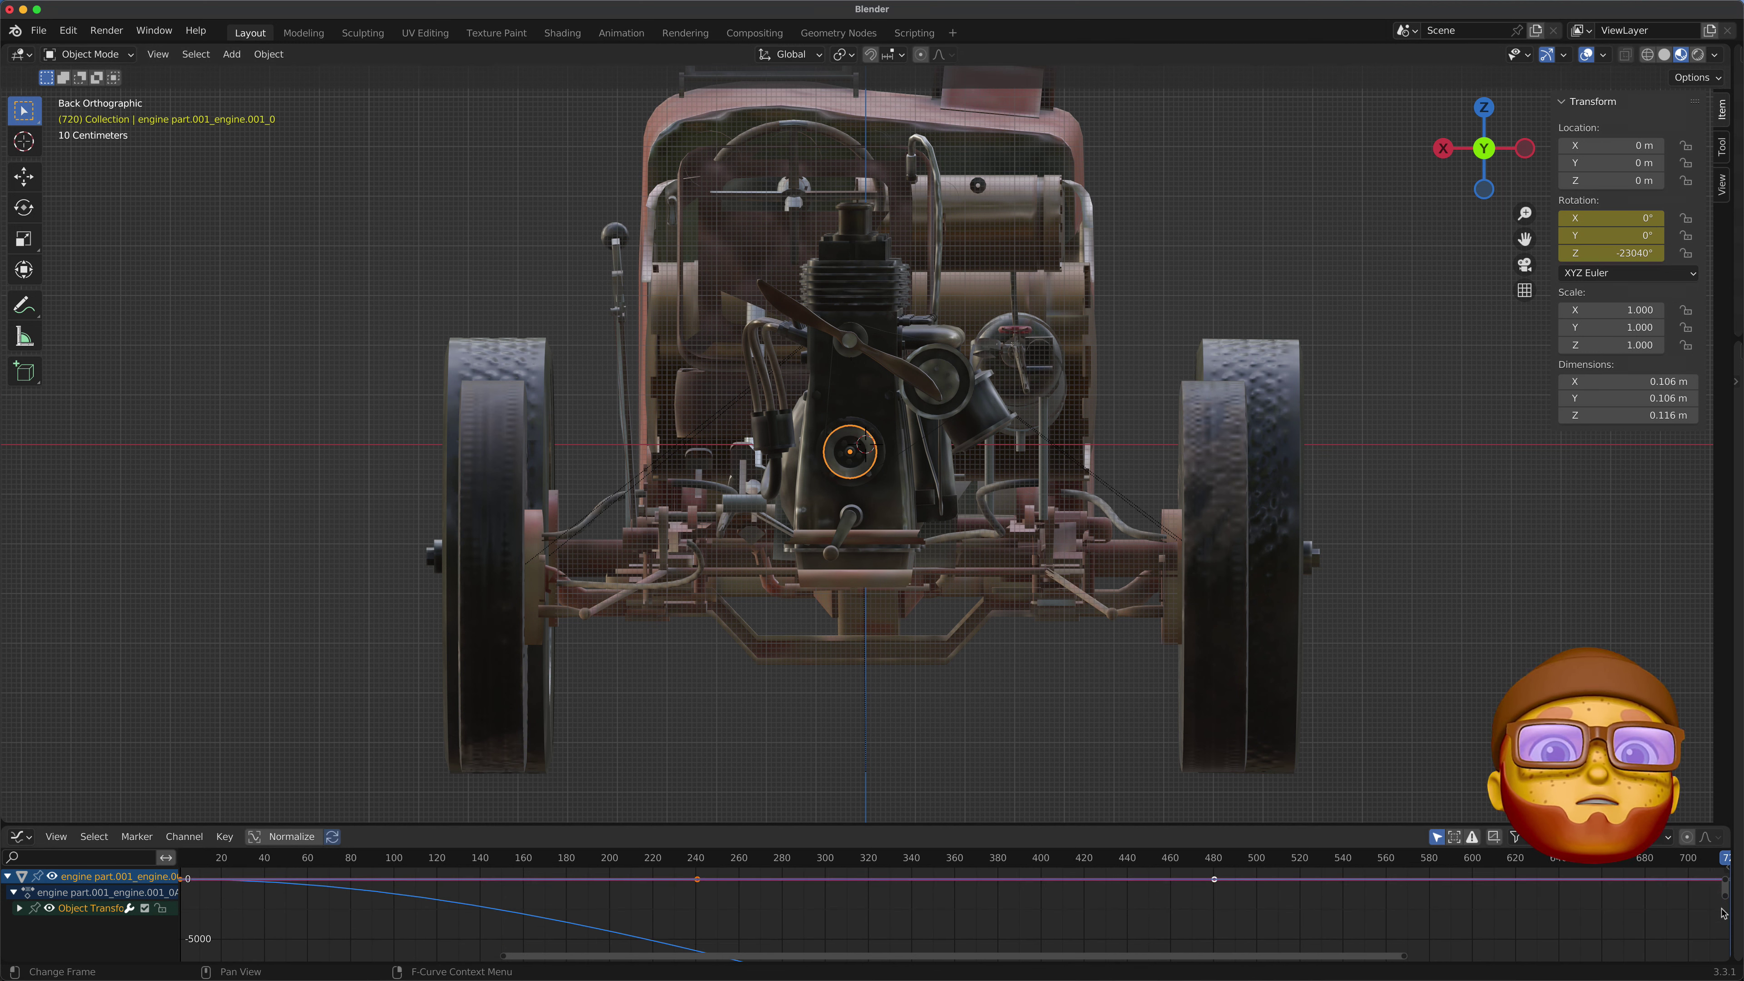
scroll(1662, 924, "up", 2)
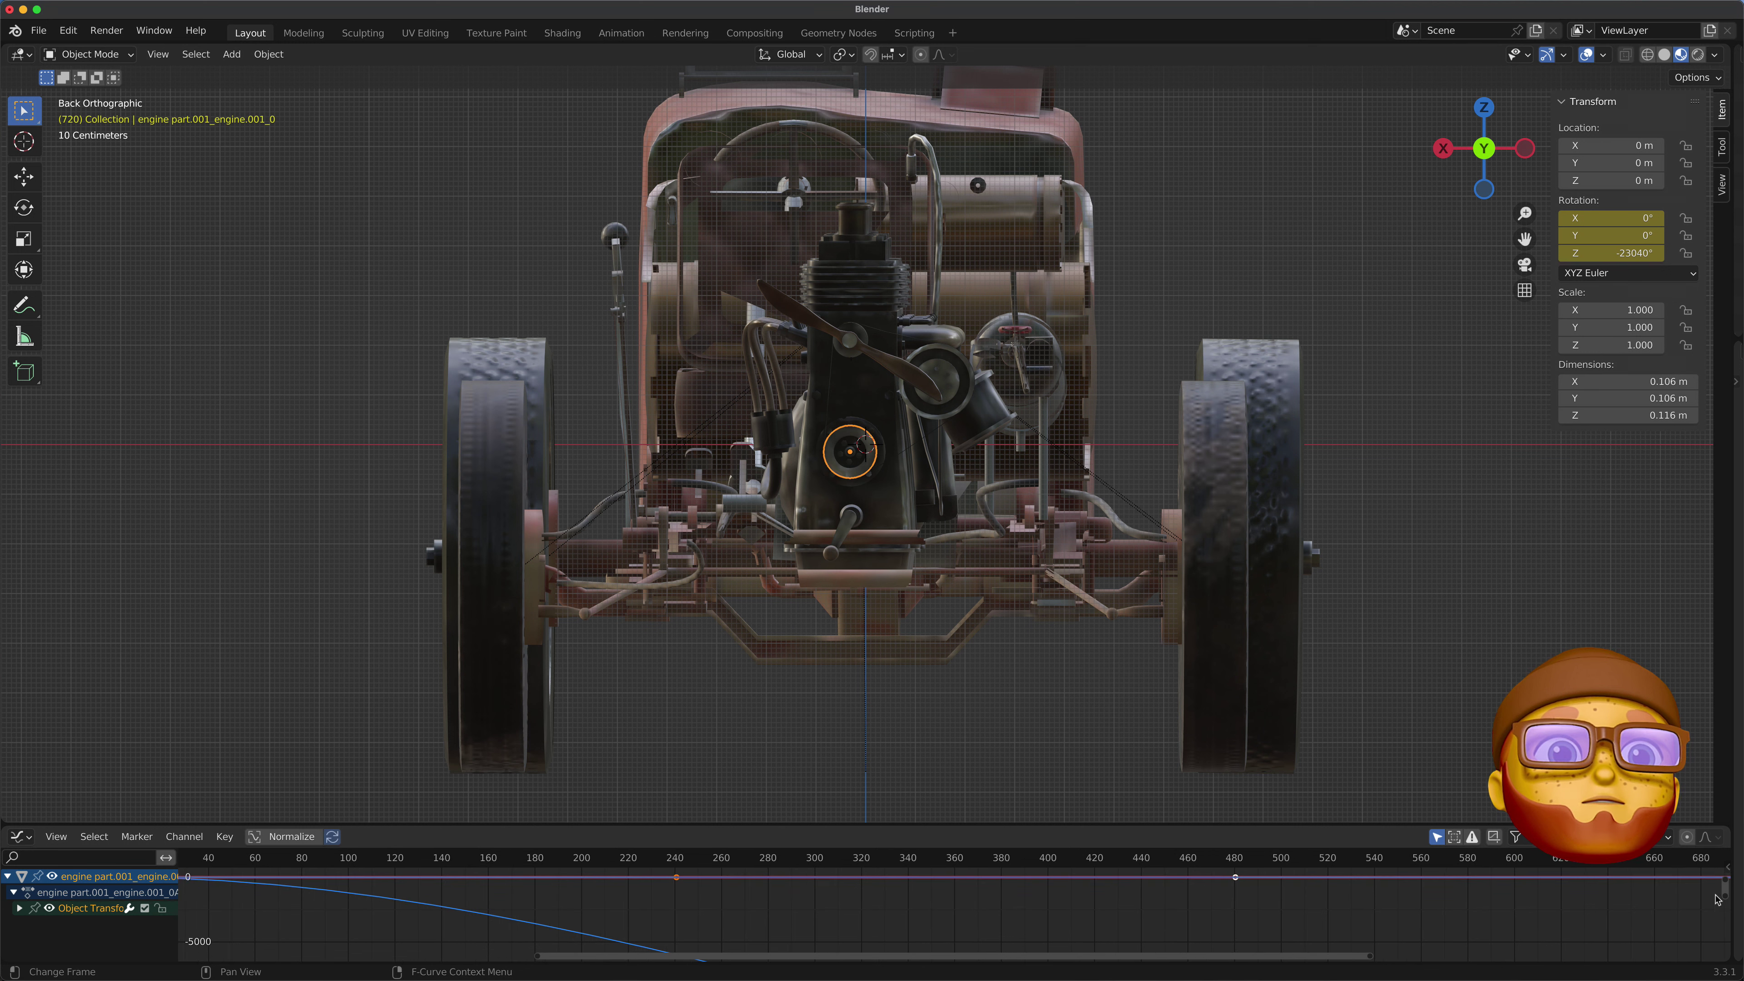
left_click_drag(1726, 901, 1730, 975)
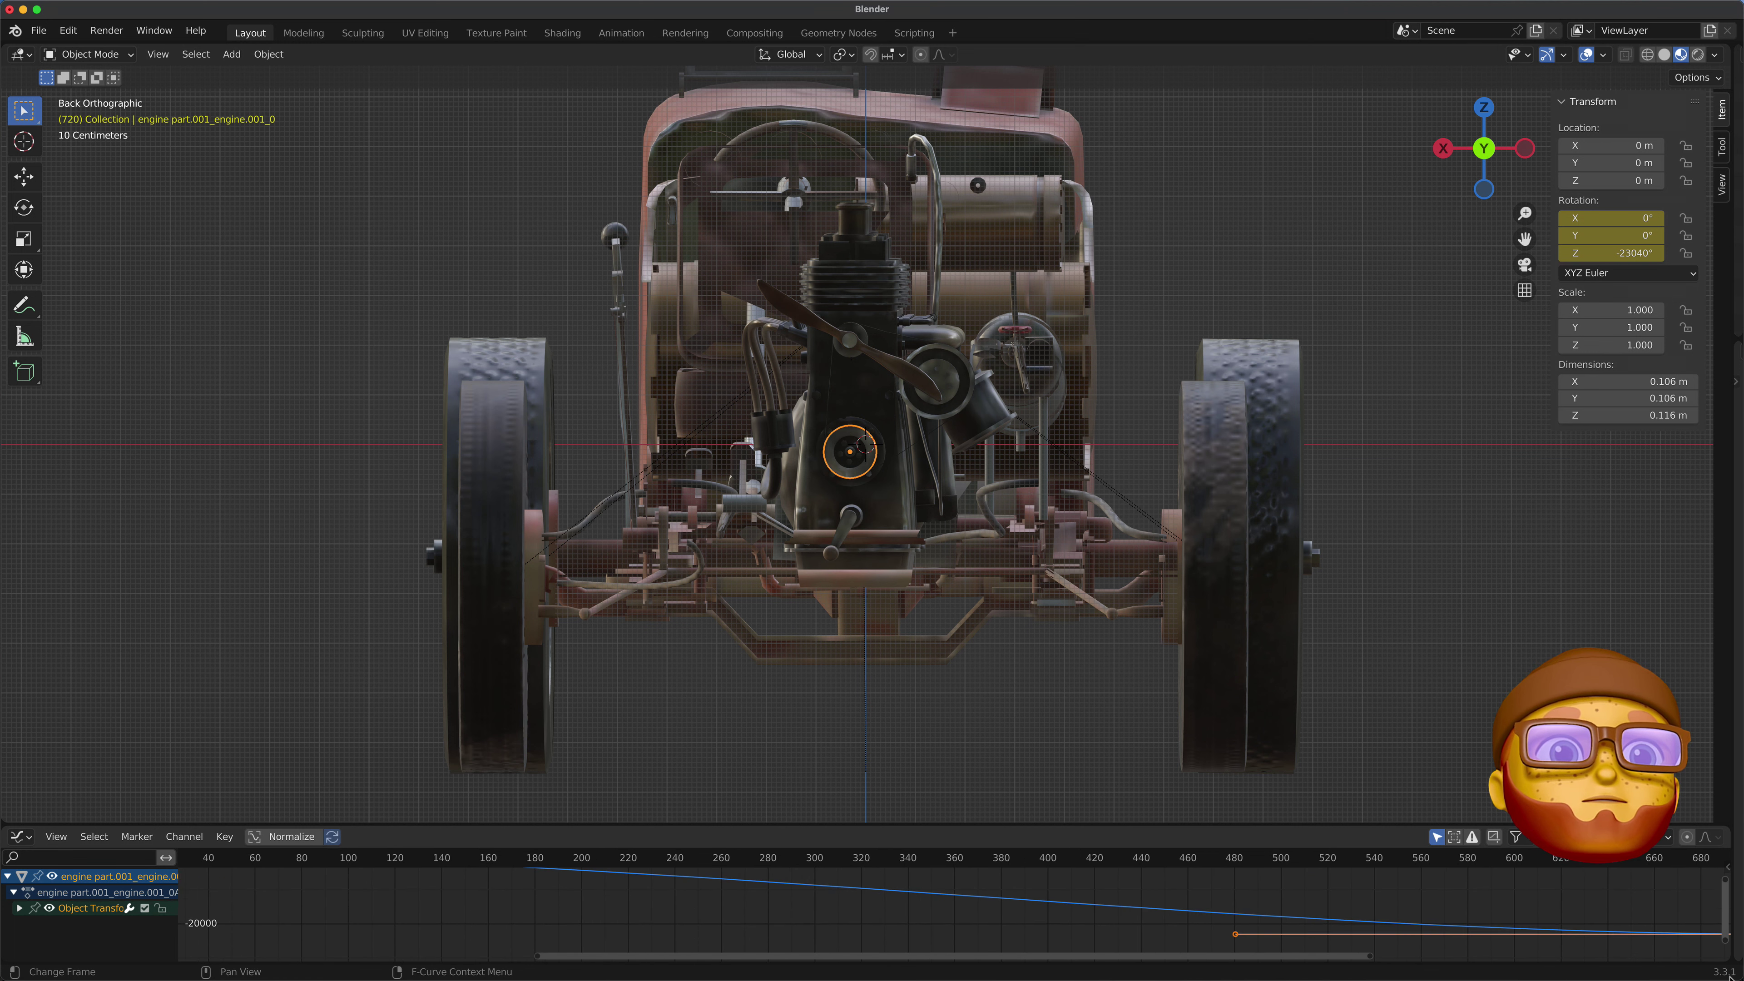
right_click(1236, 940)
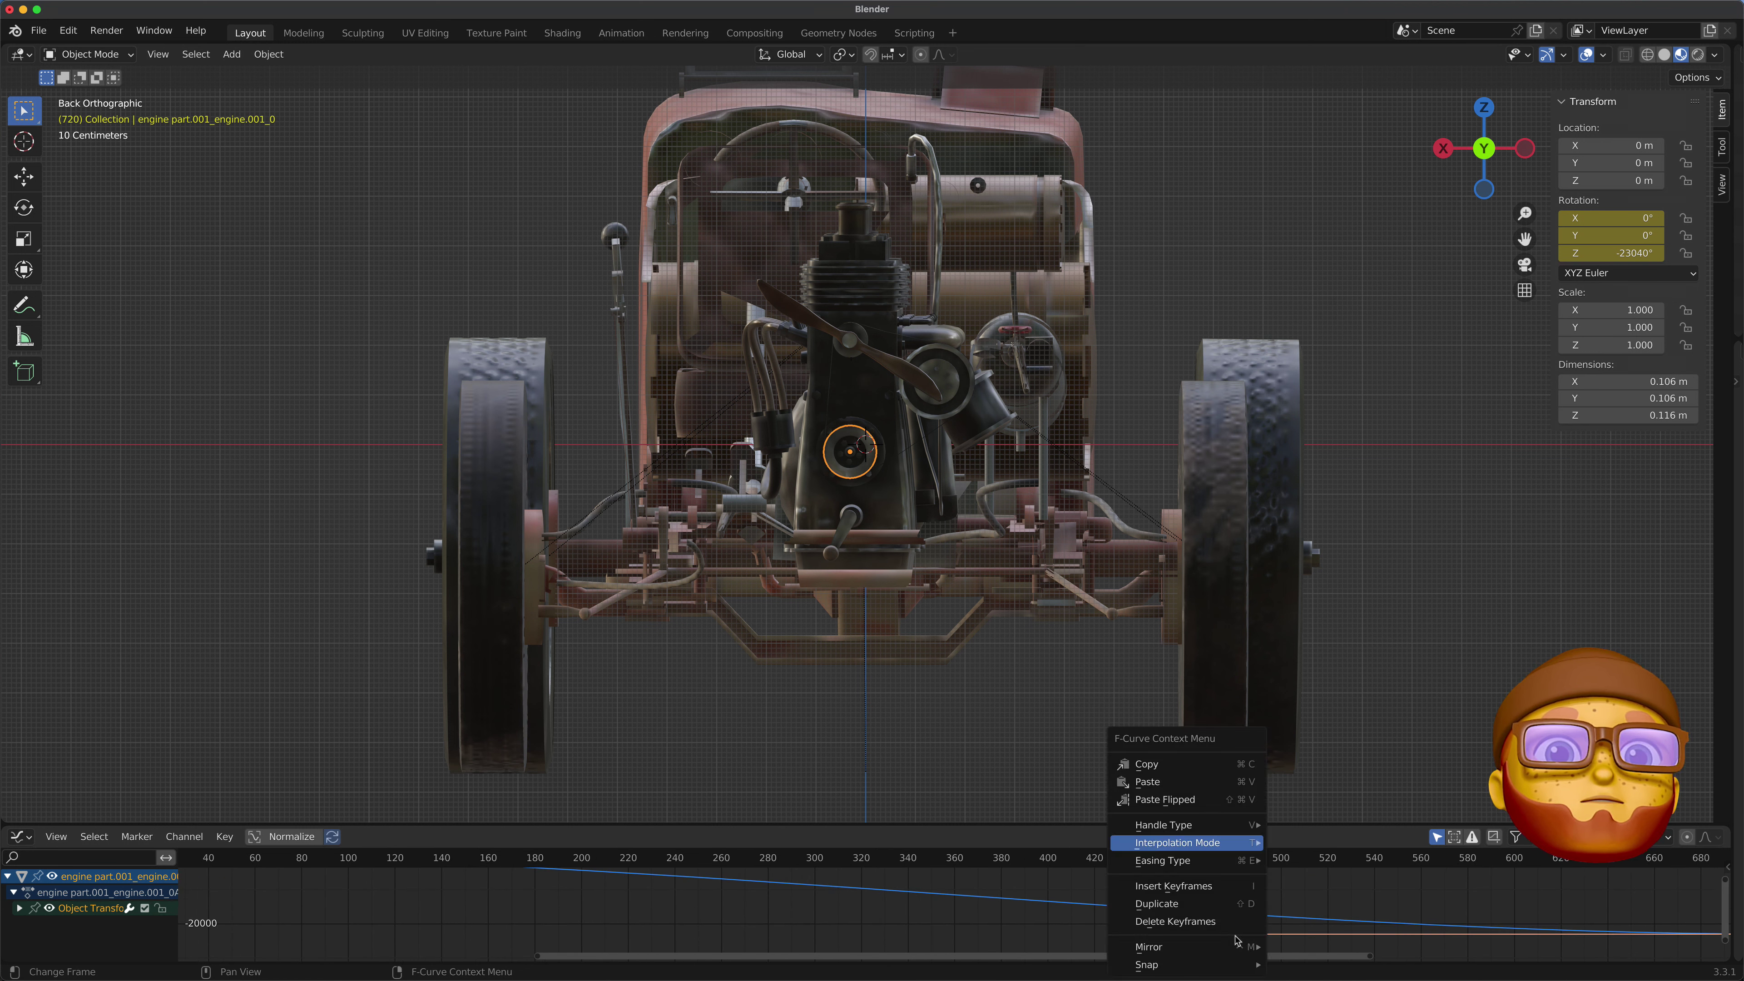
mouse_move(1188, 843)
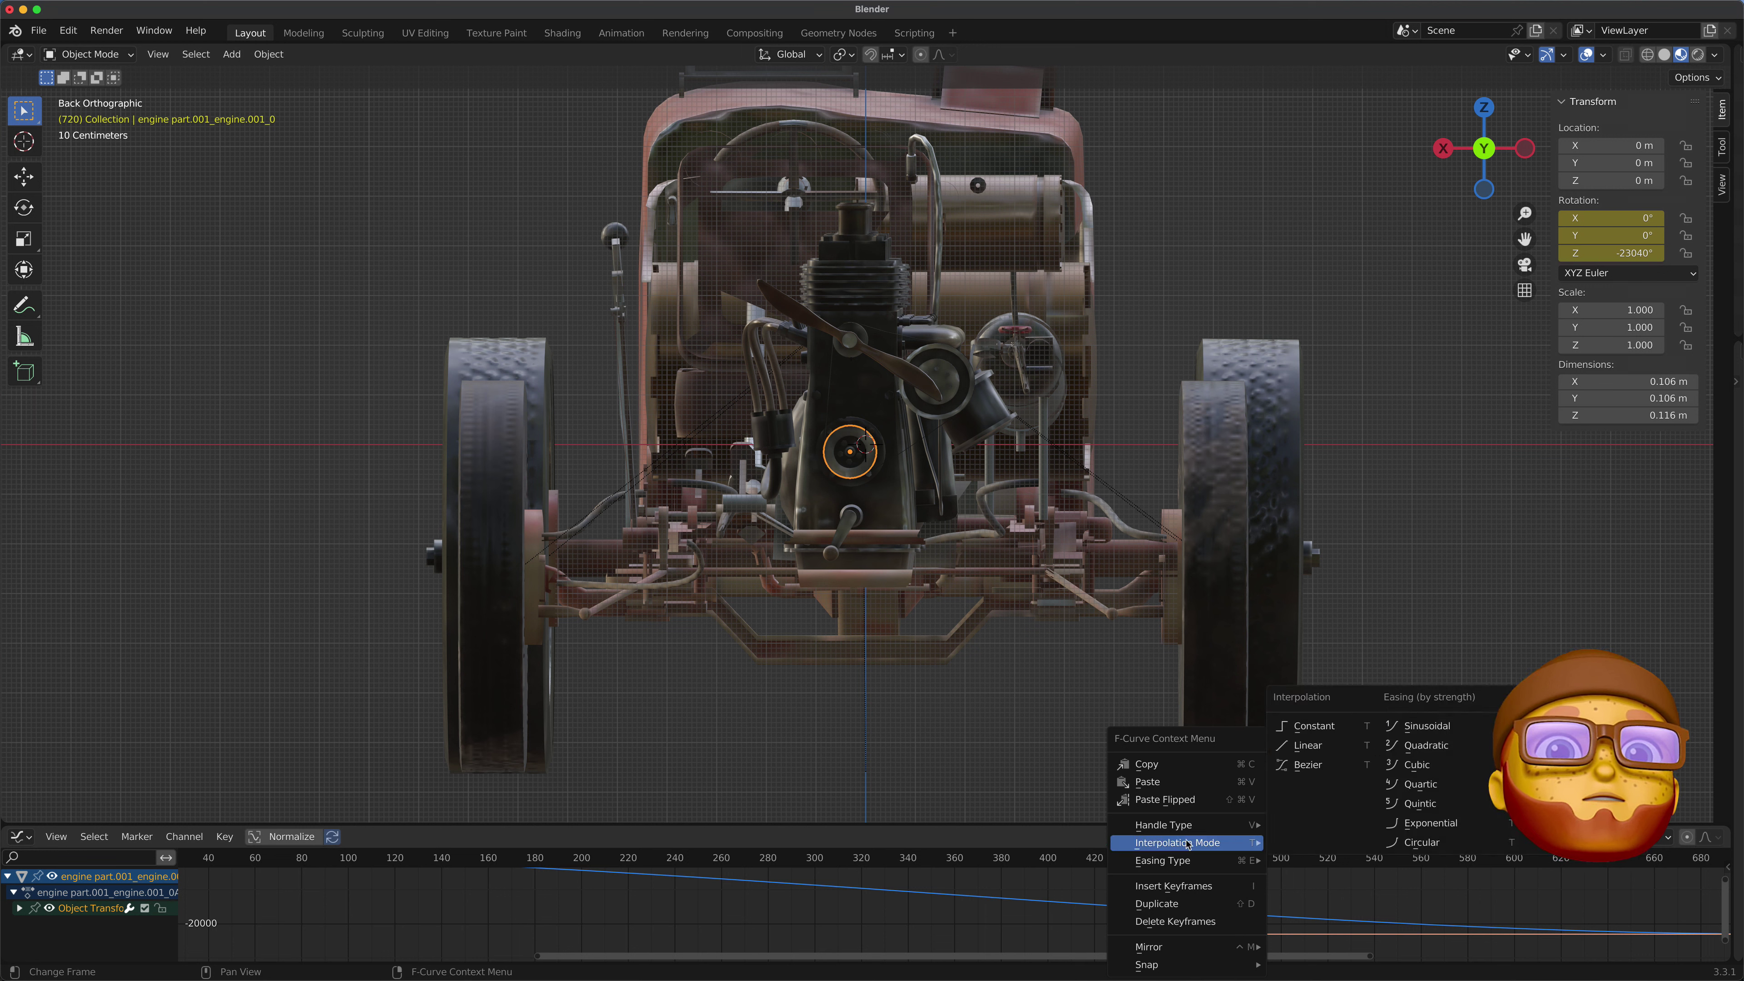
left_click(1309, 745)
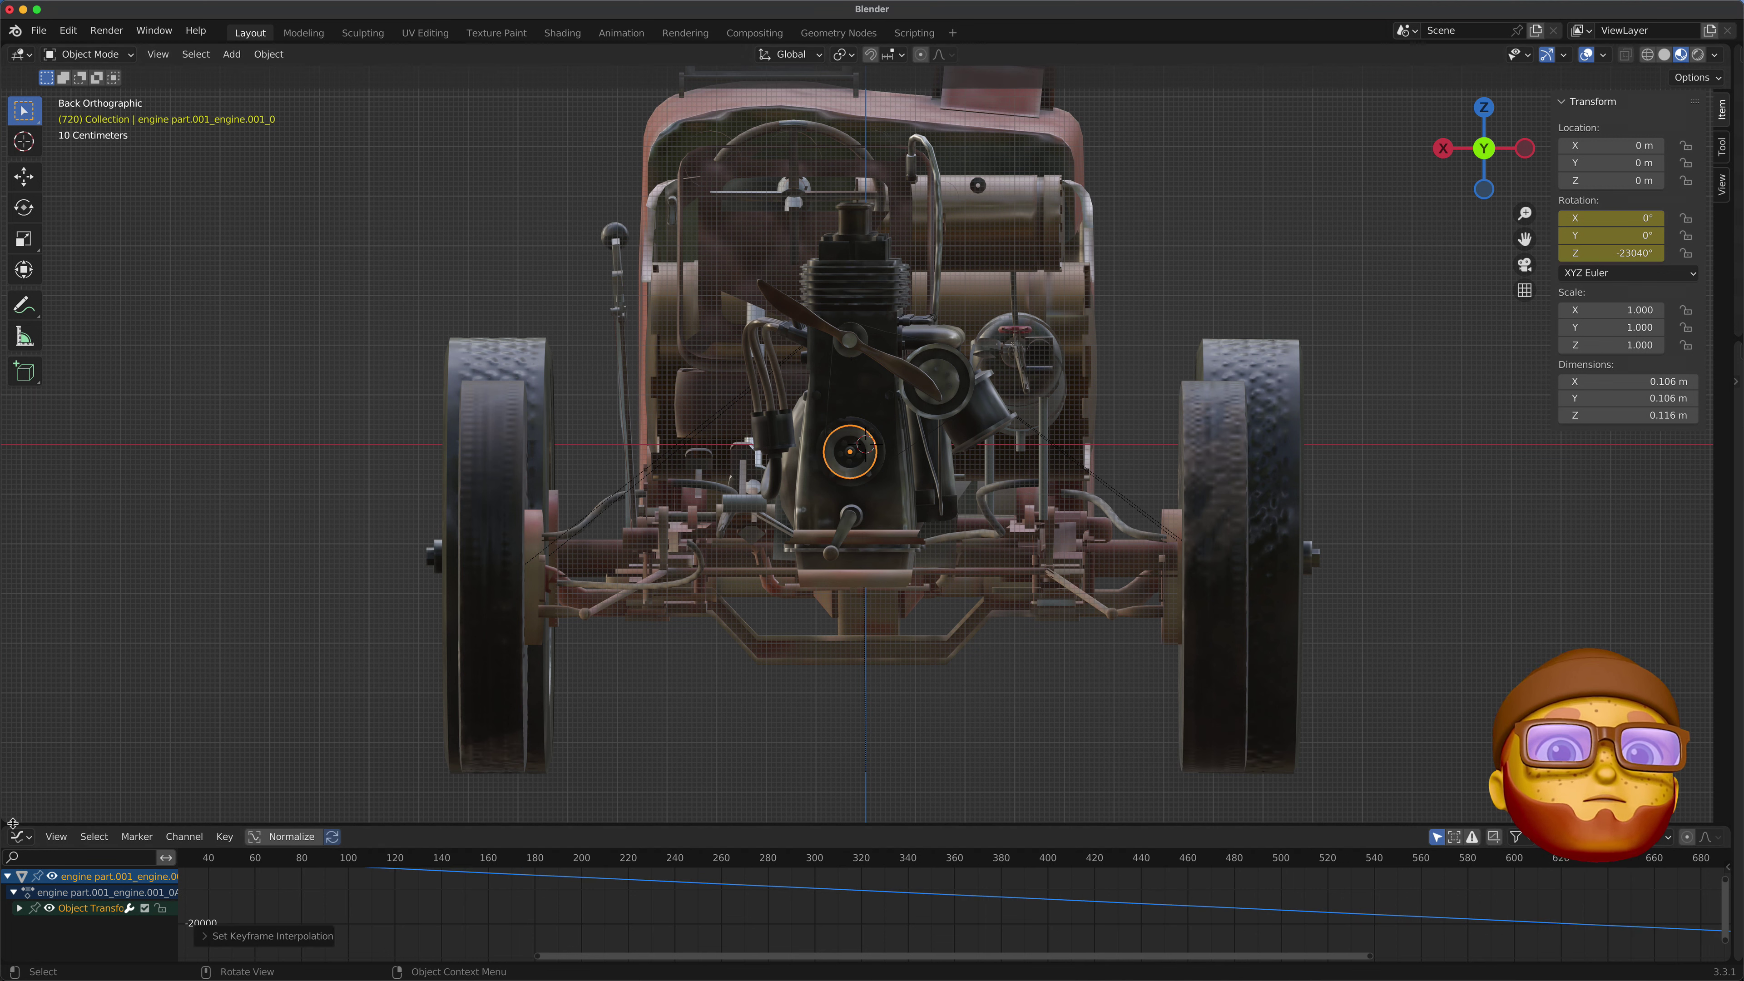
Switch the bottom area back to the Timeline editor
left_click(17, 836)
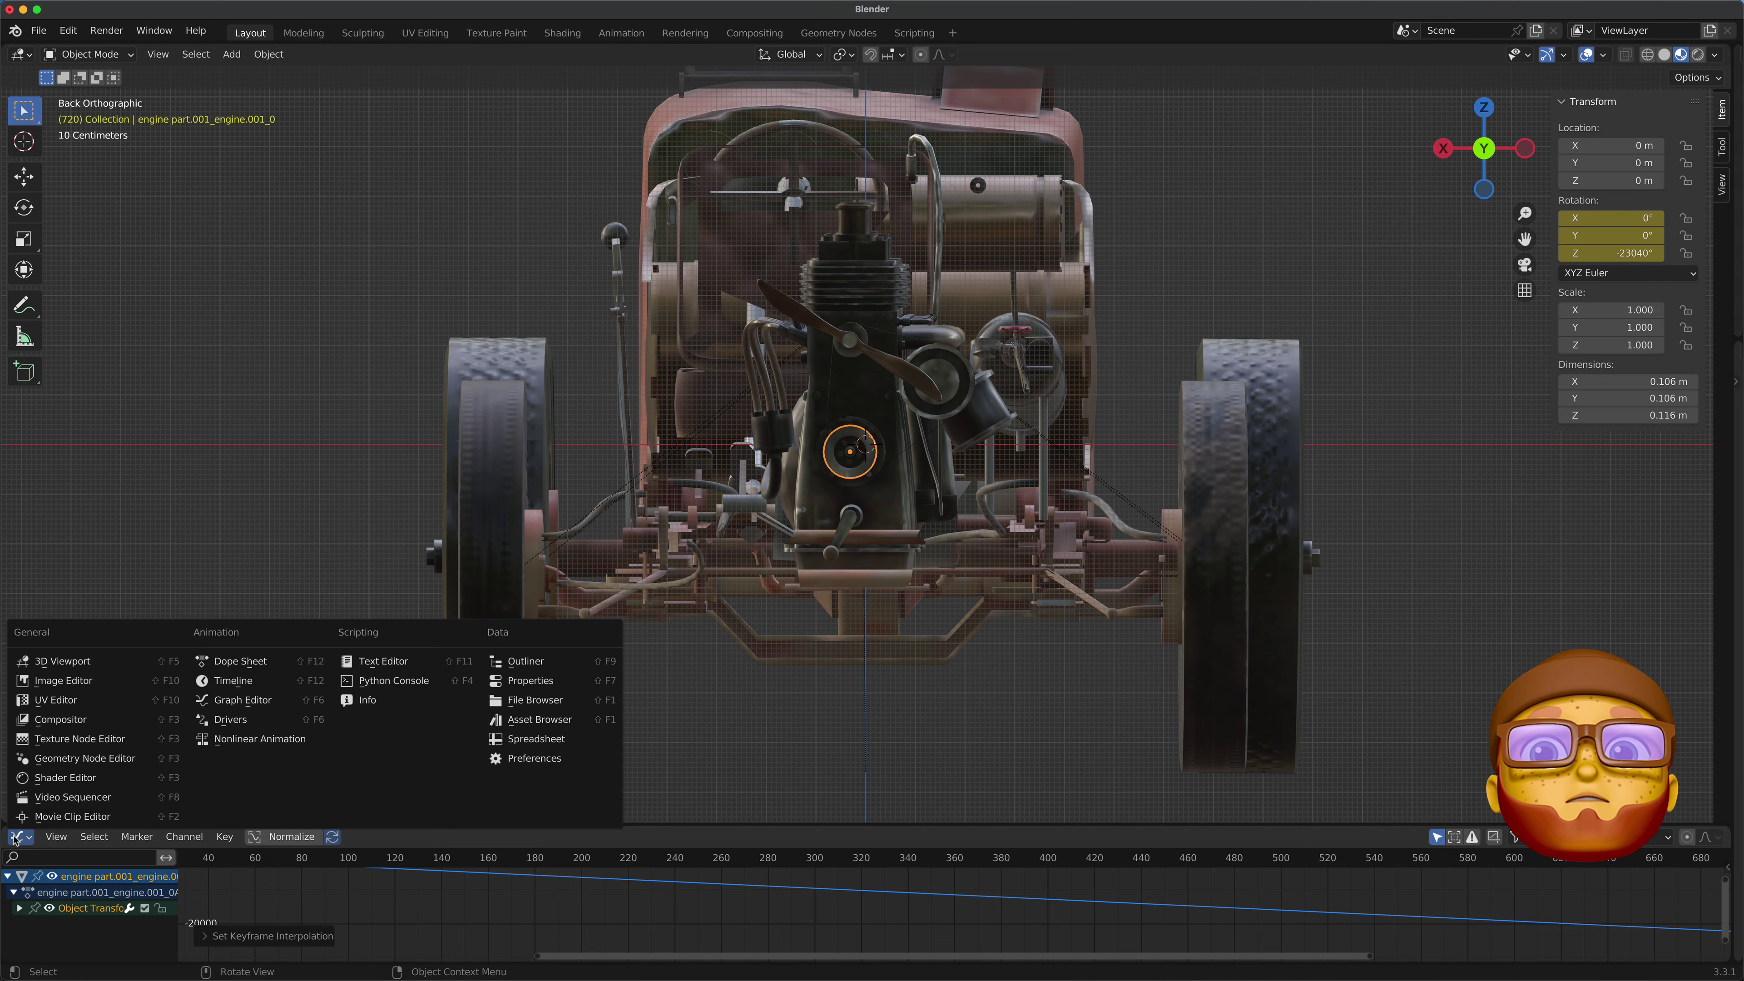
left_click(11, 842)
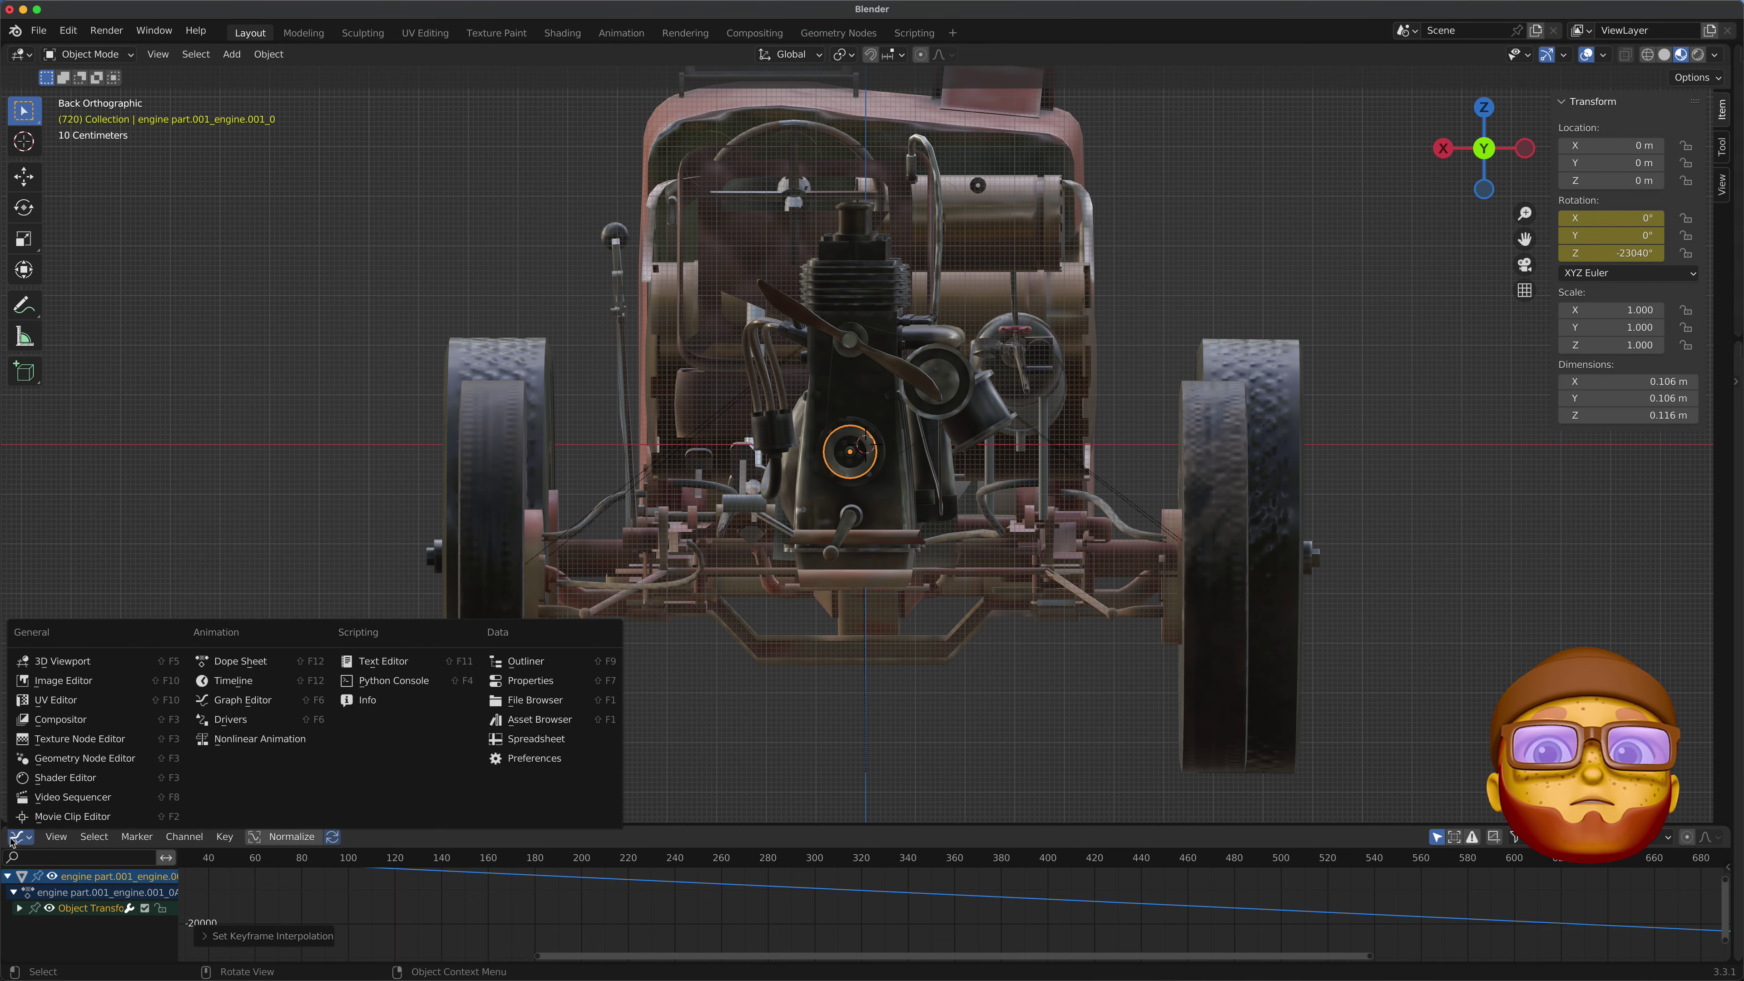
left_click(232, 682)
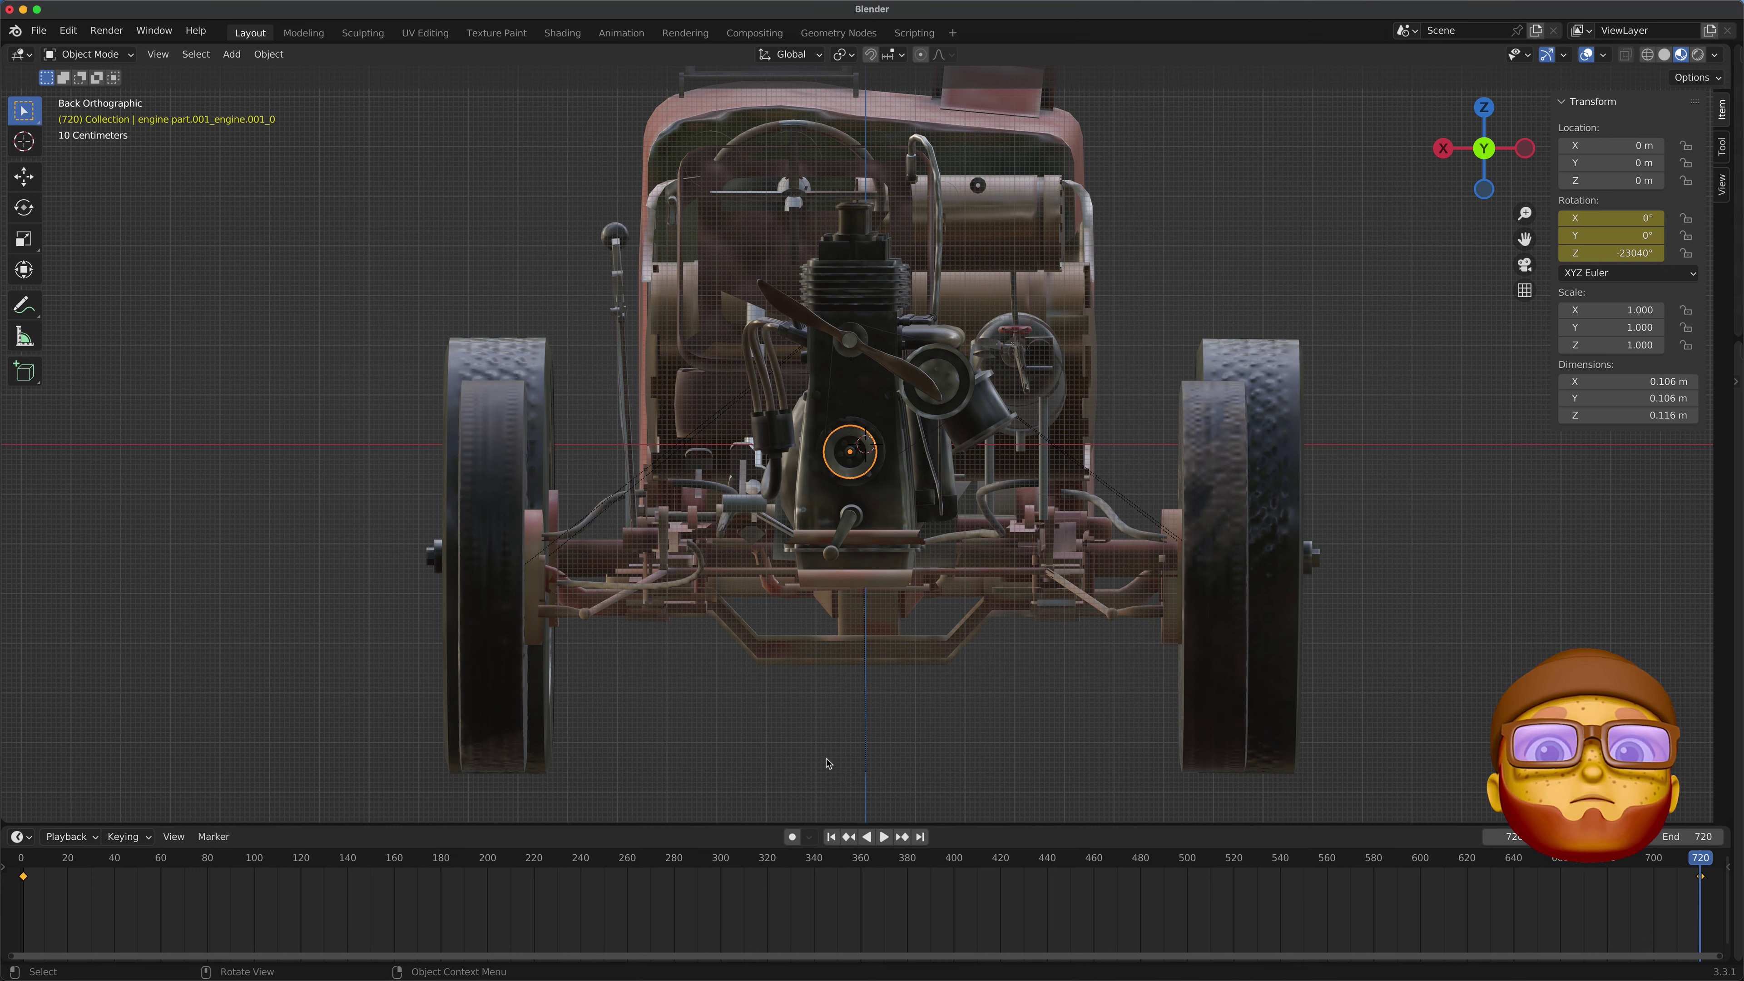
Briefly play the spin, rewind to frame 1, then select and deselect engine part_engine.001_0
left_click(884, 837)
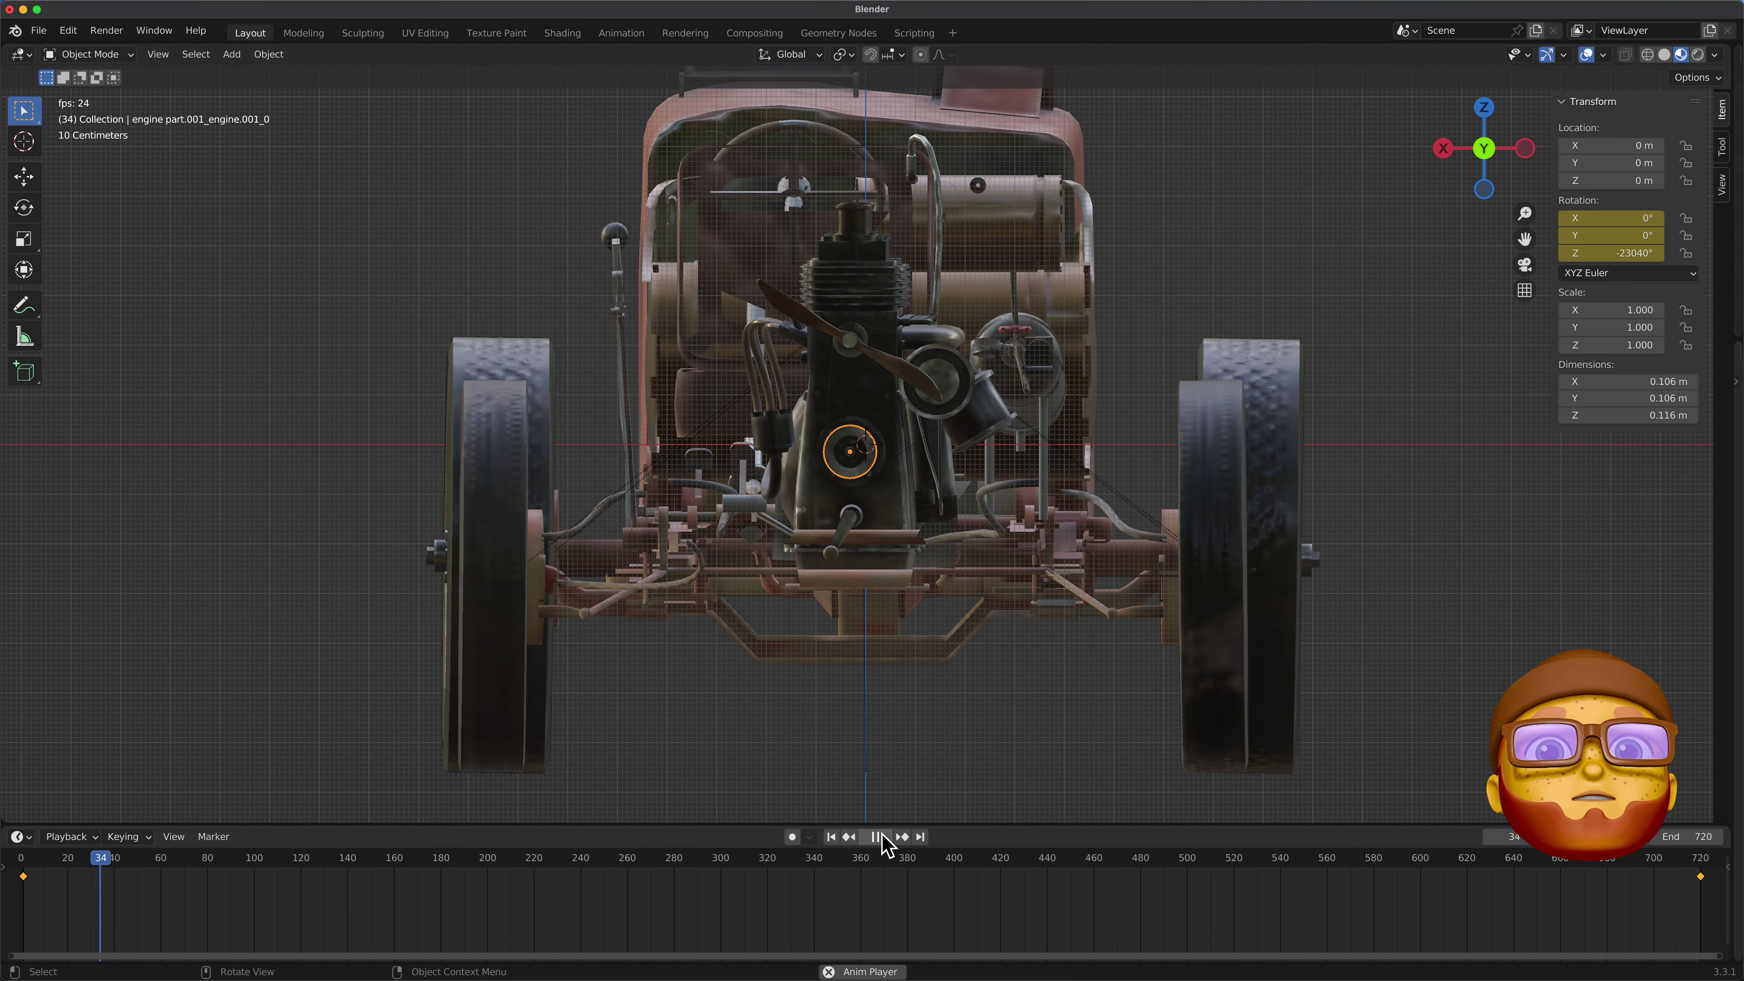
left_click(879, 836)
left_click(831, 837)
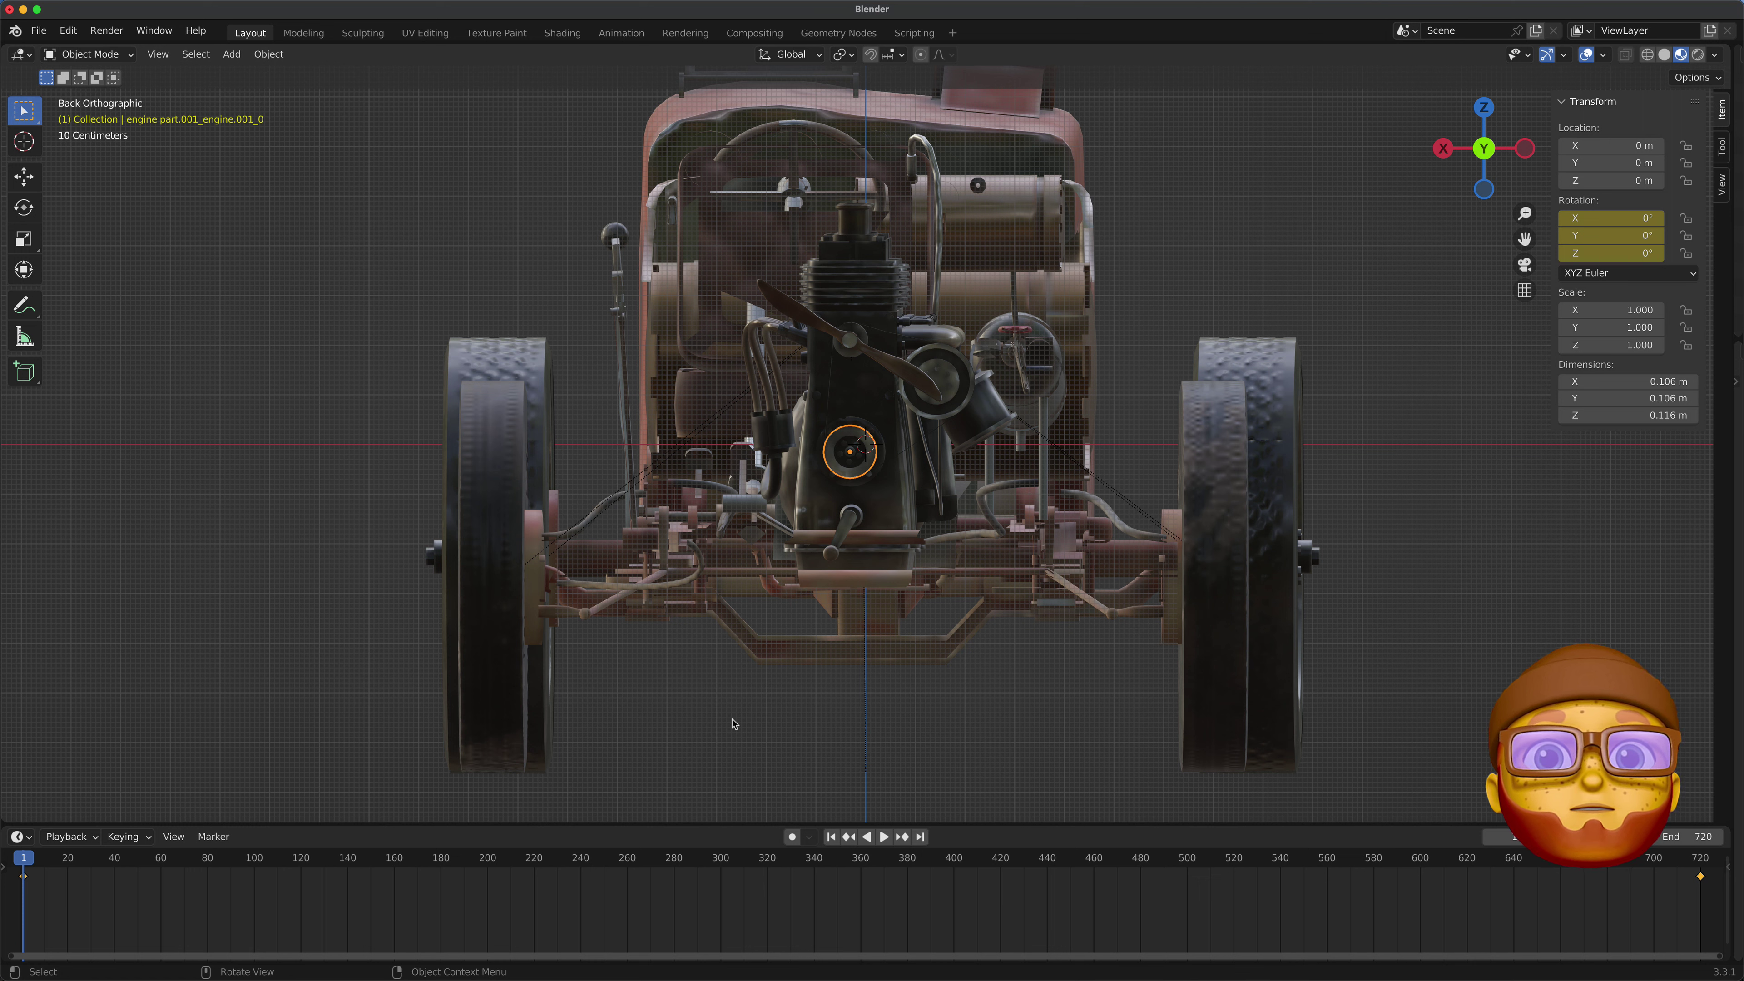
left_click(966, 721)
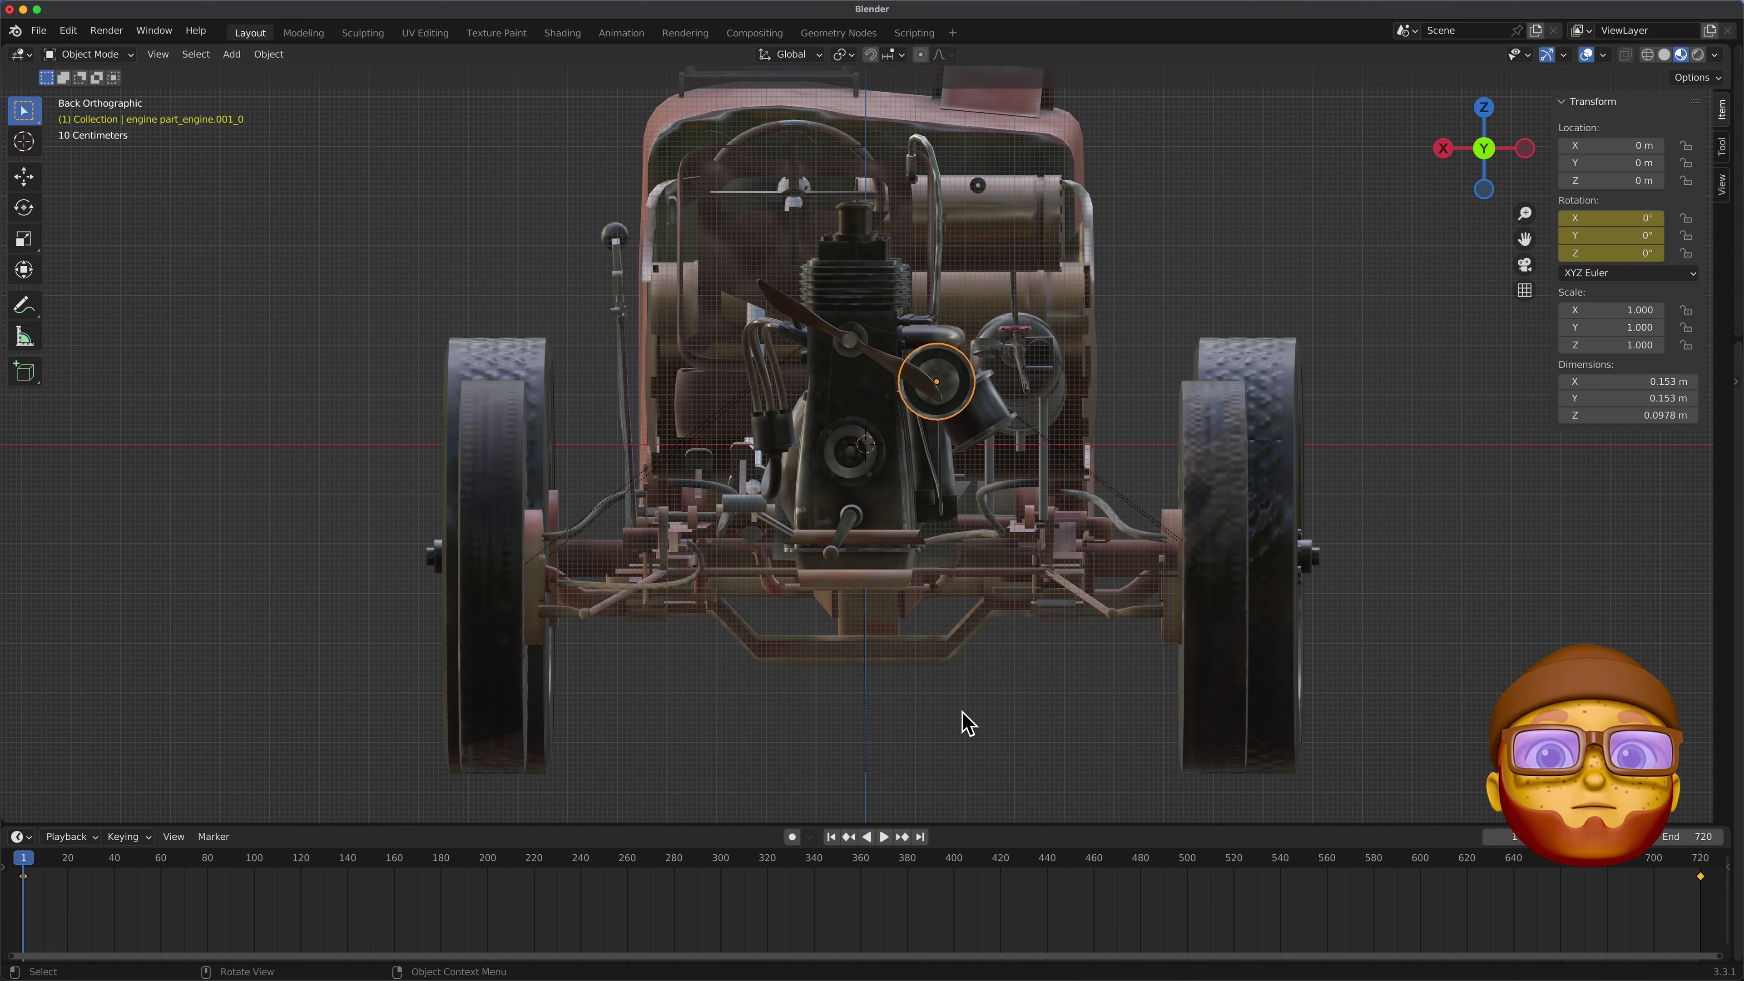
left_click(965, 722)
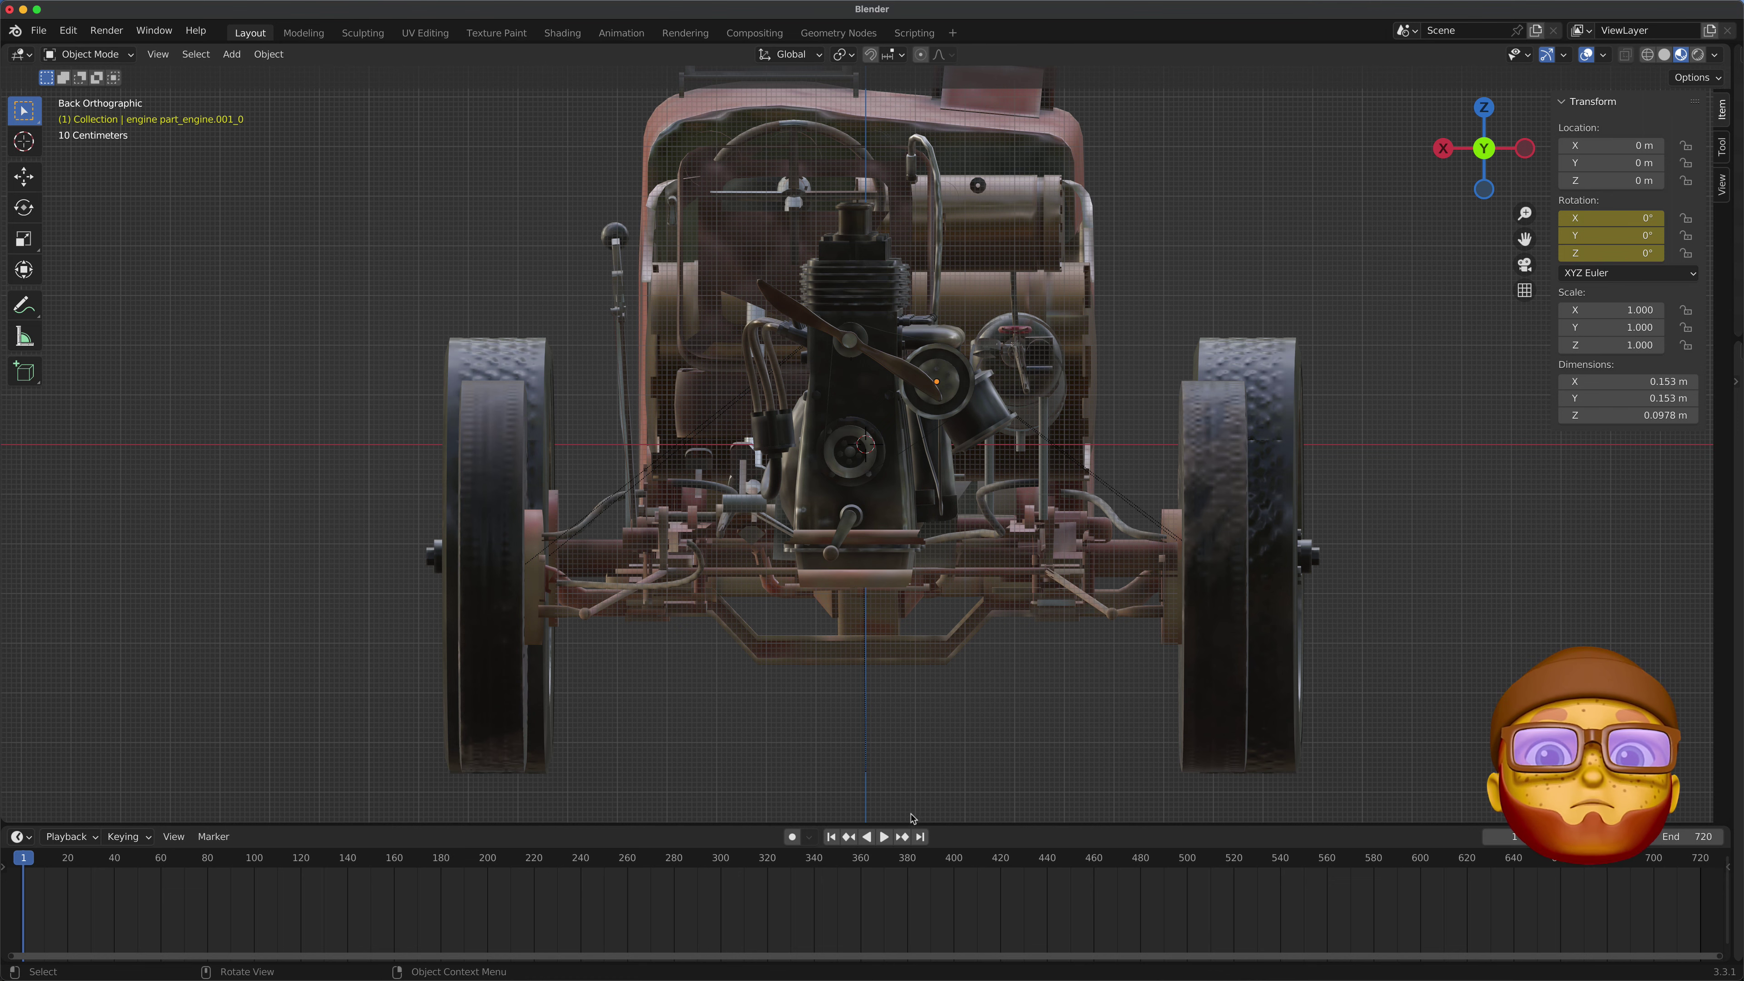
Replay the animation in an enlarged, raised three-quarter view, then stop and rewind to frame 1
left_click(884, 836)
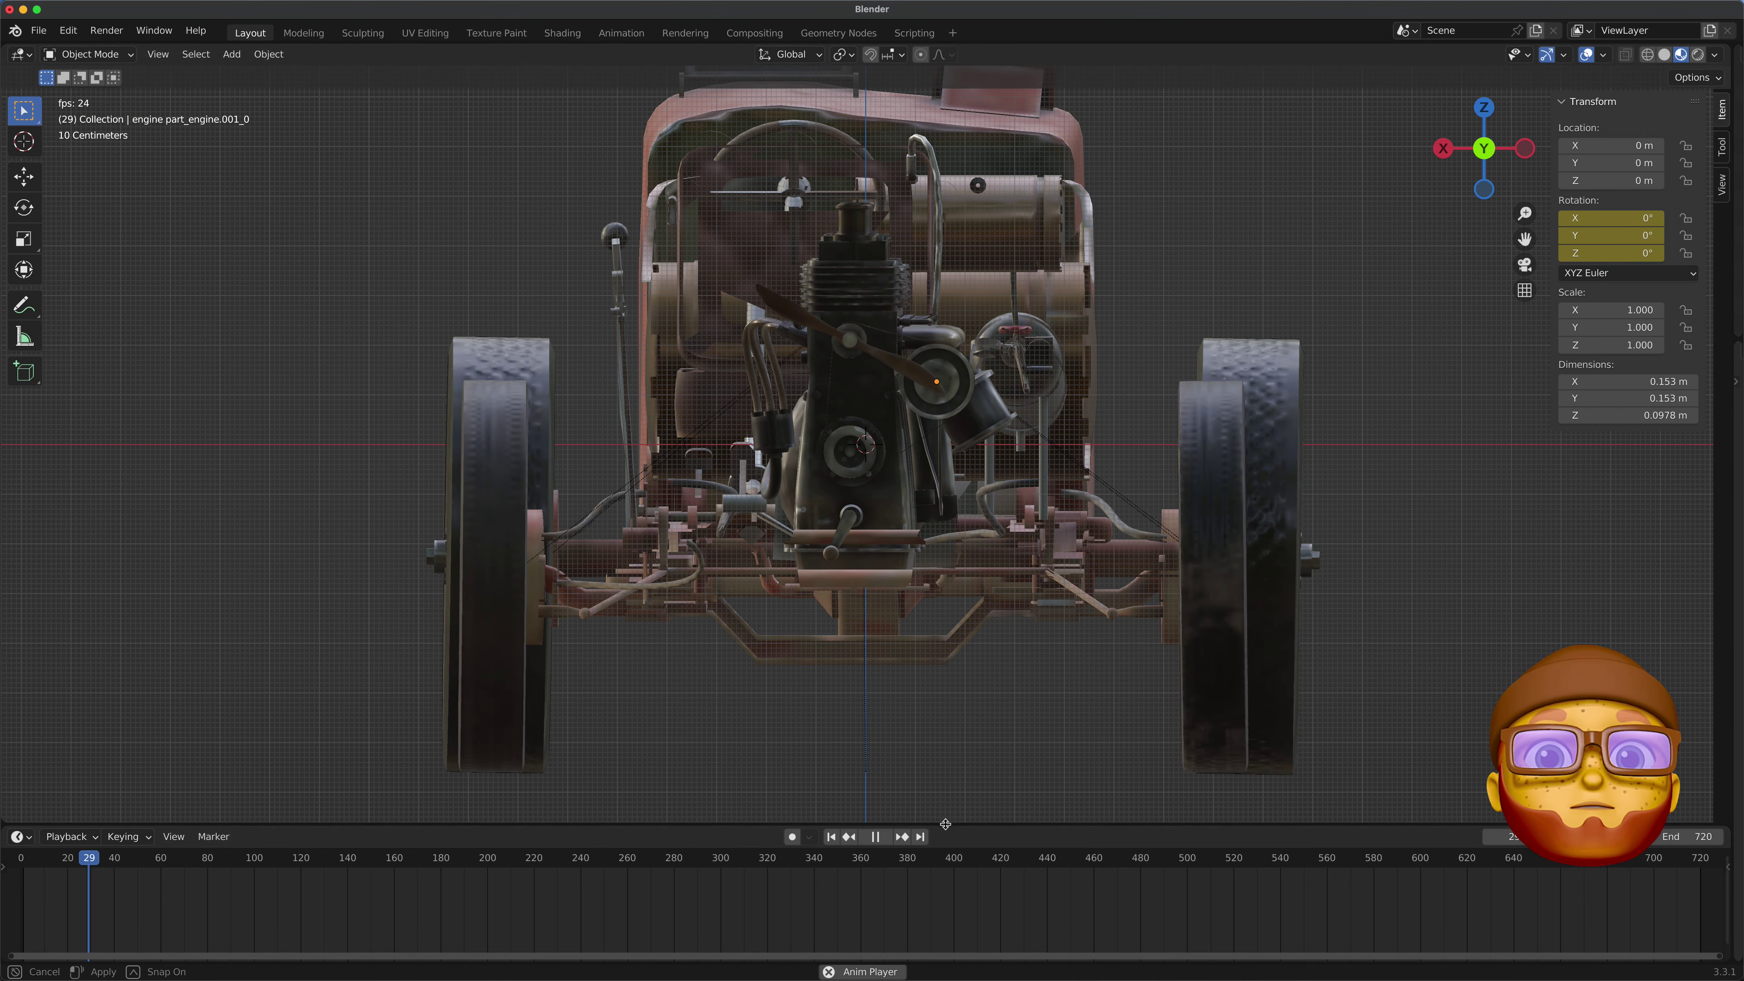
left_click_drag(946, 825, 947, 890)
scroll(989, 776, "down", 4)
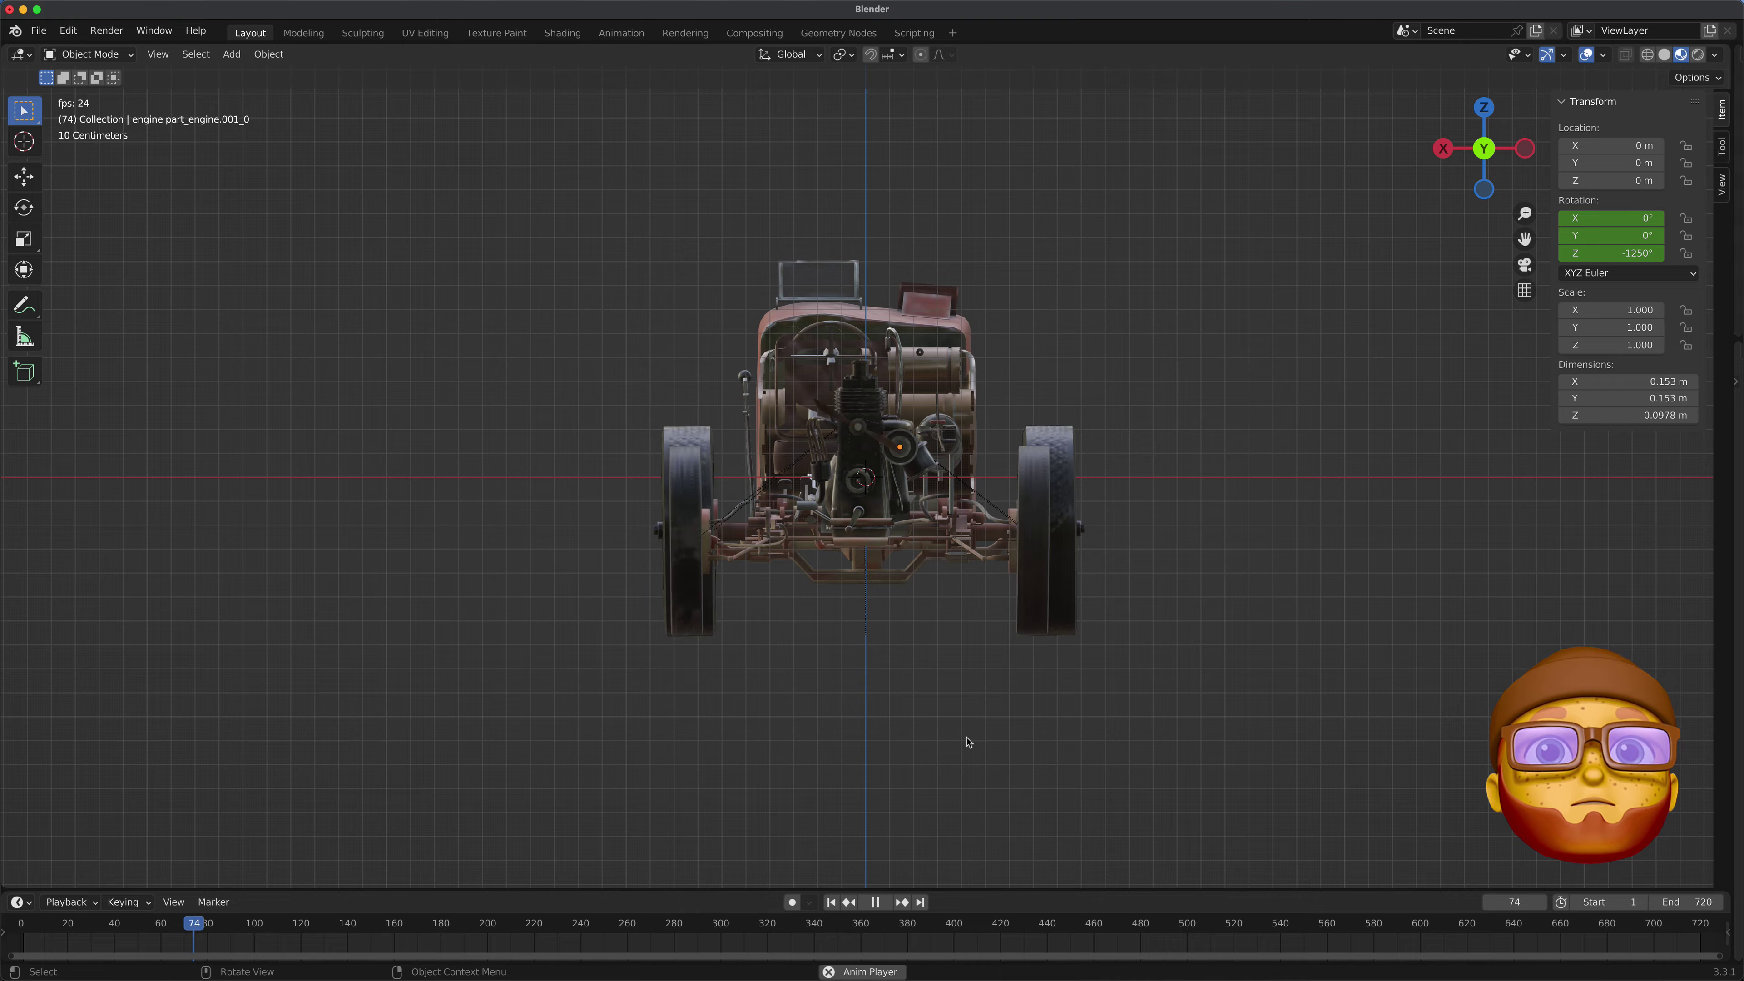
middle_click_drag(968, 742, 1062, 846)
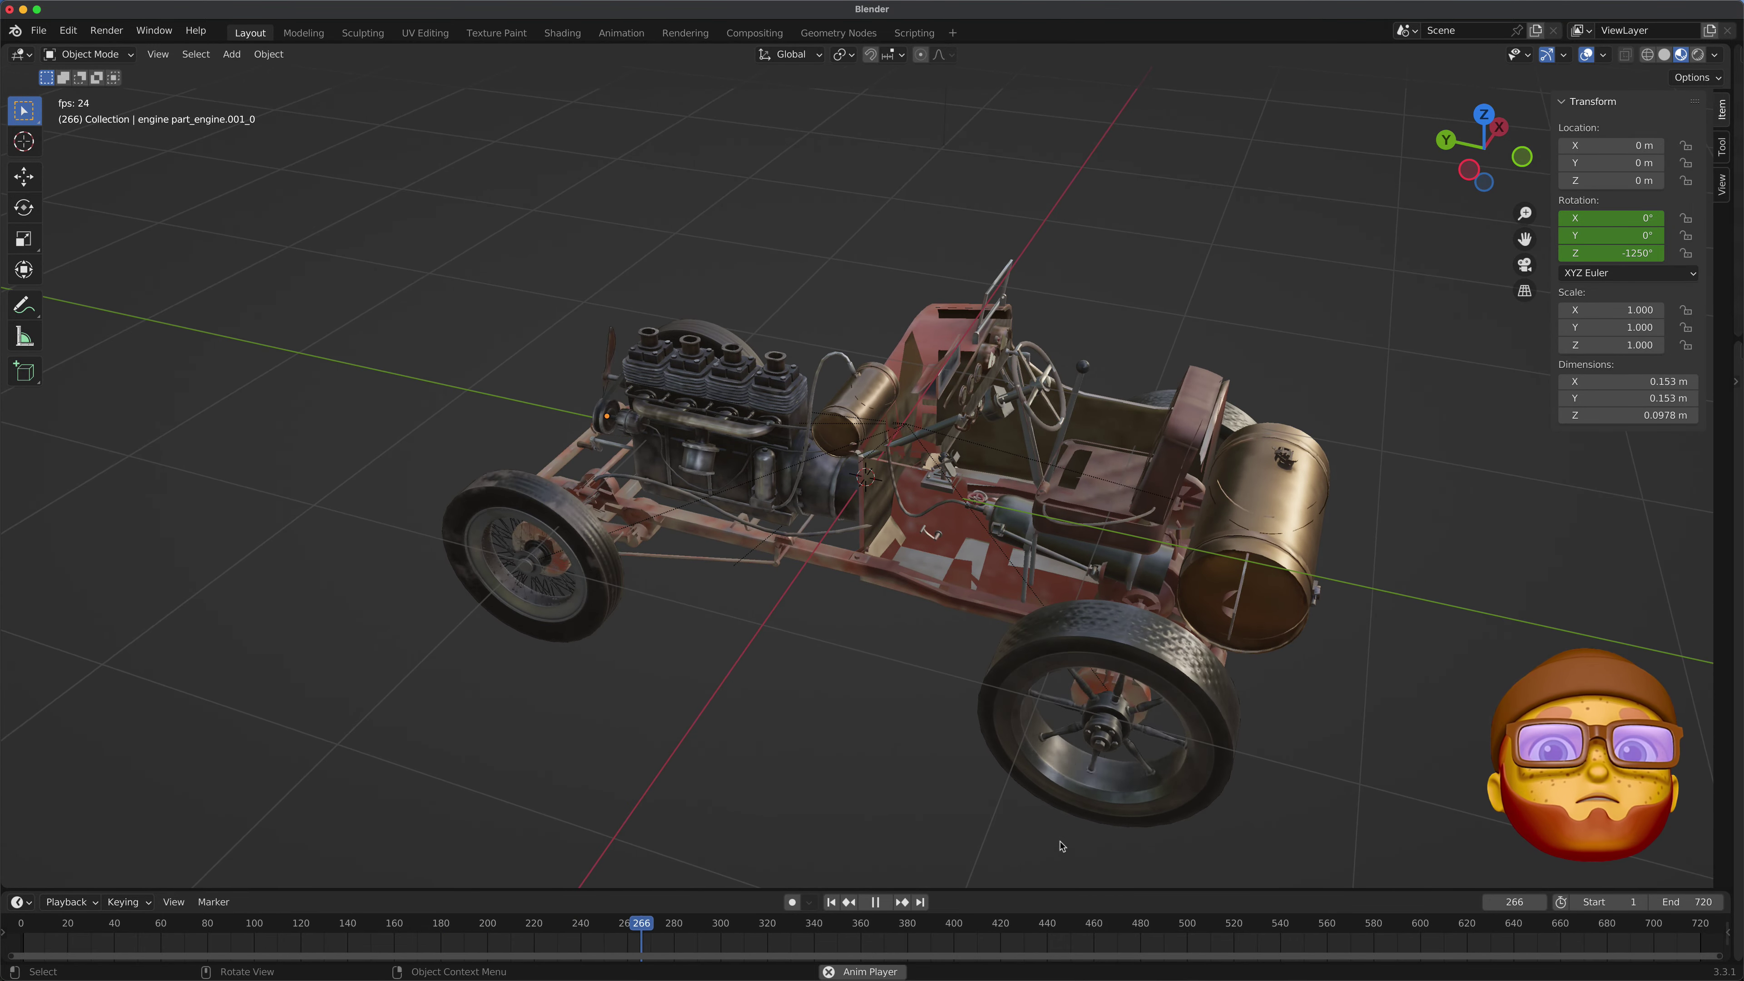
left_click(875, 902)
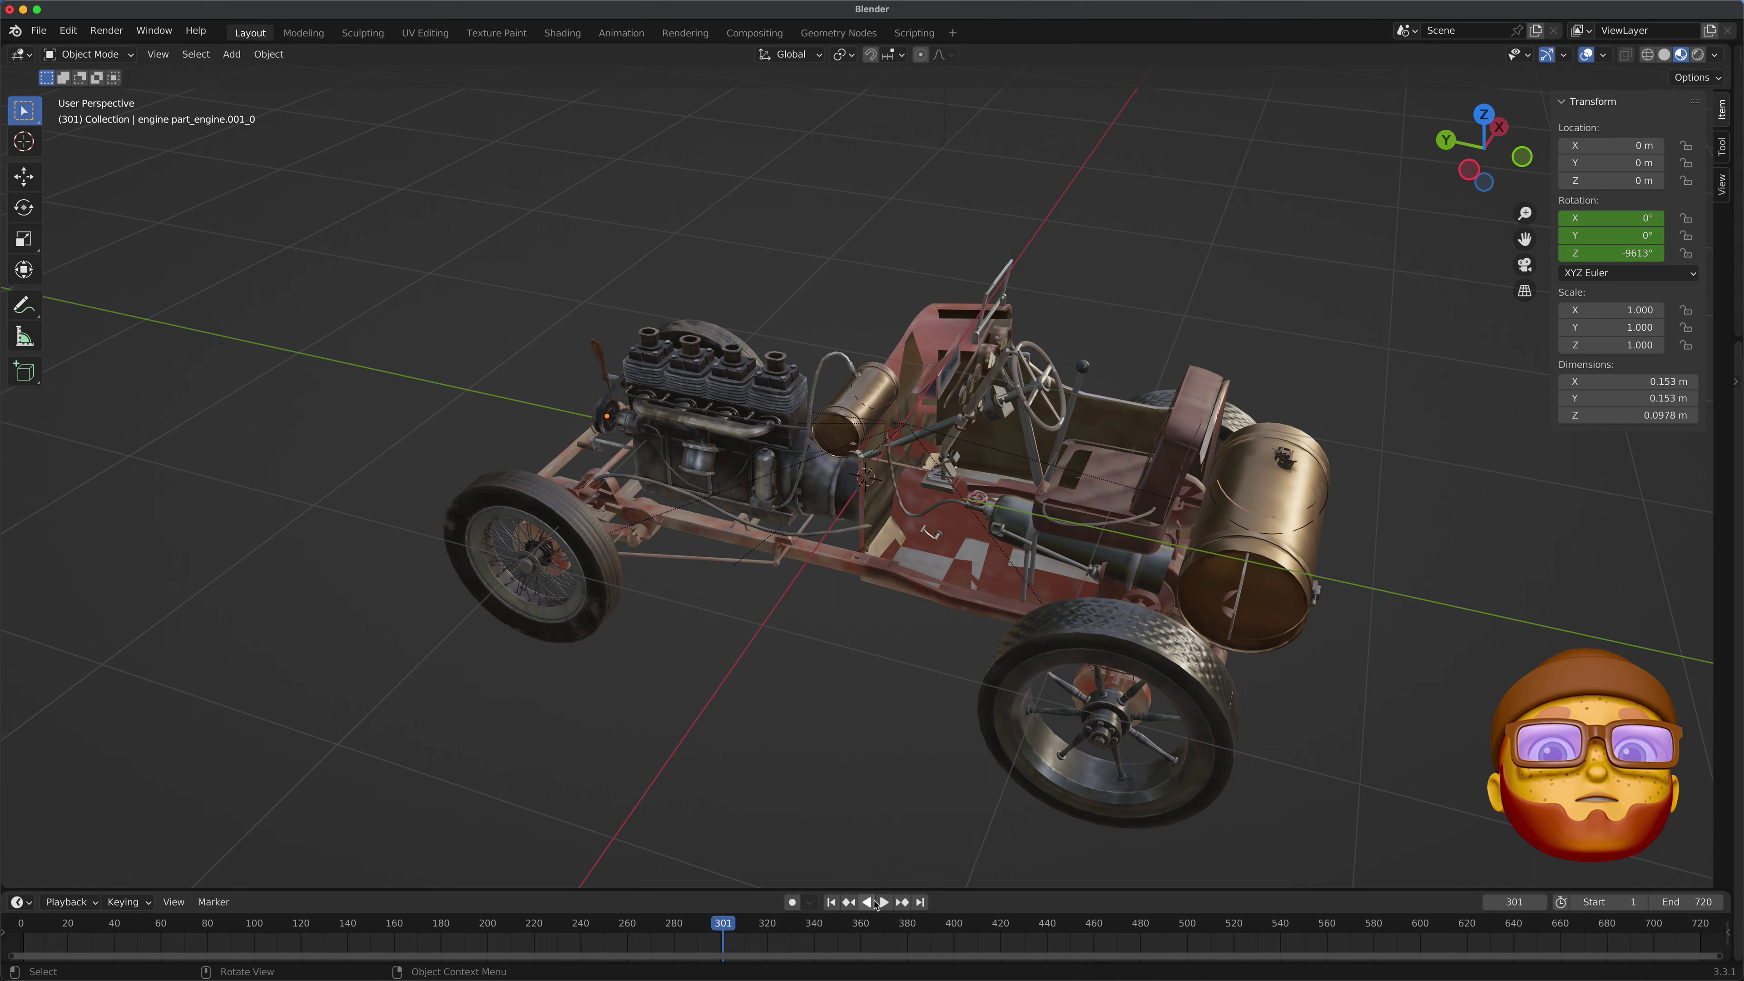
left_click(833, 903)
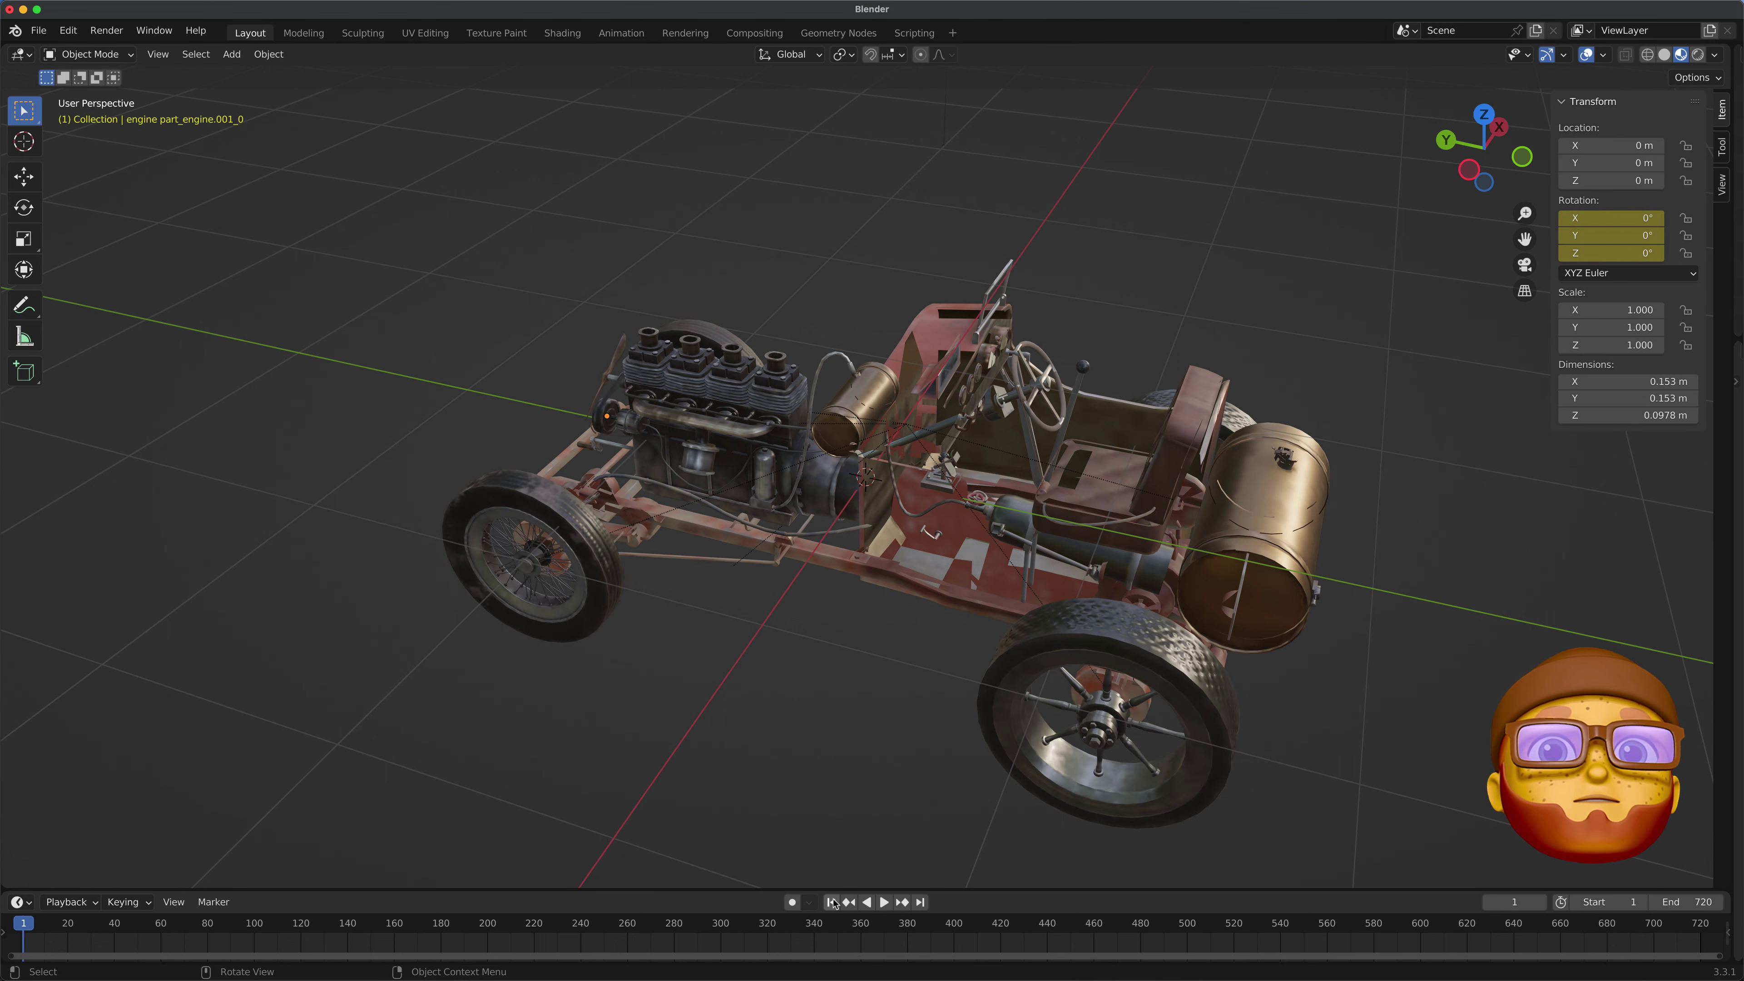
Switch the viewport to Rendered shading and the render engine to Cycles, hiding the side panels
left_click(1698, 55)
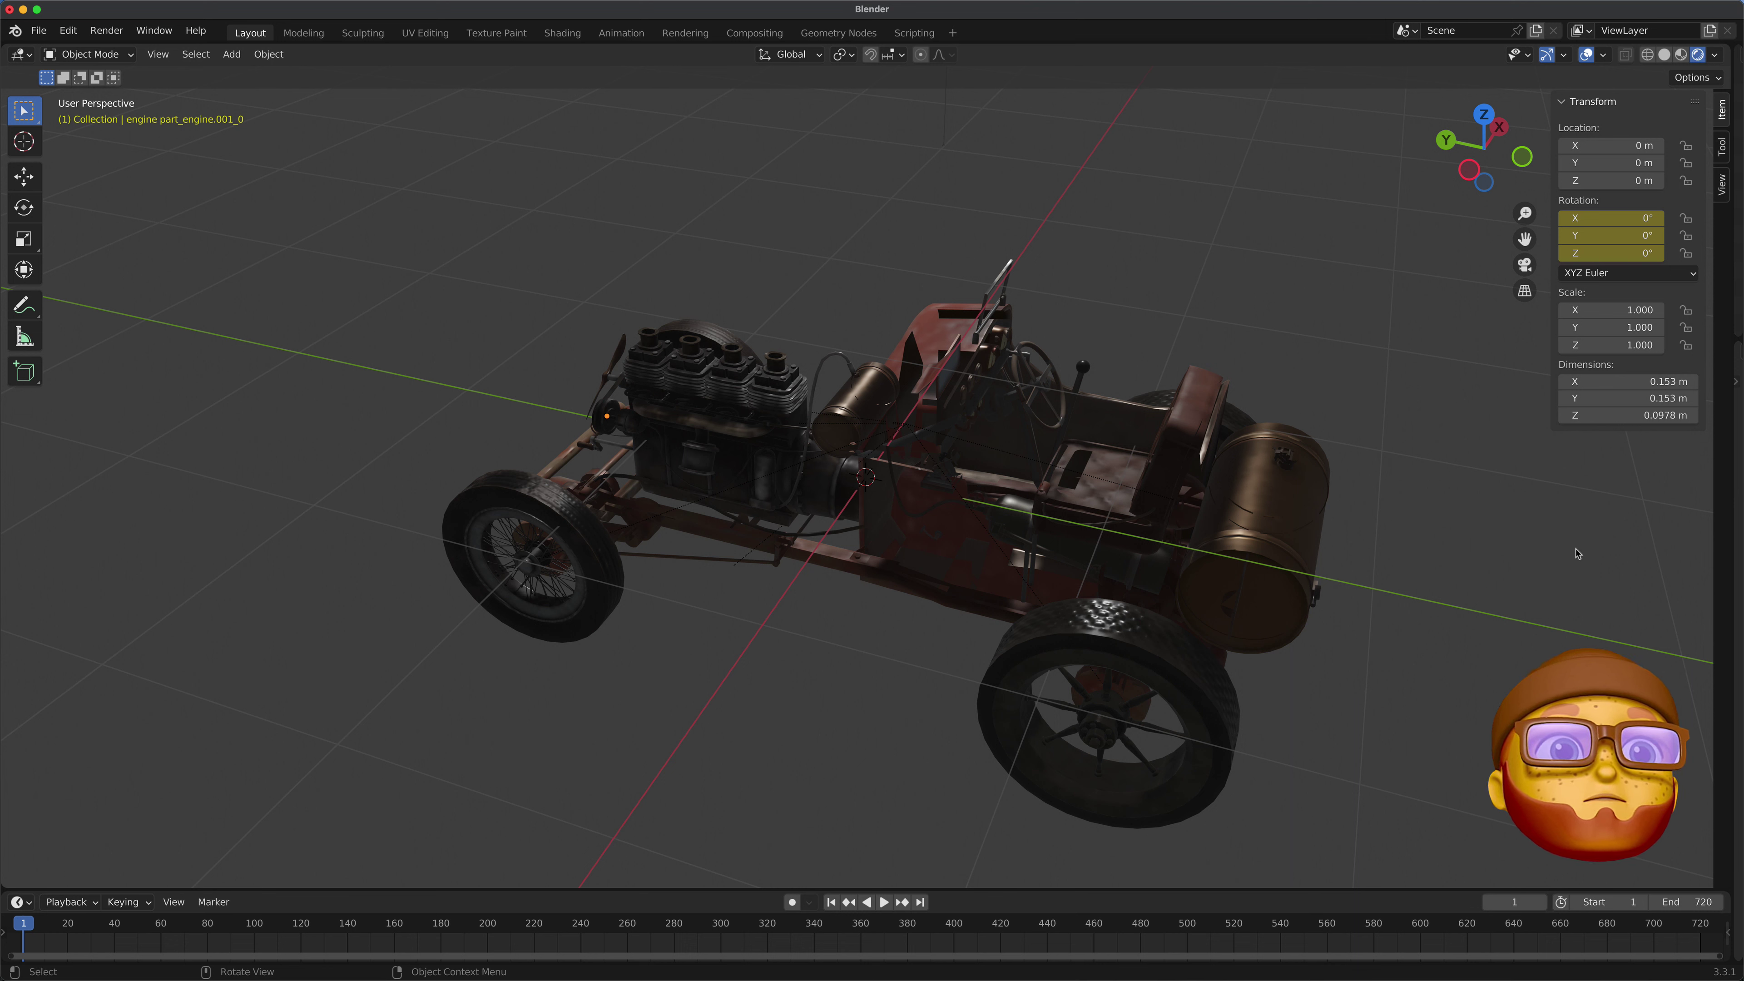
key("n")
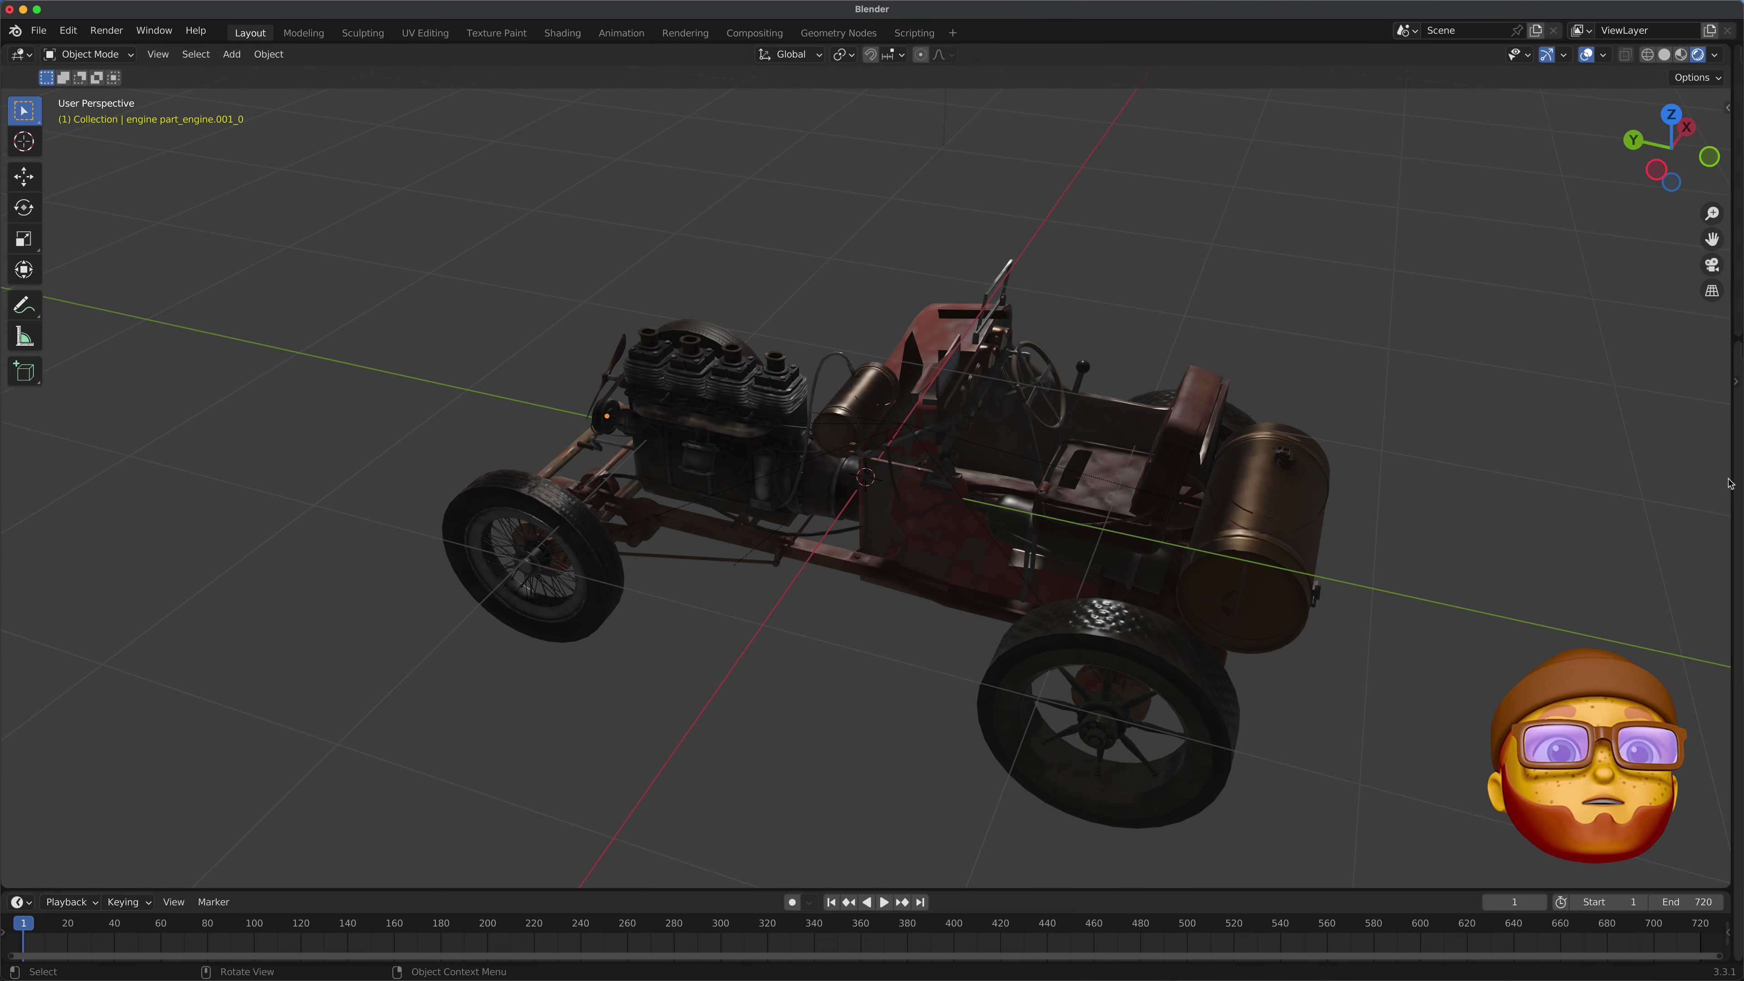
left_click_drag(1734, 474, 1499, 481)
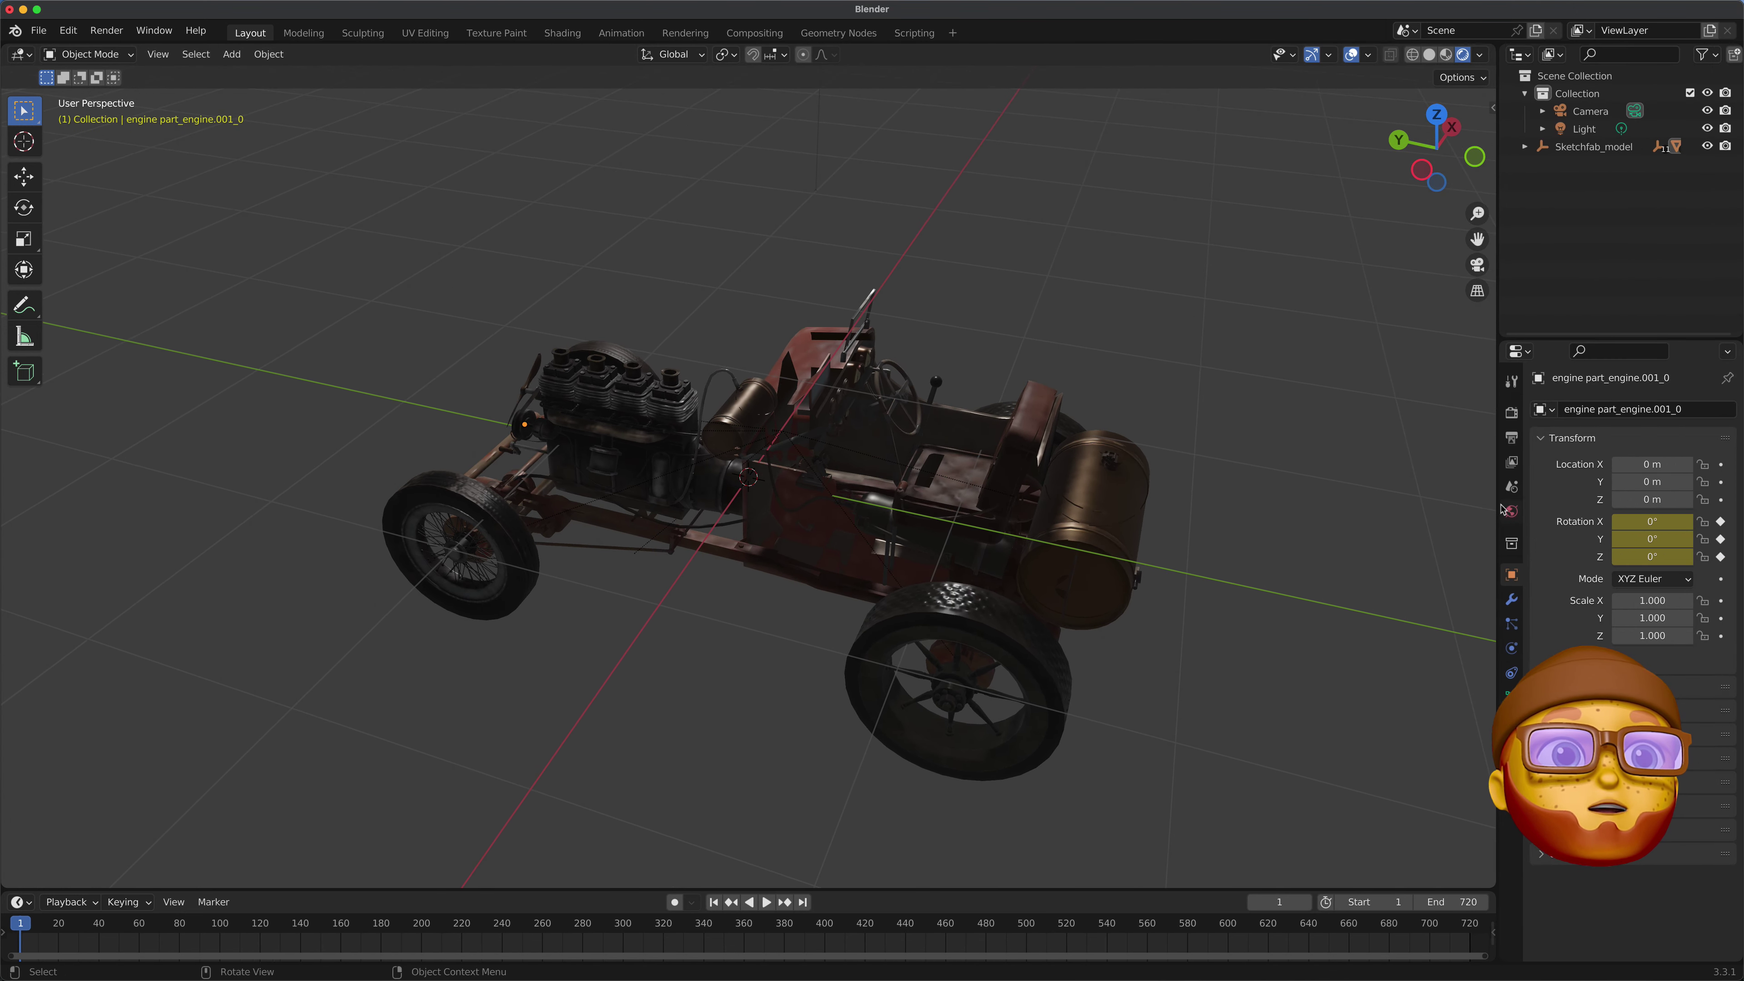
left_click(1512, 414)
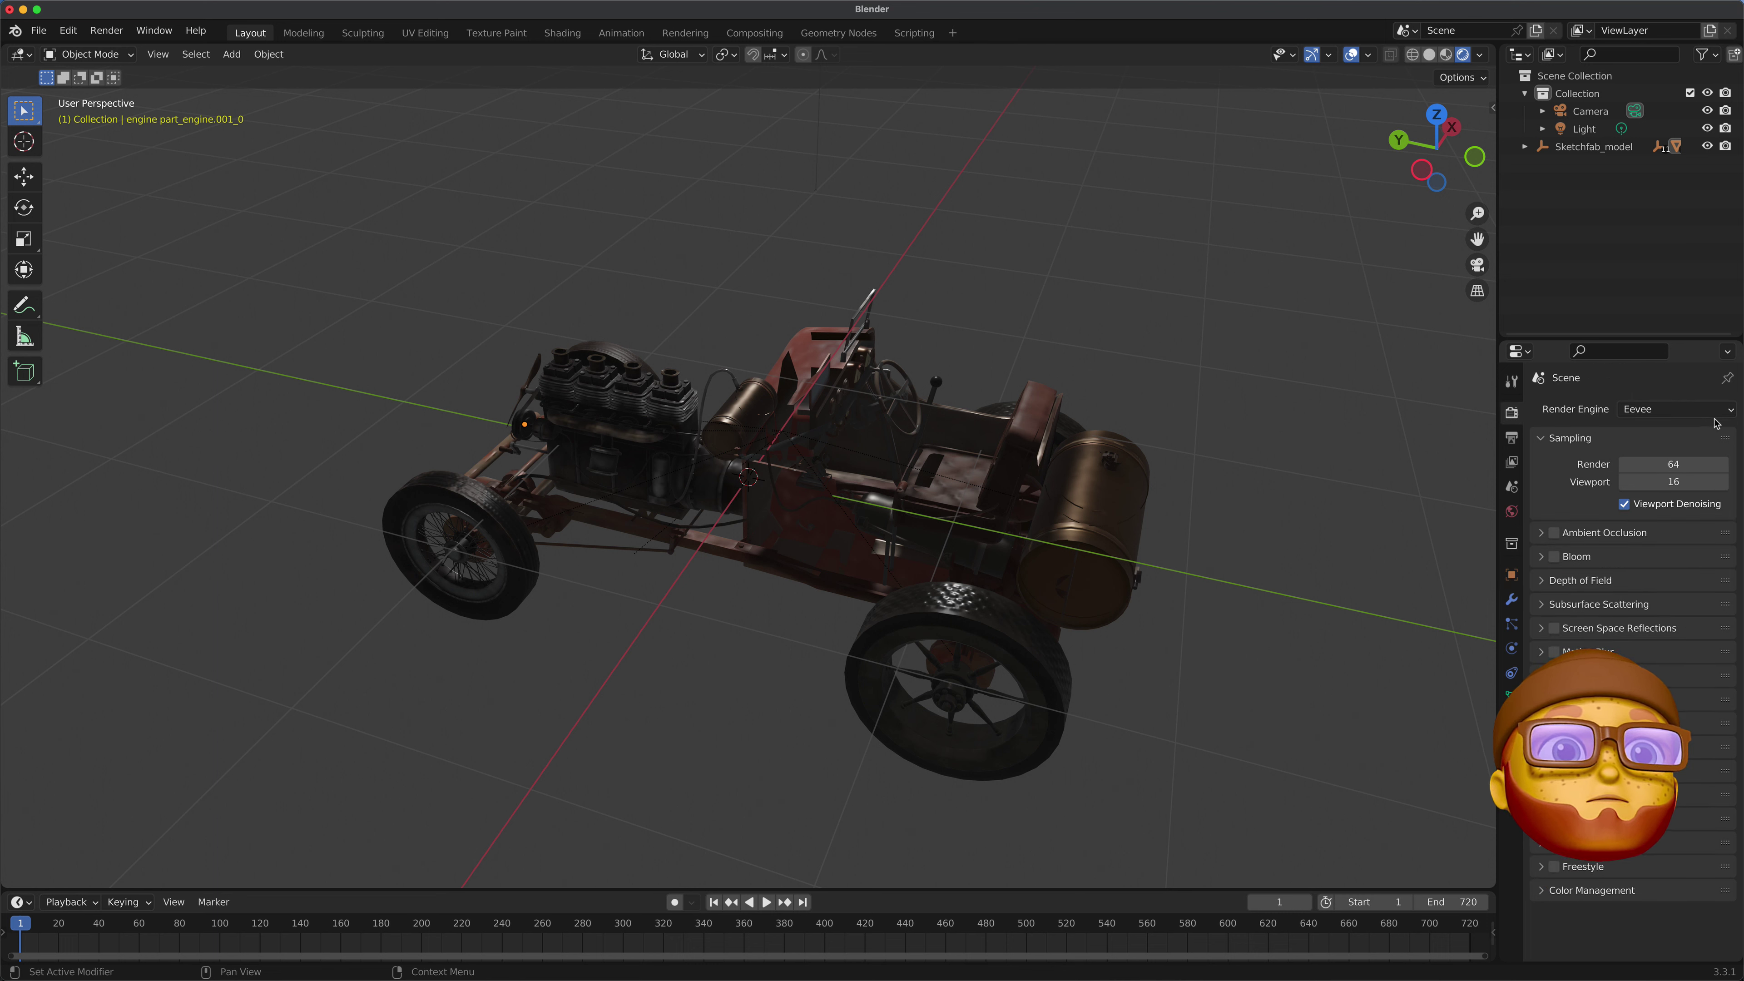
left_click(1731, 411)
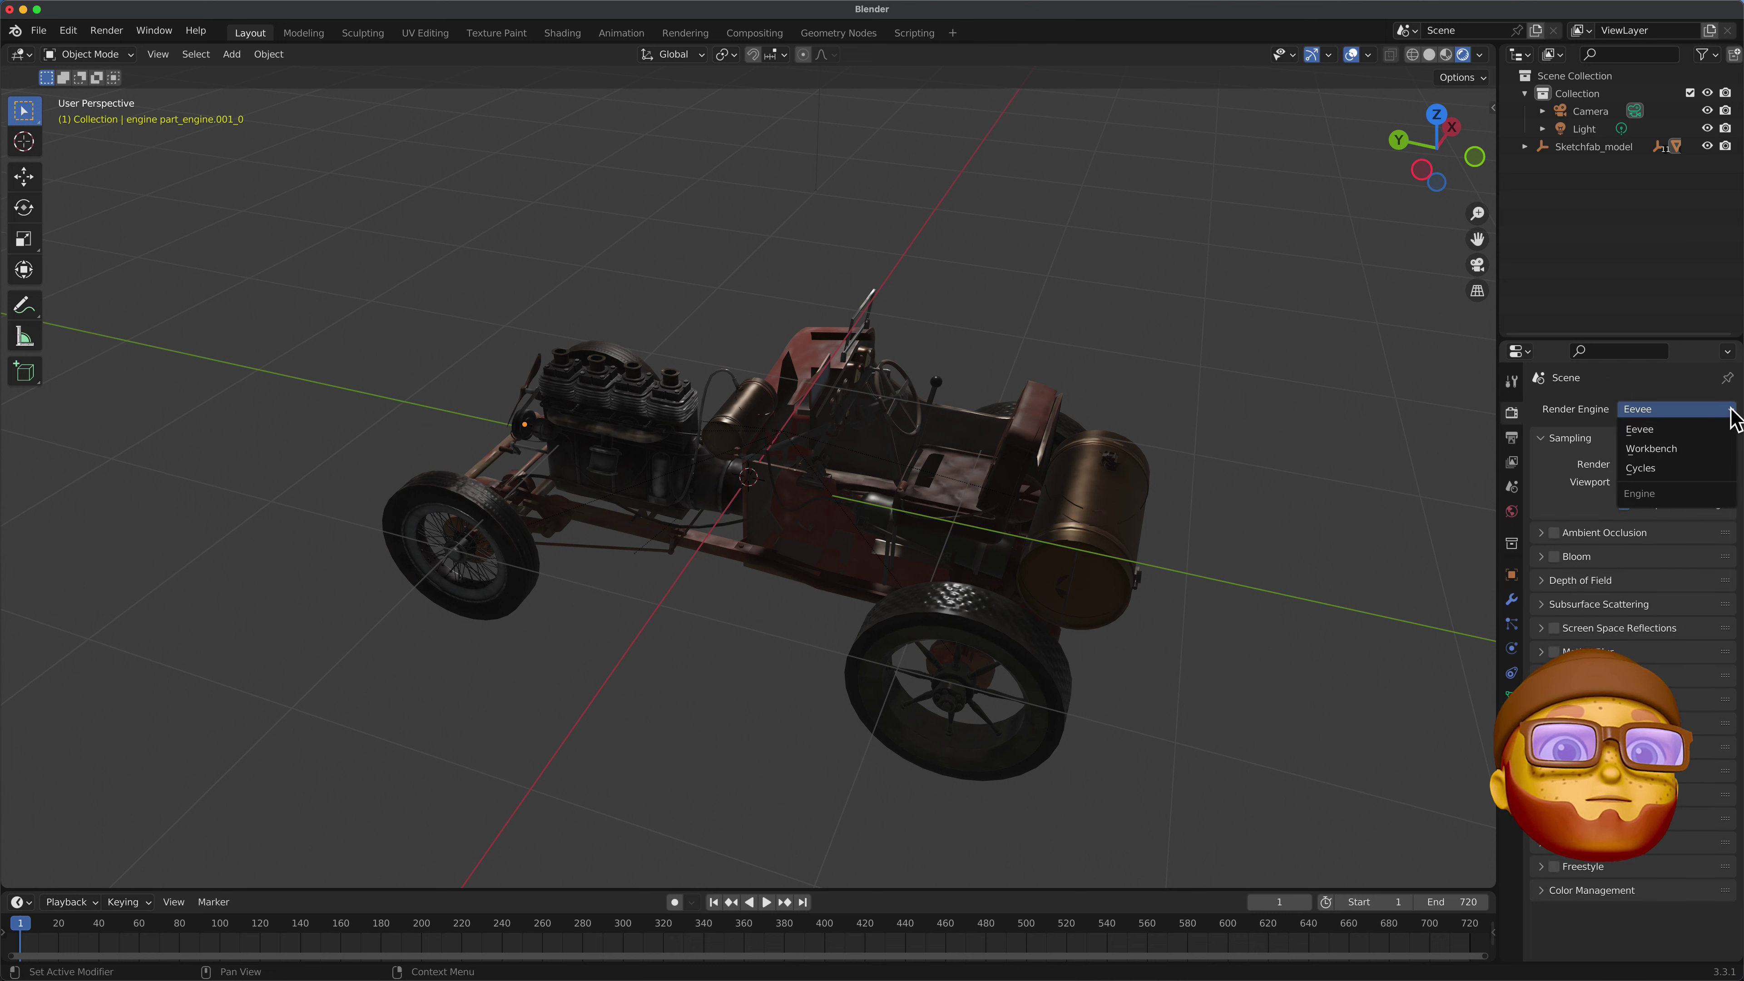
left_click(1654, 470)
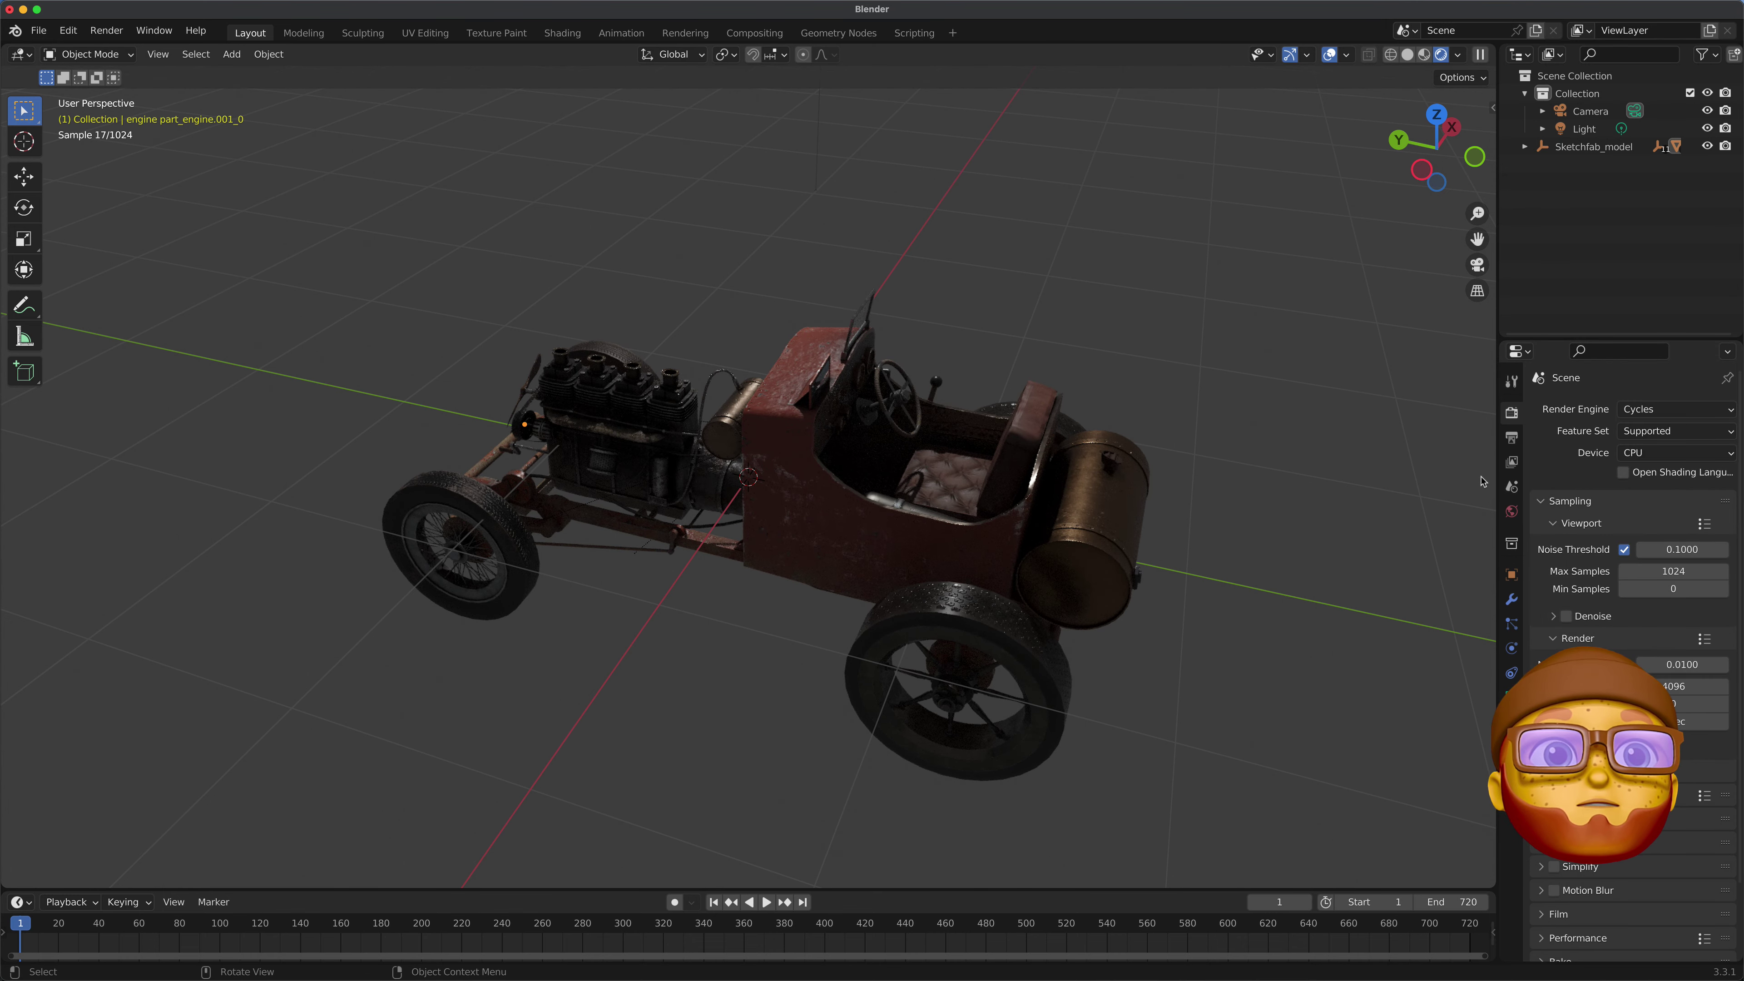
left_click_drag(1496, 474, 1737, 477)
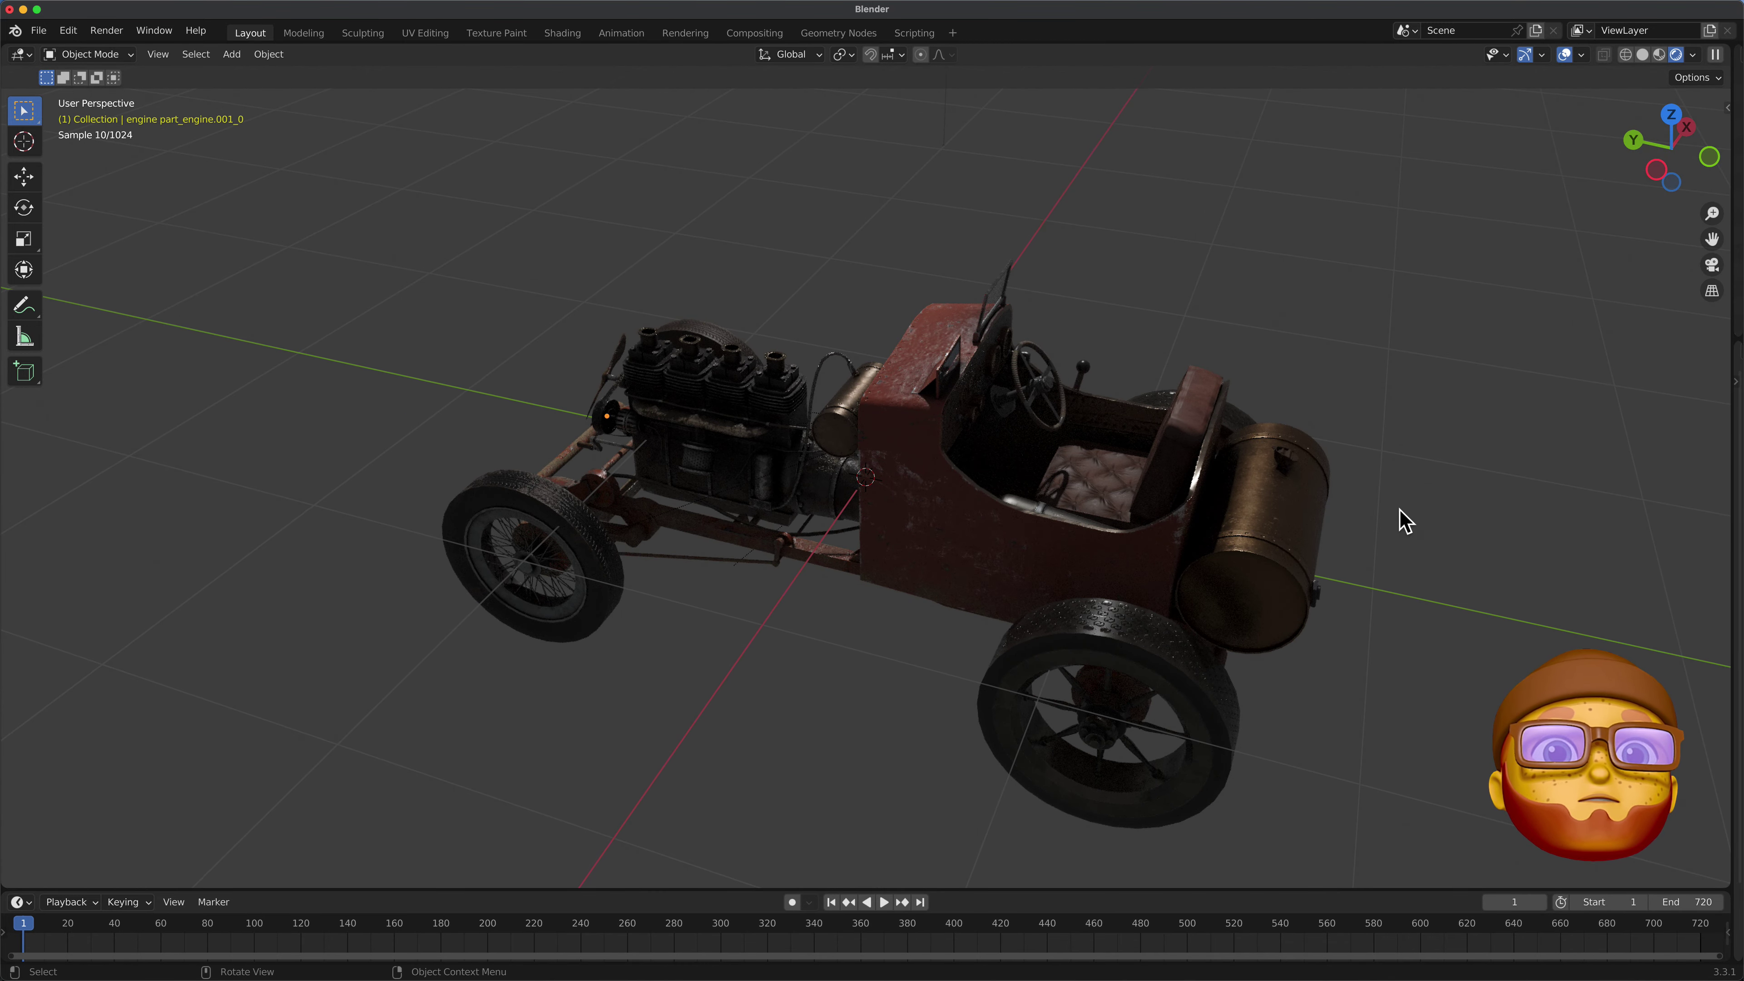
key("ctrl")
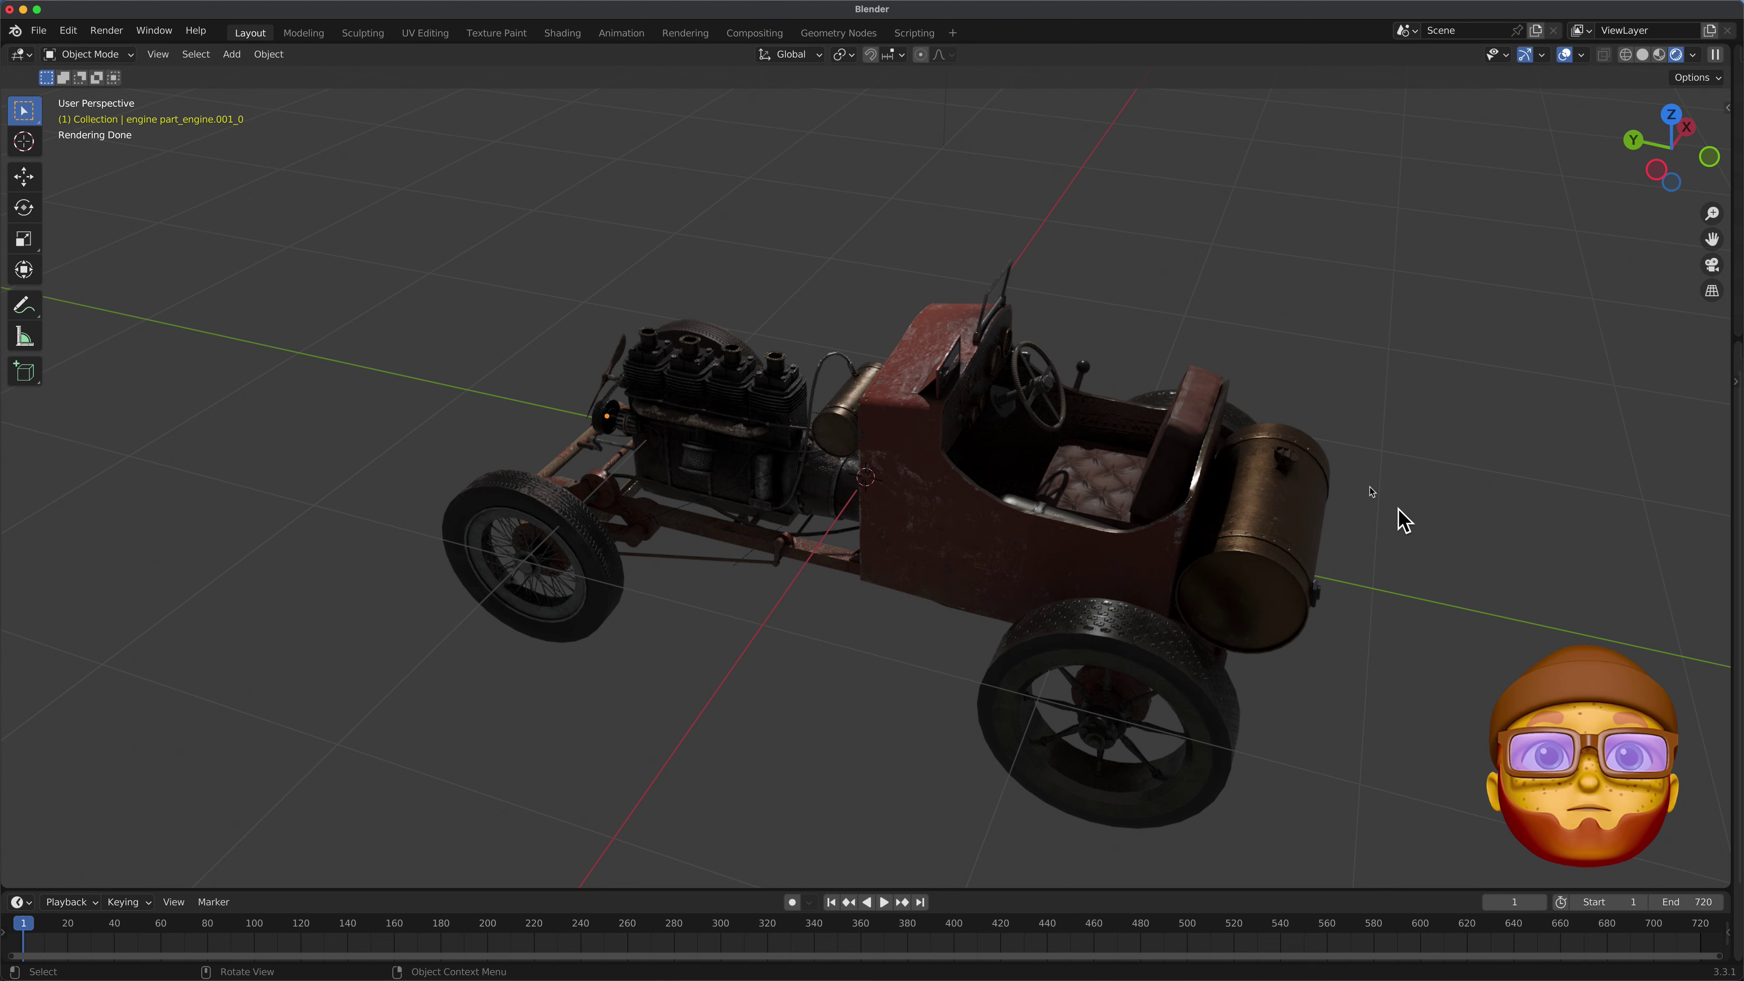
Start a glTF 2.0 export targeting vintage_racing_car.glb in X5 2TB's Old Racing Car folder
left_click(38, 30)
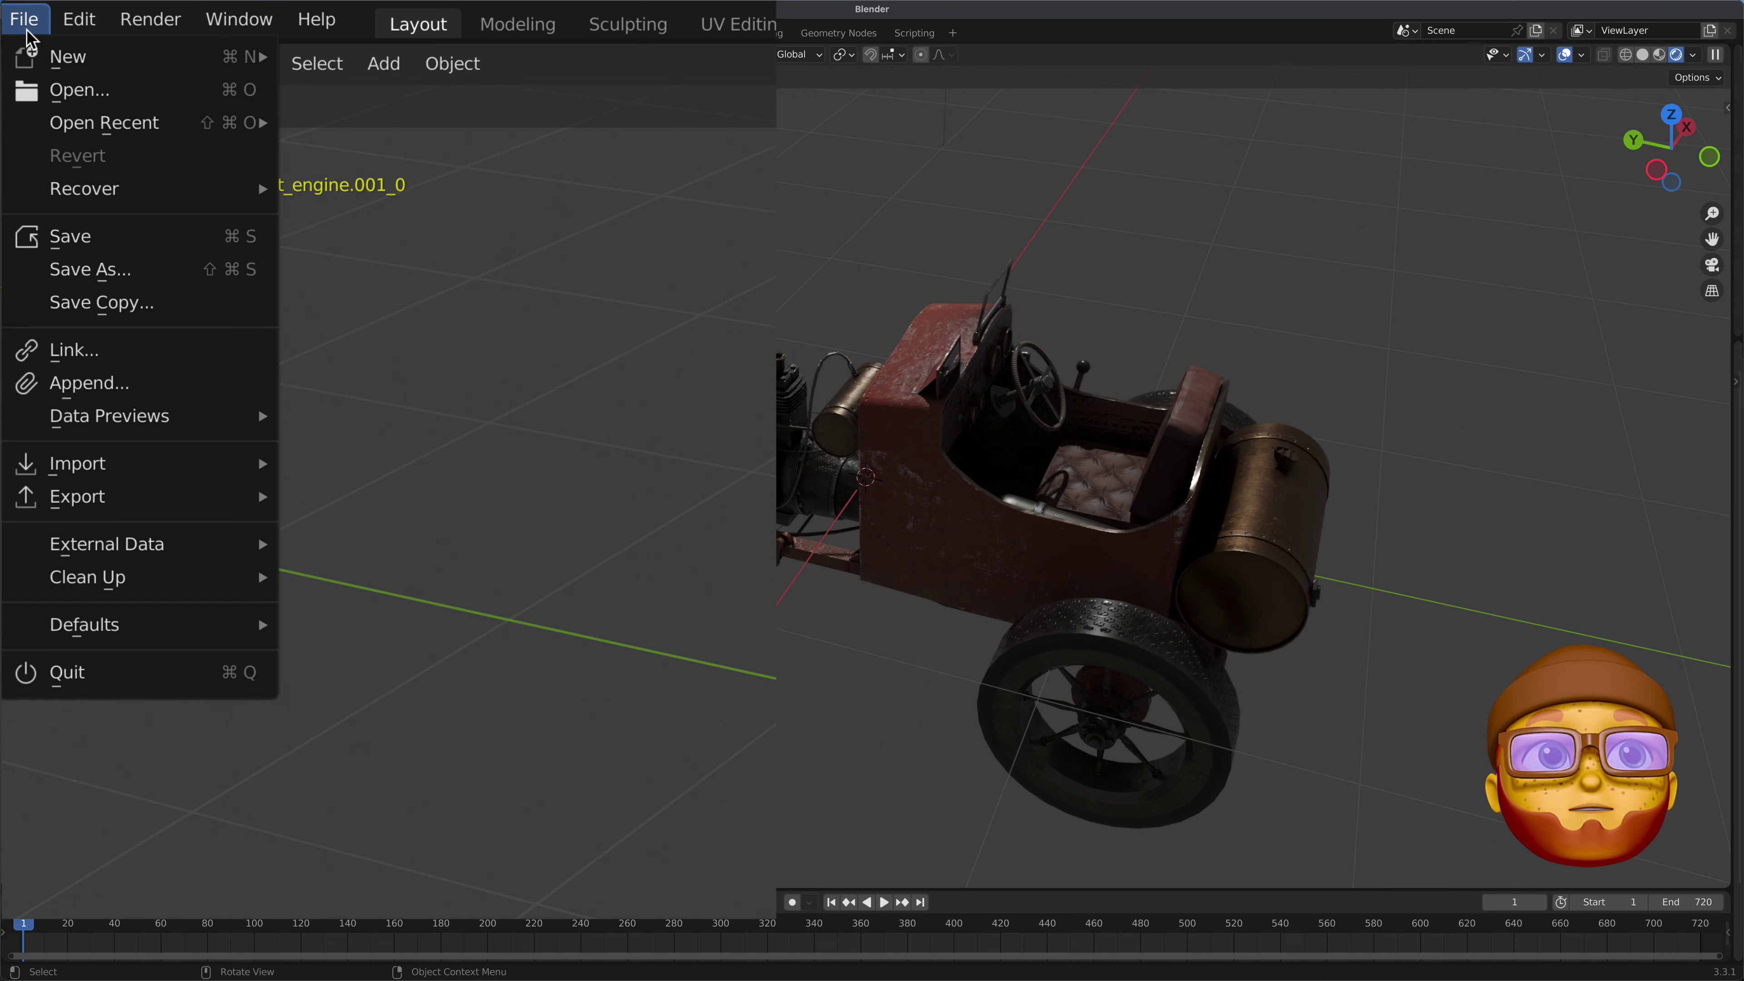
mouse_move(81, 296)
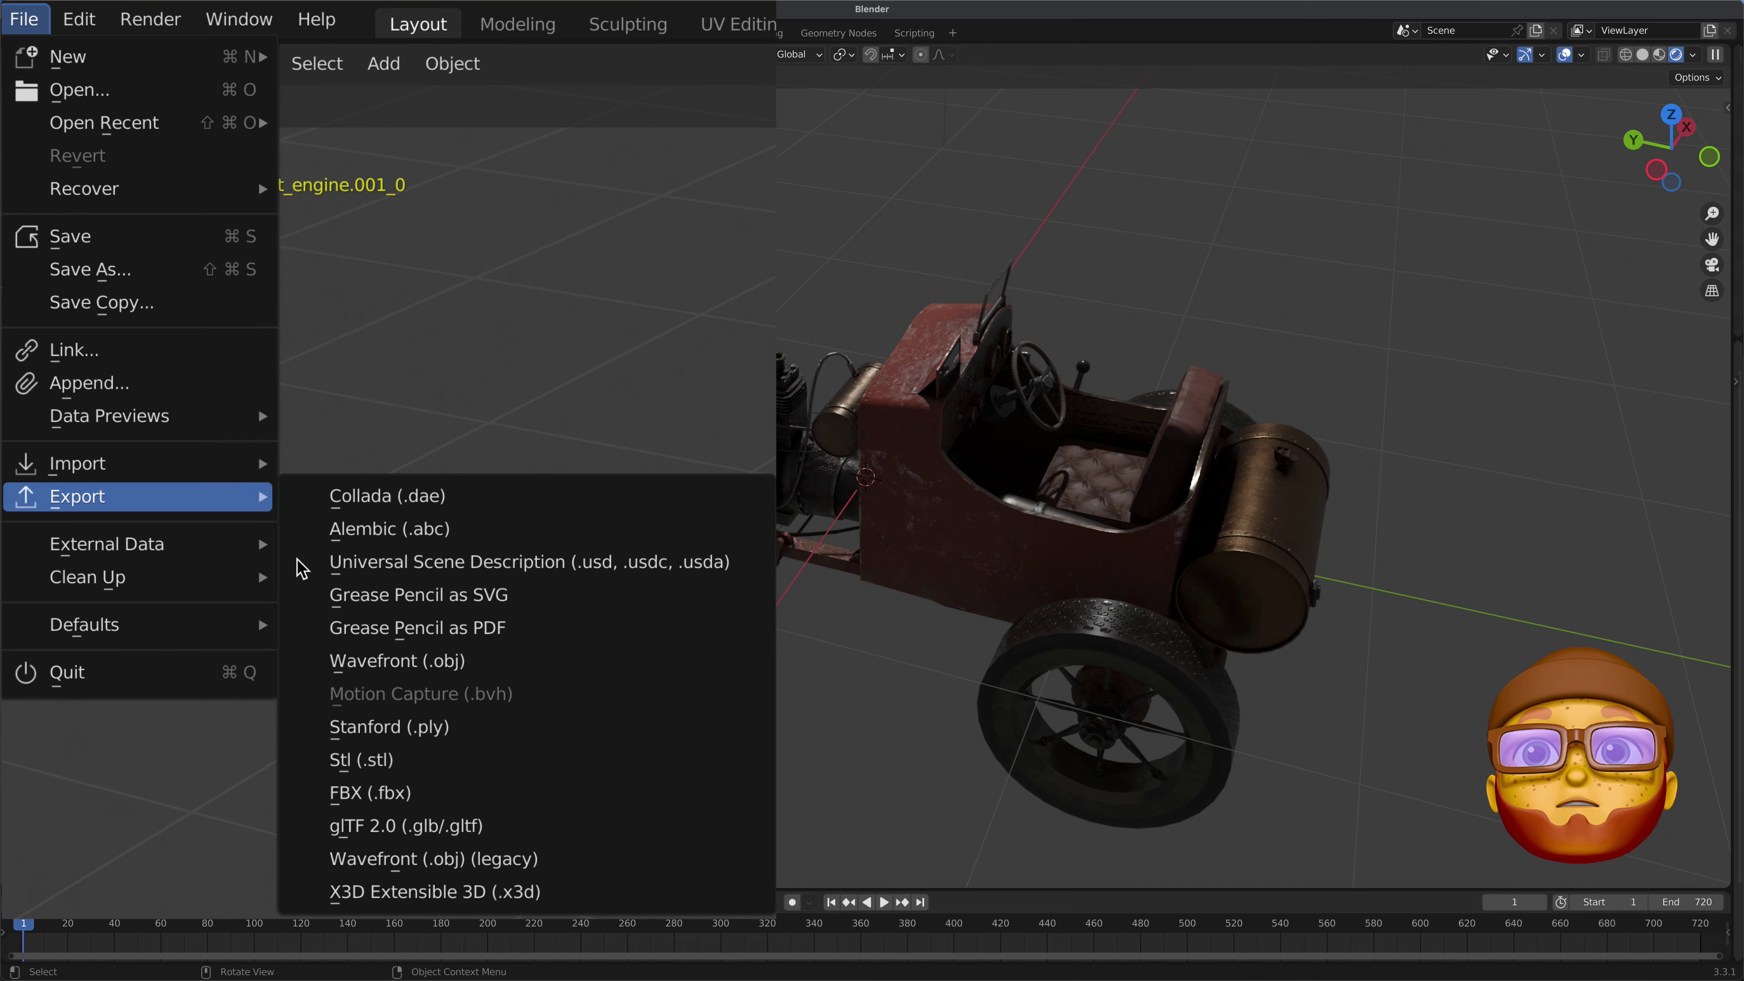
left_click(462, 828)
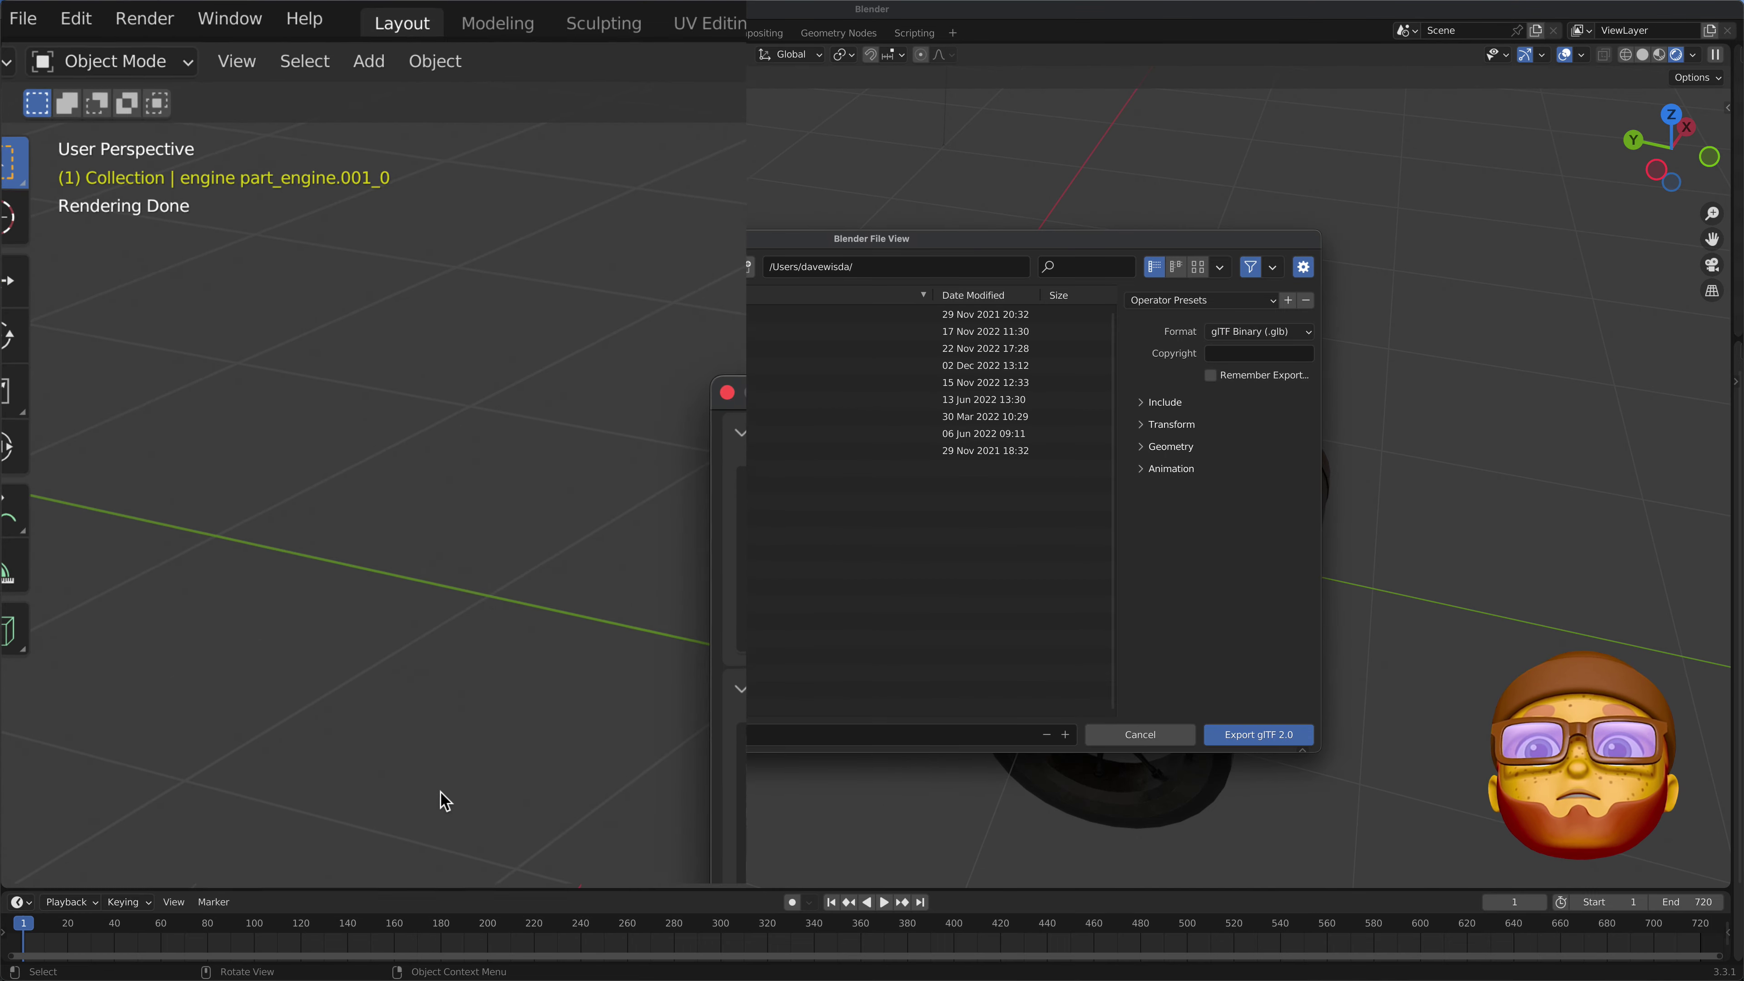
left_click(287, 309)
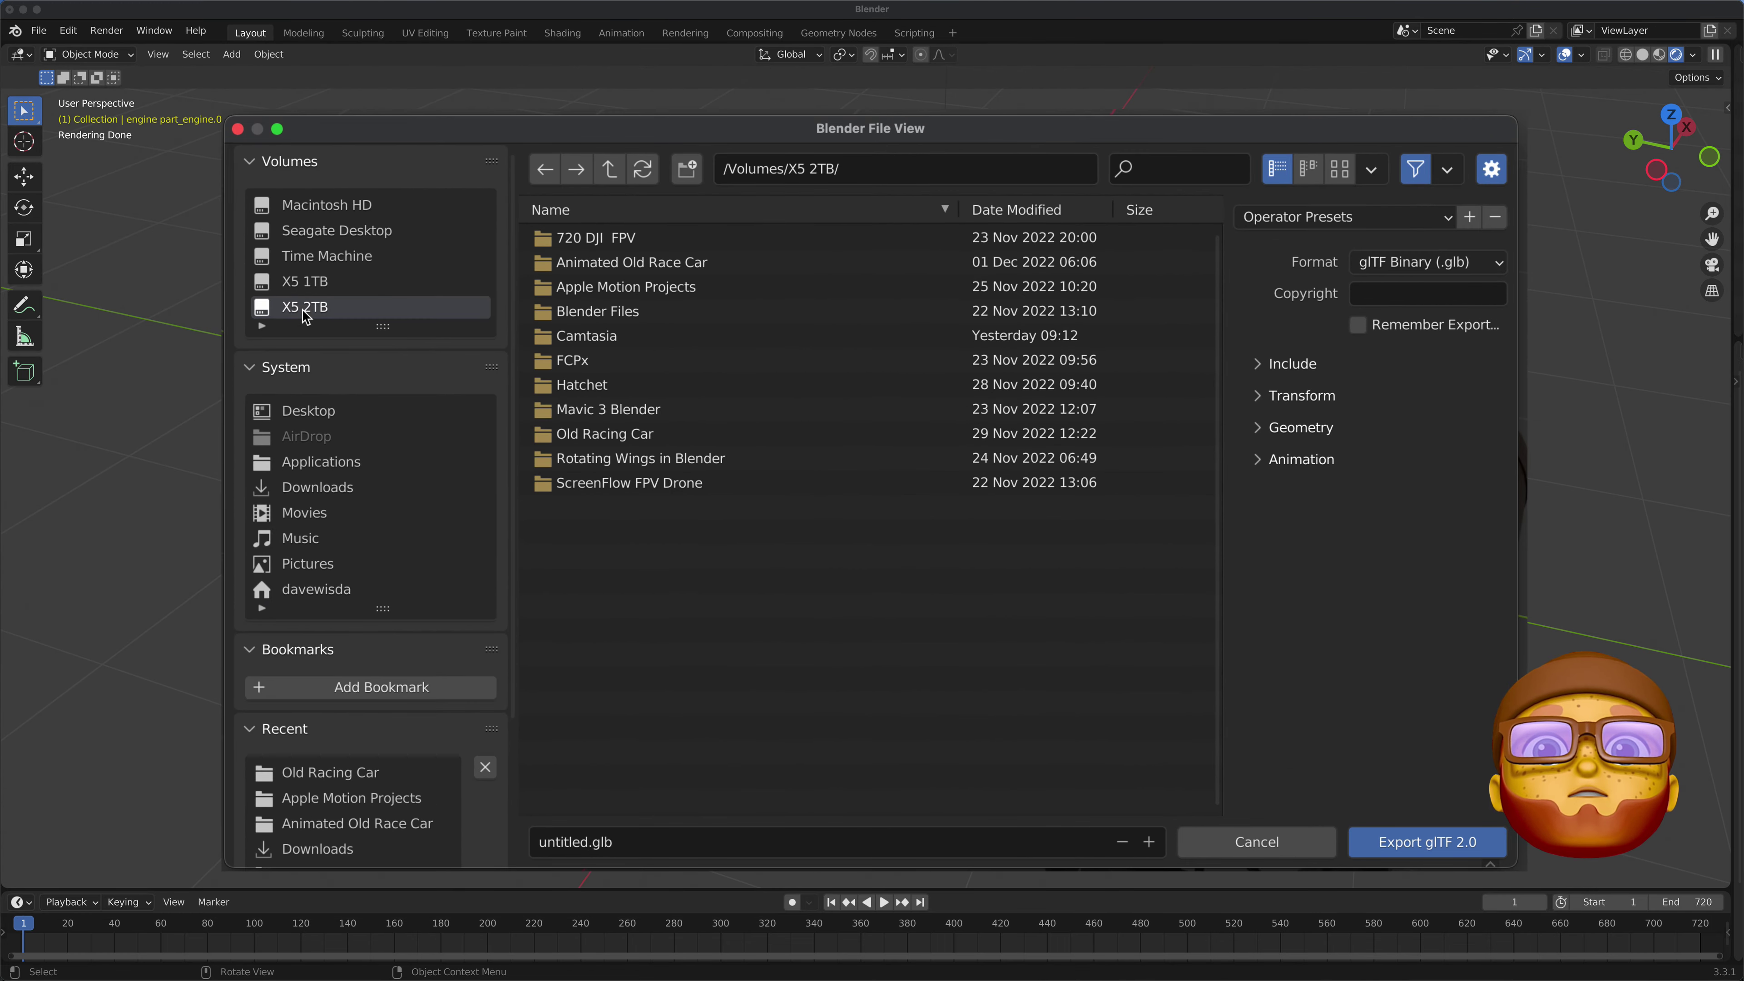
left_click(542, 435)
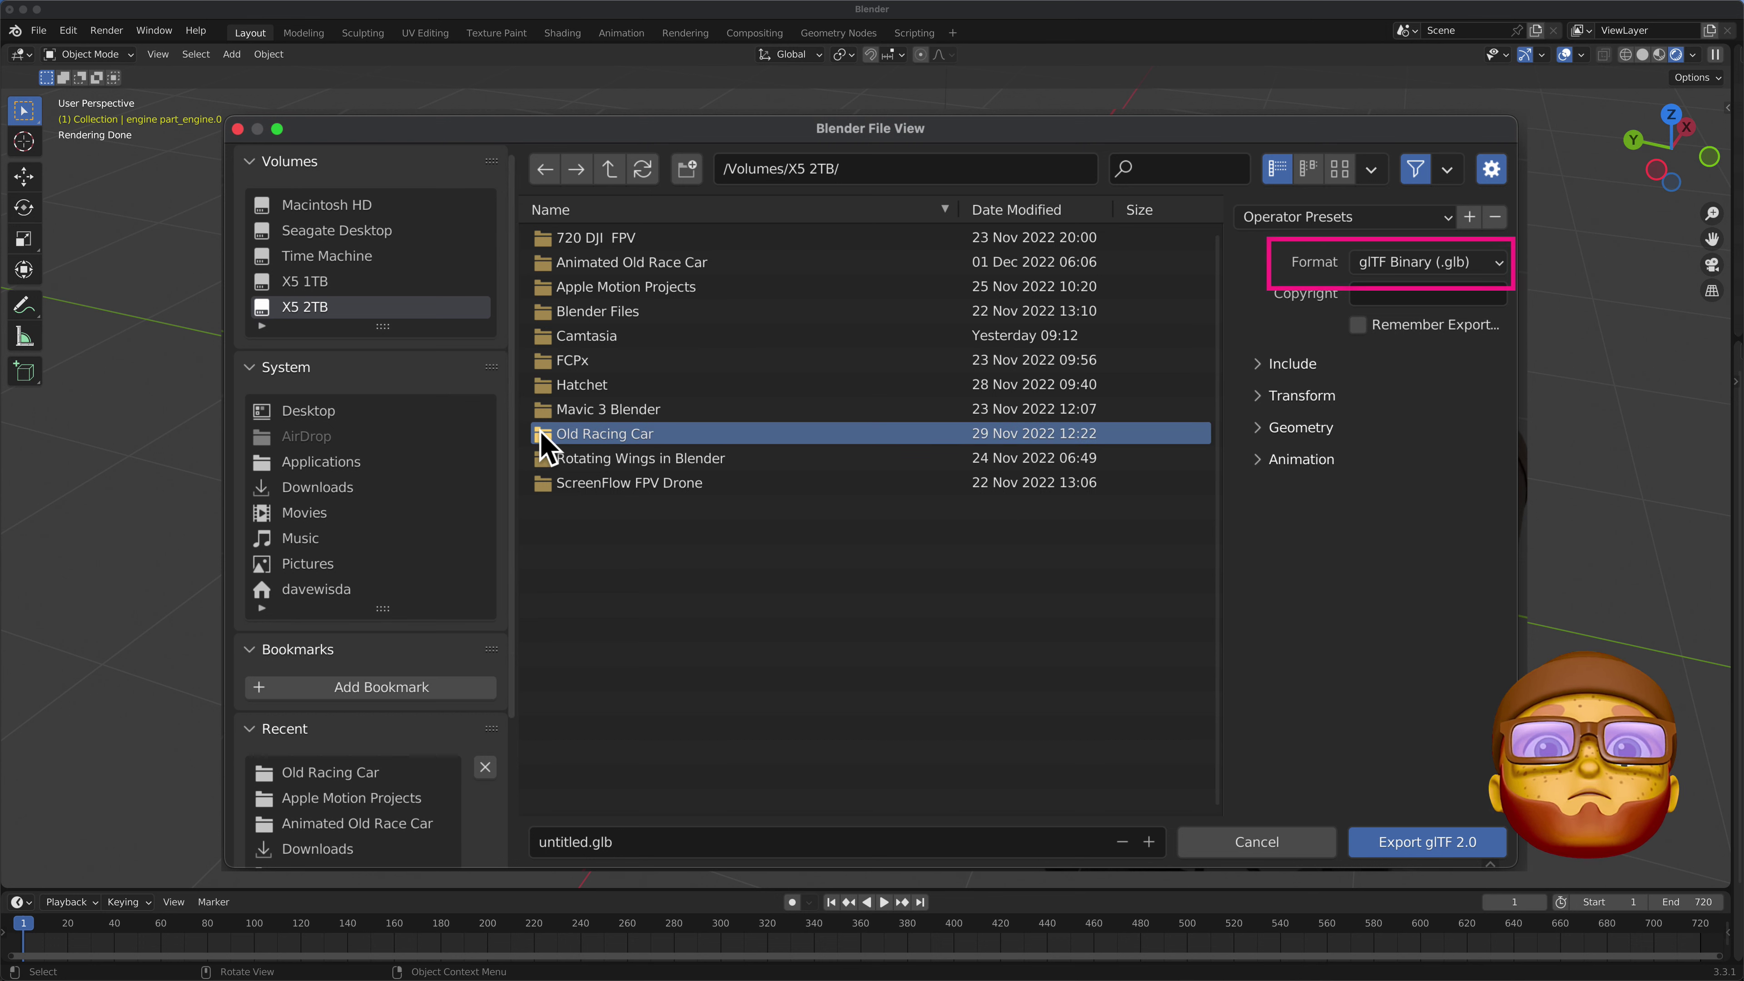
double_click(541, 433)
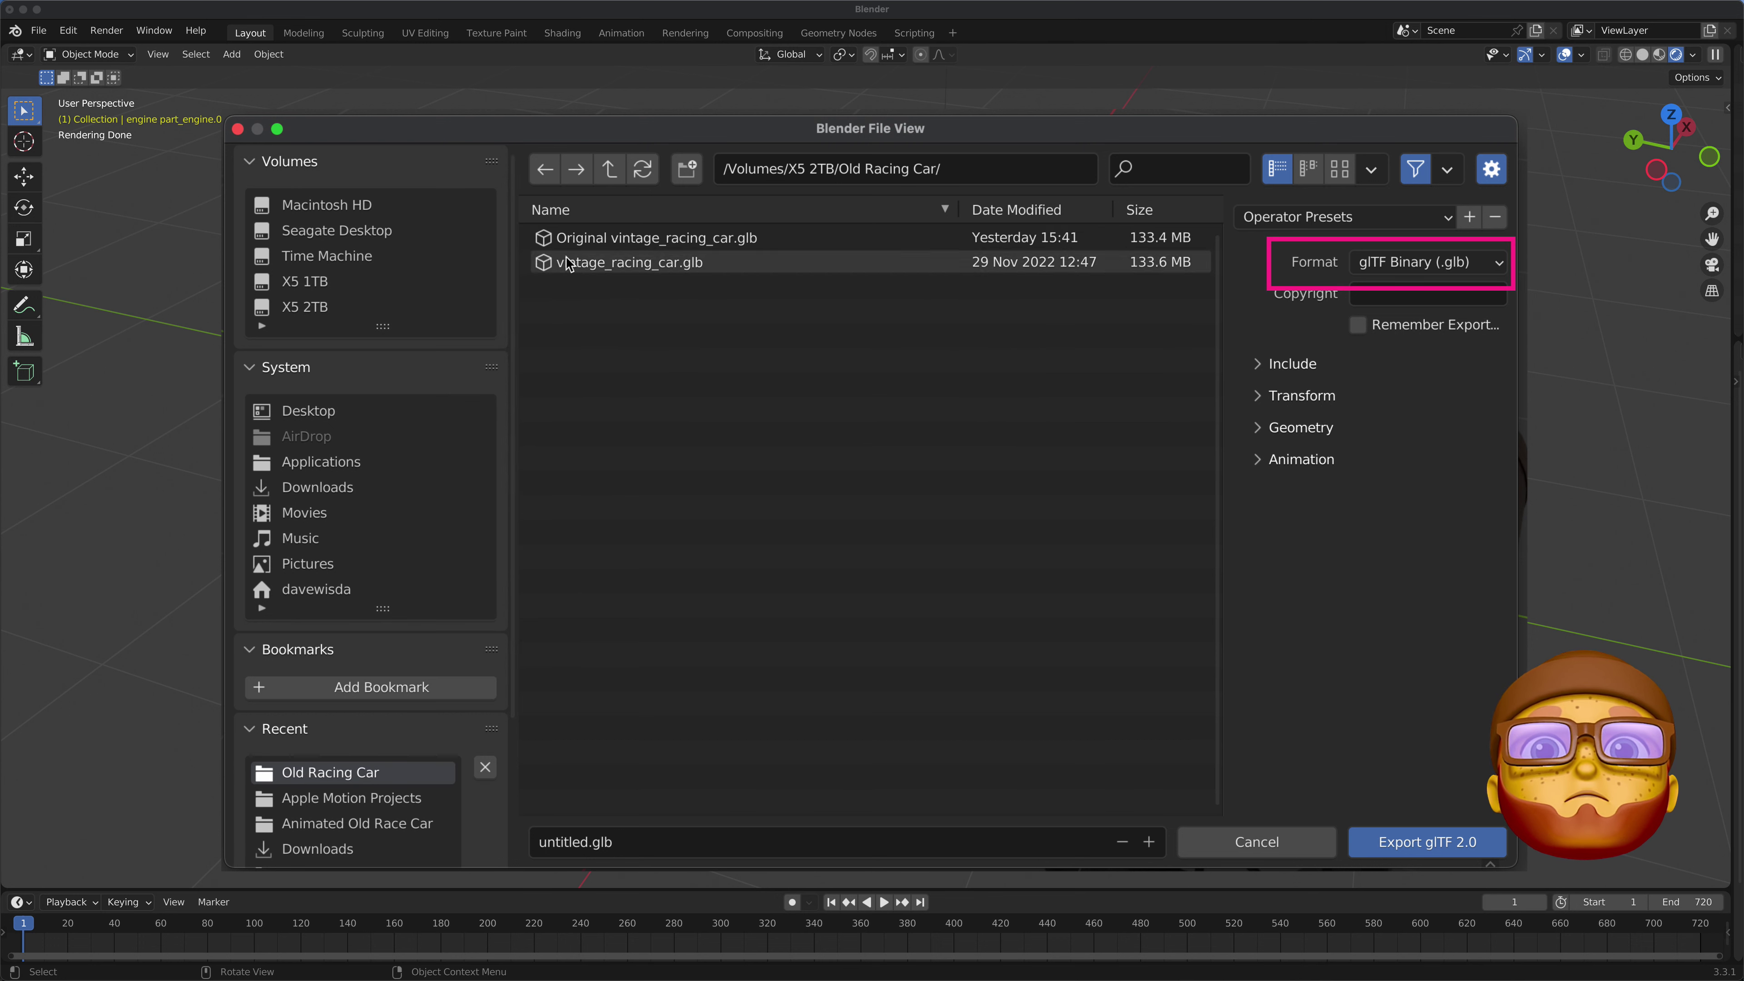
left_click(580, 263)
Rename the export file to 'Animated vintage_racing_car.glb'
left_click(552, 841)
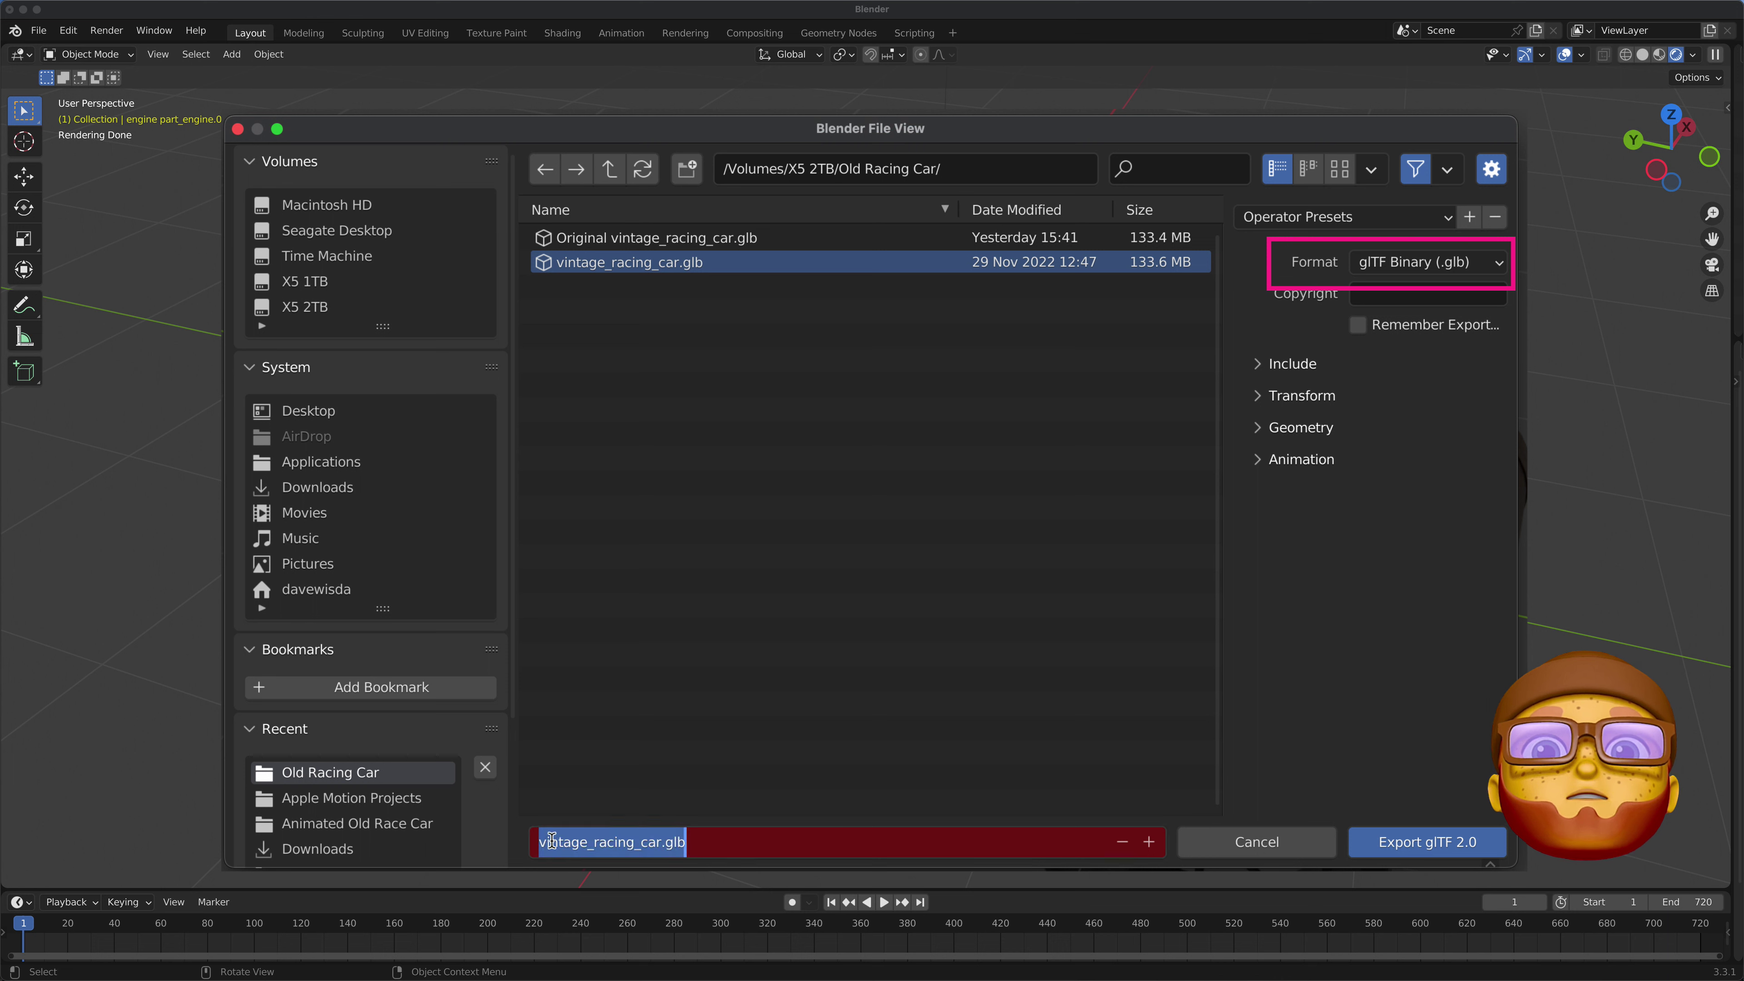
left_click(540, 844)
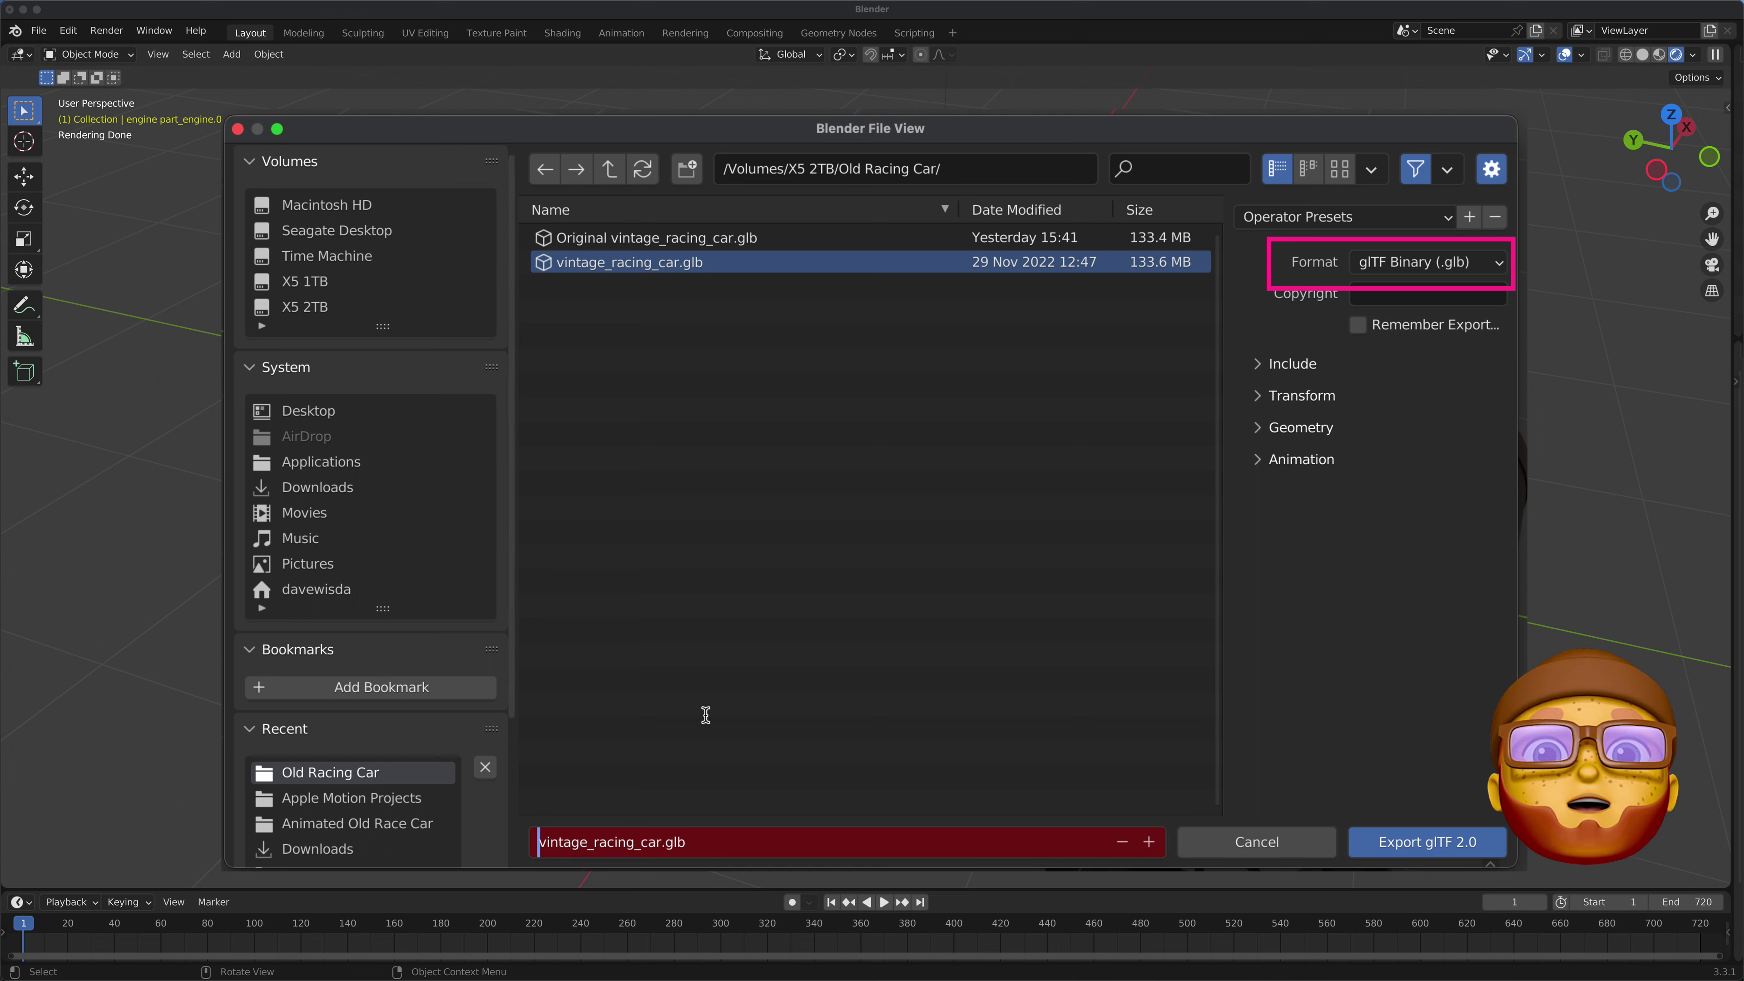
type("A")
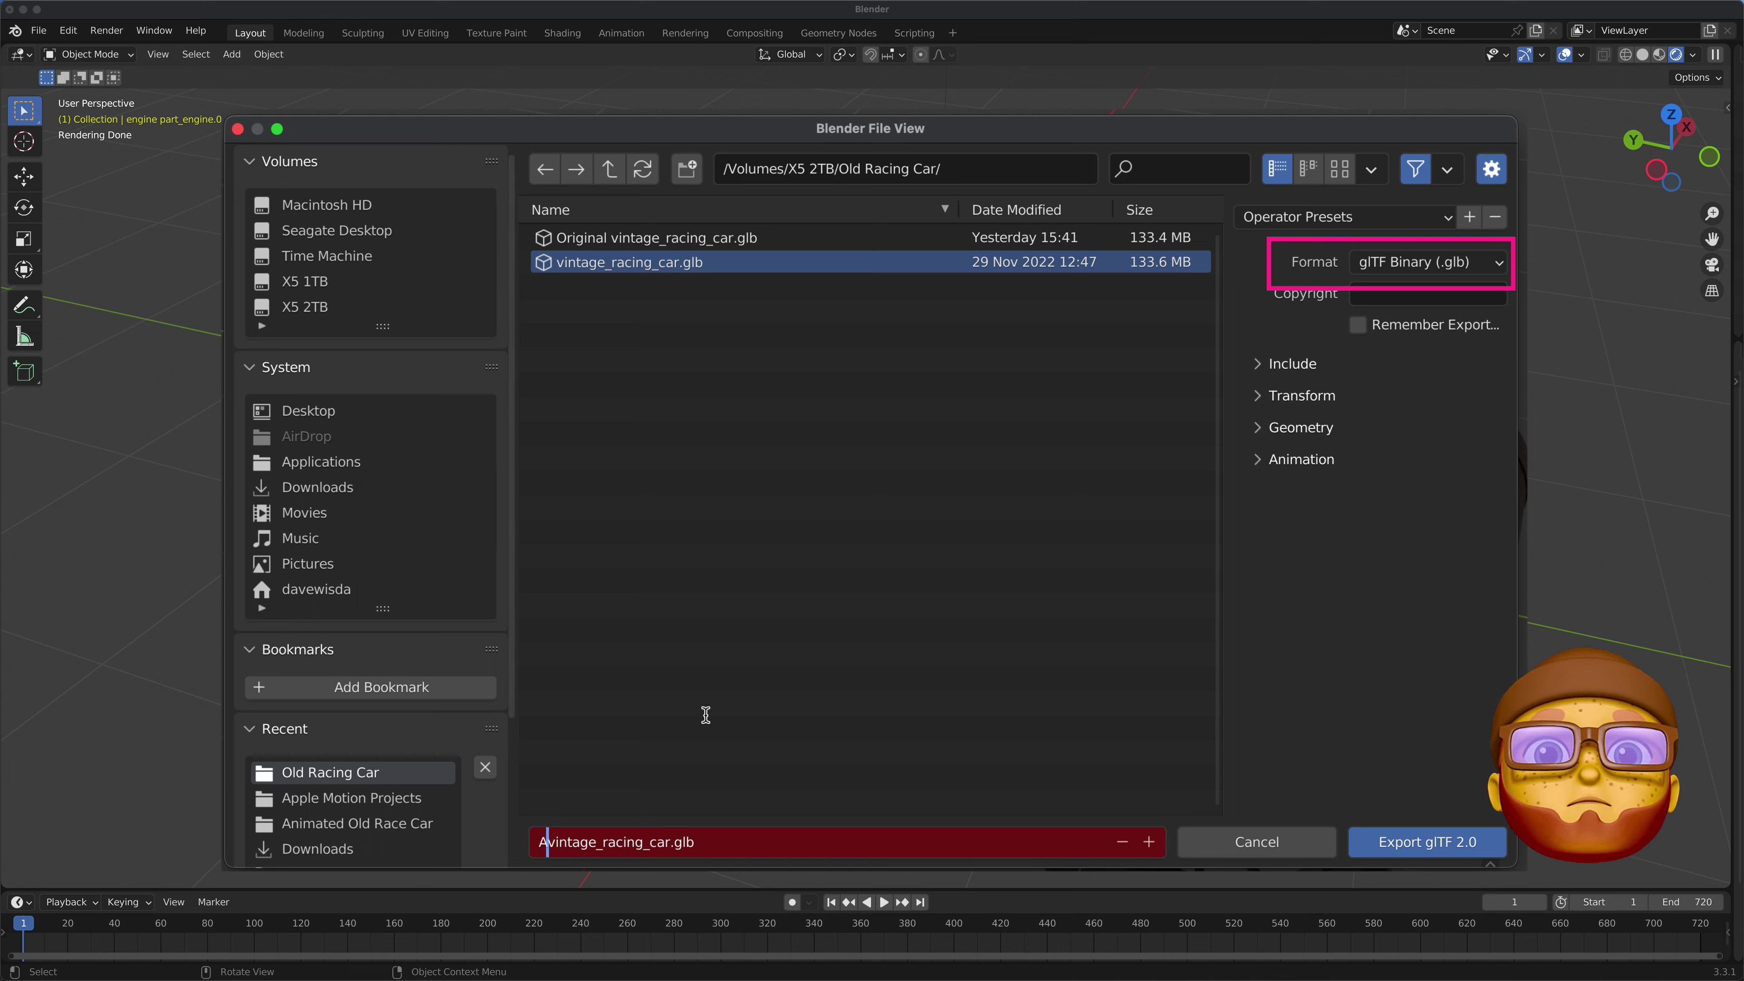
type("nimat")
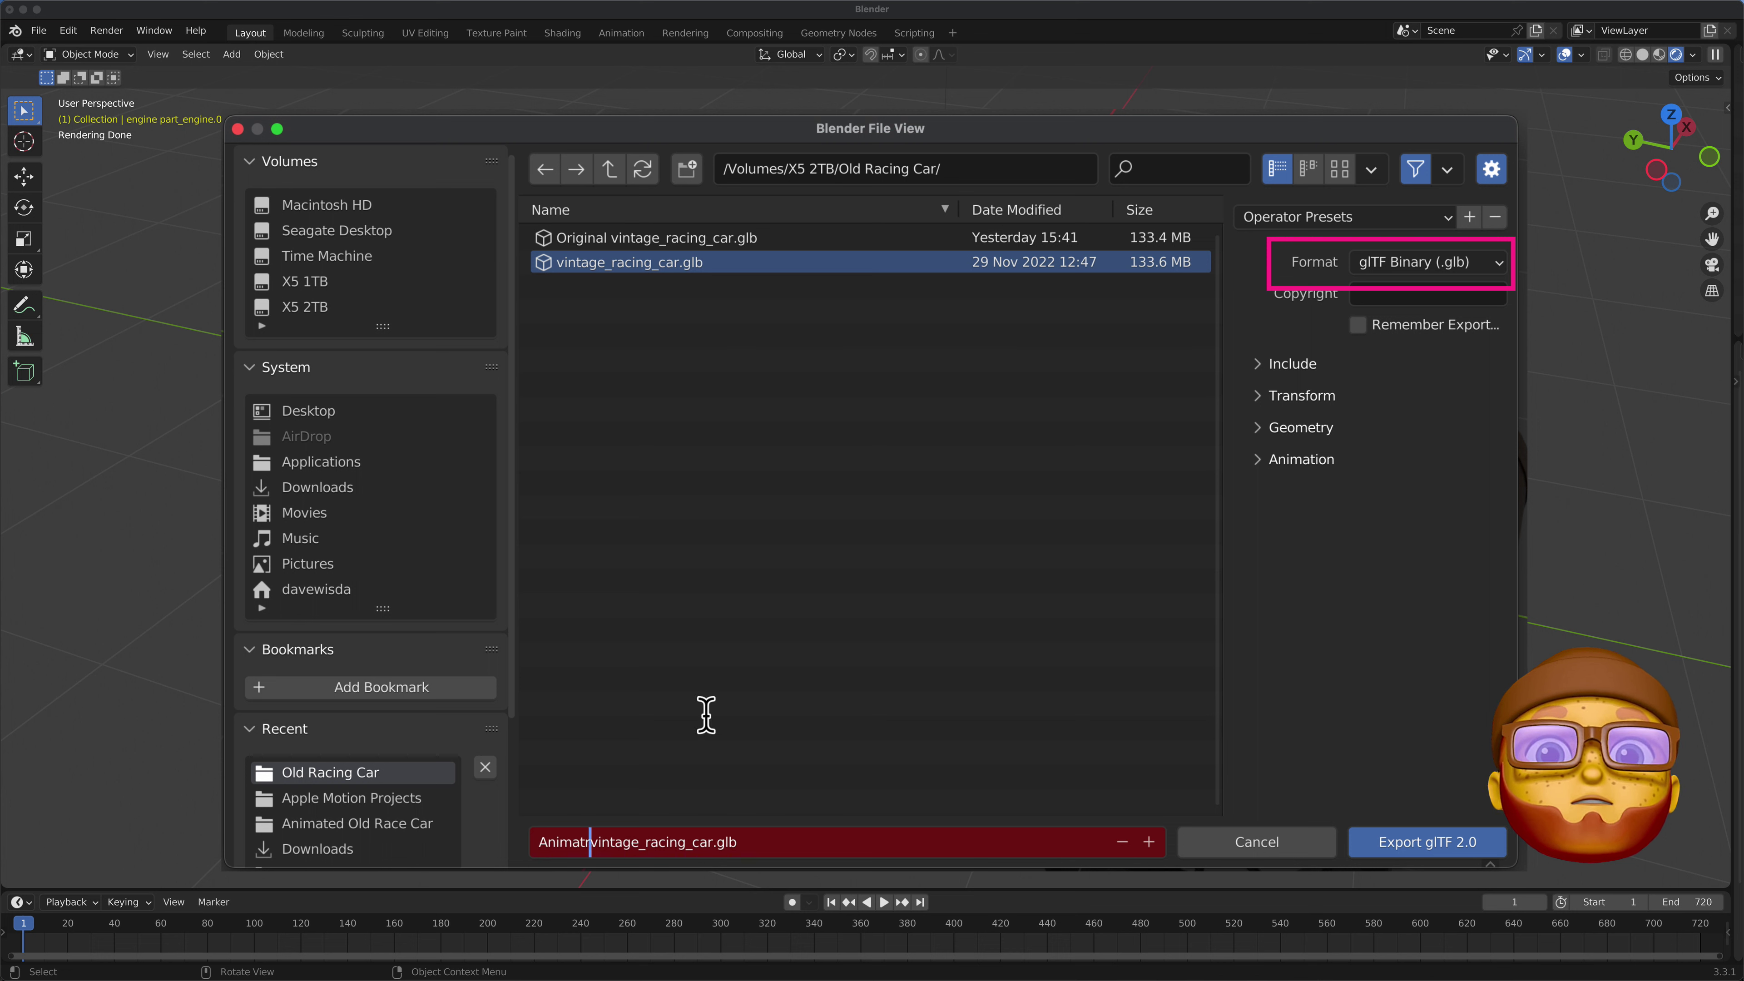
type("r")
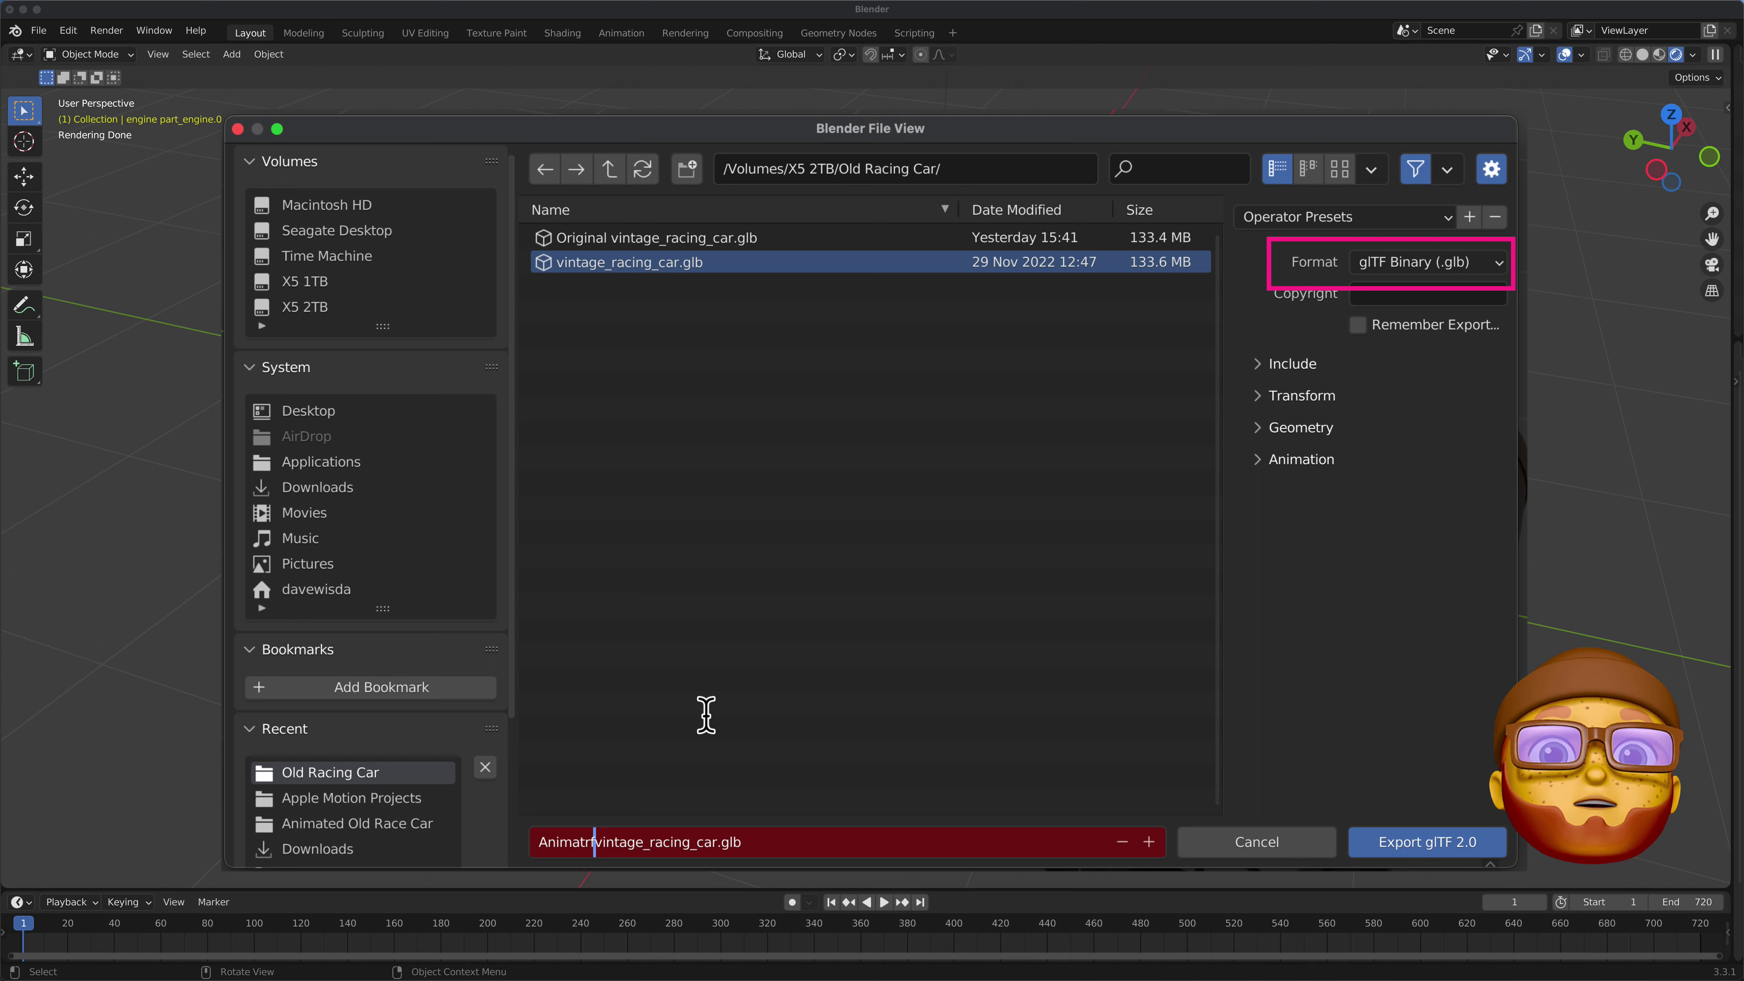
key("BackSpace")
key("BackSpace")
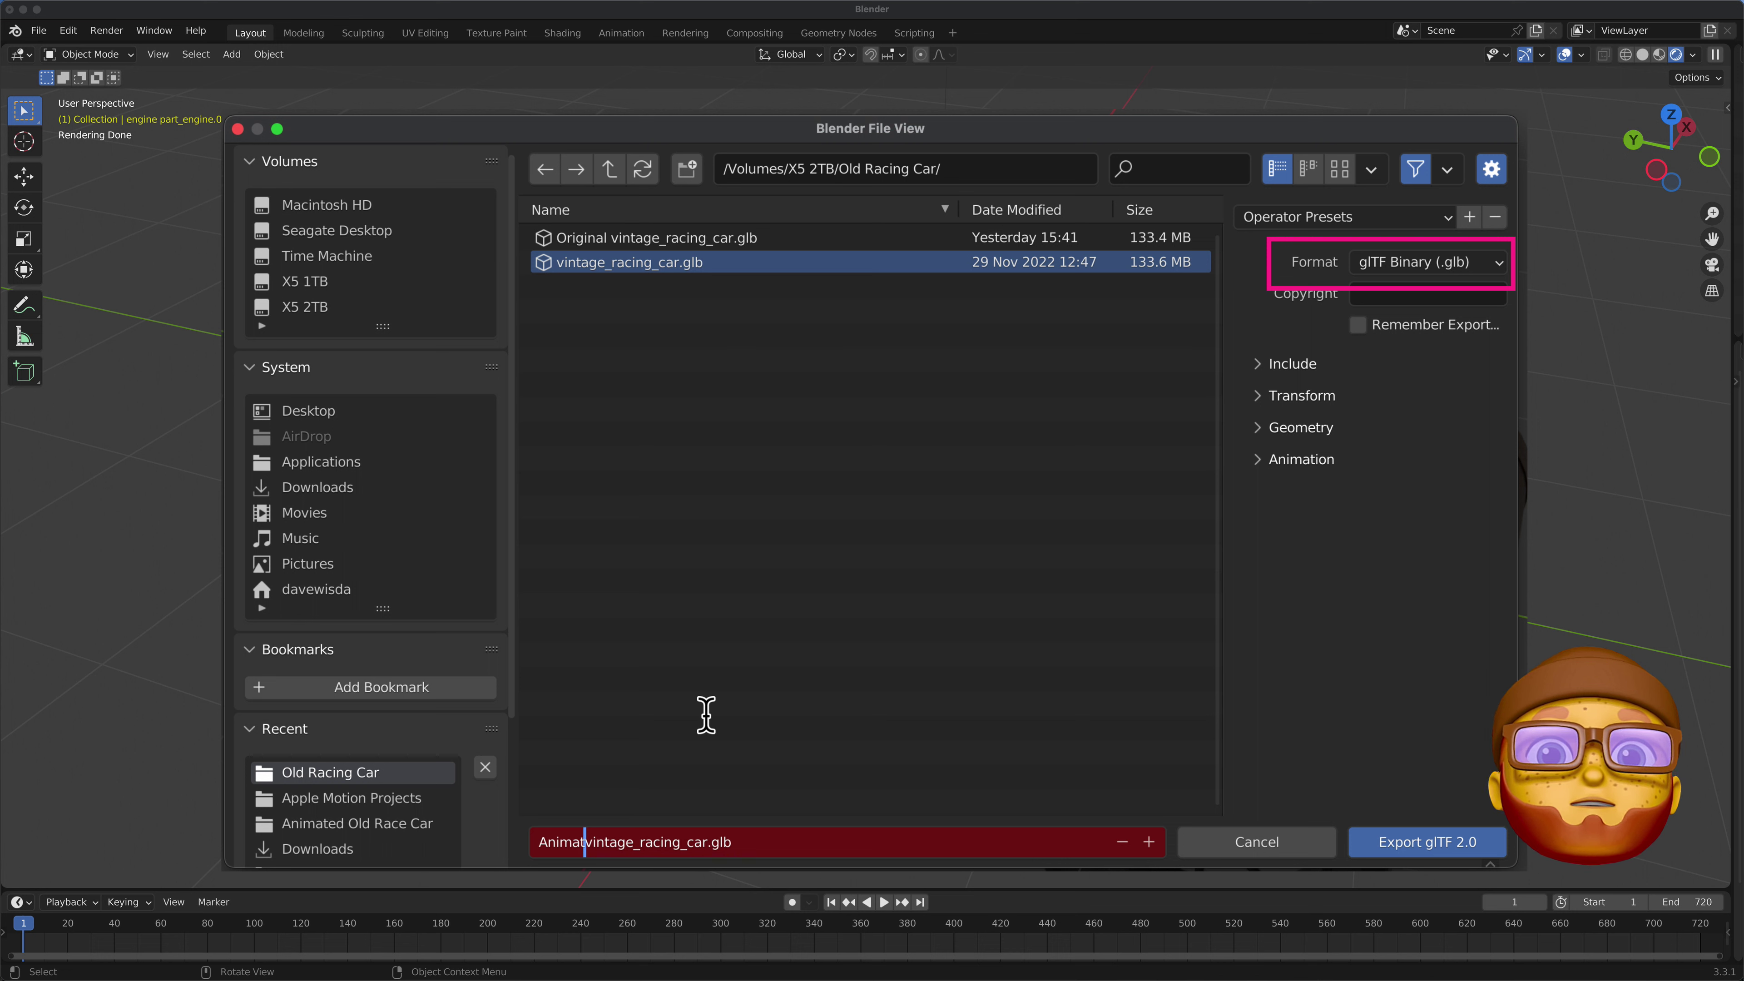
type("ed")
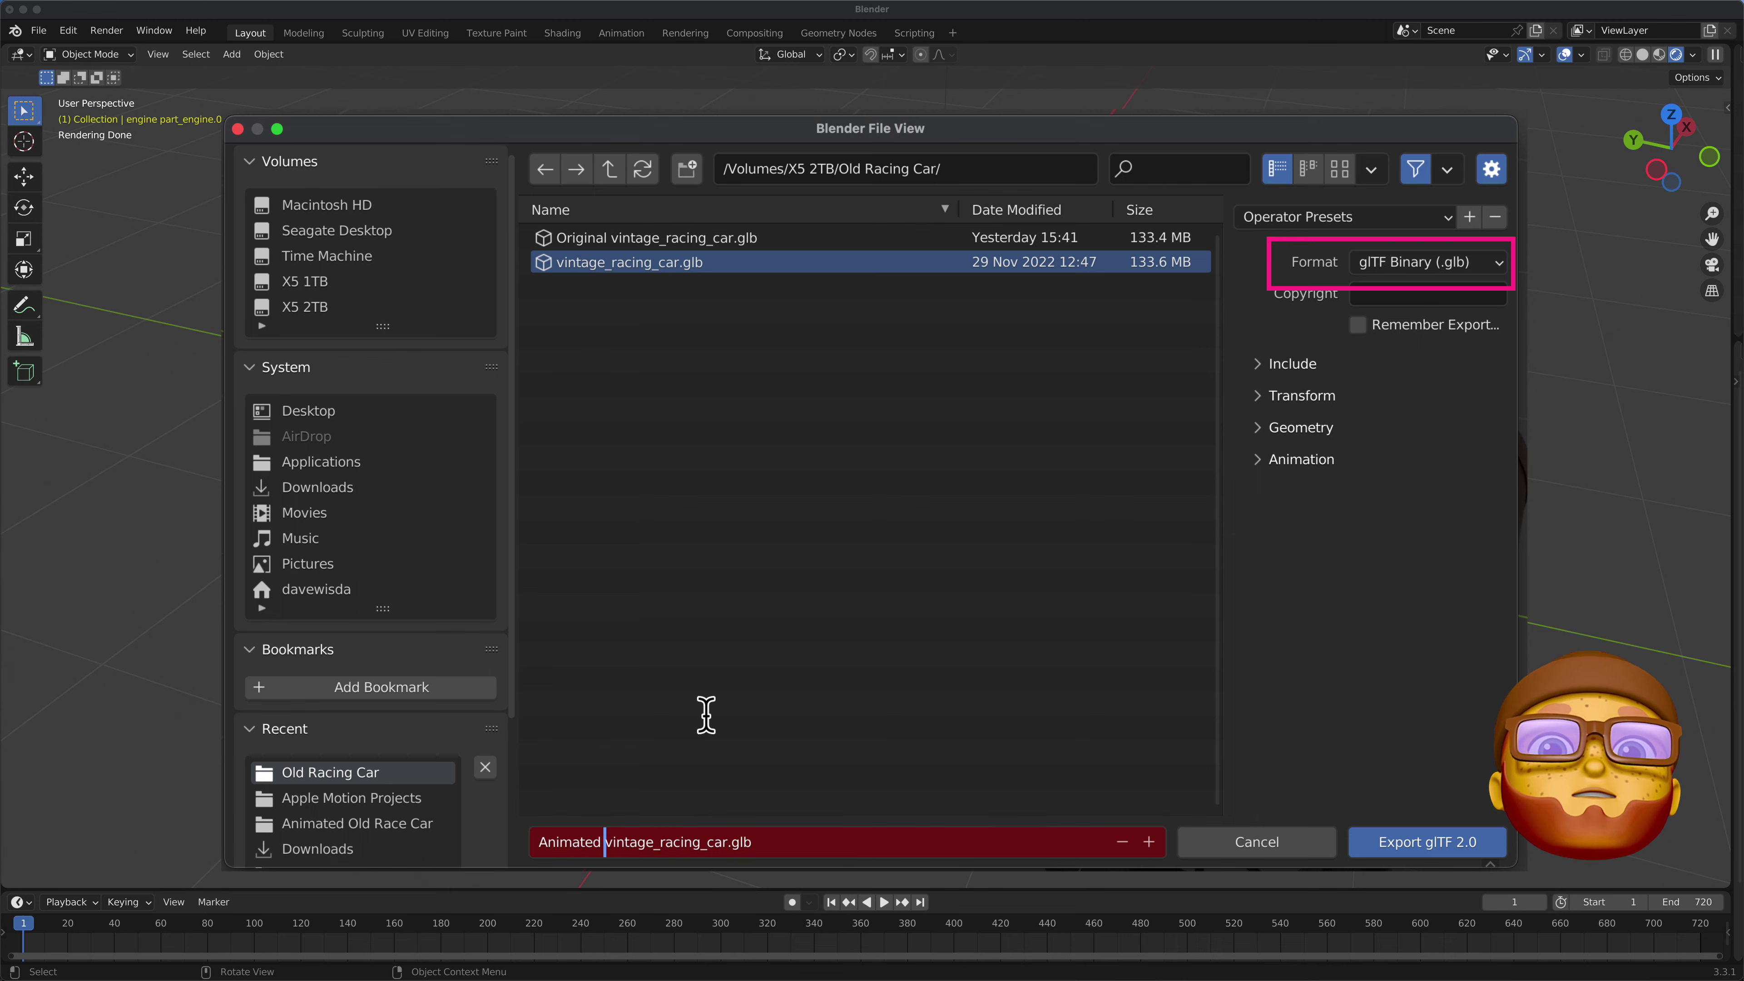
left_click(740, 703)
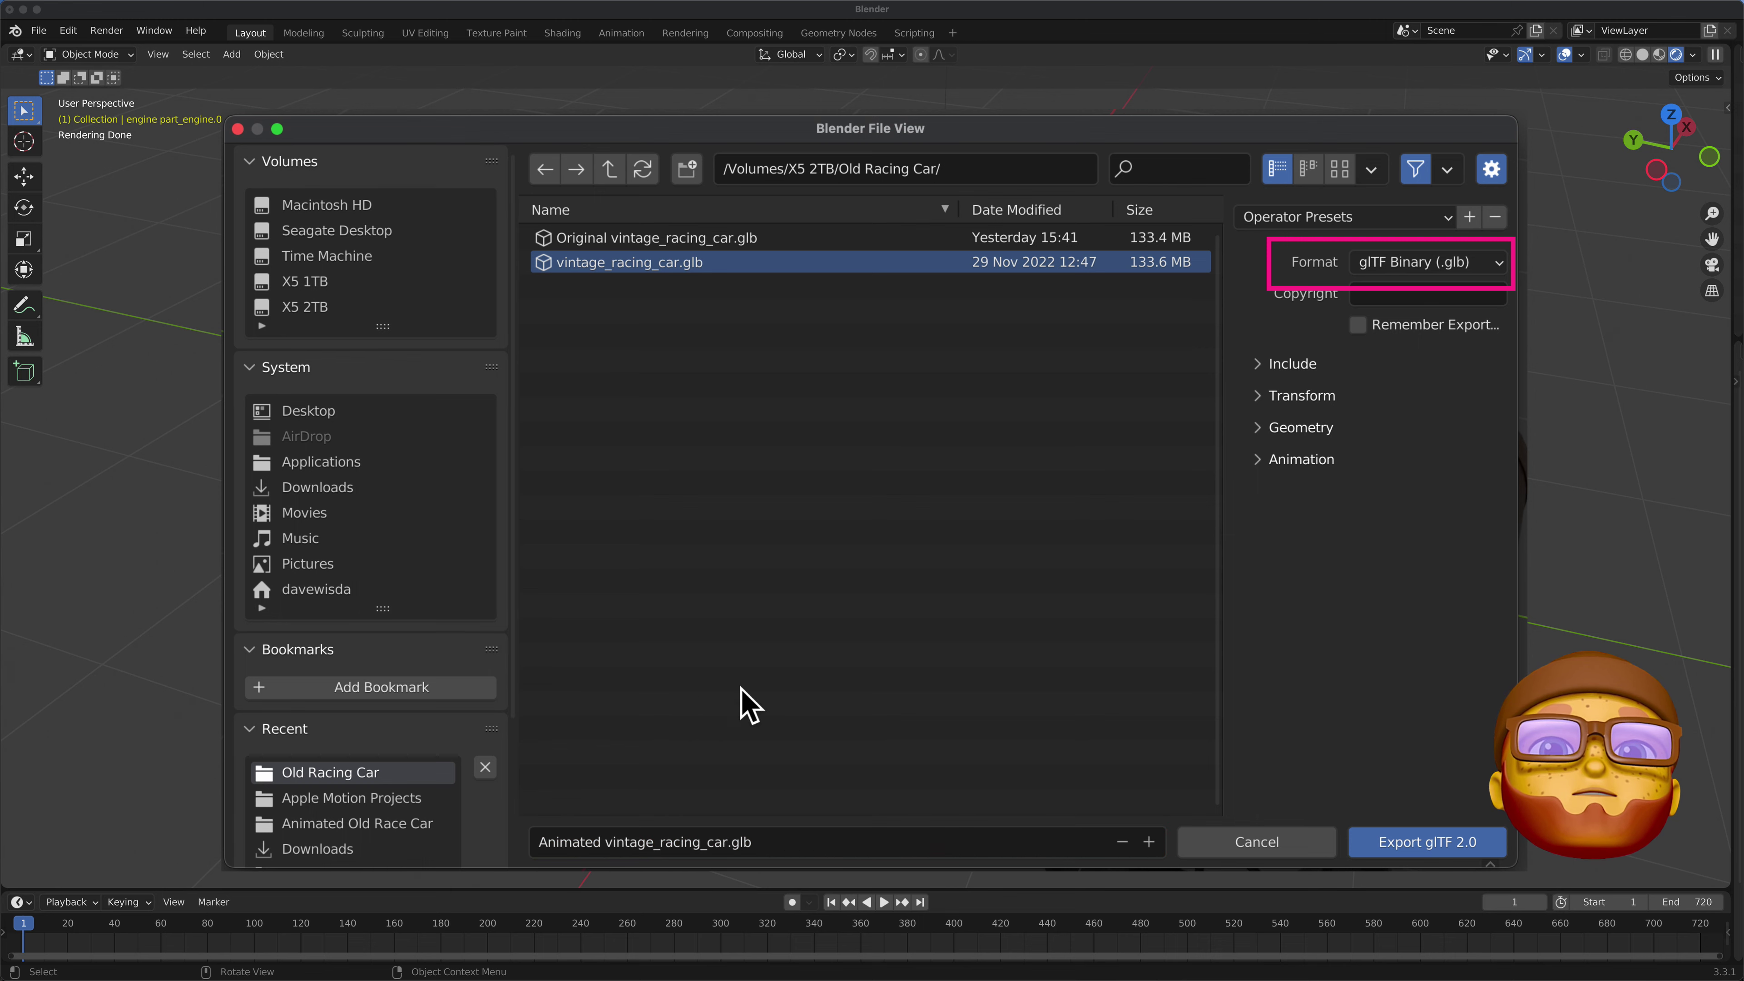
Export the GLB, then drag Animated vintage_racing_car.glb from Finder into Reality Converter
left_click(1401, 844)
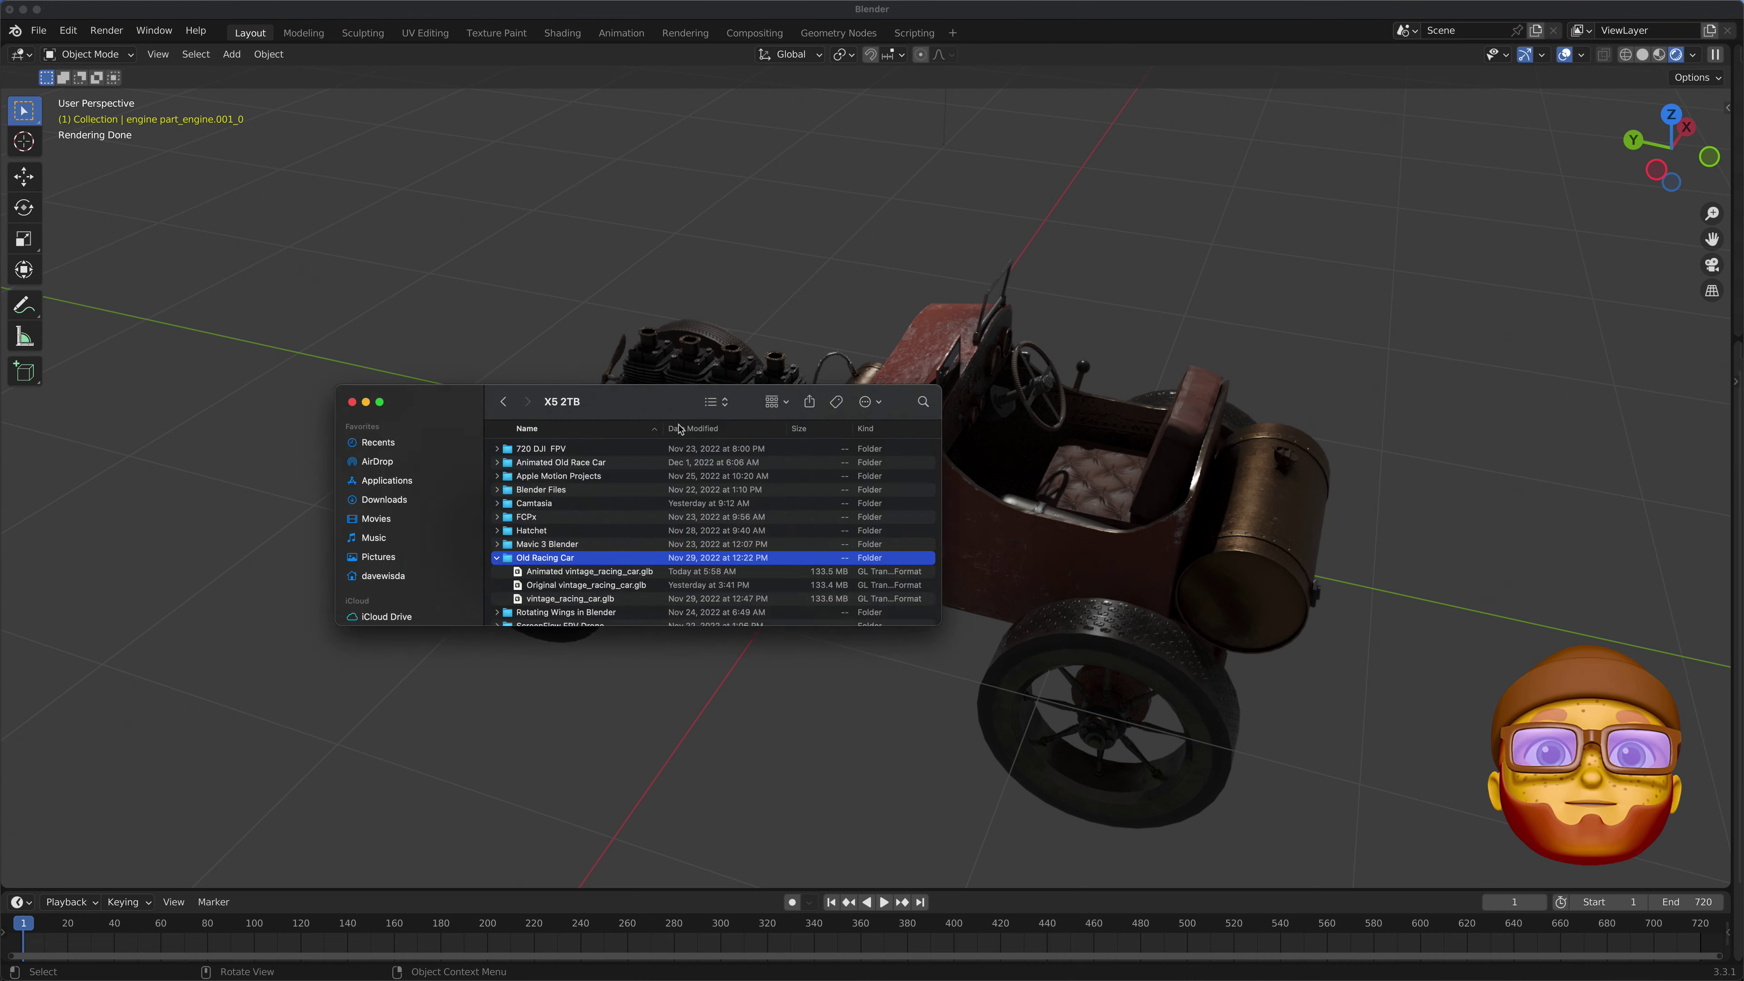
left_click_drag(392, 393, 664, 312)
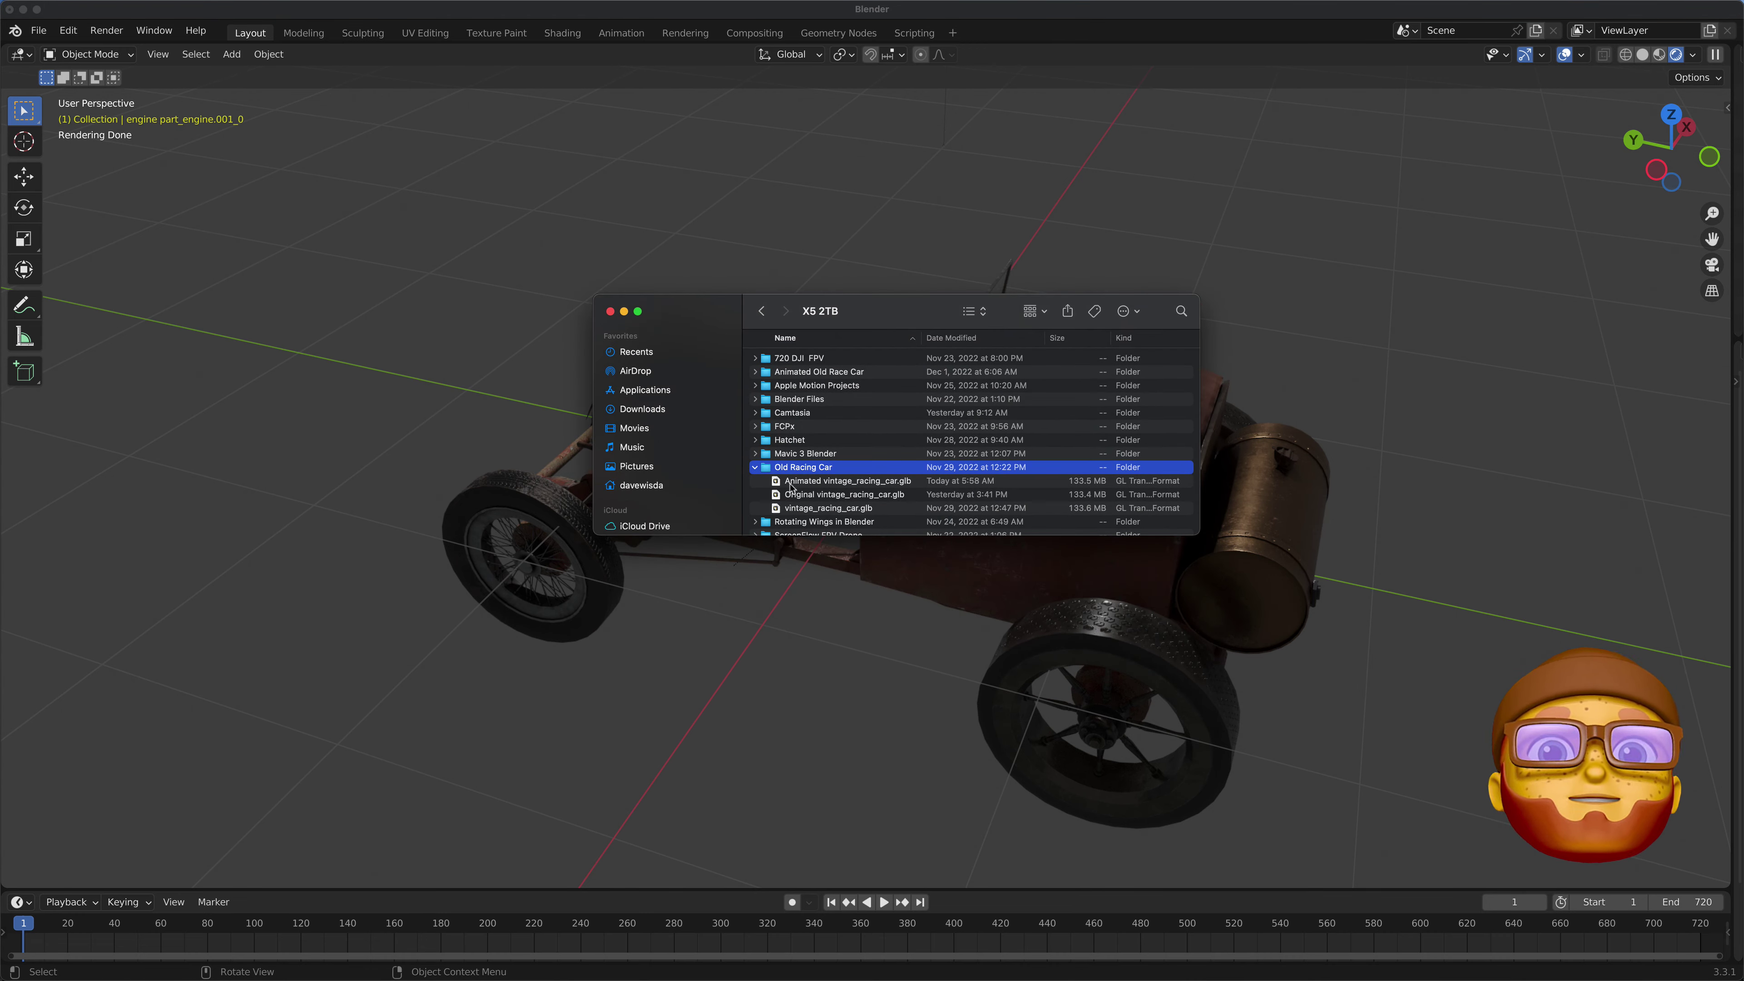
left_click(755, 485)
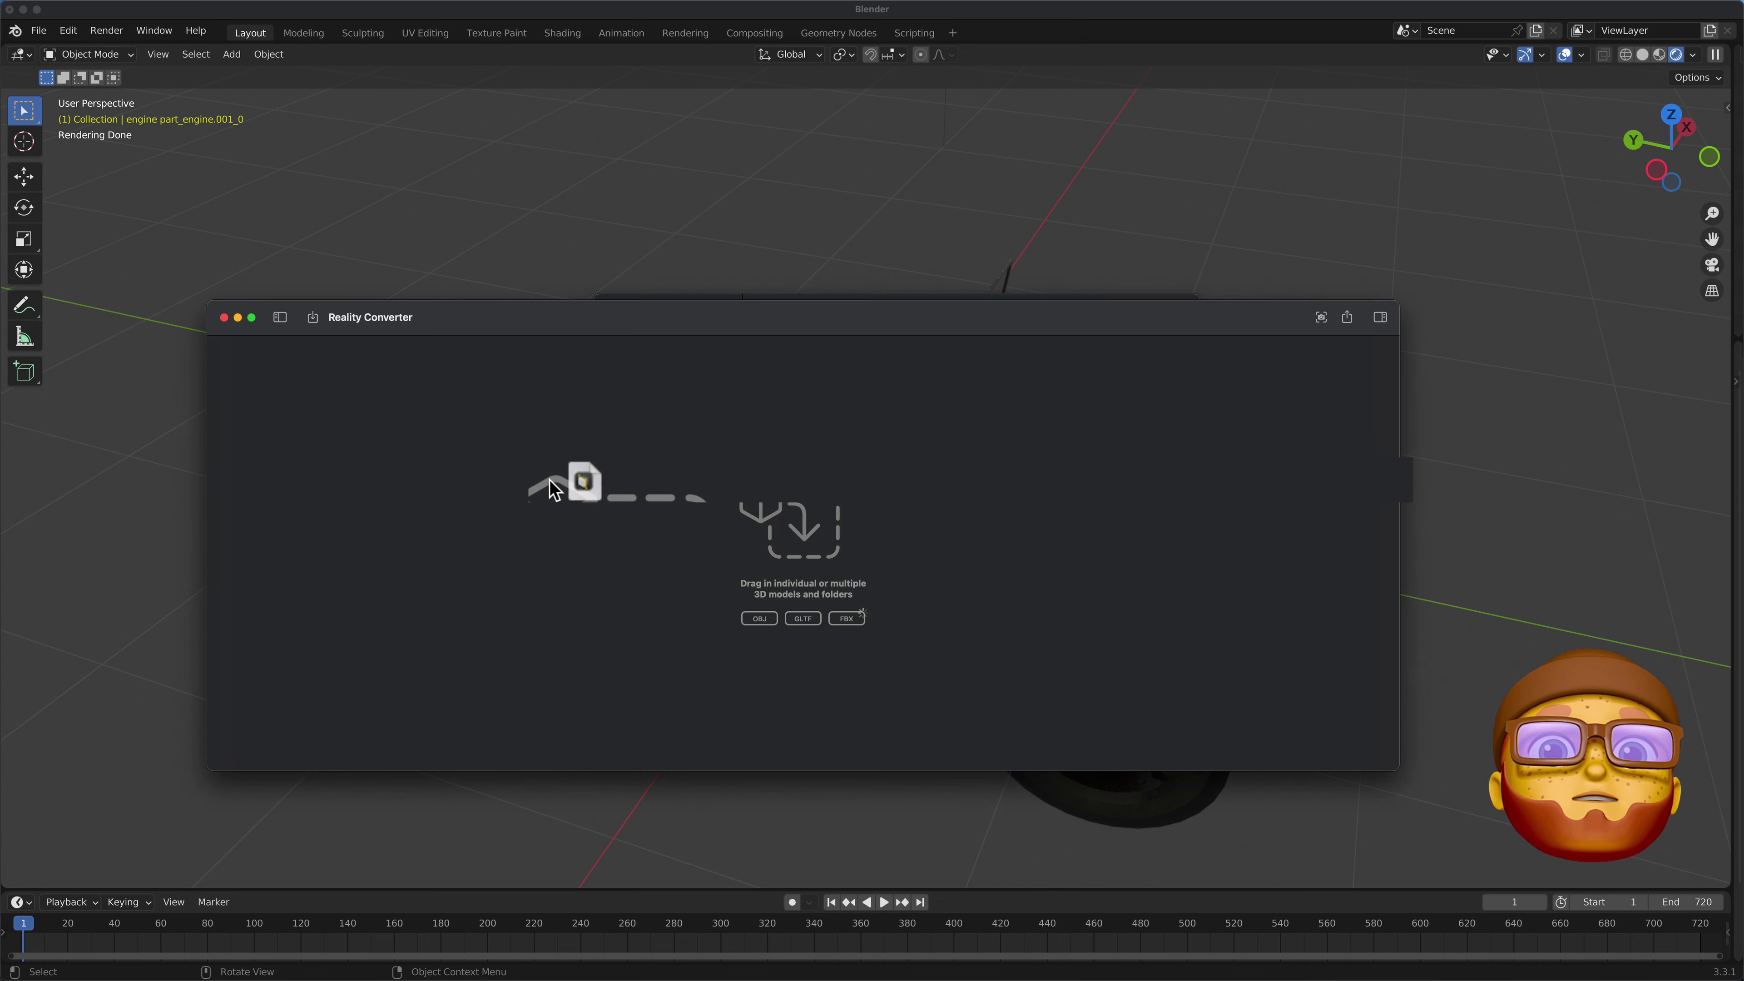
left_click_drag(576, 487, 553, 489)
Enlarge the window, play the car's animation, orbit to a three-quarter view, then stop it
left_click_drag(904, 771, 910, 819)
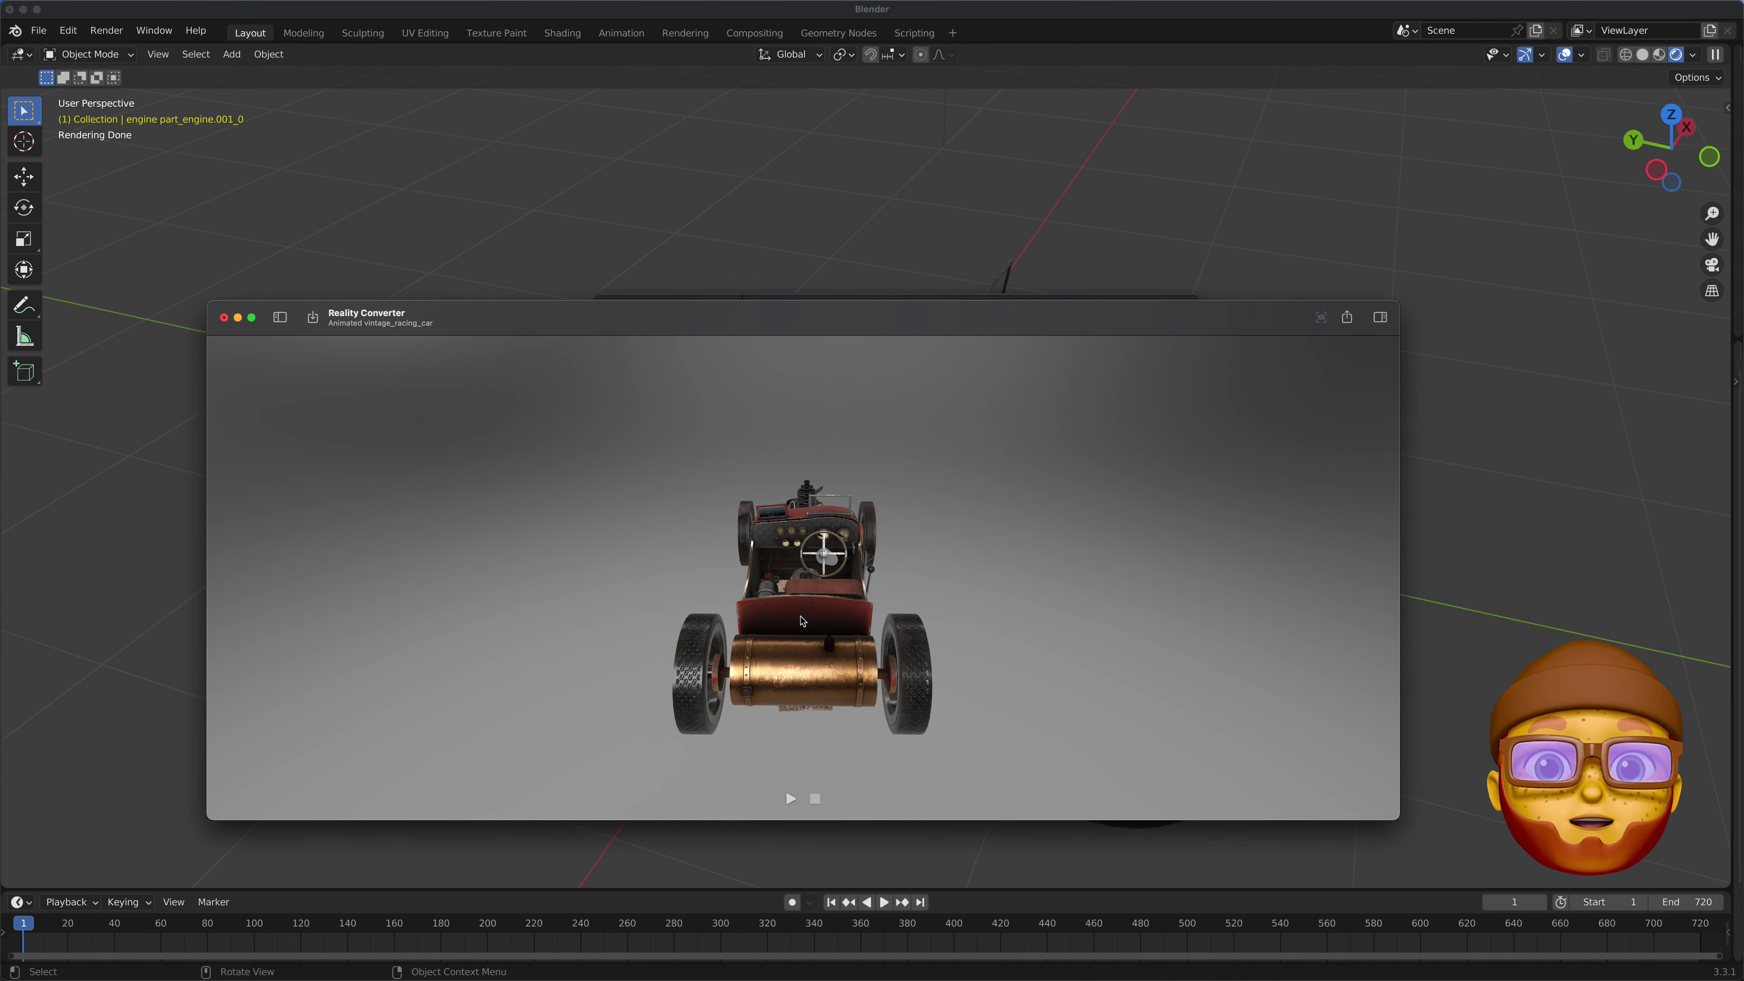
left_click(790, 798)
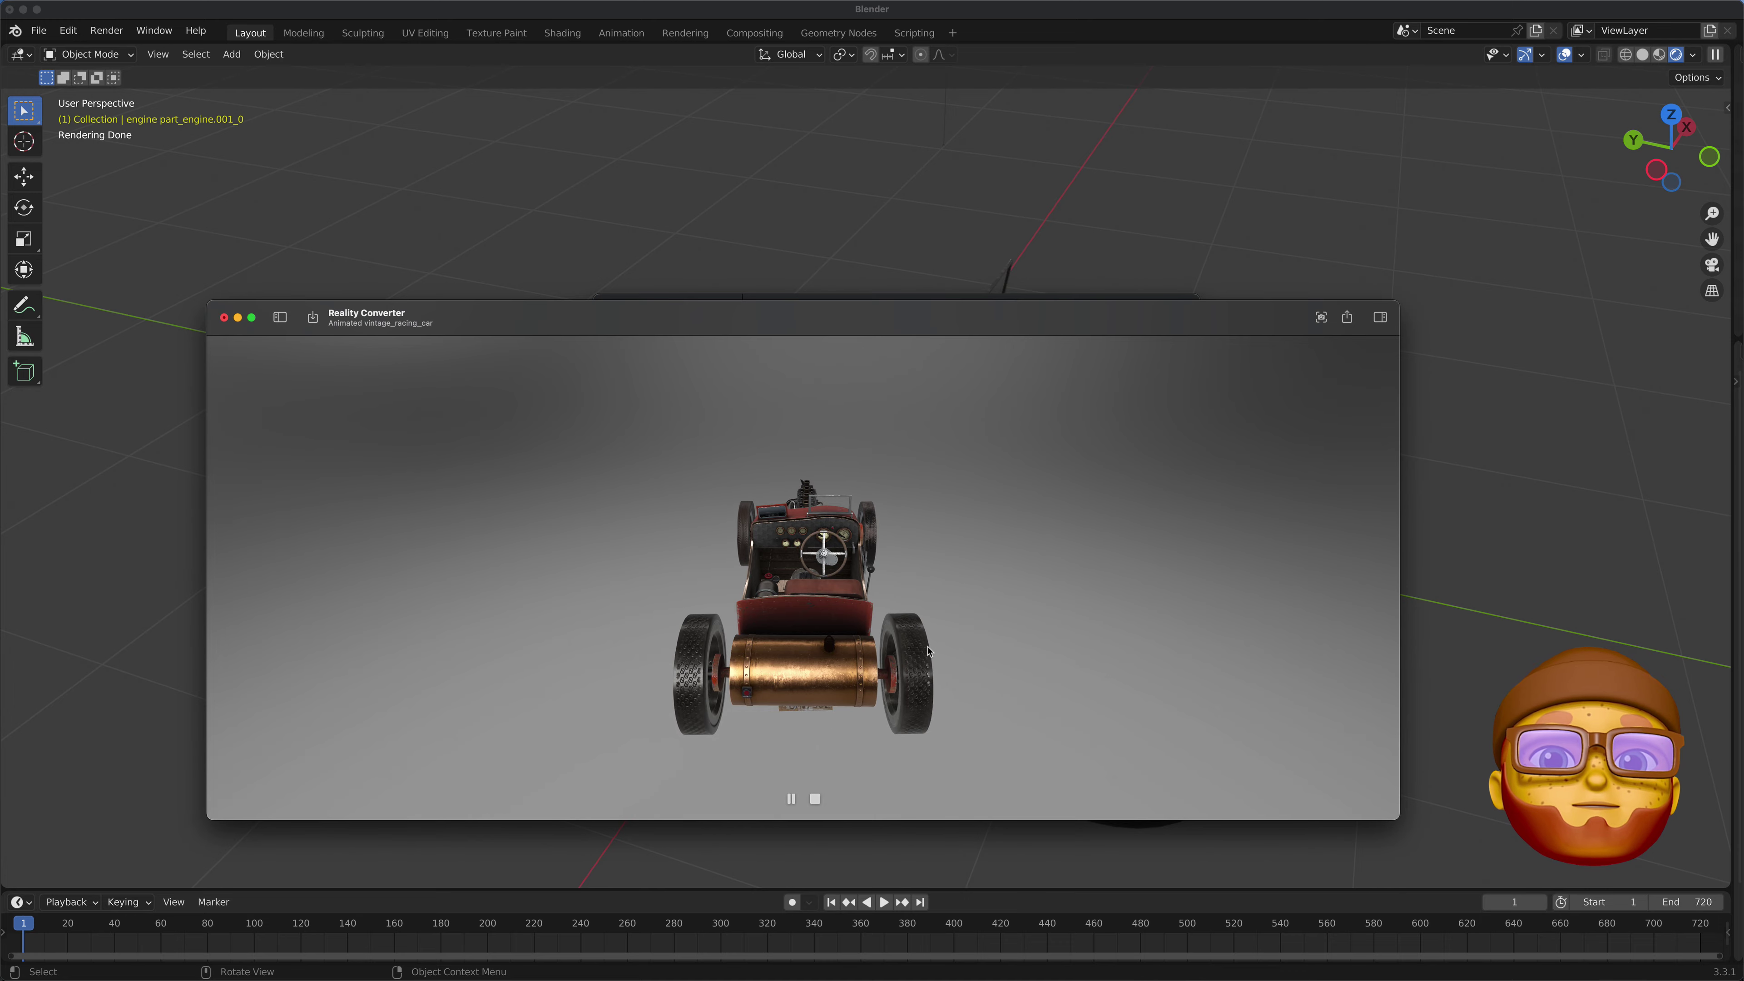
left_click_drag(859, 563, 797, 797)
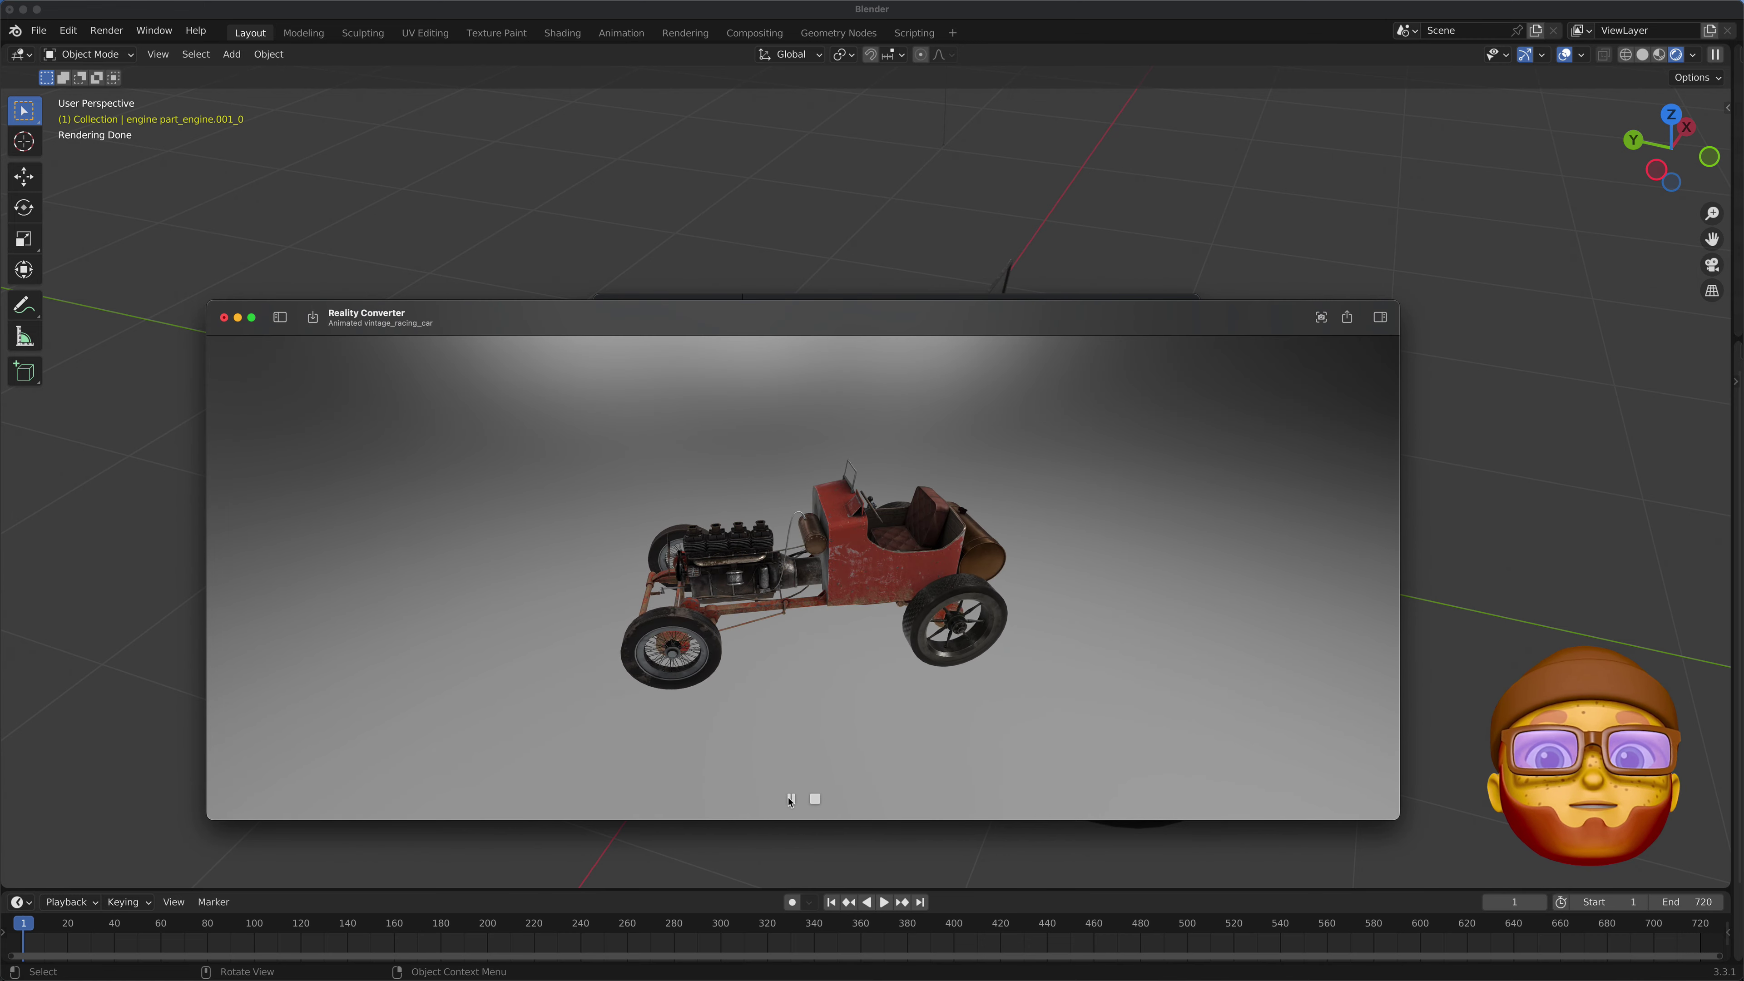
left_click(792, 800)
Export the model from the File menu as Animated vintage_racing_car in Old Racing Car
mouse_move(55, 7)
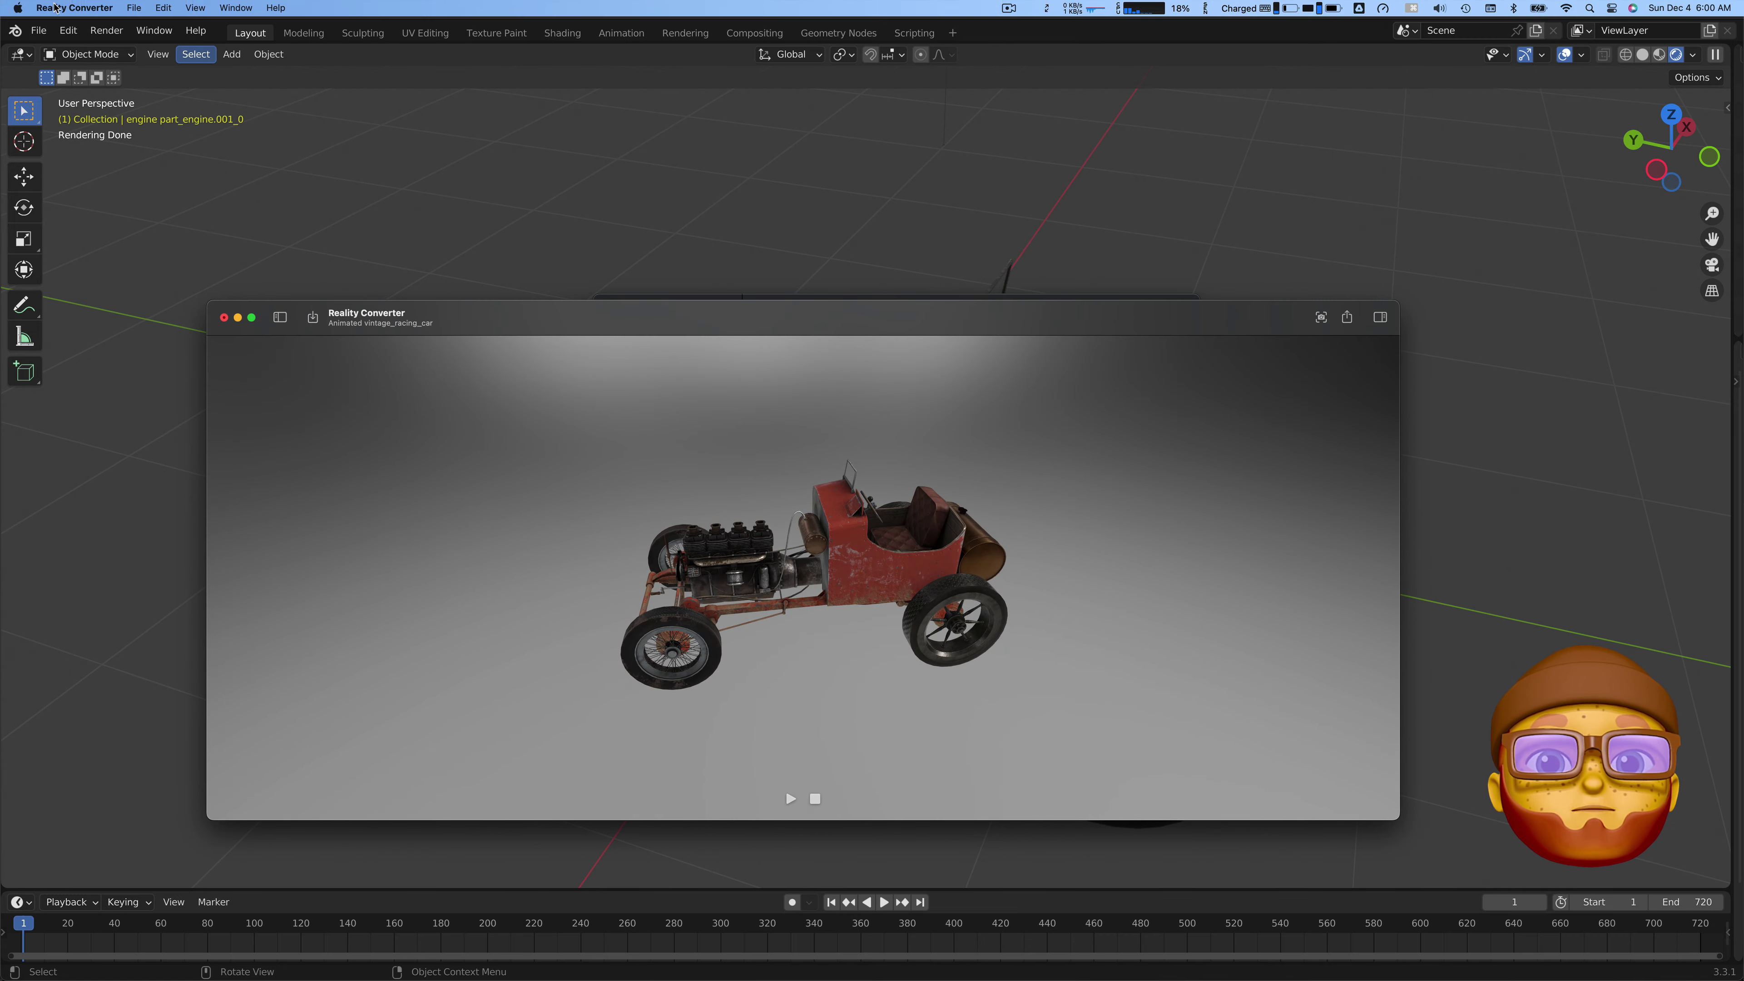
left_click(134, 8)
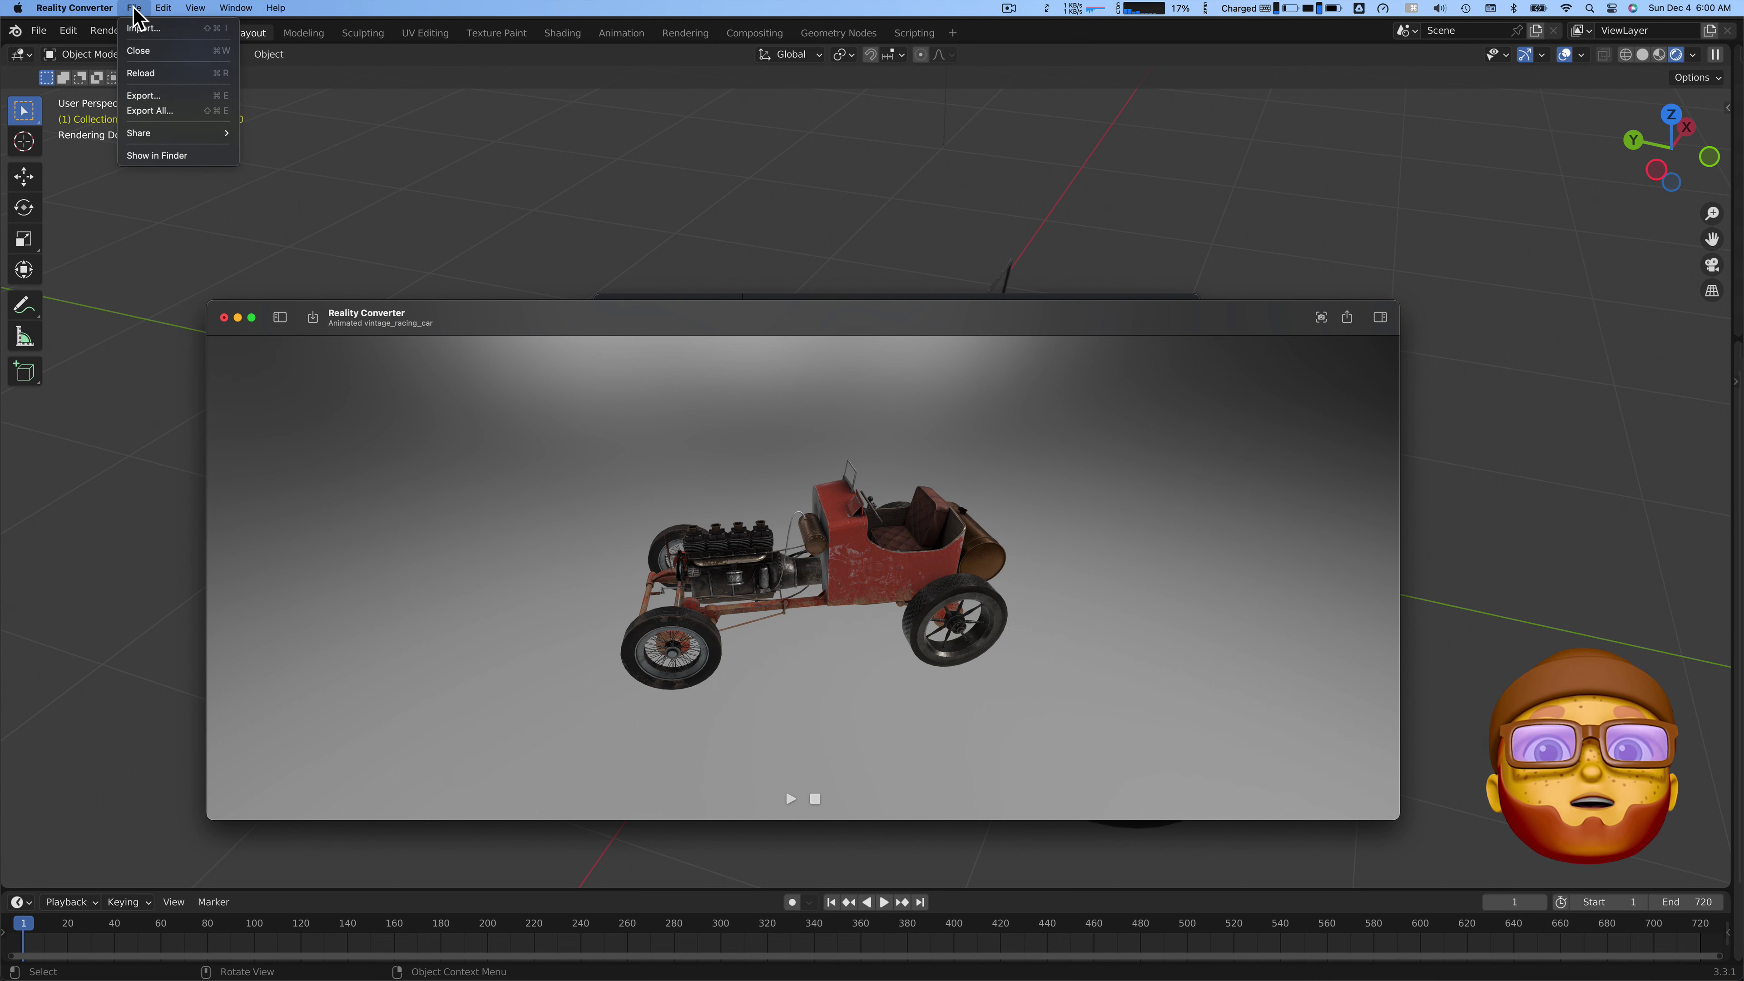
left_click(142, 96)
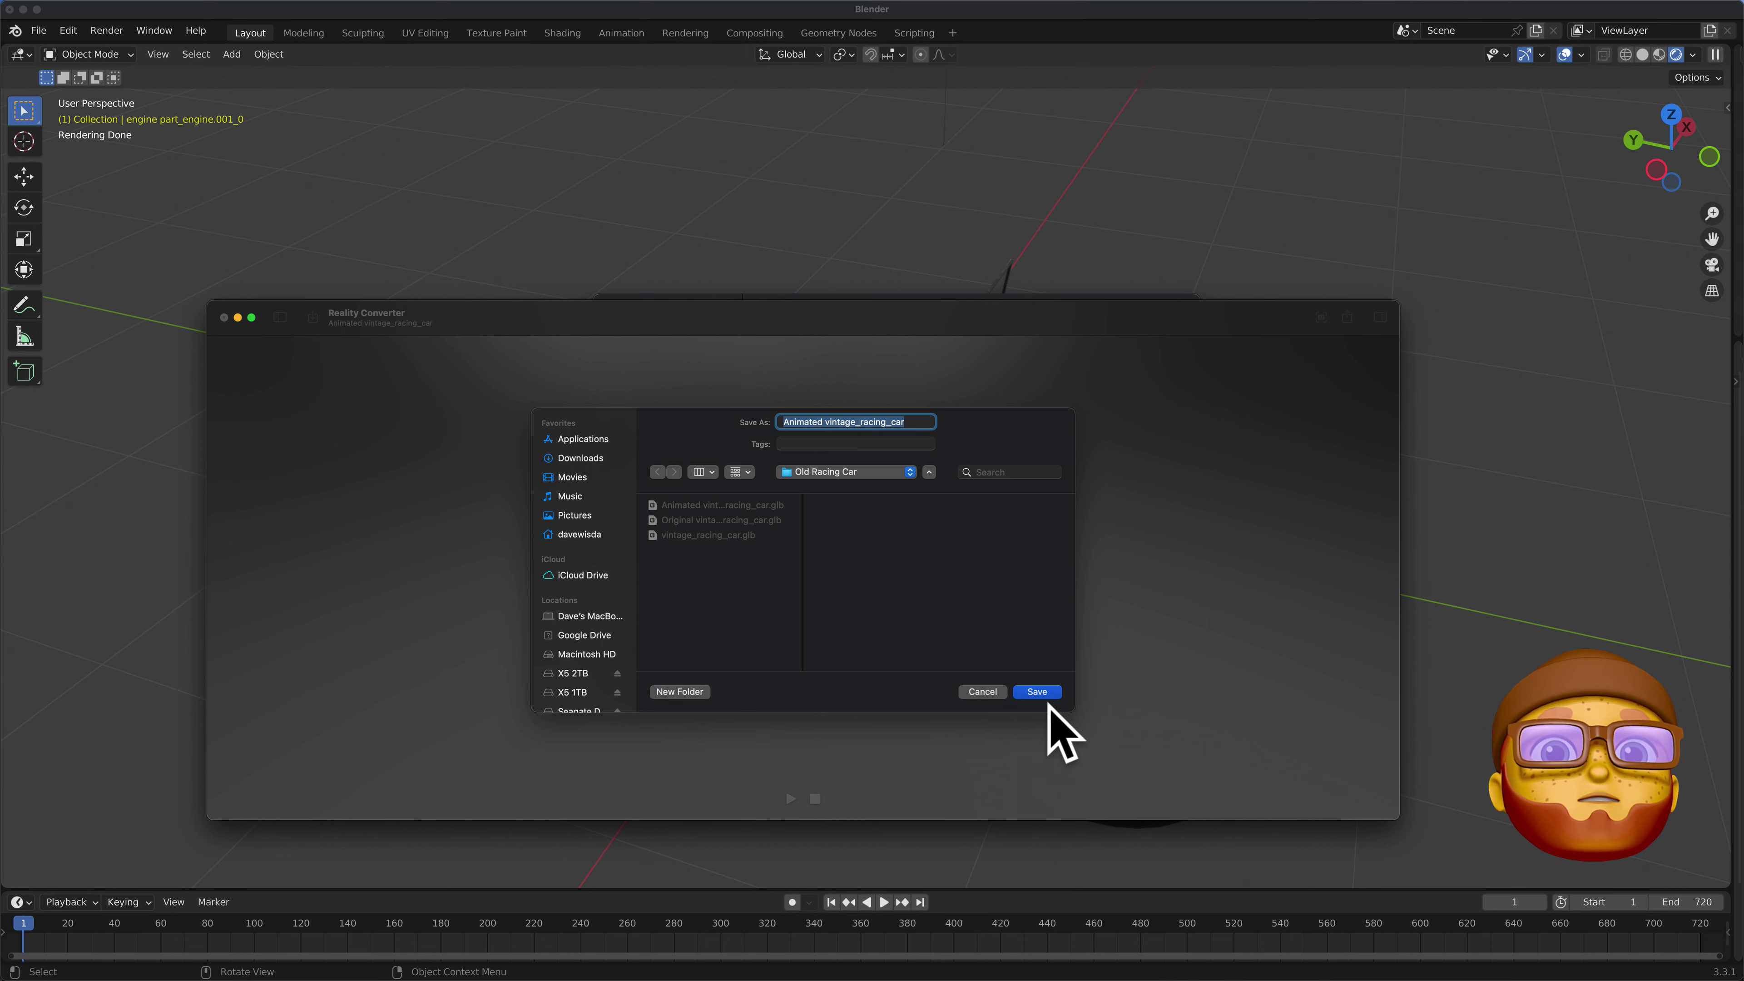
left_click(1039, 692)
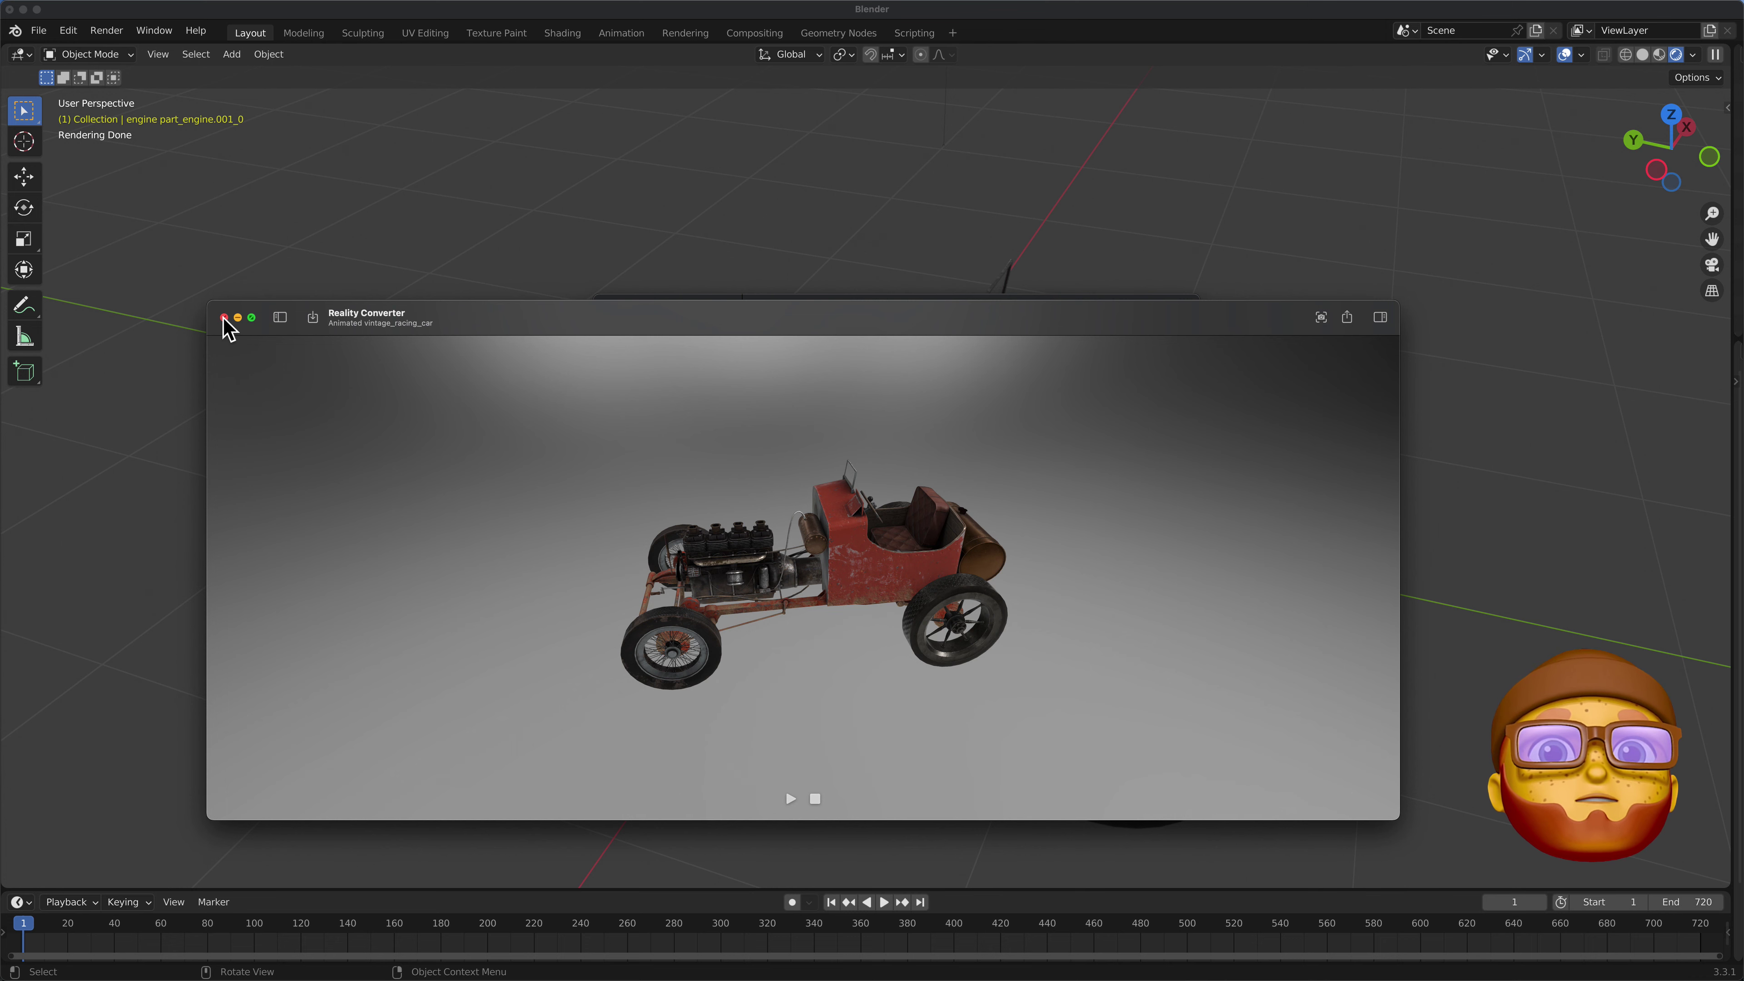
Close Reality Converter, then Quick Look Animated vintage_racing_car.usdz and rotate the car
left_click(224, 318)
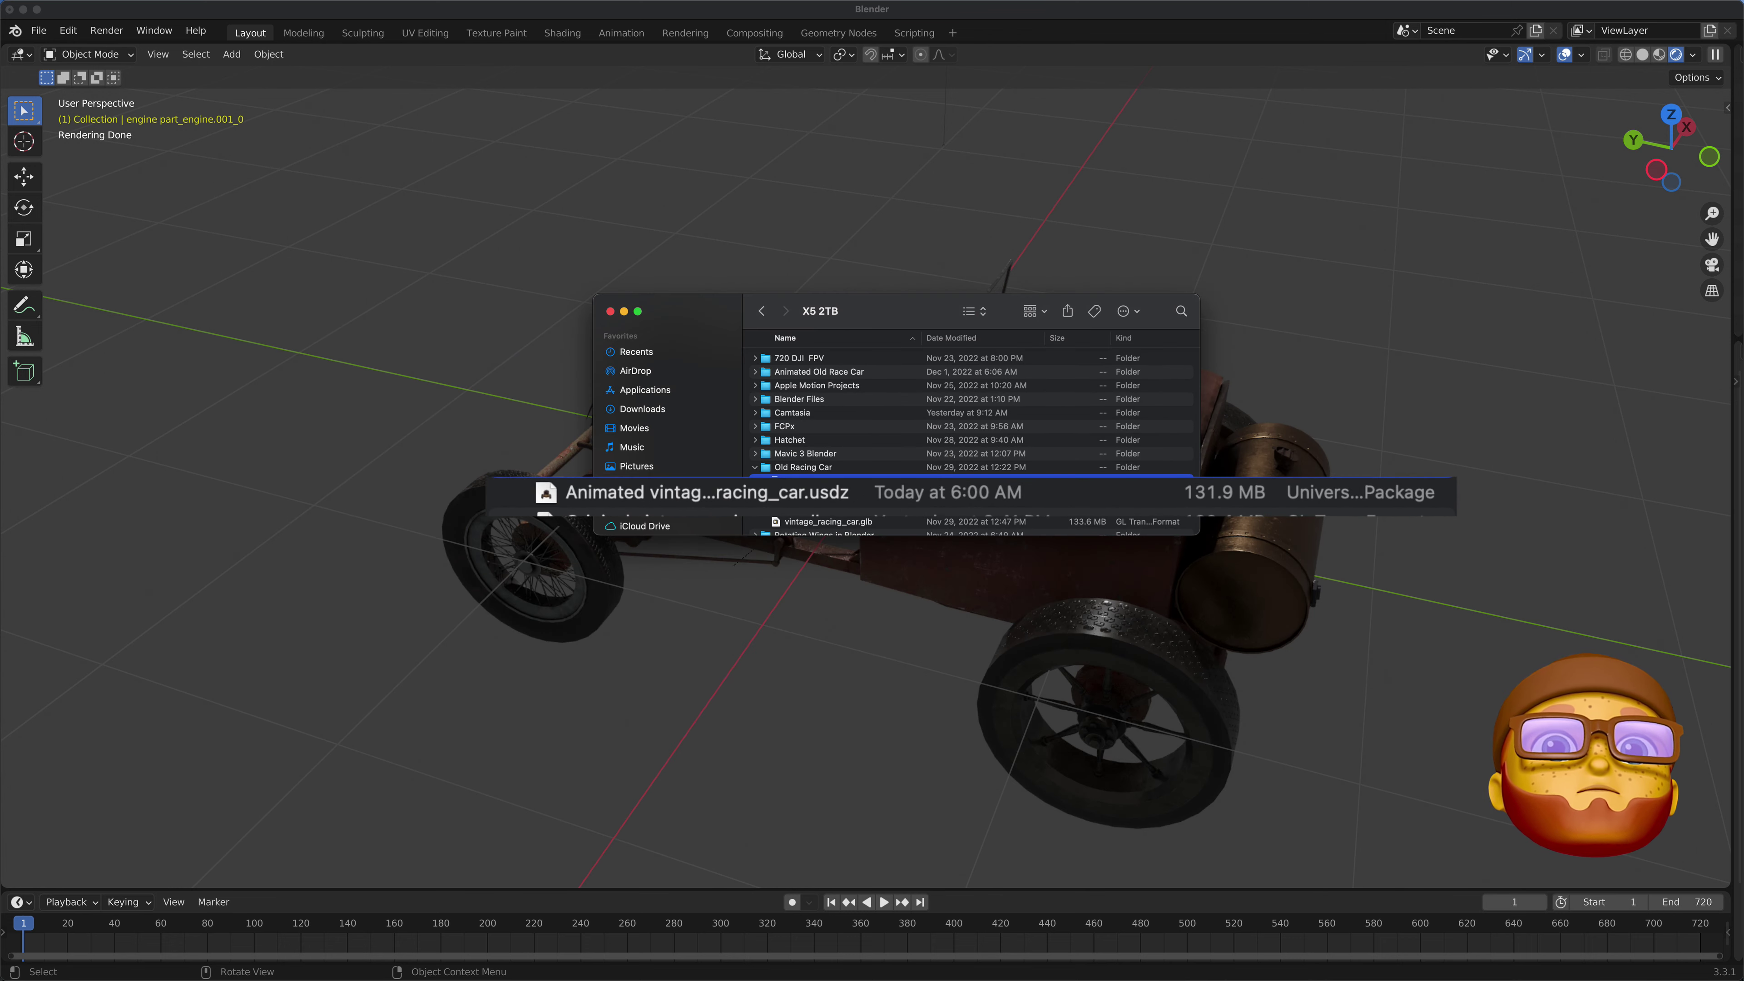
left_click(526, 496)
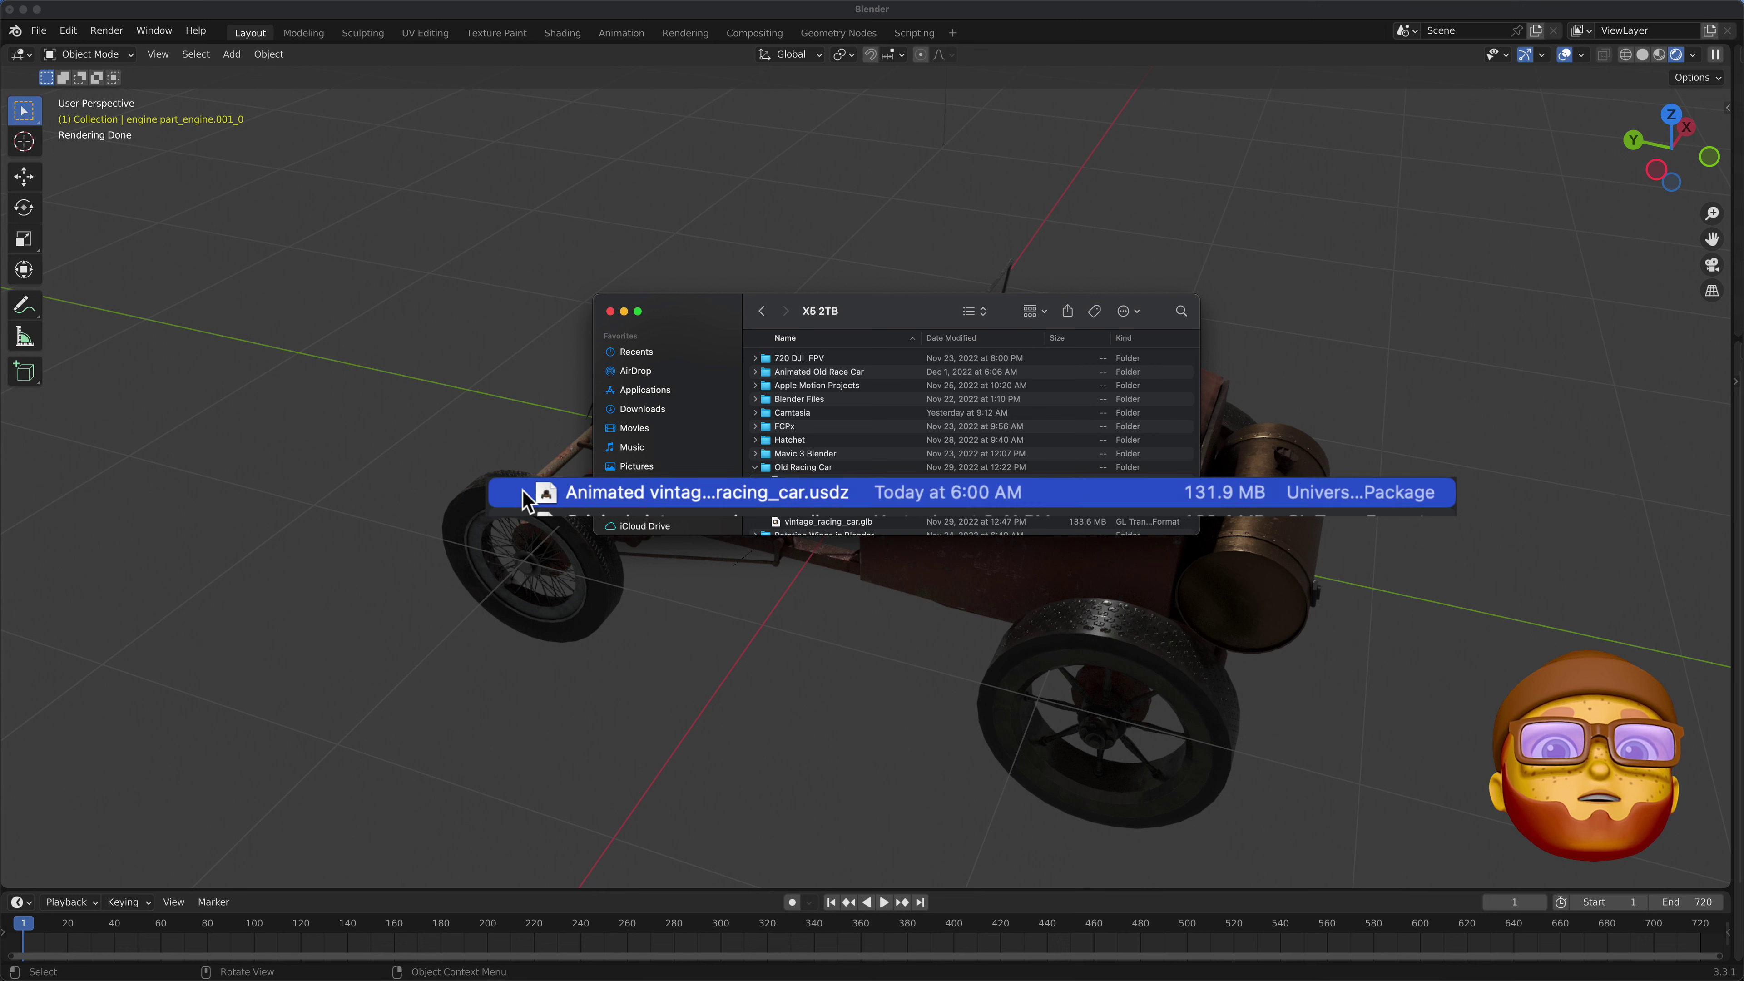
key("space")
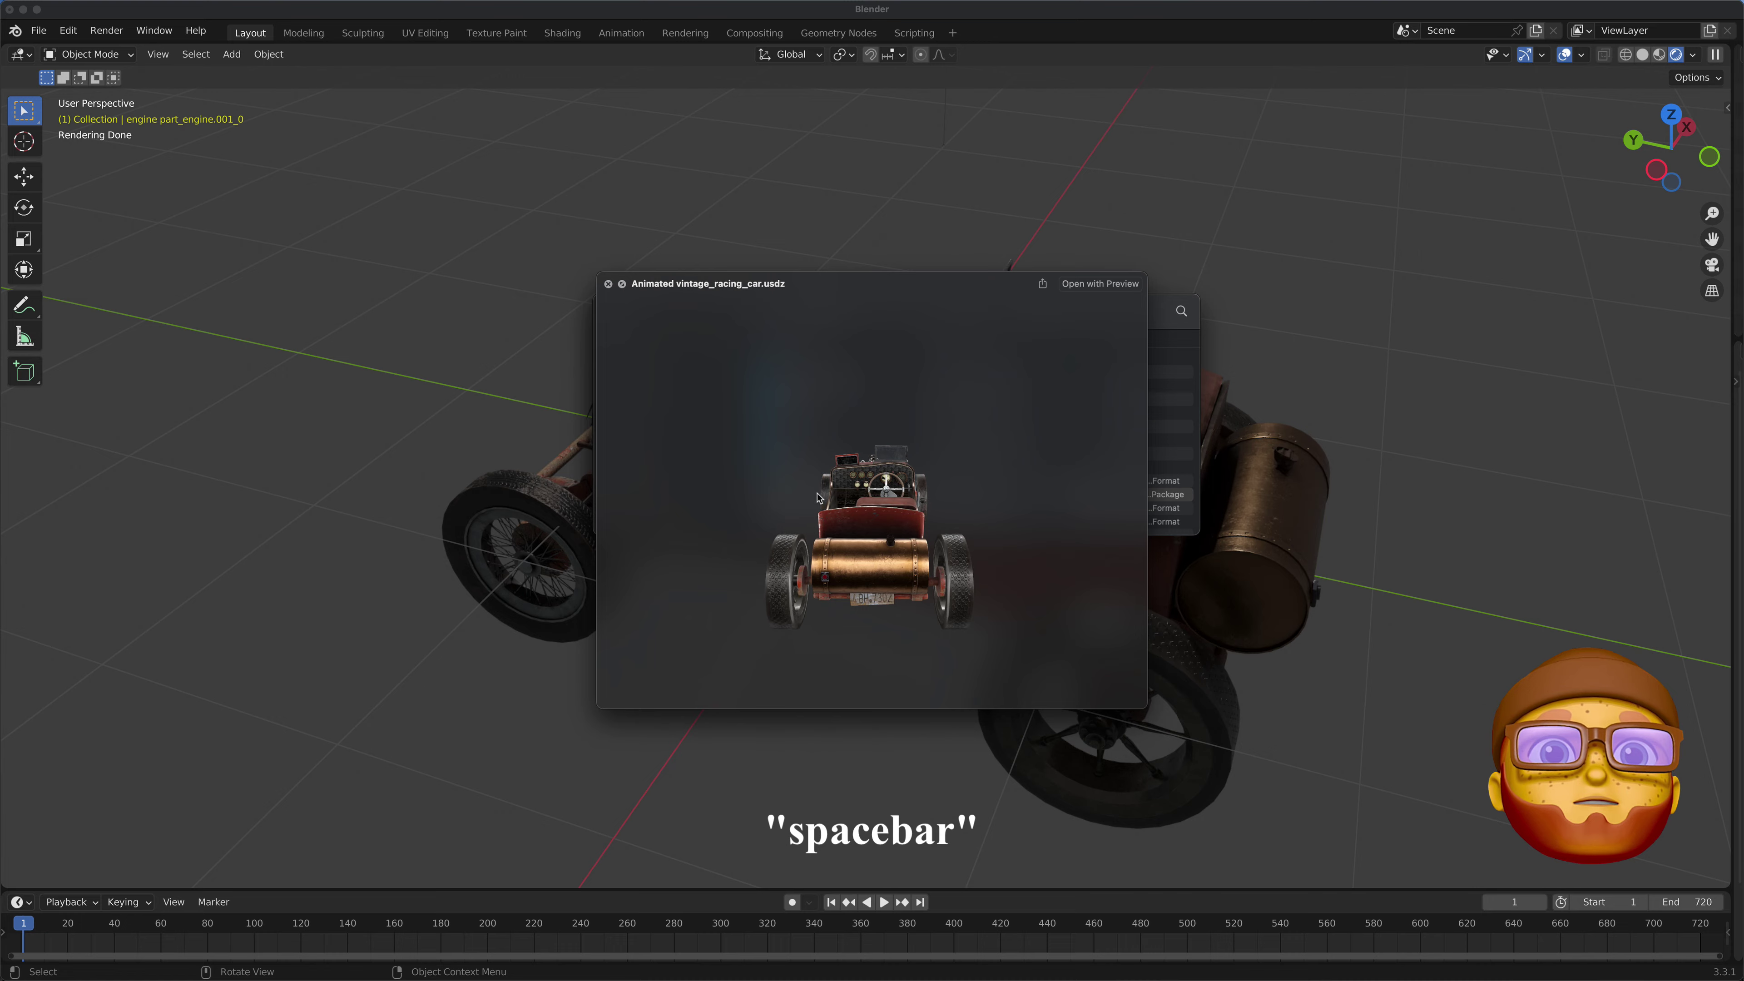
left_click_drag(870, 535, 934, 433)
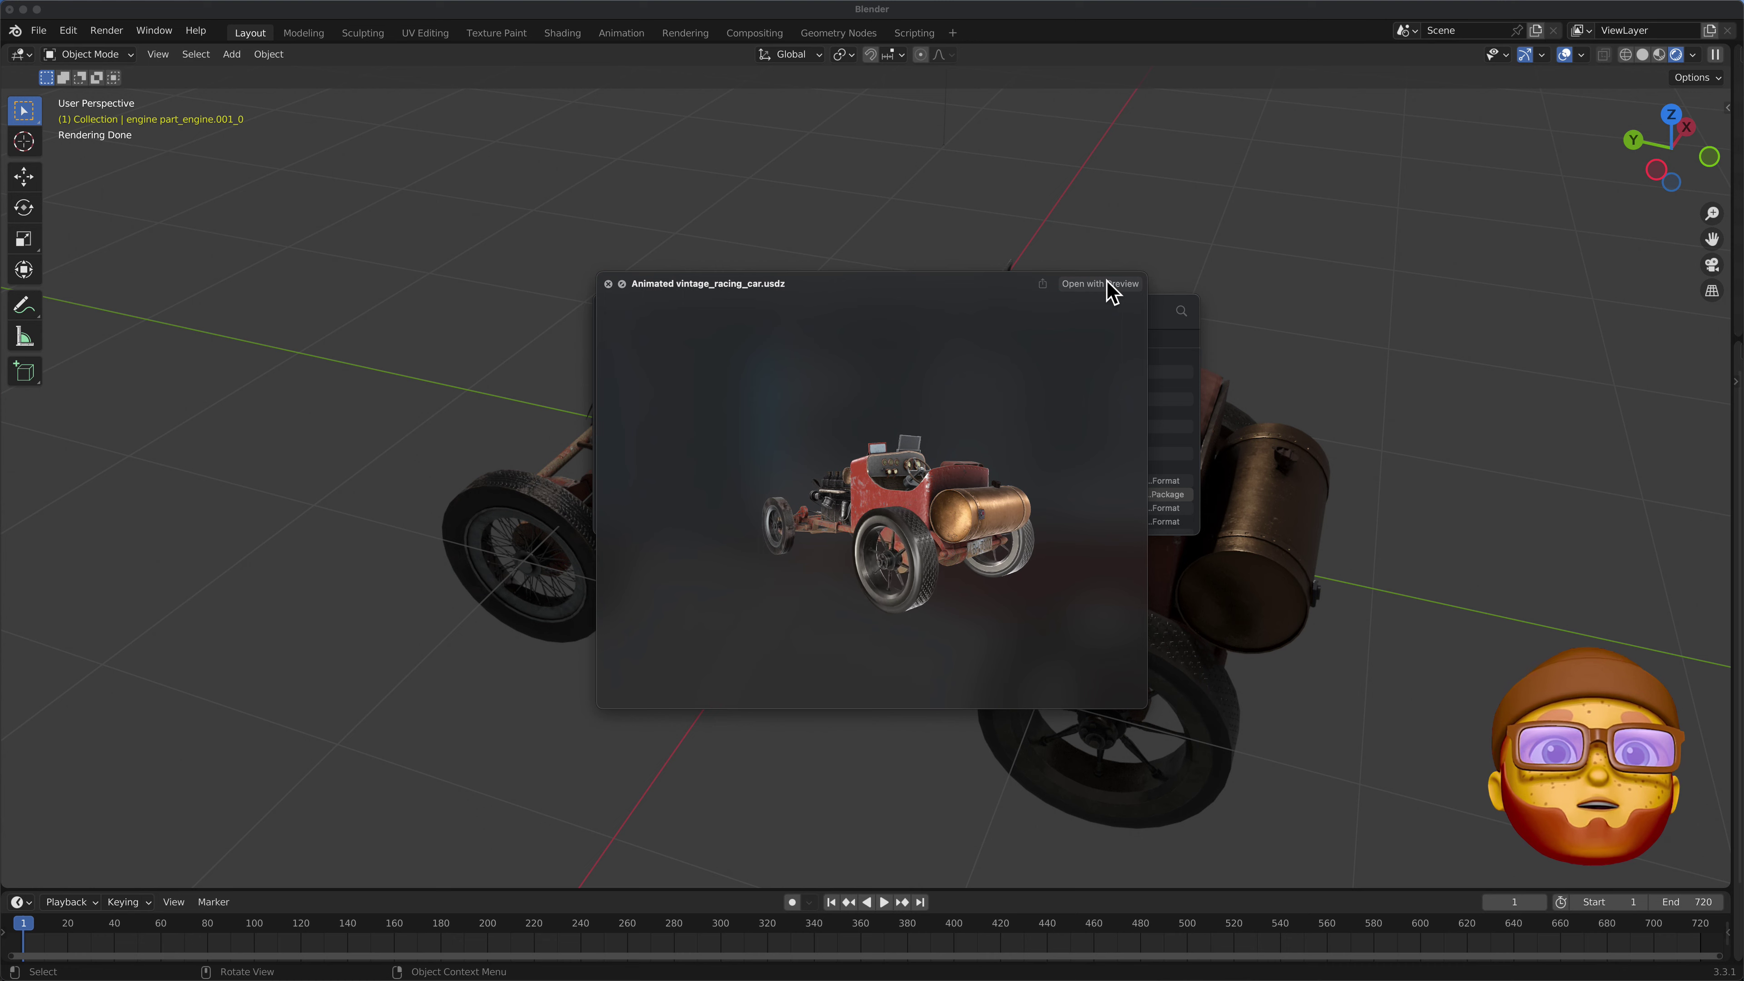
Open Animated vintage_racing_car.usdz in a widened Preview window, play it, and rotate to the car's front-right side
left_click(1107, 284)
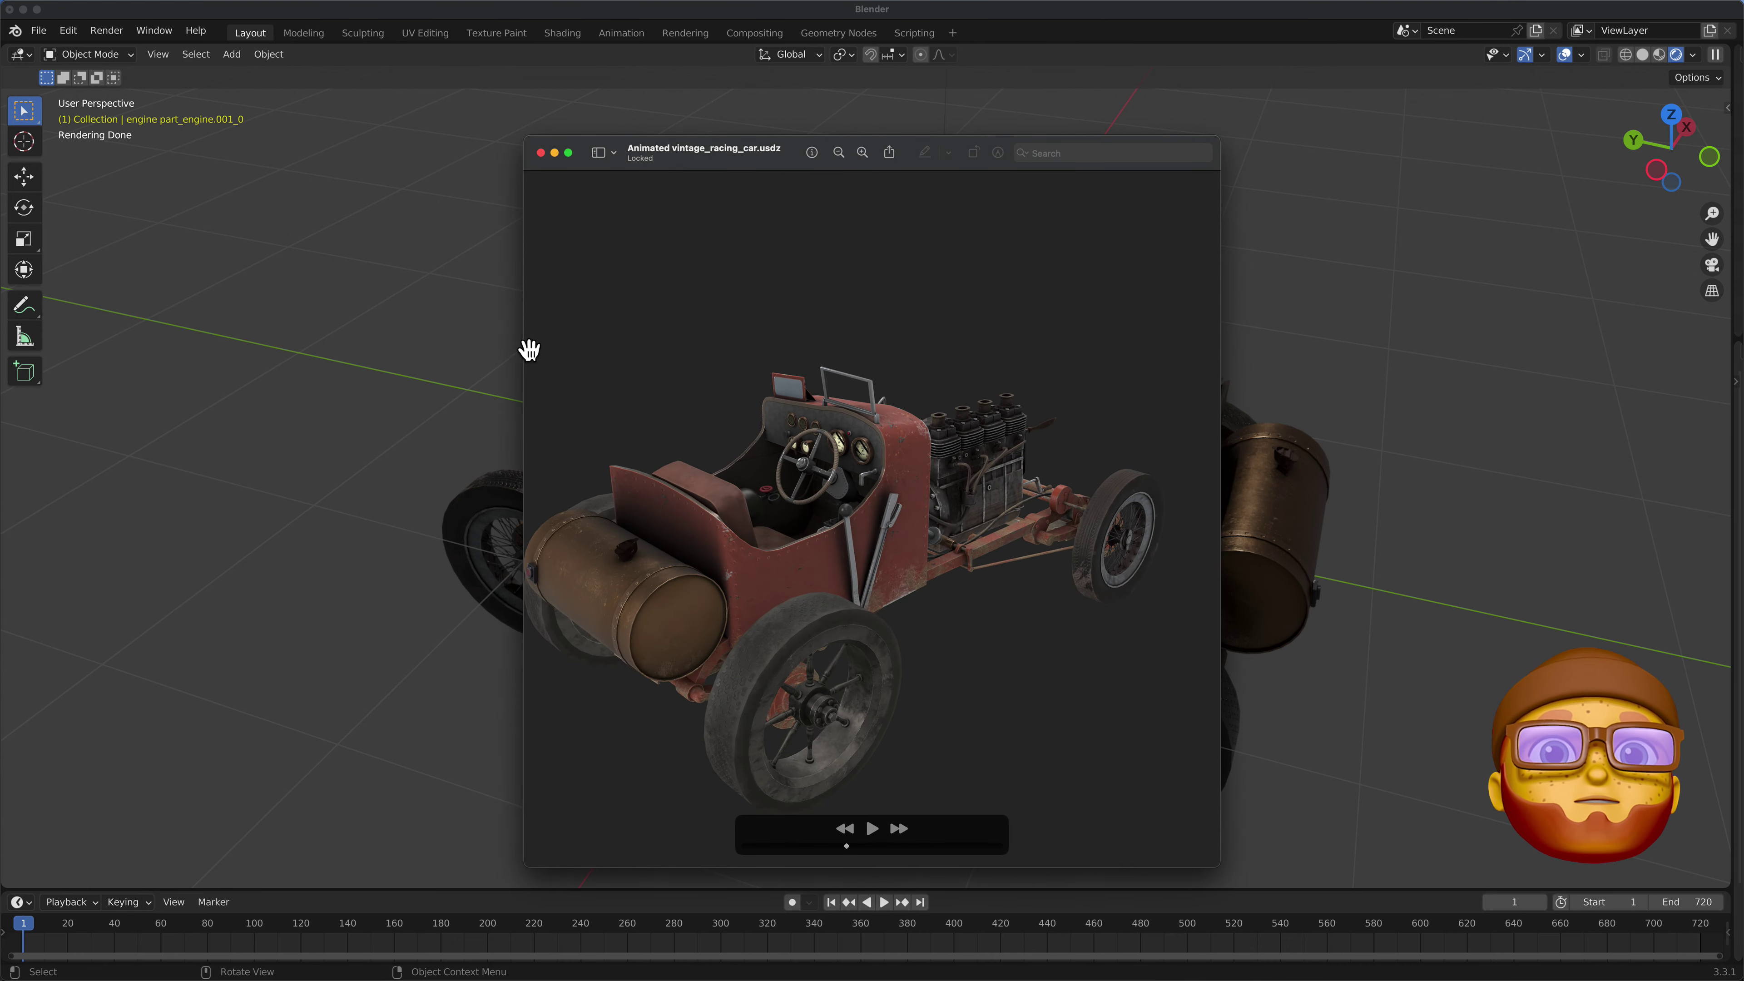
left_click_drag(526, 352, 392, 359)
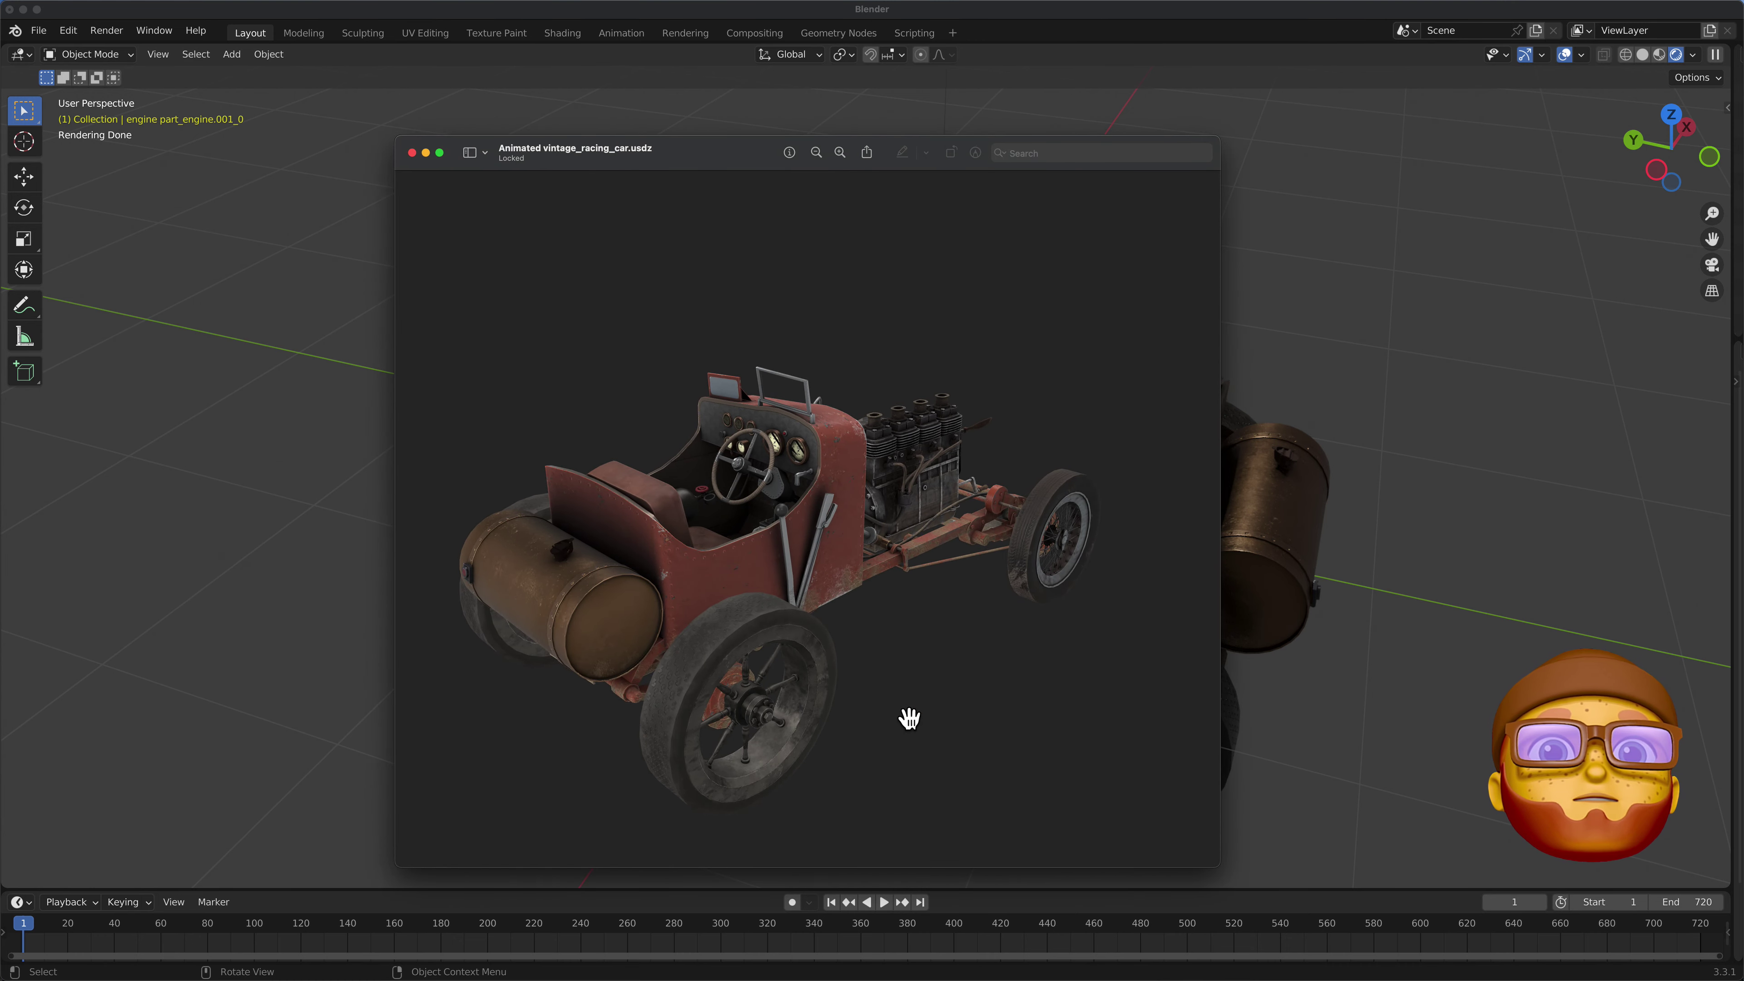
mouse_move(880, 845)
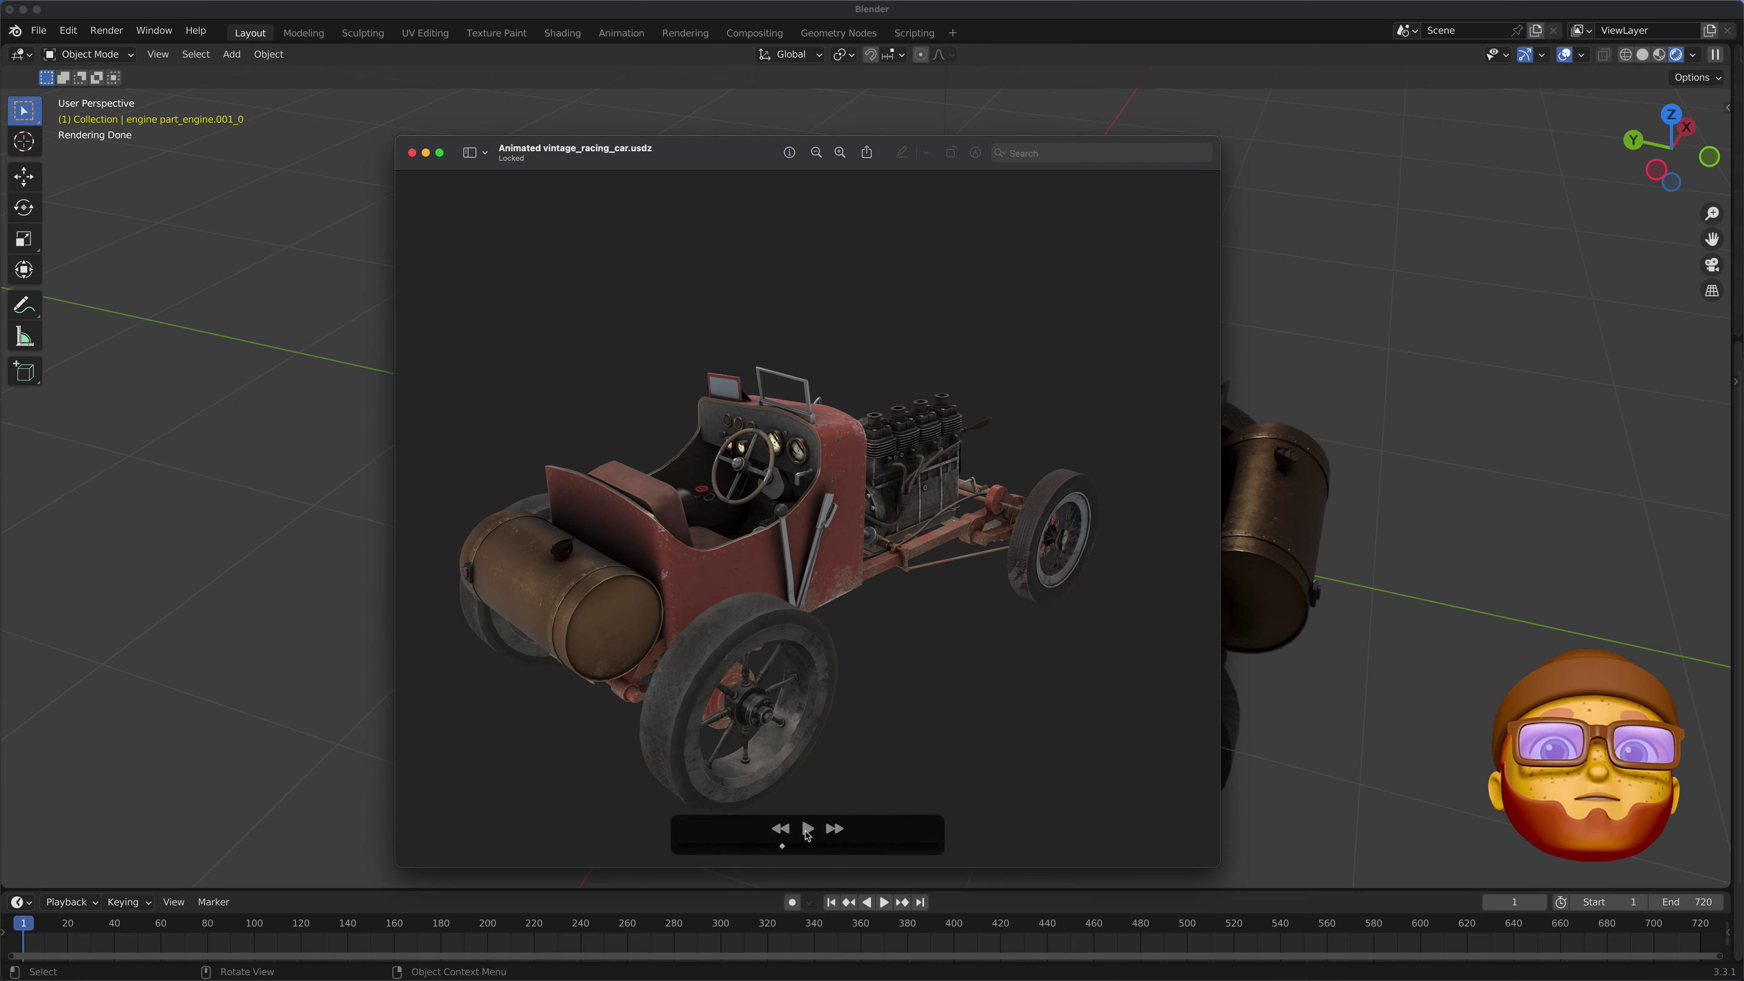
left_click(808, 830)
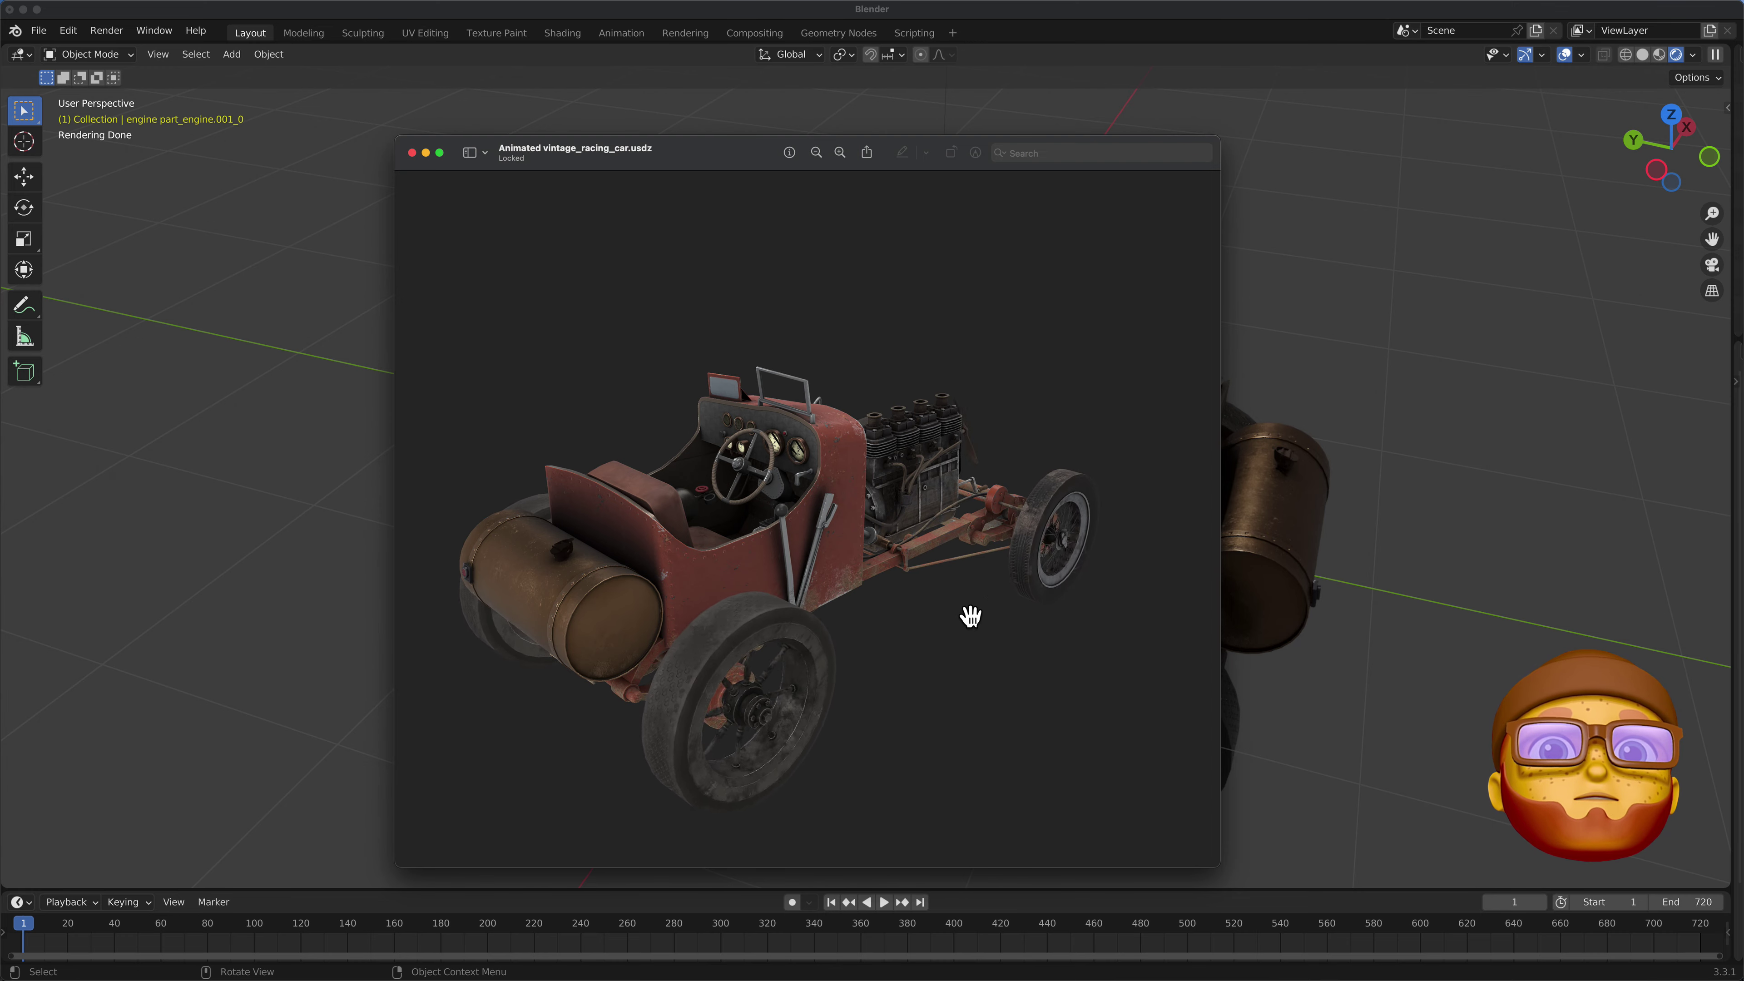
left_click_drag(971, 615, 767, 654)
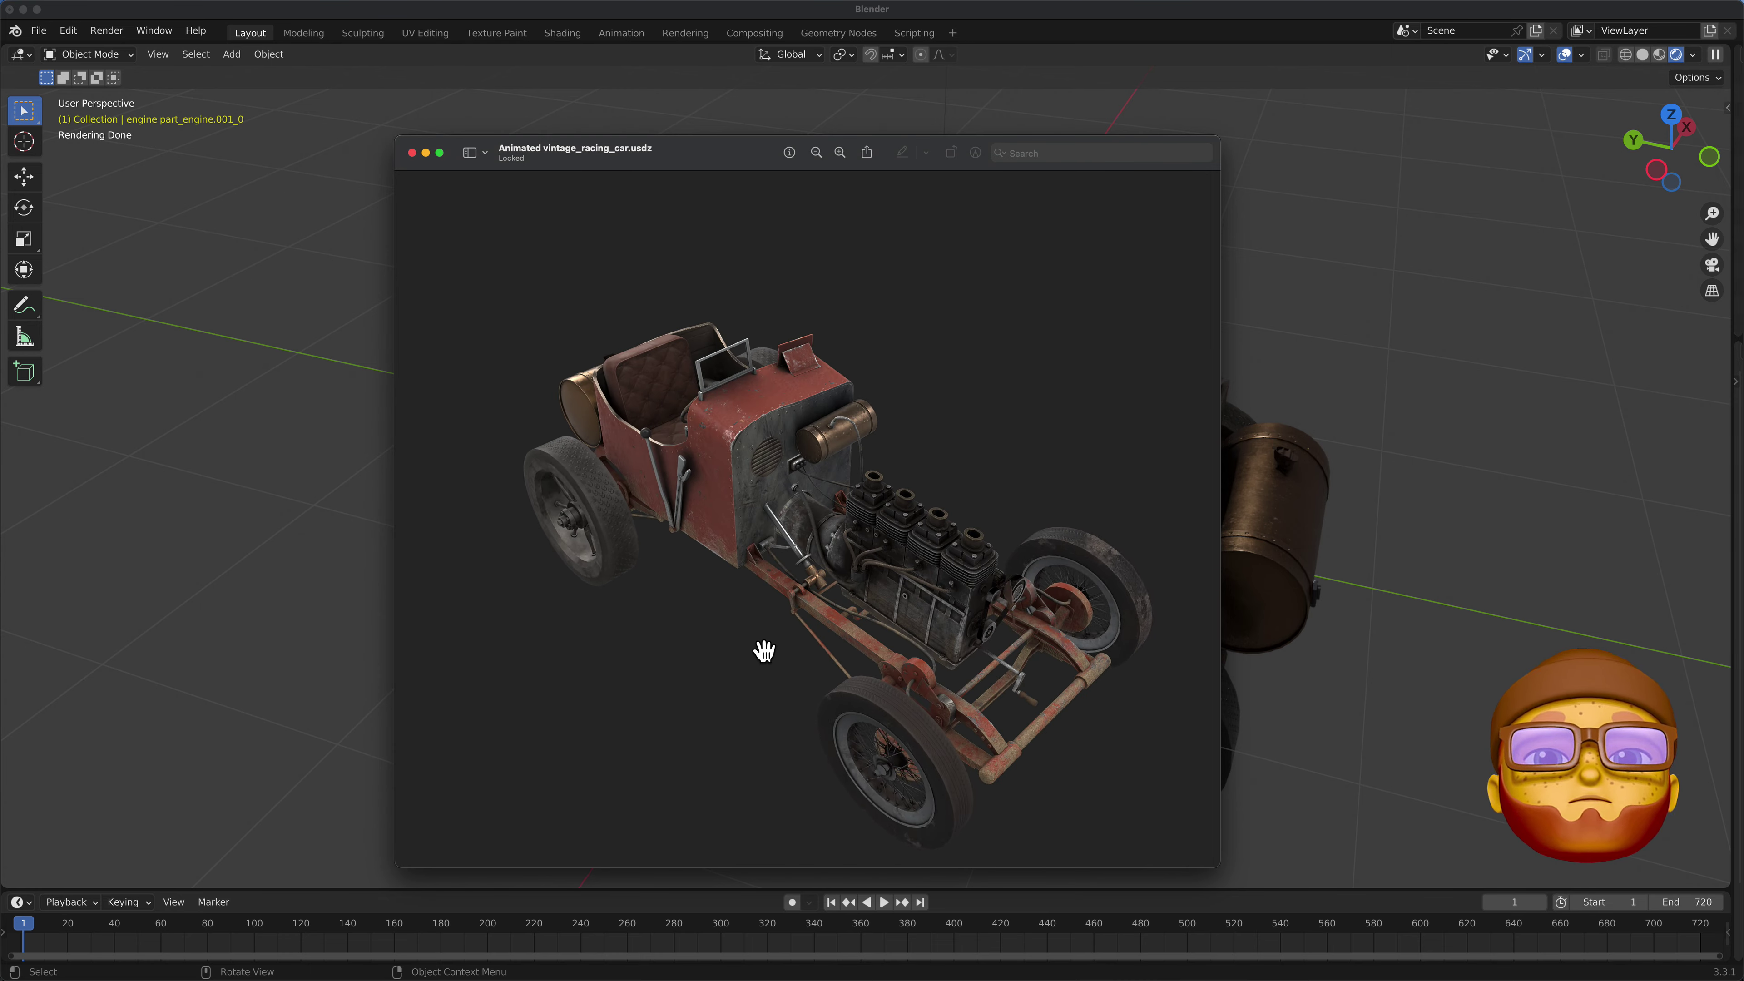